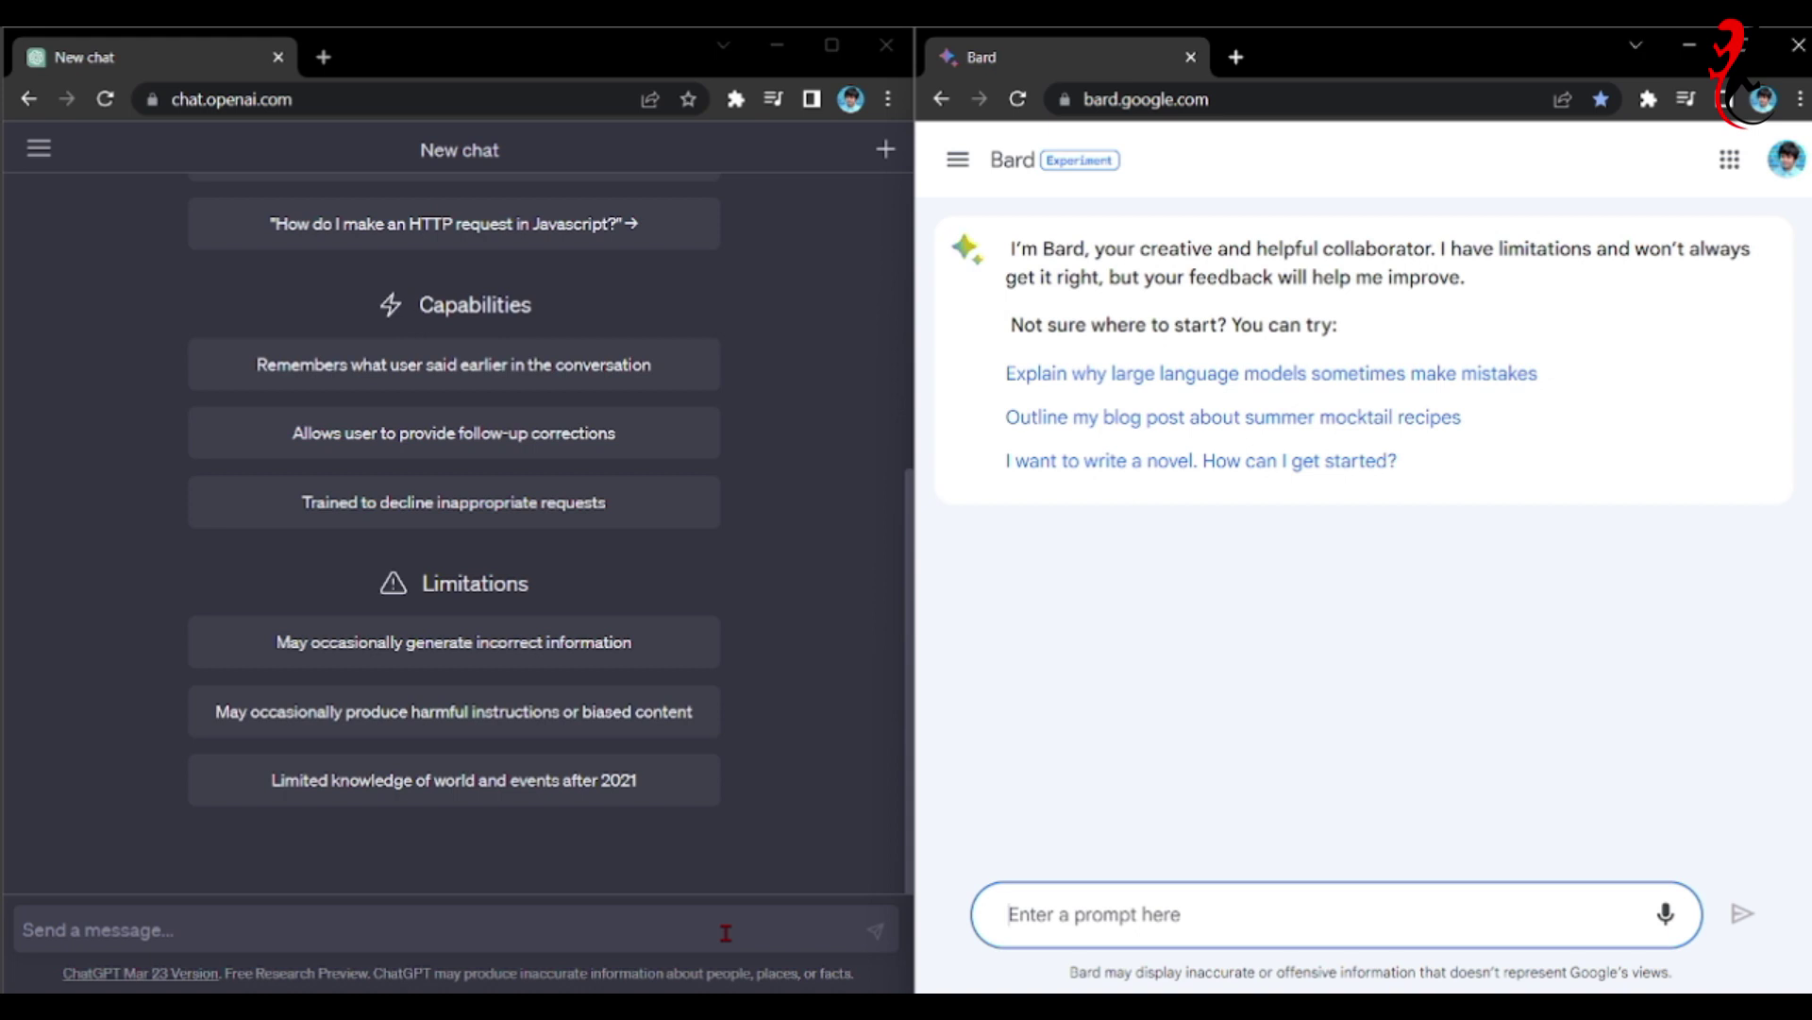
Ask ChatGPT and Bard the 555-mile, 5-hour trip problem: how long the plane flew at 105 mph and, with a tail wind, at 115 mph.
click(684, 925)
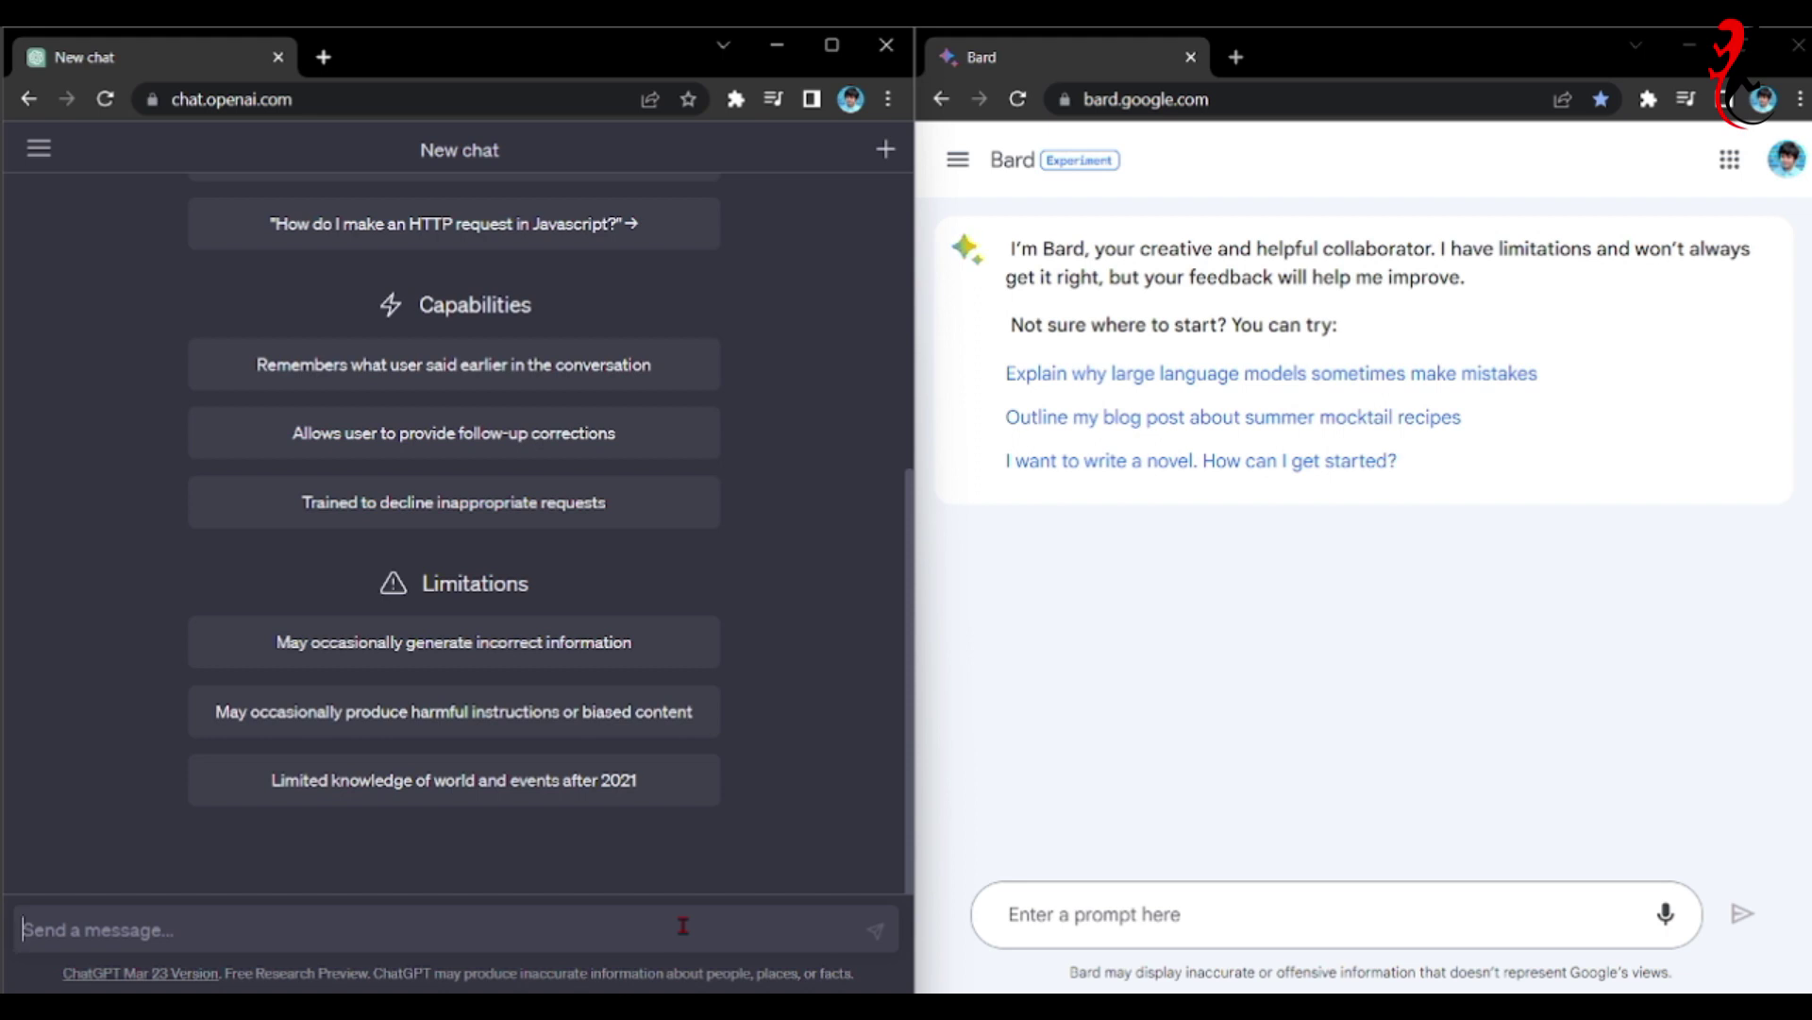
text(A 555-mile, 5-hour trip was flown at two speeds. For the first part of the trip, the average speed was 105 mph. Then a tail wind picked up, and the remainder of the trip was flown at an average speed of 115 mph. For how long did the plane fly at each speed?)
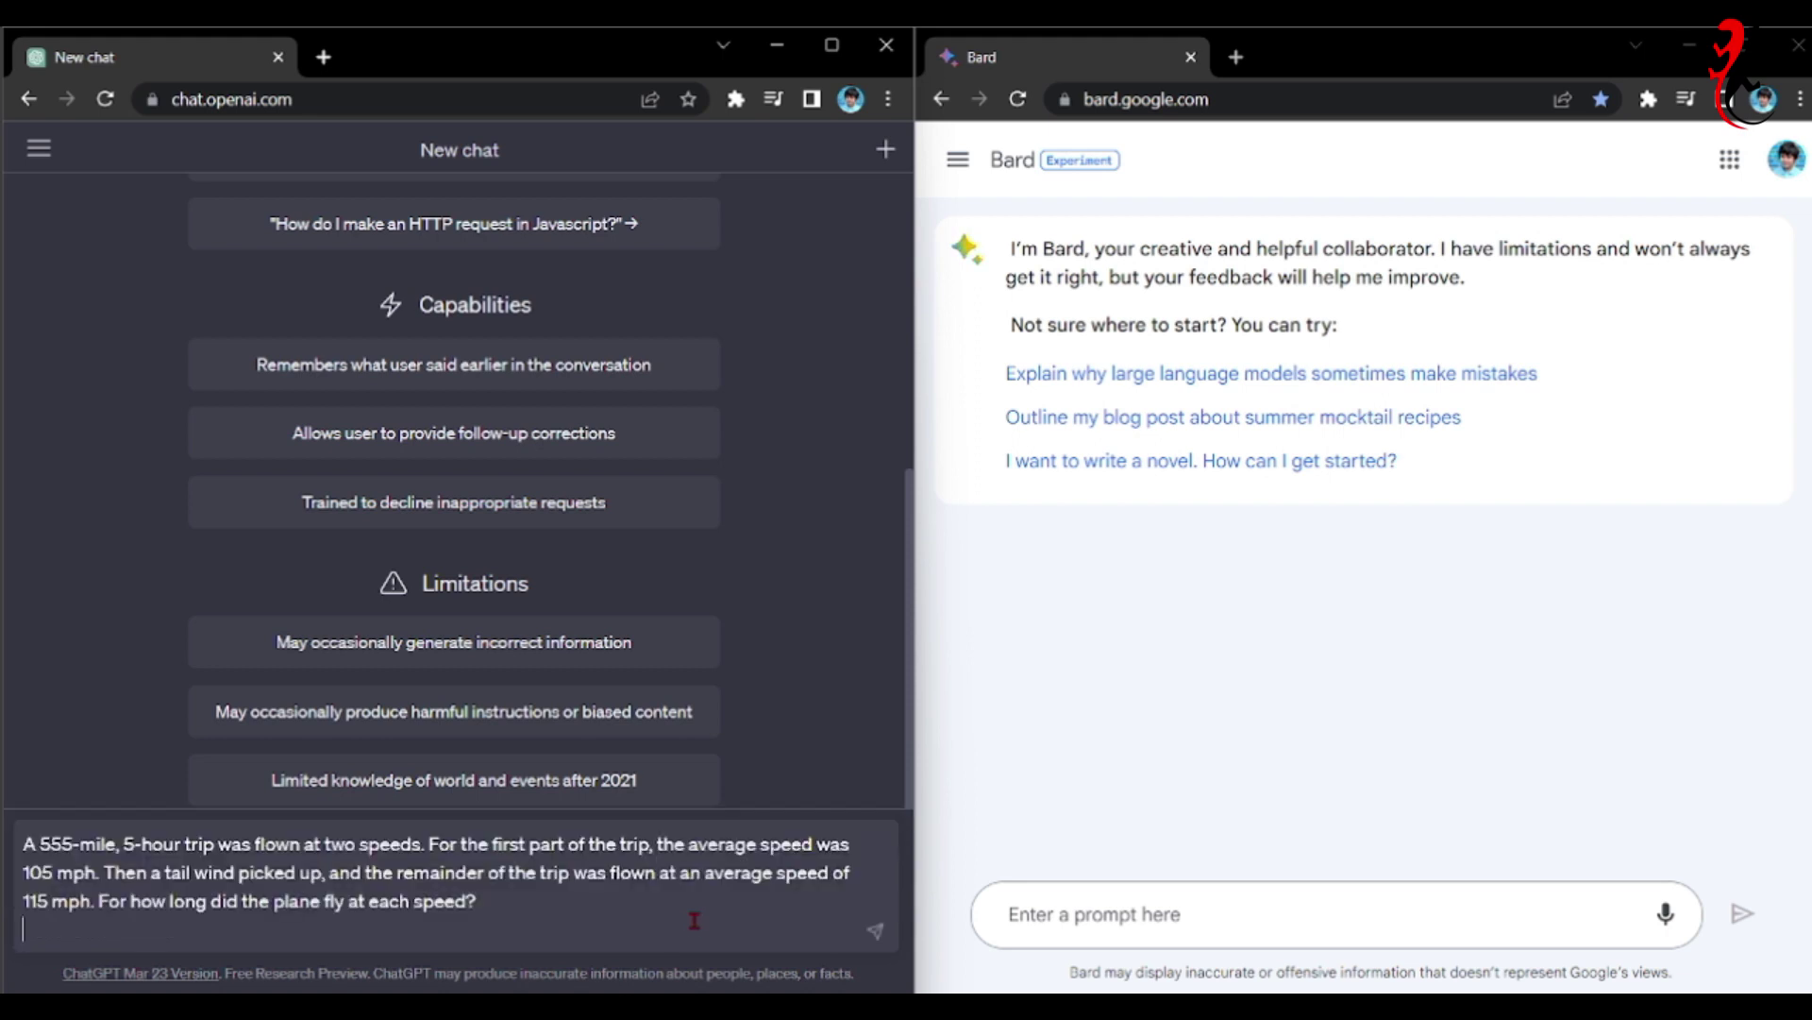
click(1099, 903)
text(A 555-mile, 5-hour trip was flown at two speeds. For the first part of the trip, the average speed was 105 mph. Then a tail wind picked up, and the remainder of the trip was flown at an average speed of 115 mph. For how long did the plane fly at each speed?)
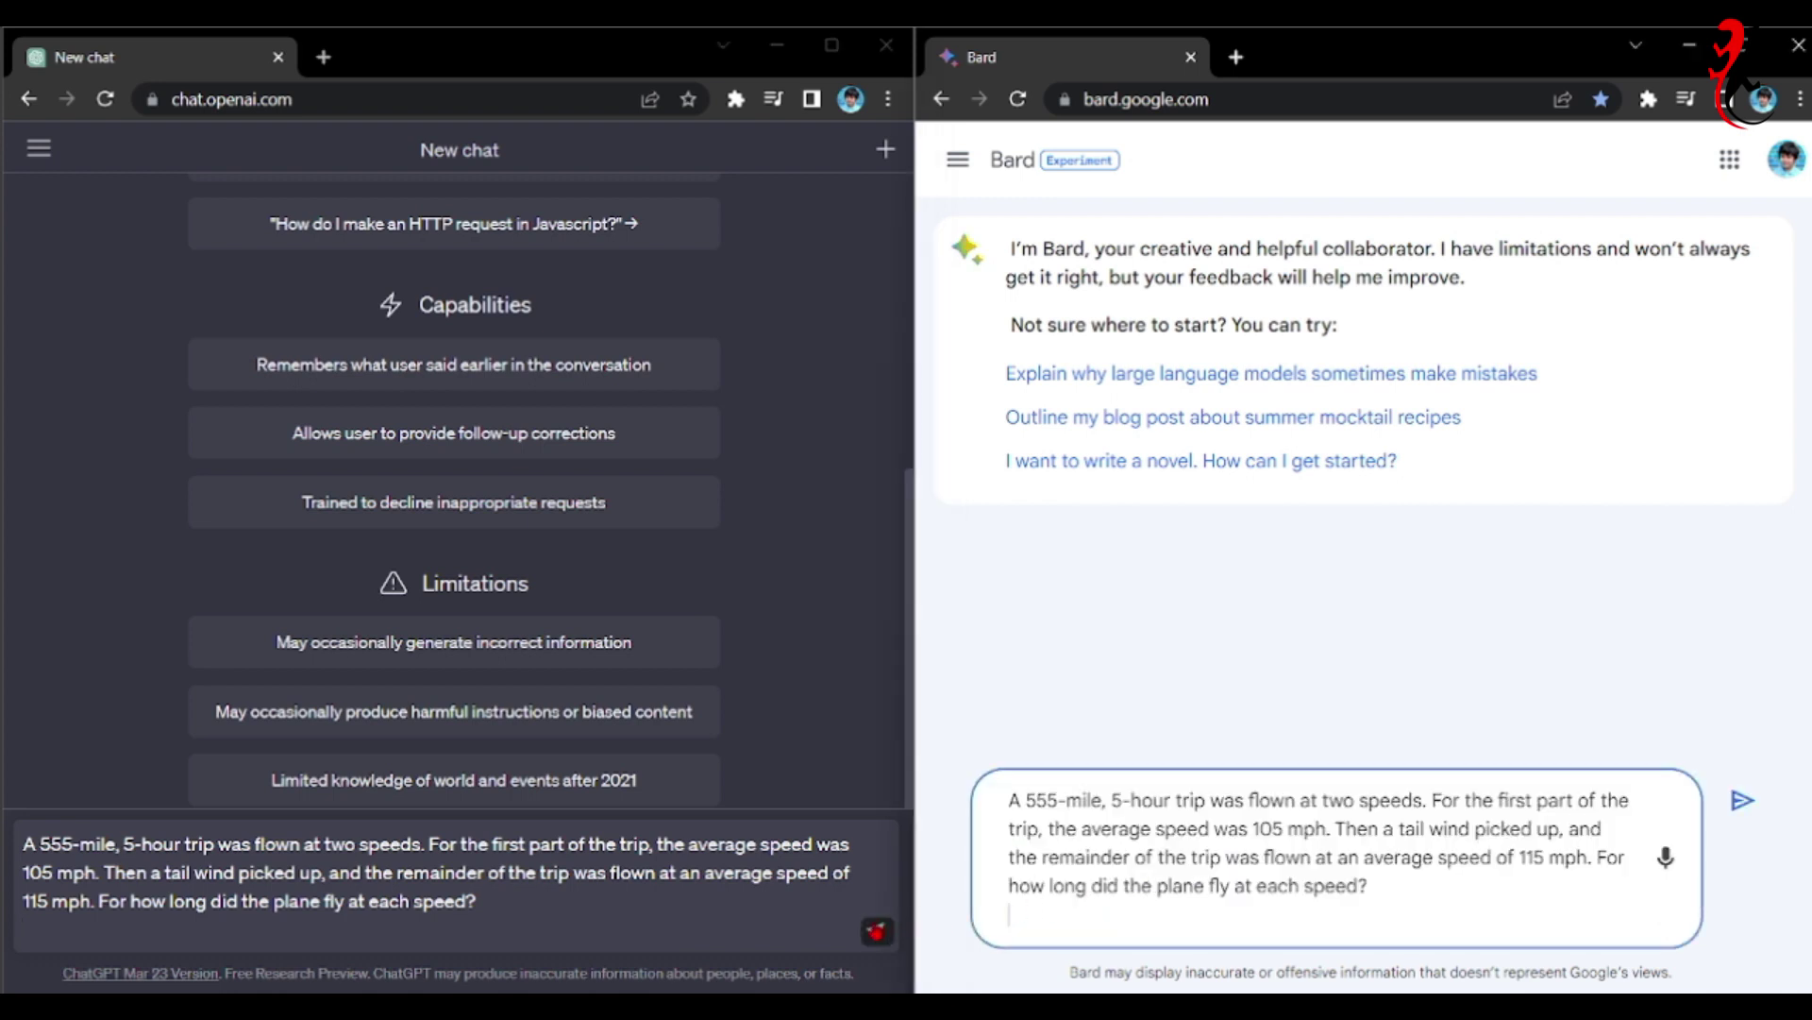
click(876, 931)
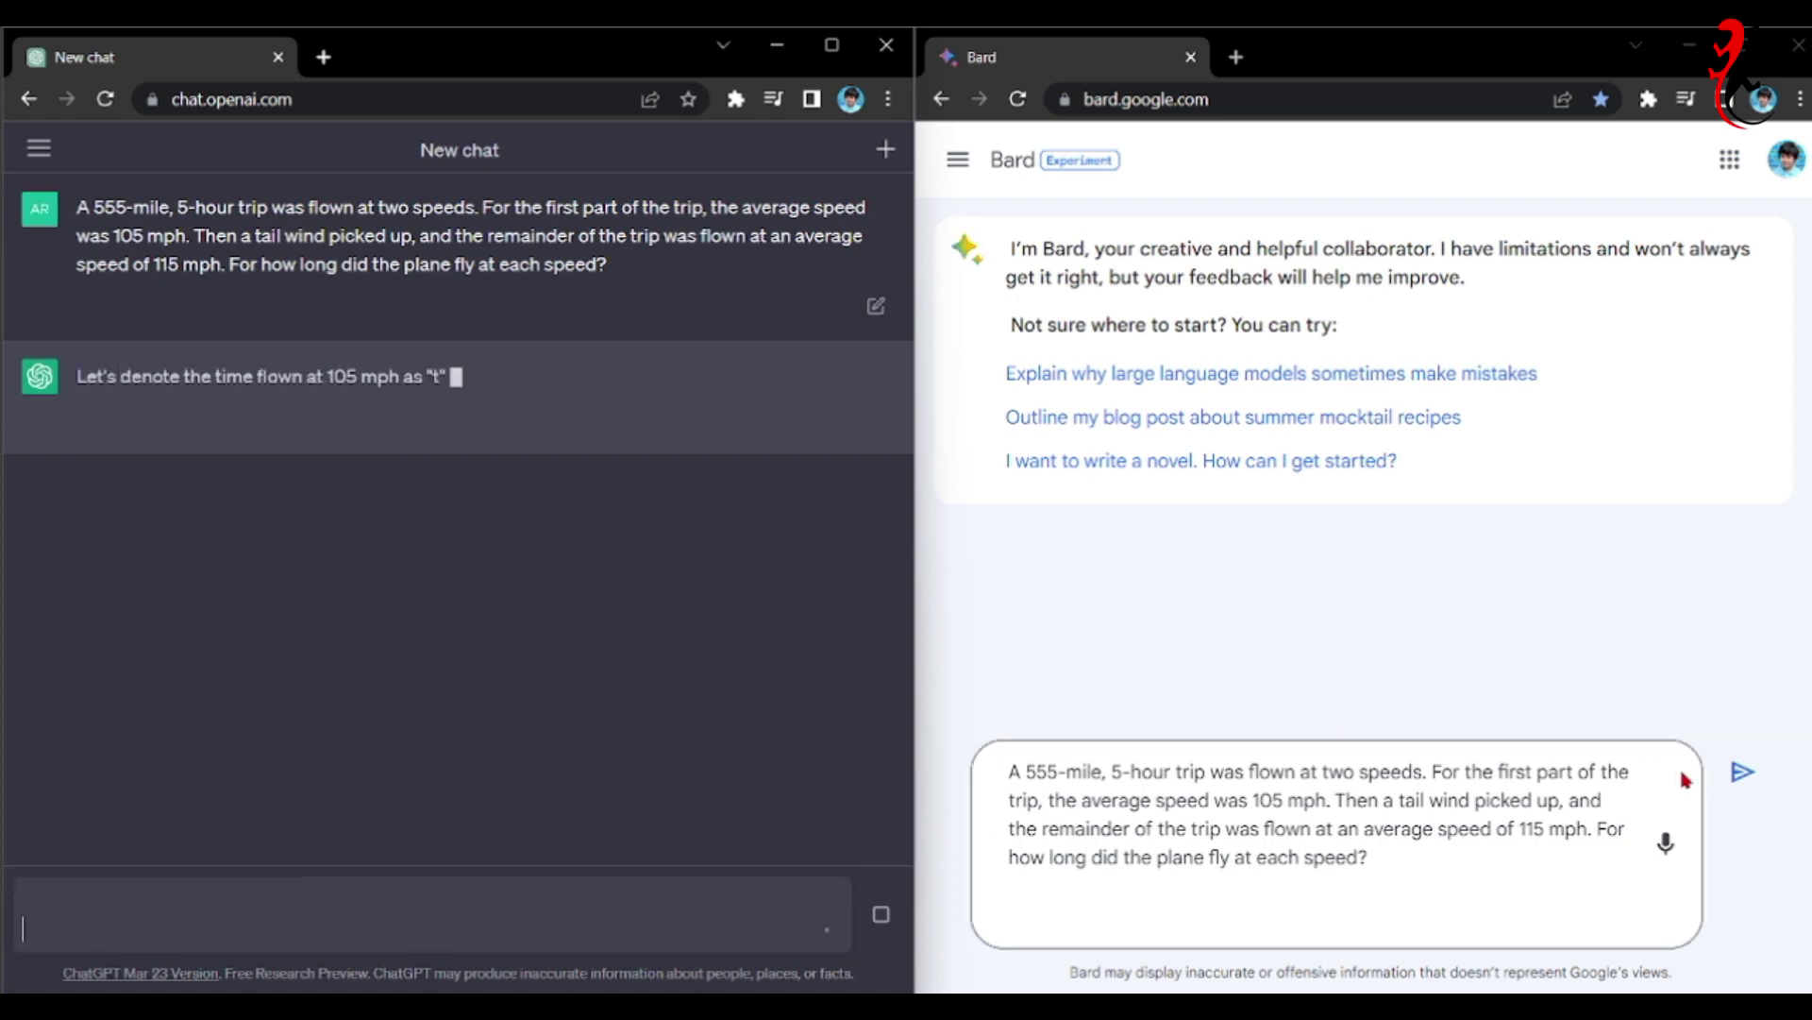
click(1743, 771)
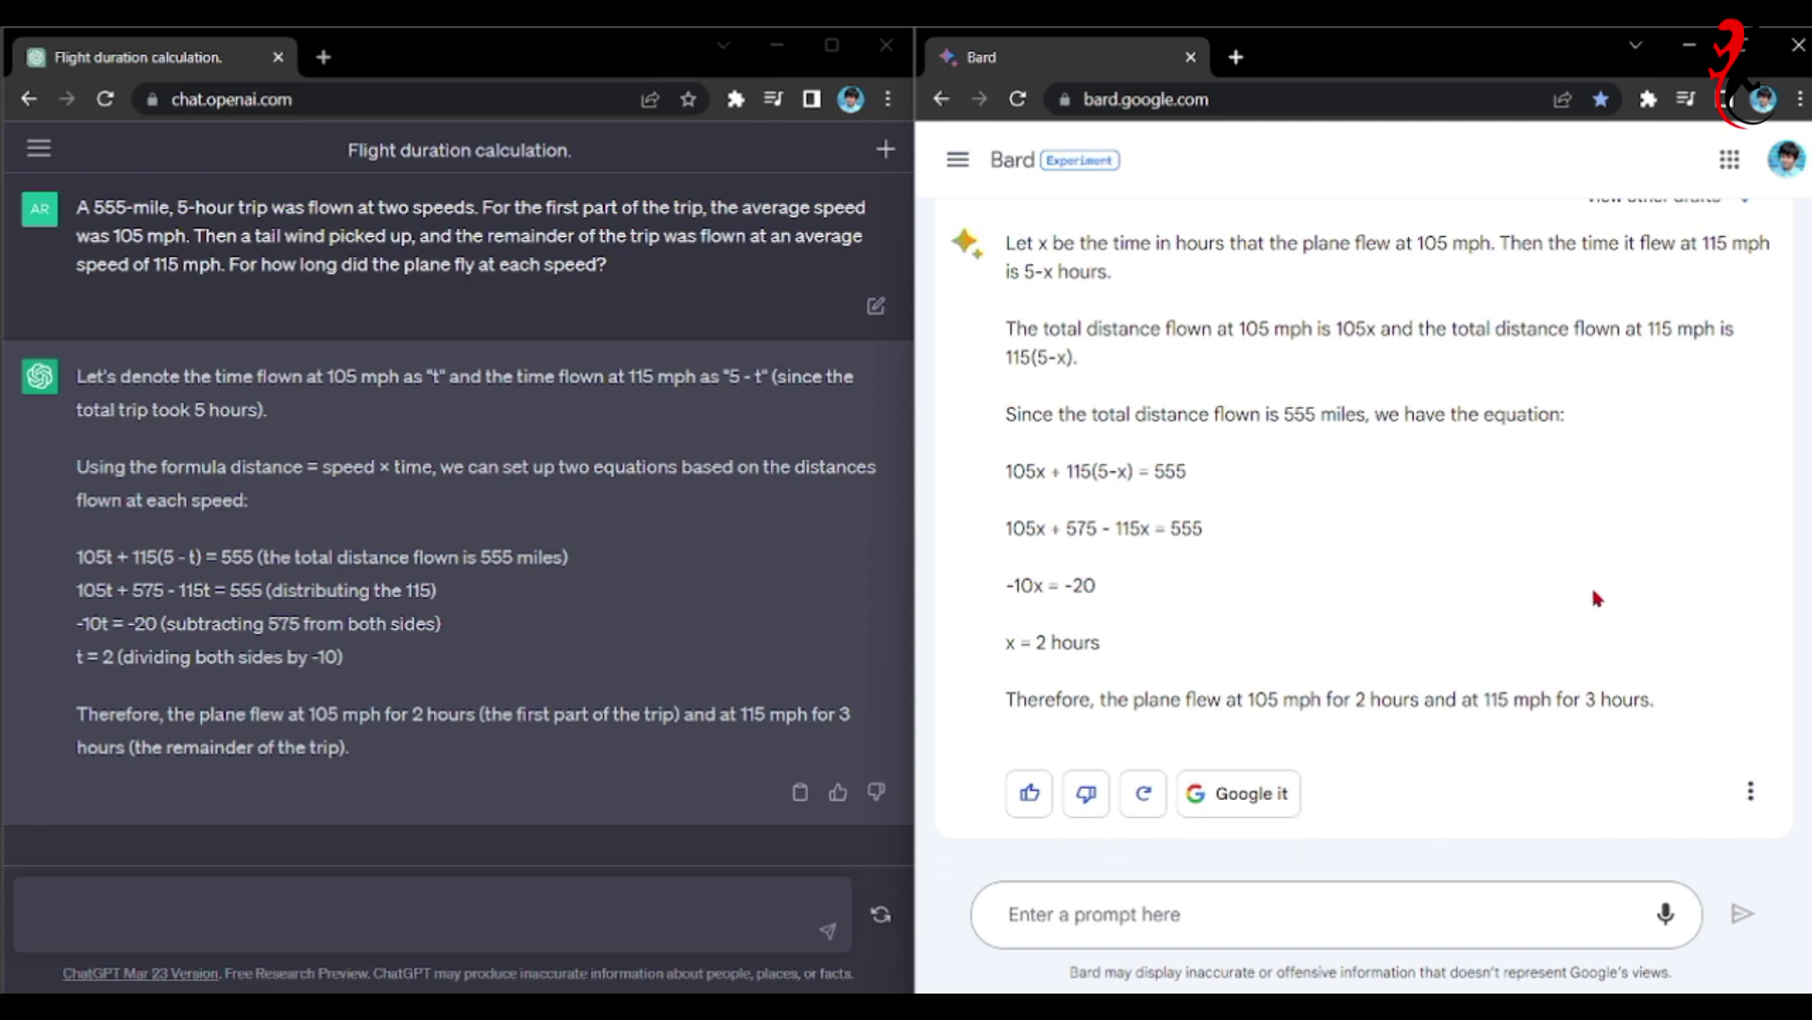
Compare how ChatGPT and Bard set up and solve the flight-time problem, from variable definition through equations to final answer.
scroll(1595, 594, up, 1)
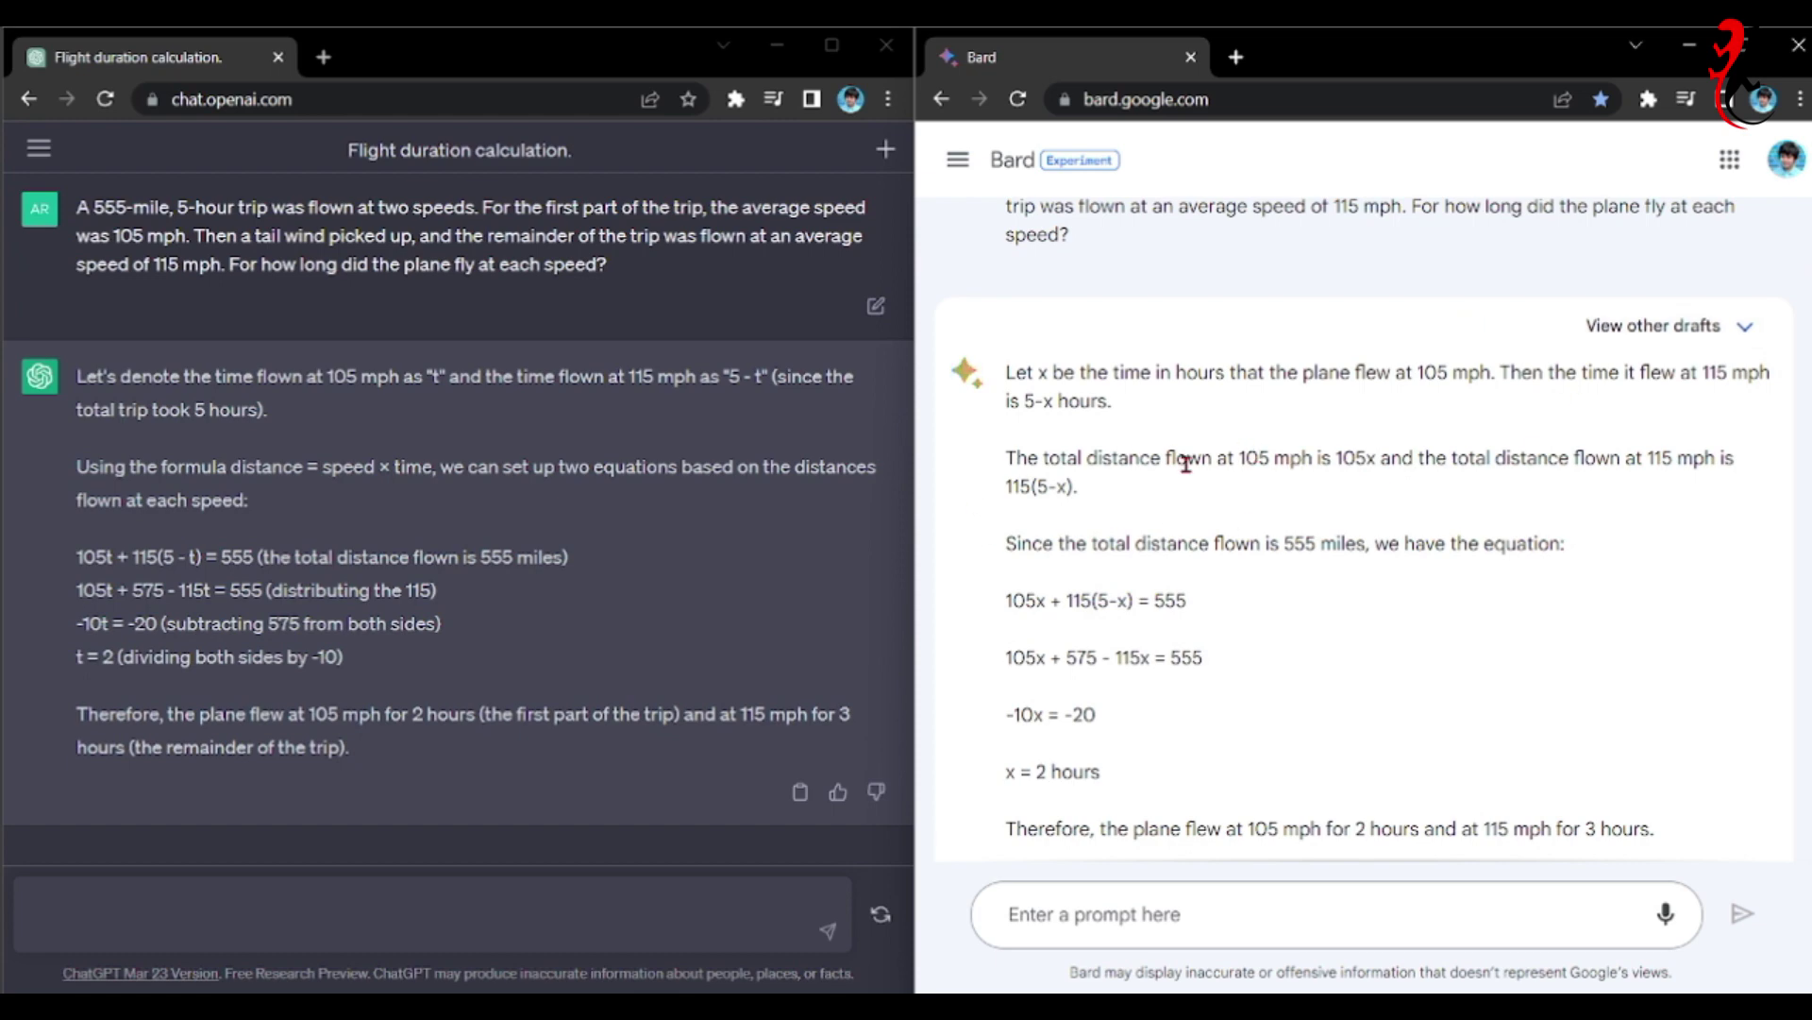
drag(1132, 407, 1003, 374)
drag(675, 425, 68, 378)
click(662, 444)
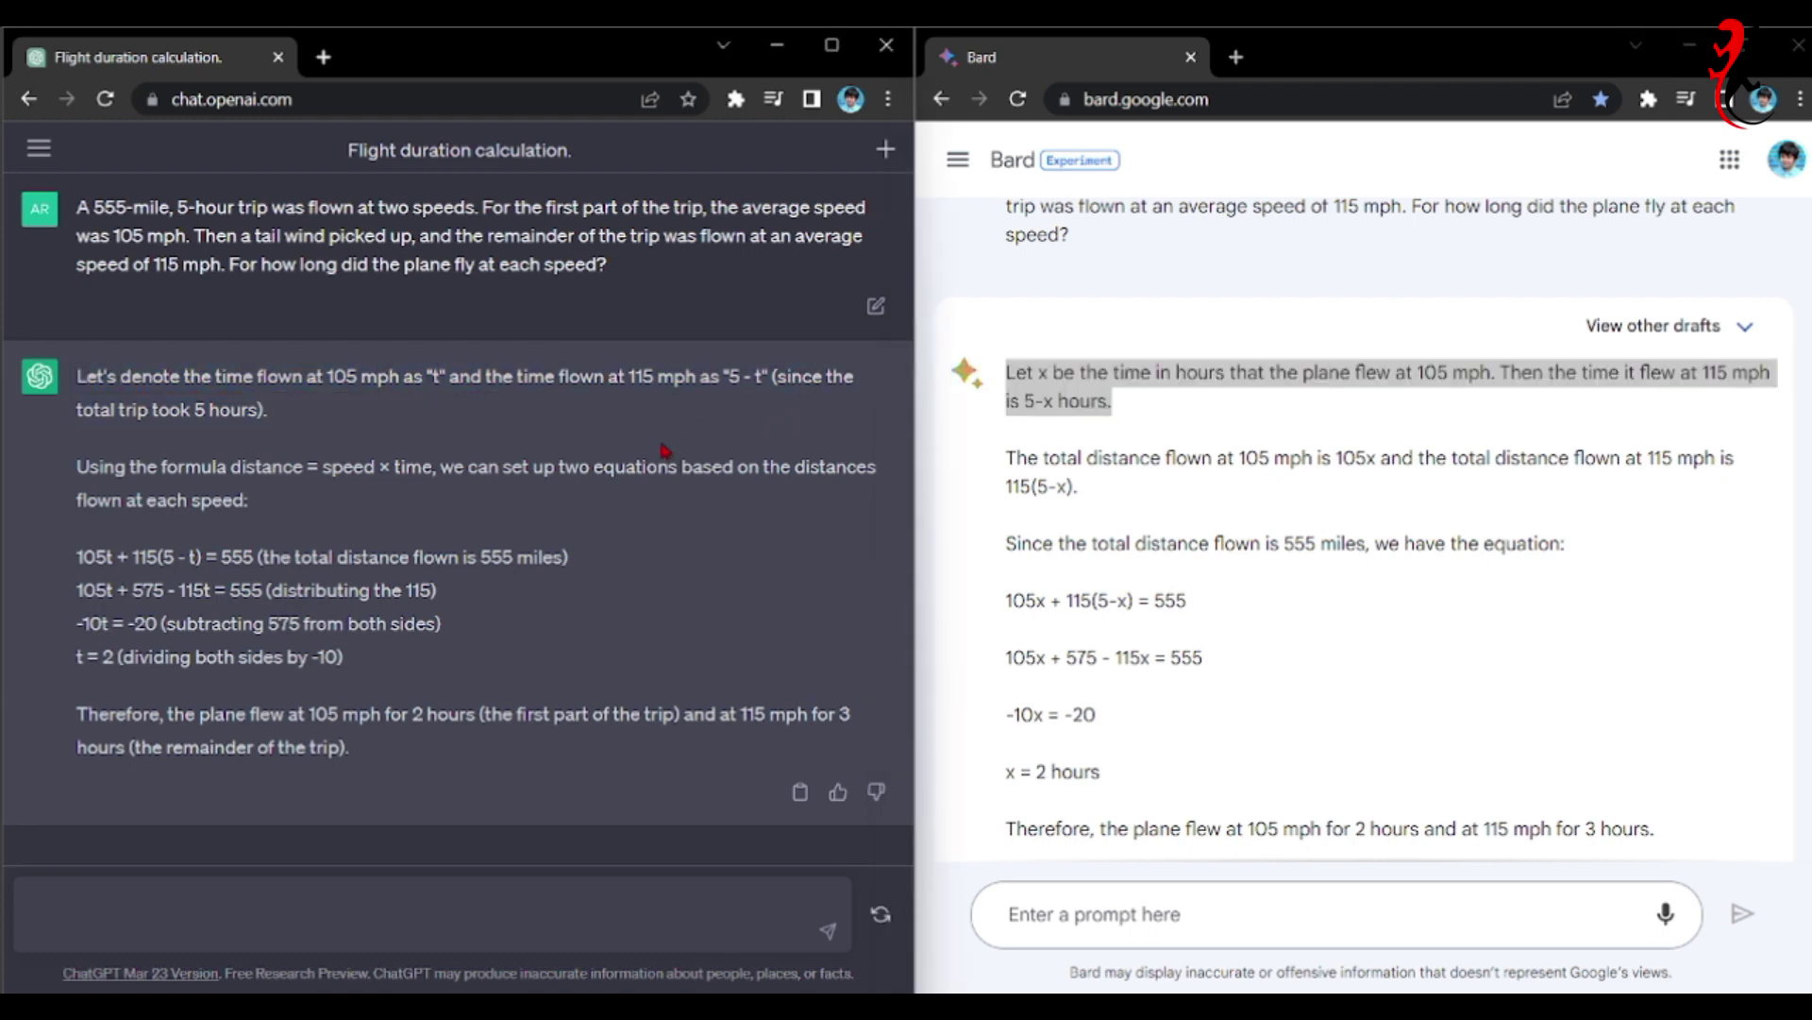
click(1544, 402)
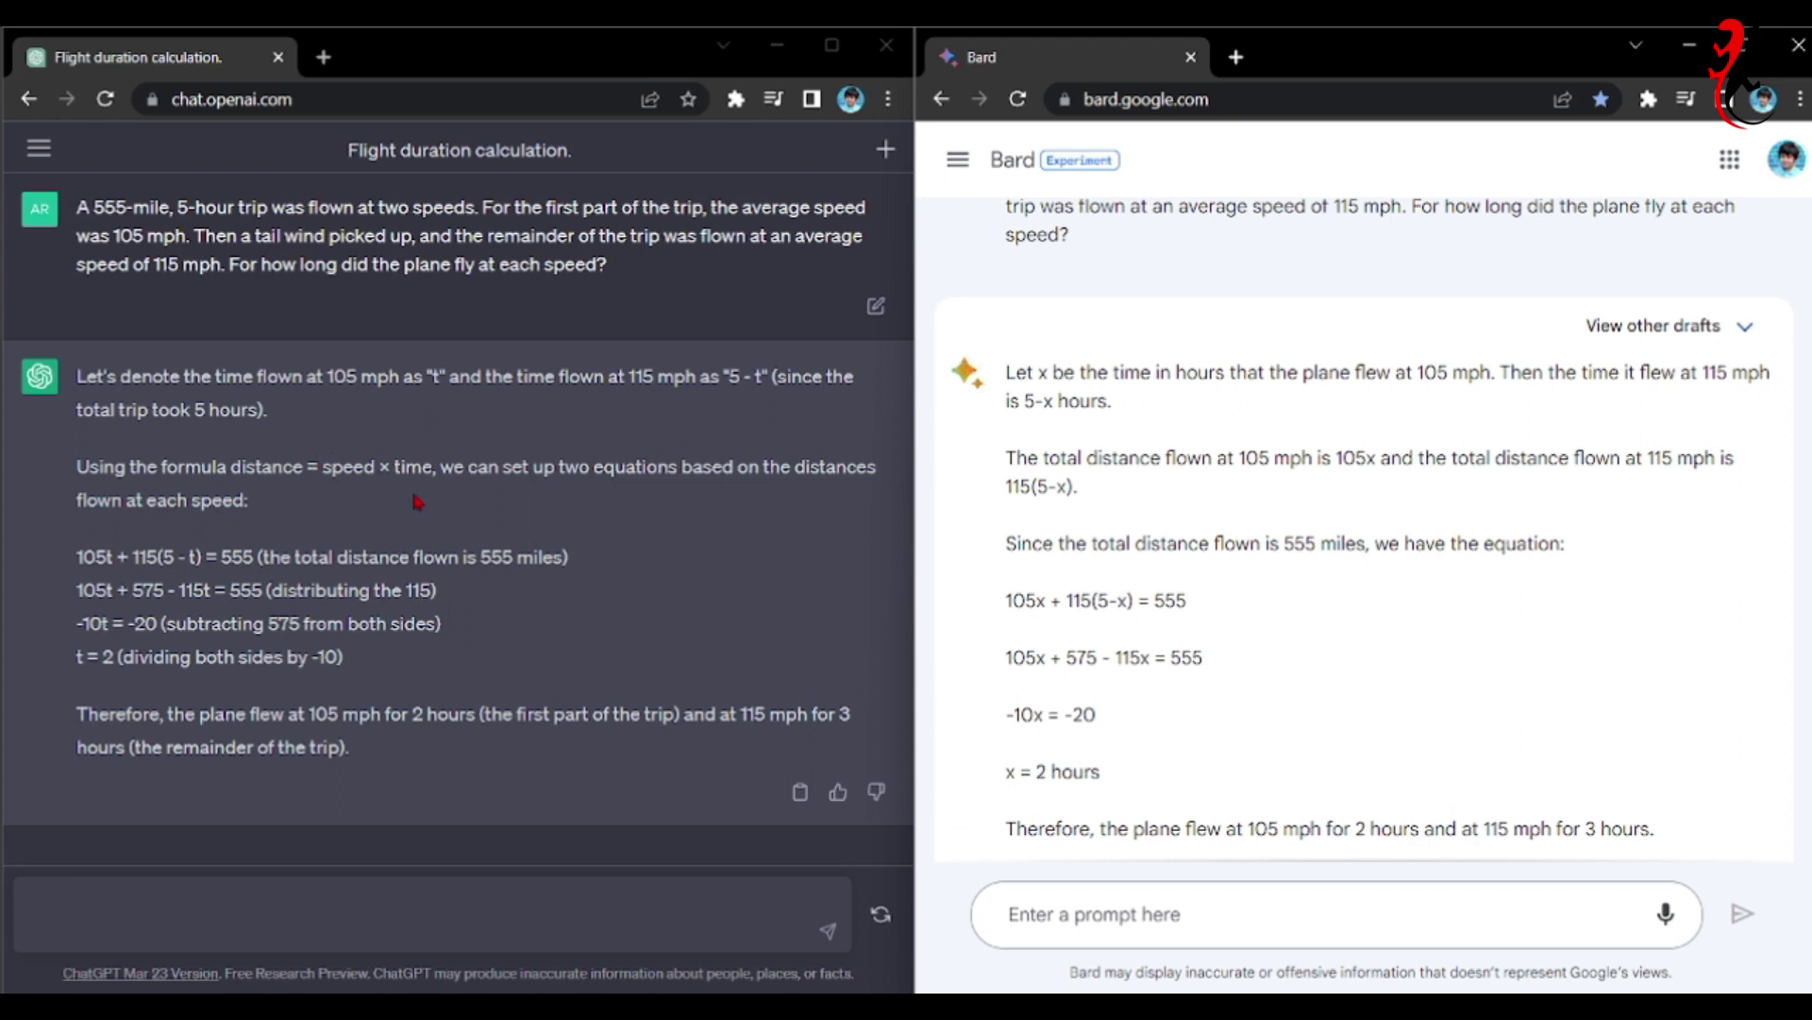
drag(248, 501, 75, 466)
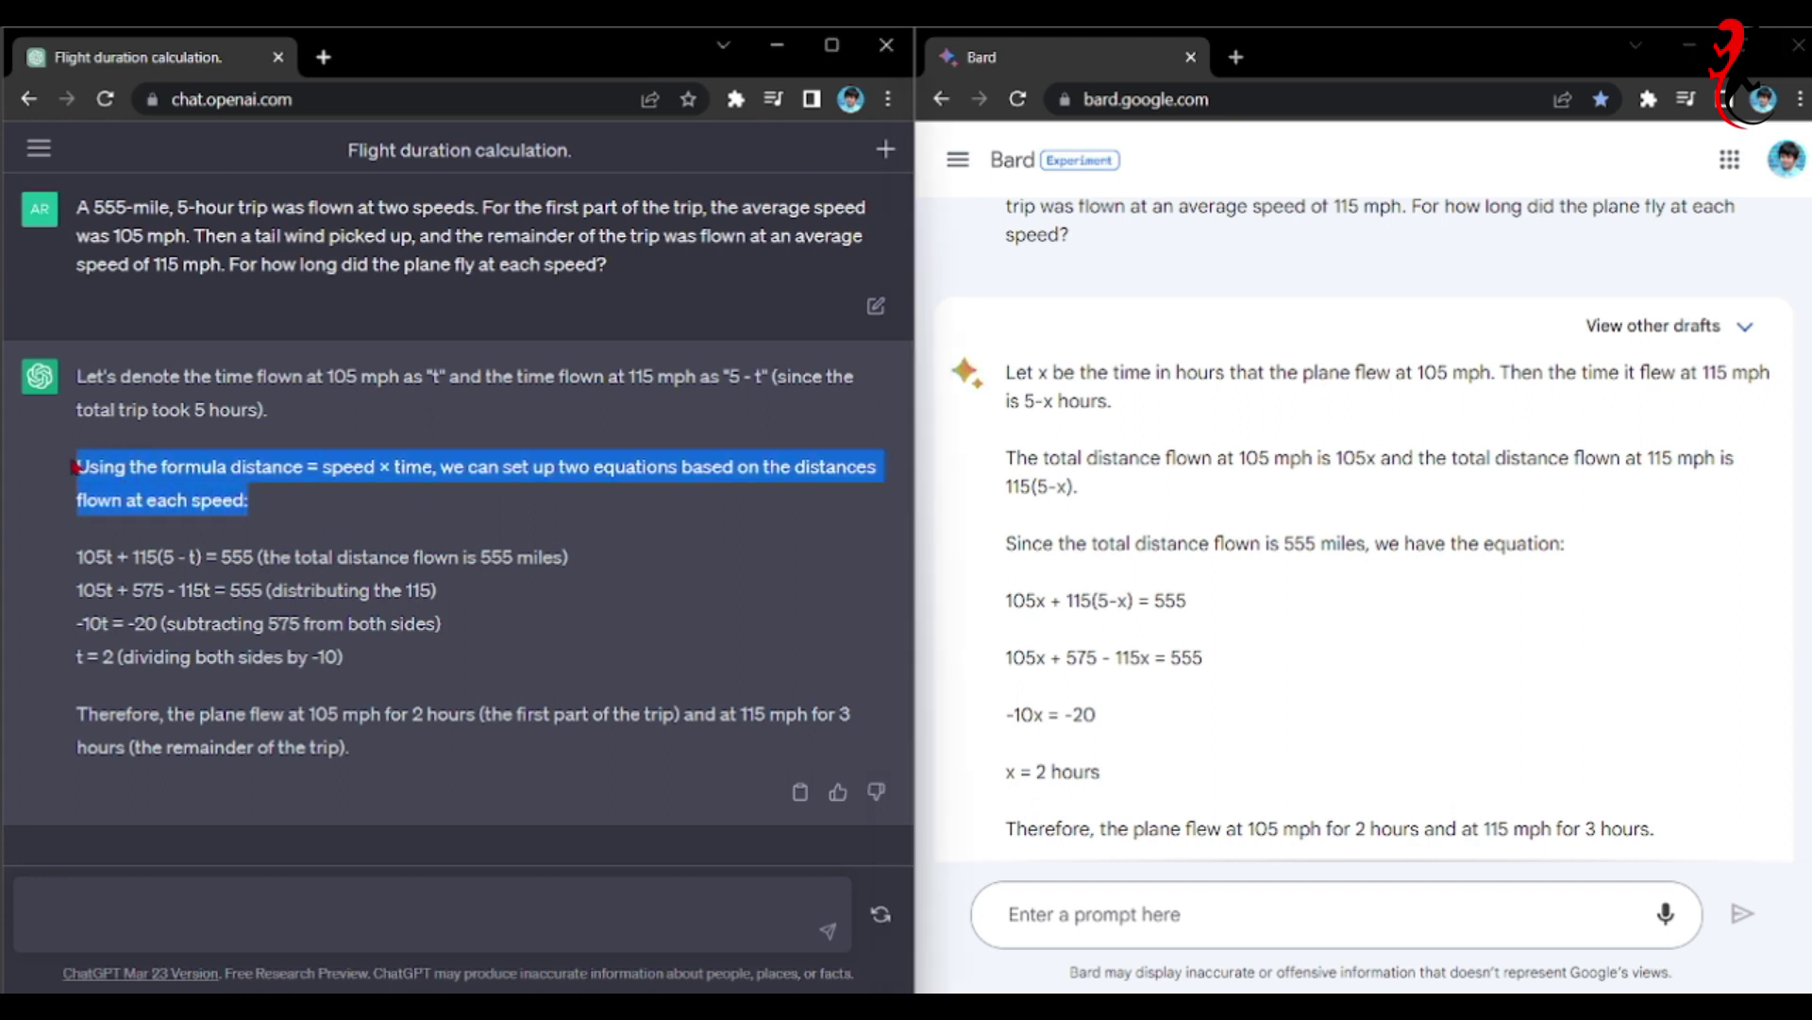
click(1409, 488)
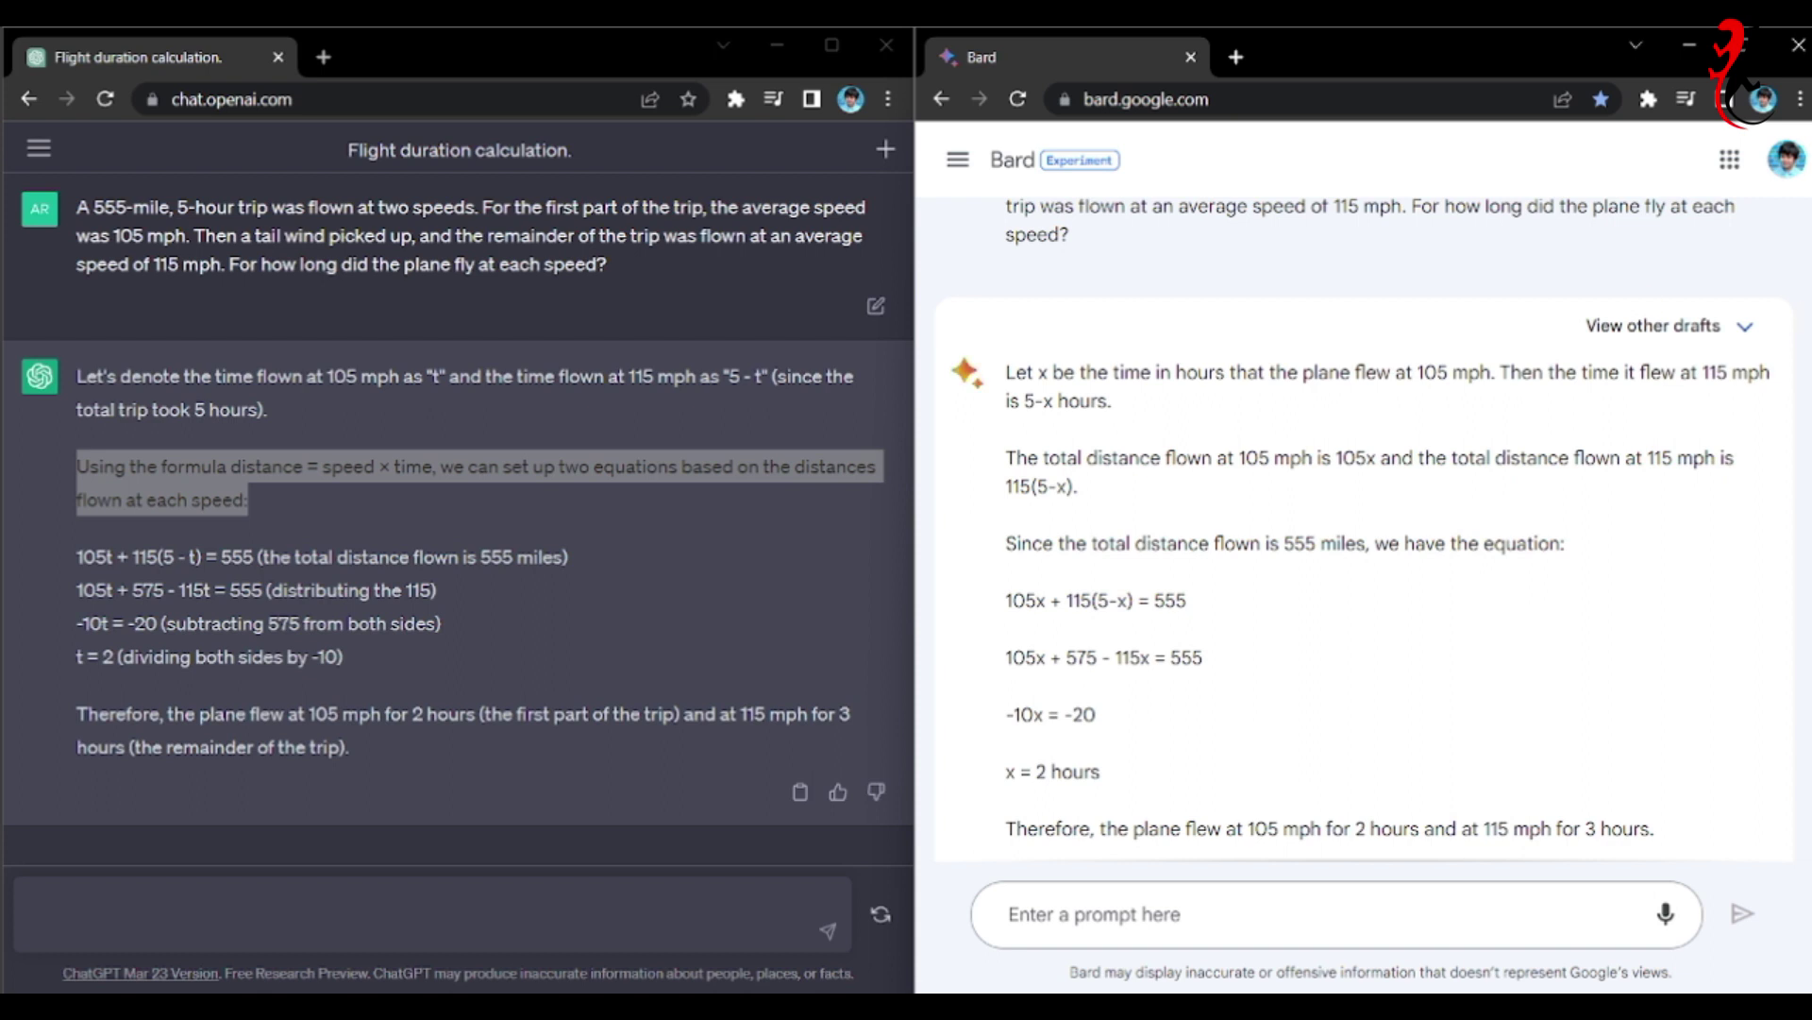
scroll(1803, 313, down, 2)
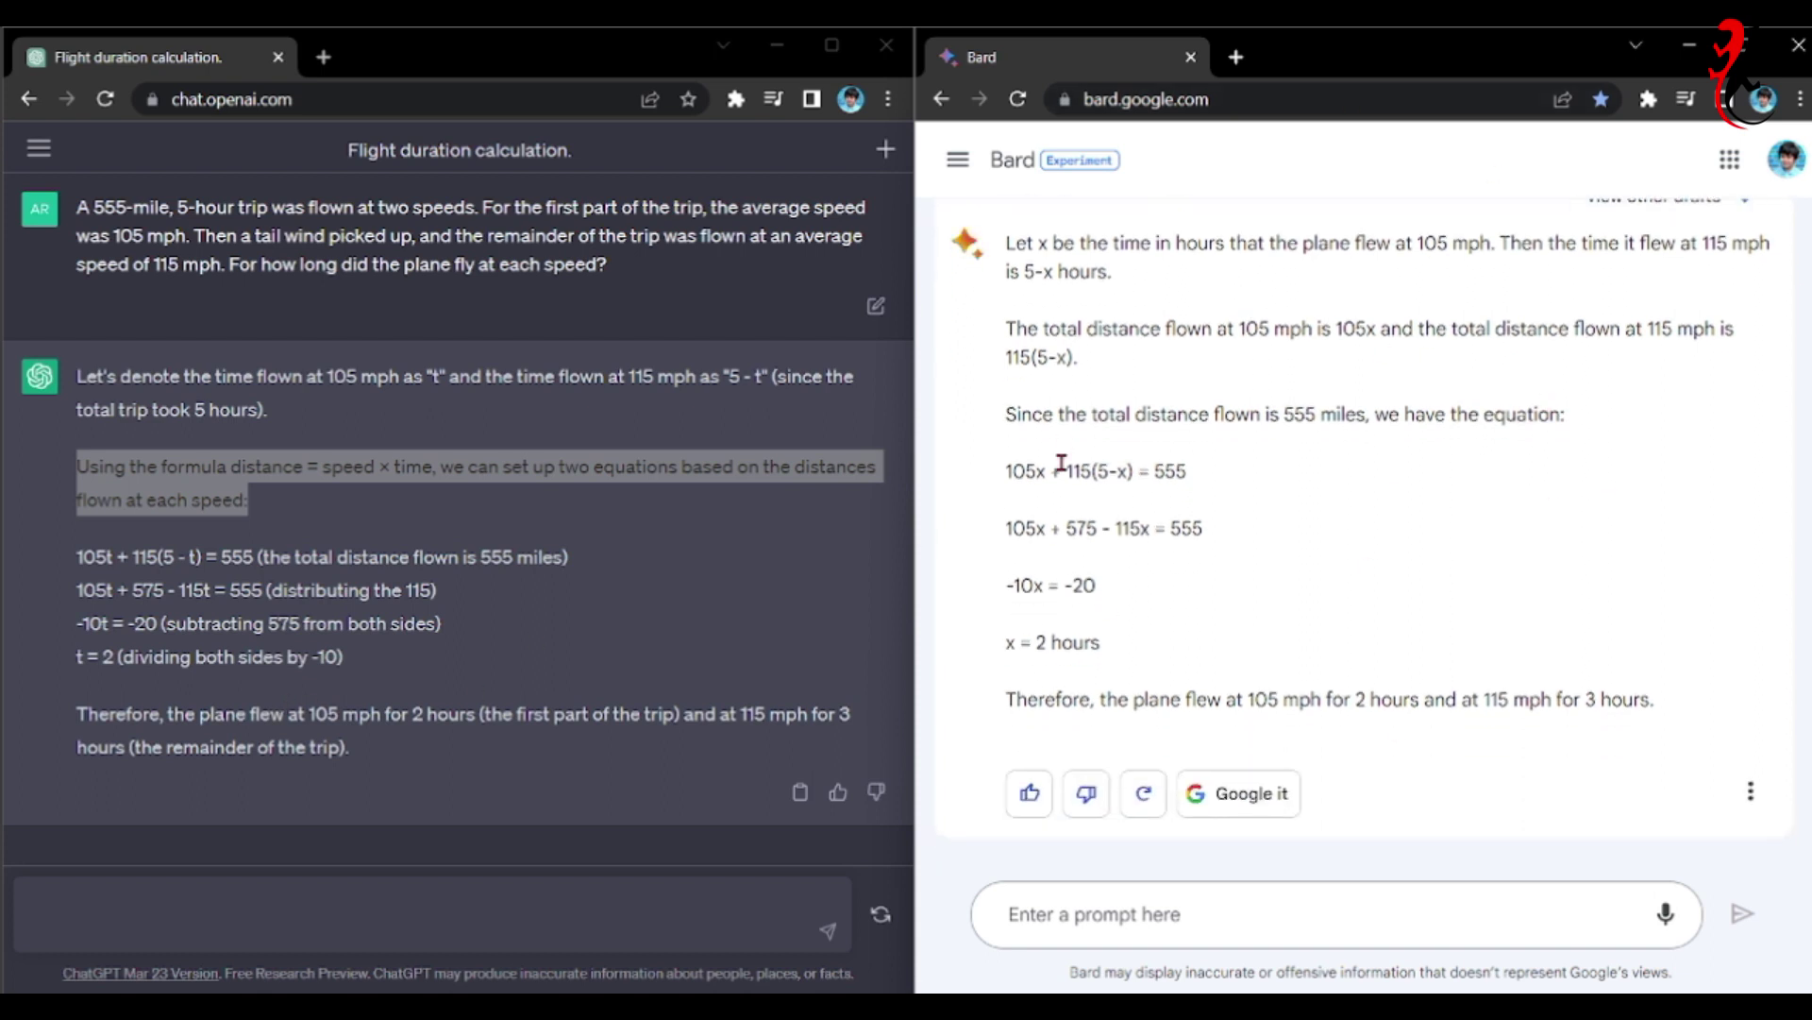
drag(1015, 242, 1740, 719)
click(1650, 633)
click(709, 618)
Ask both chatbots for the base dimensions of an open square-based box made from 108 square inches of material with a height of 3 inches.
mouse_move(1045, 1006)
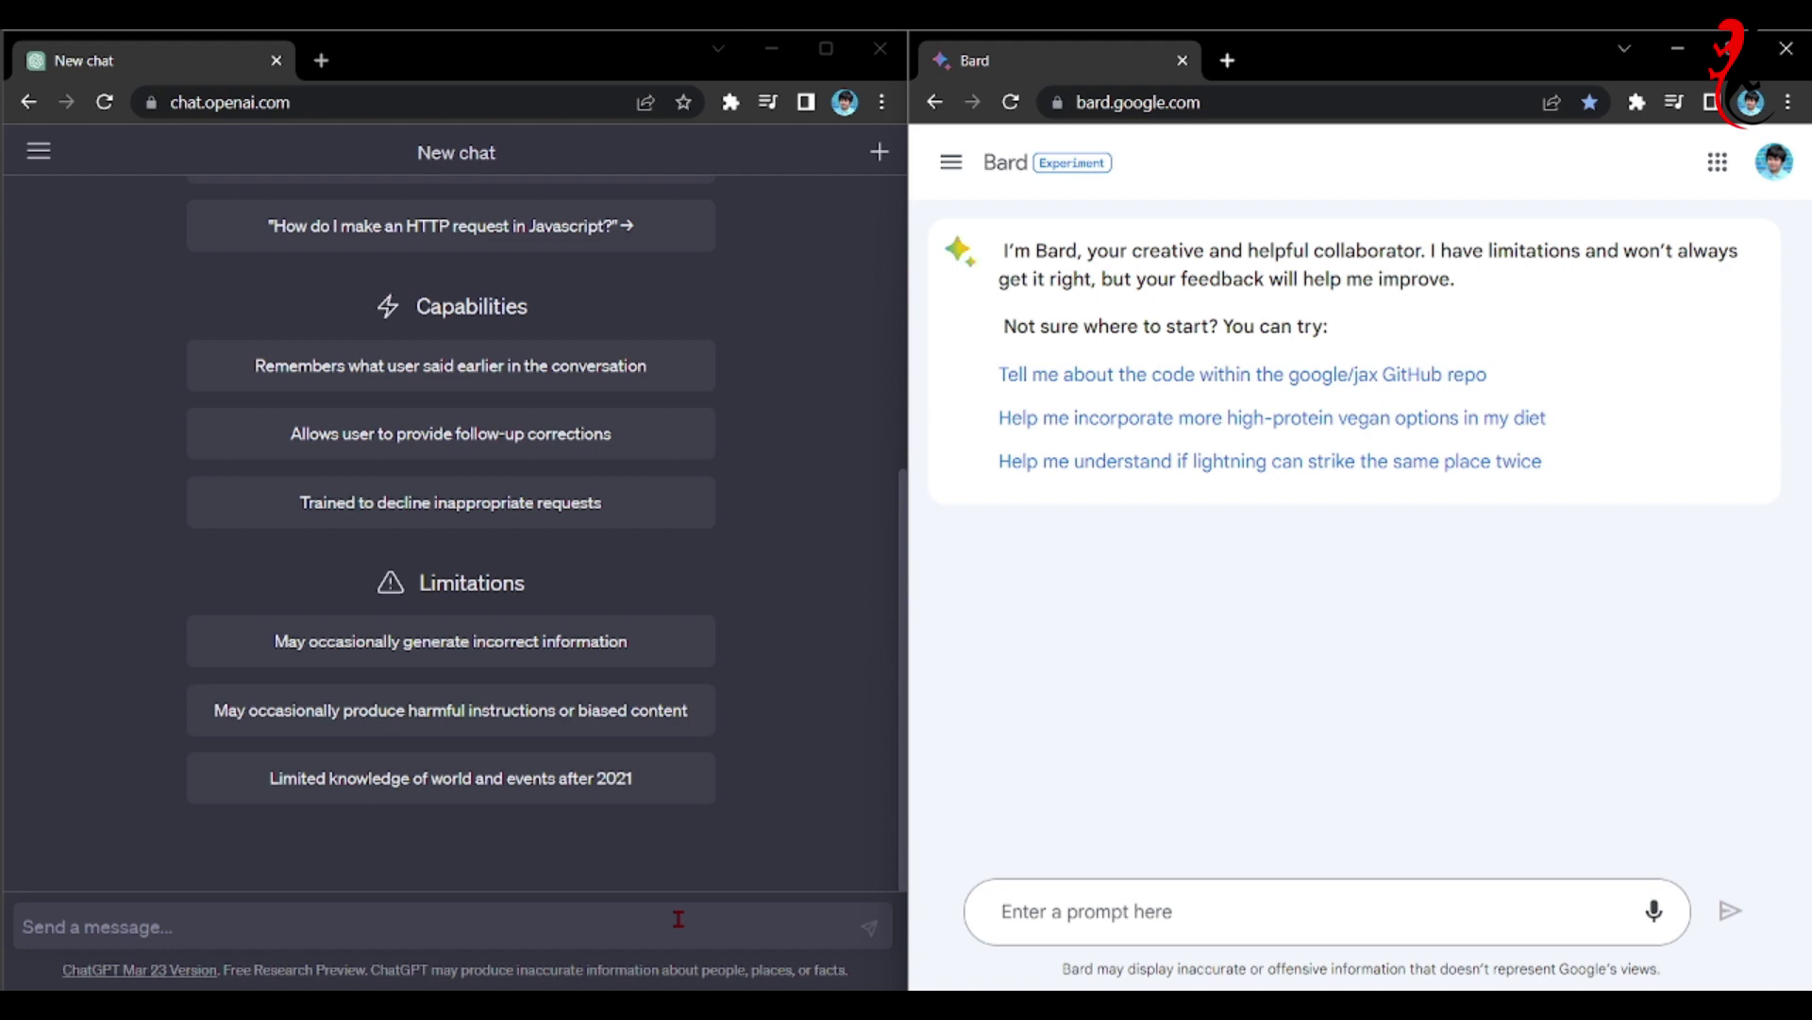
click(678, 919)
text(An open box with a square base is to be constructed from 108 square inches of material.  What should the dimensions of the base be if the height of the box is to be 3 inches?)
click(1160, 912)
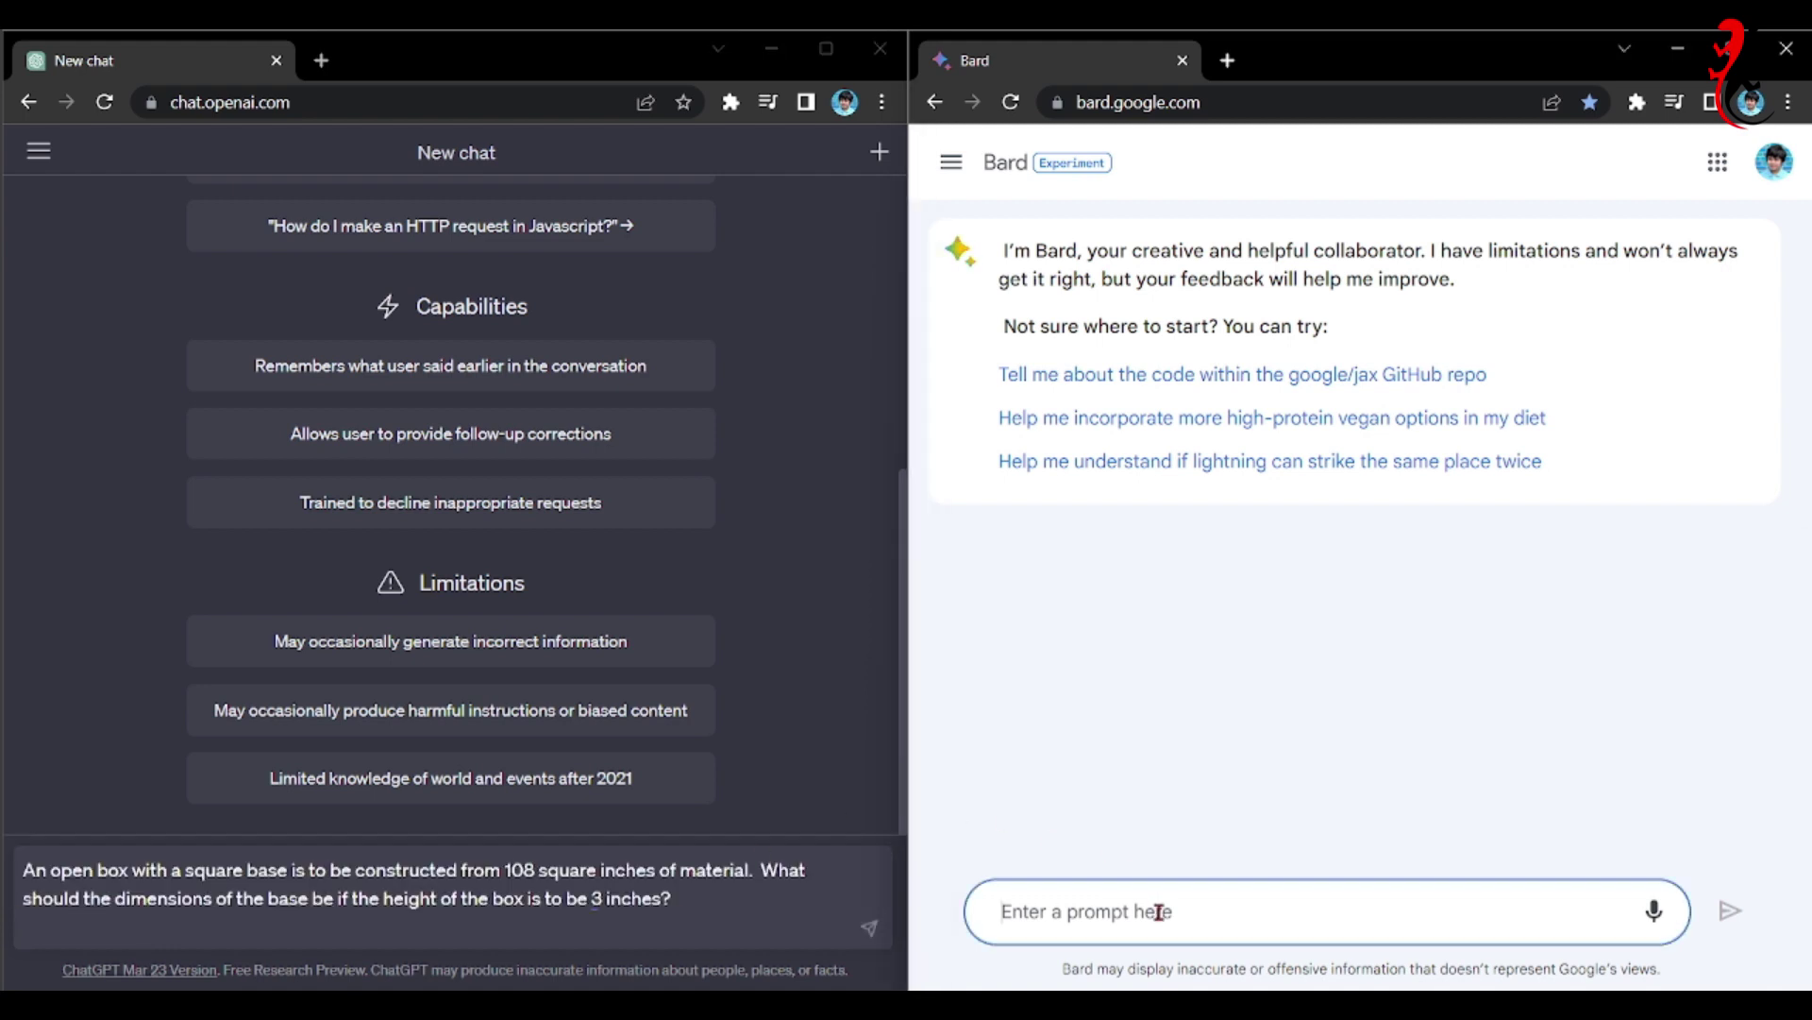
text(An open box with a square base is to be constructed from 108 square inches of material.  What should the dimensions of the base be if the height of the box is to be 3 inches?)
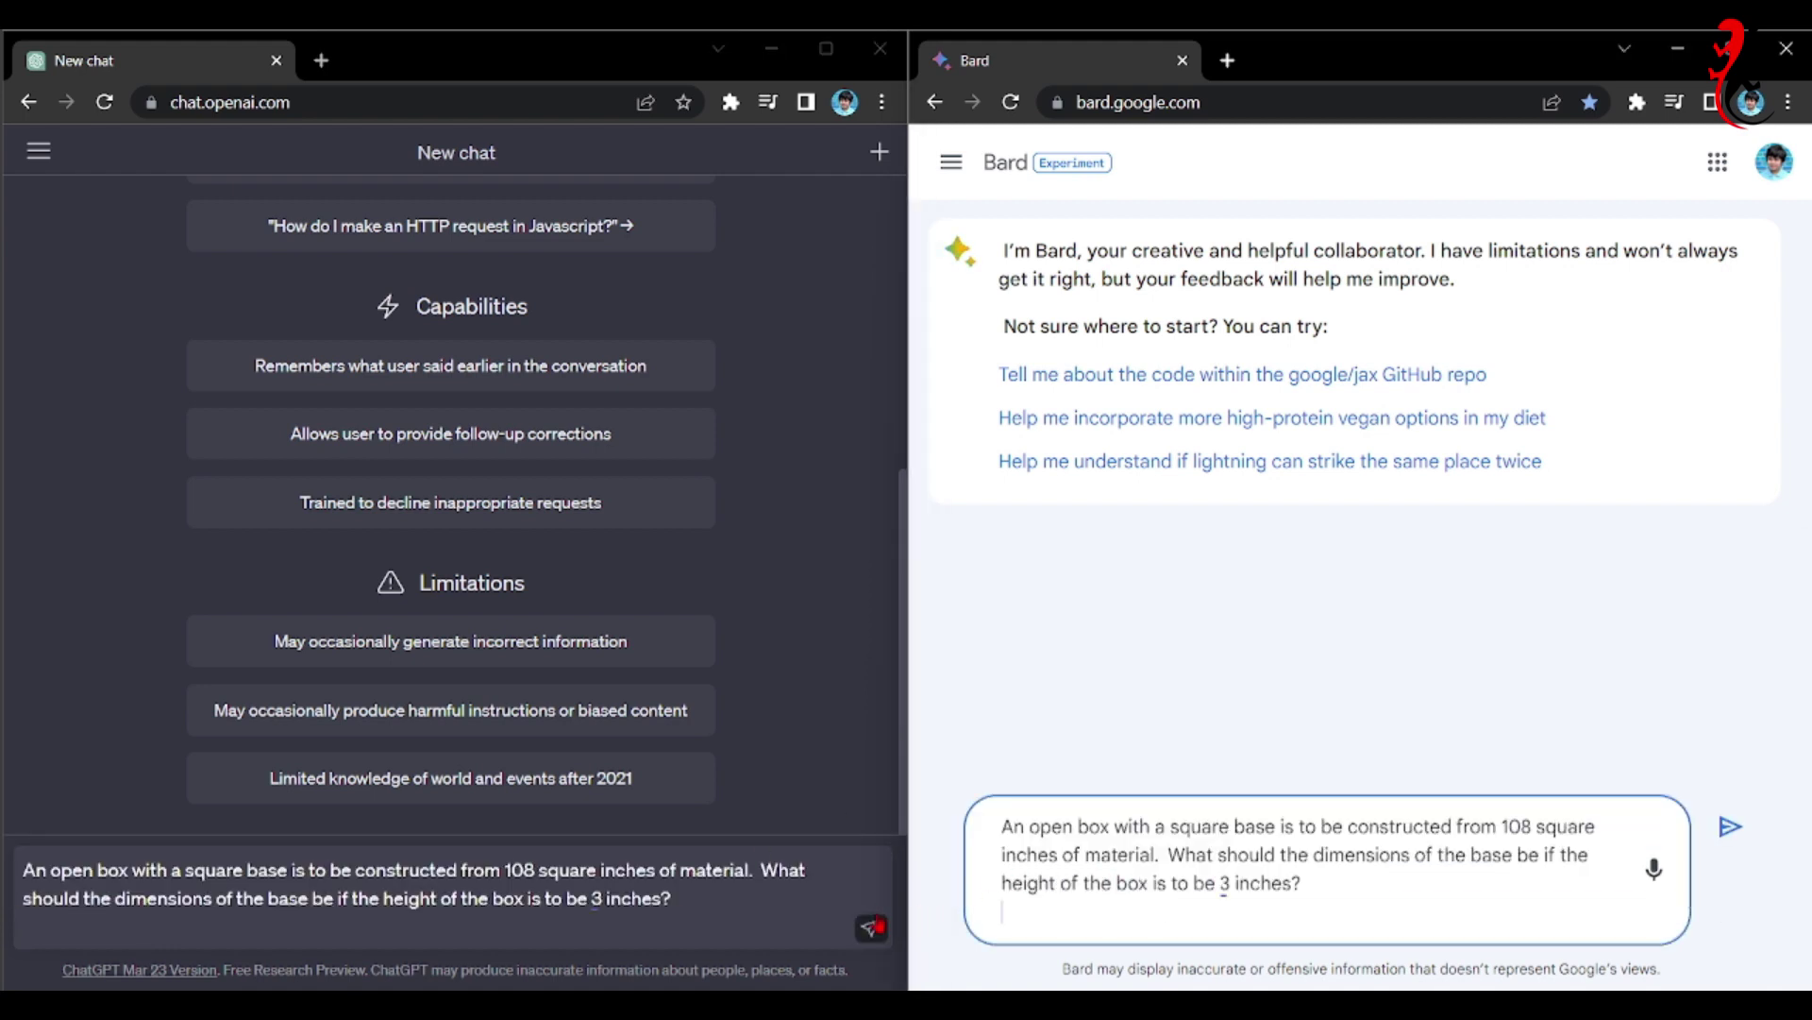
click(869, 928)
click(1730, 827)
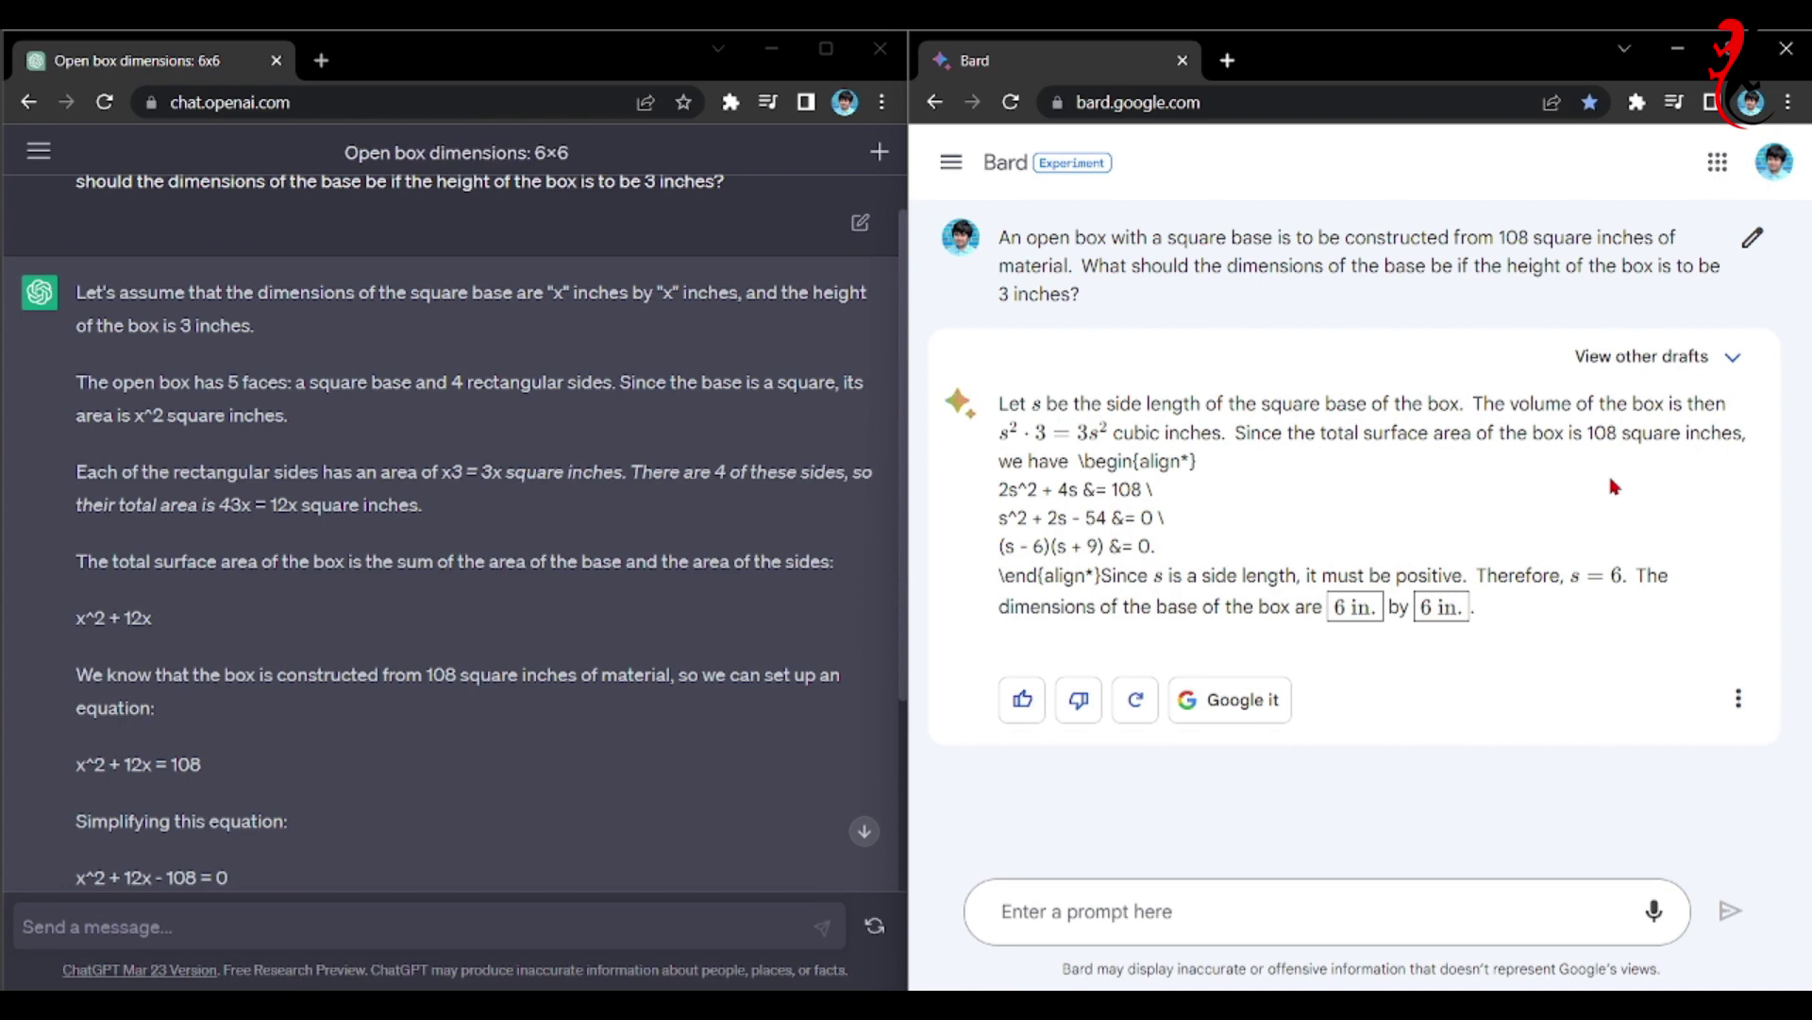
scroll(110, 683, down, 3)
scroll(109, 682, down, 2)
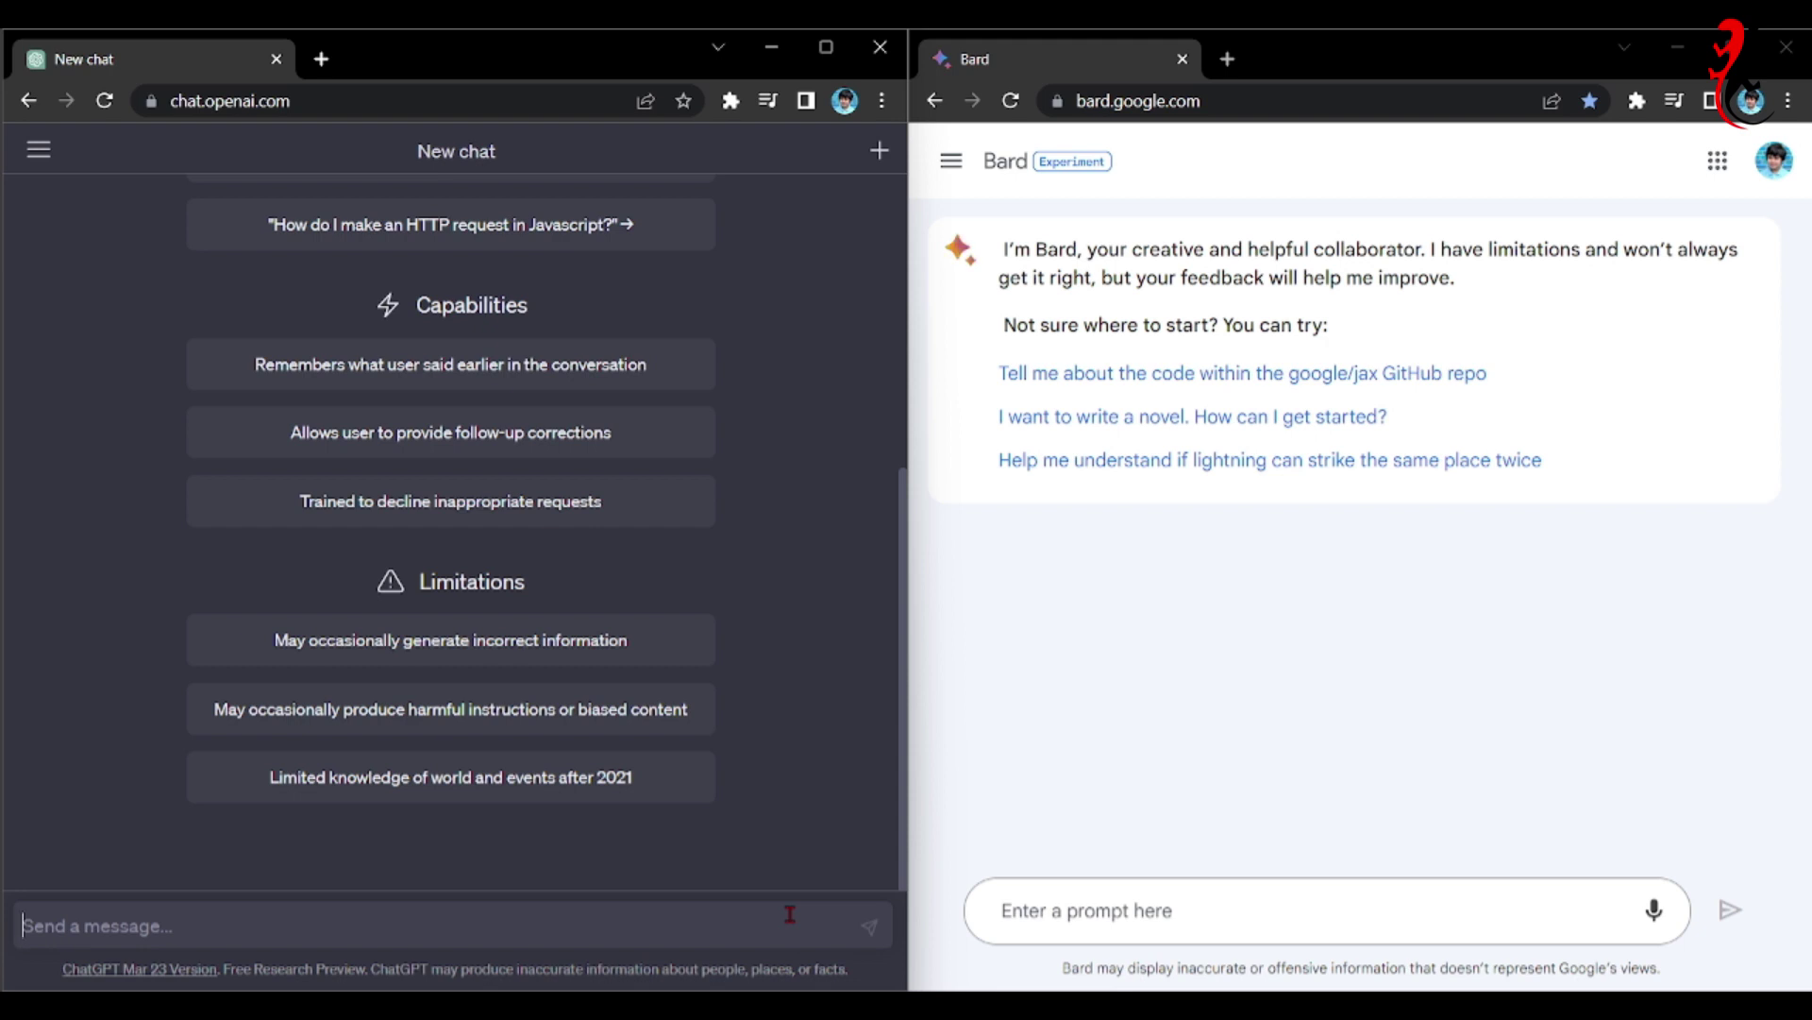
Submit the prompt "Write a short debate between a soccer fan and a basketball fan." to both ChatGPT and Bard.
text(Write)
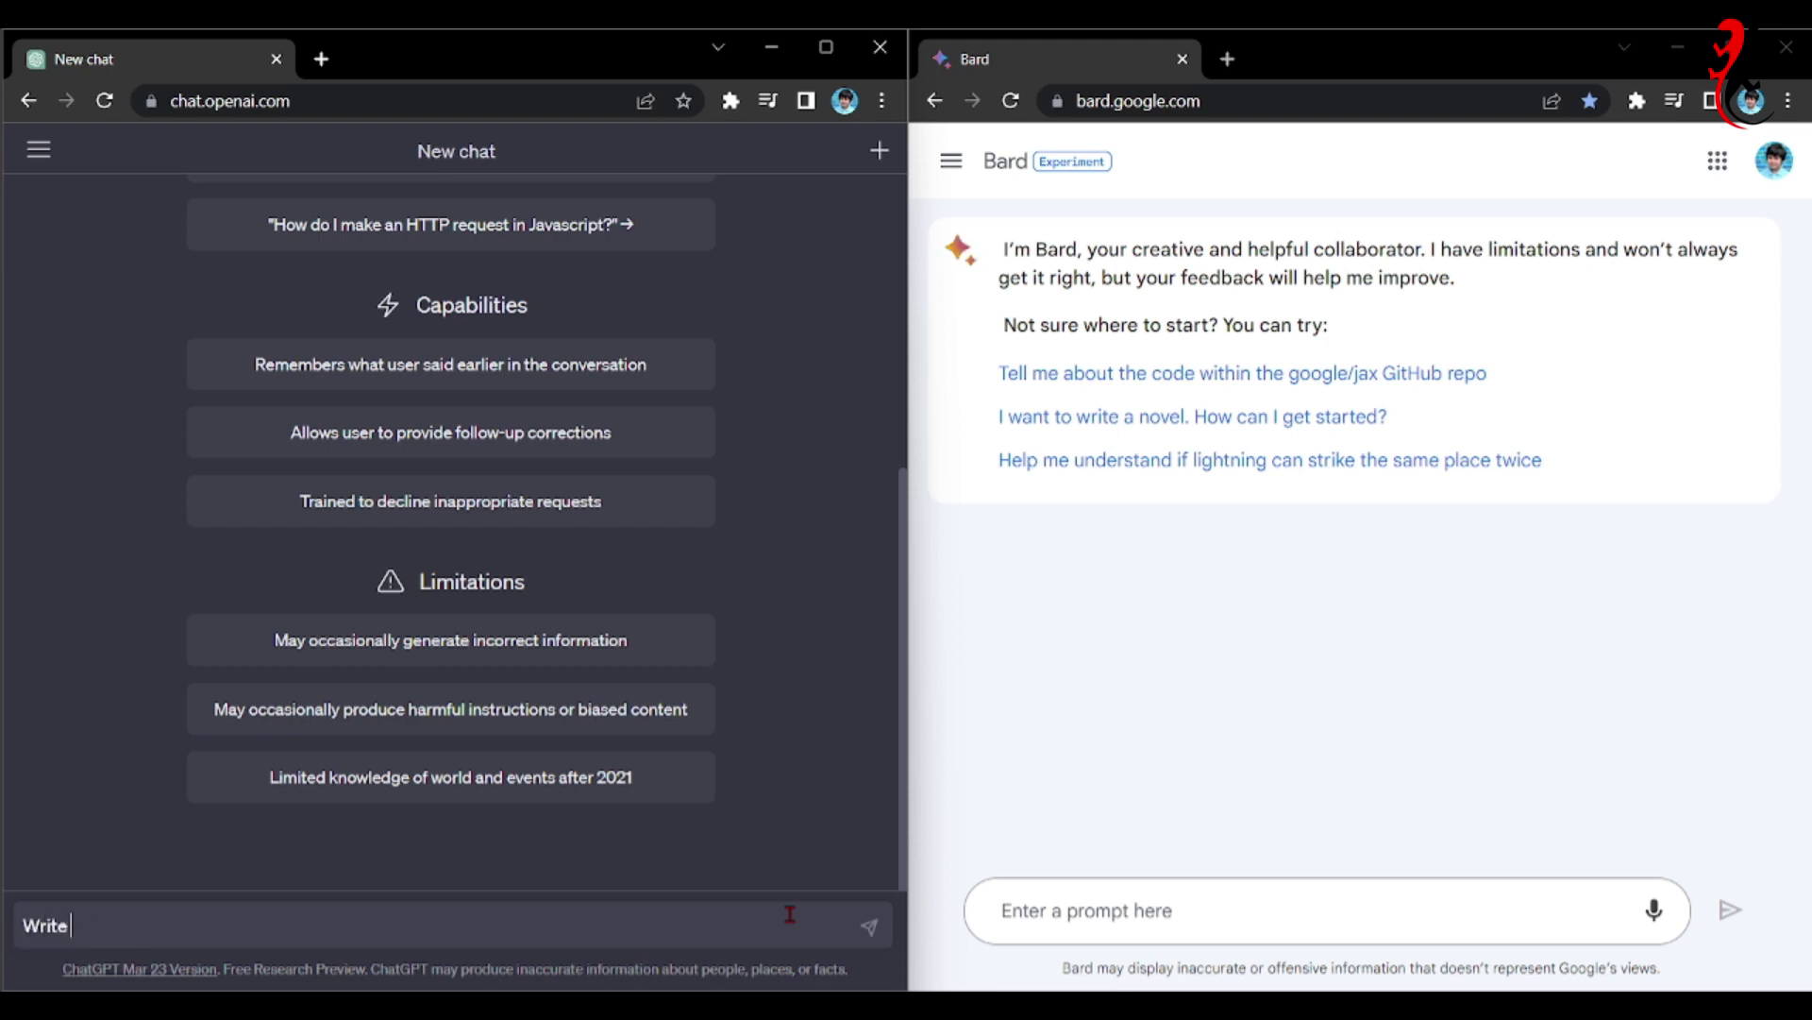
text( a short debate between a so)
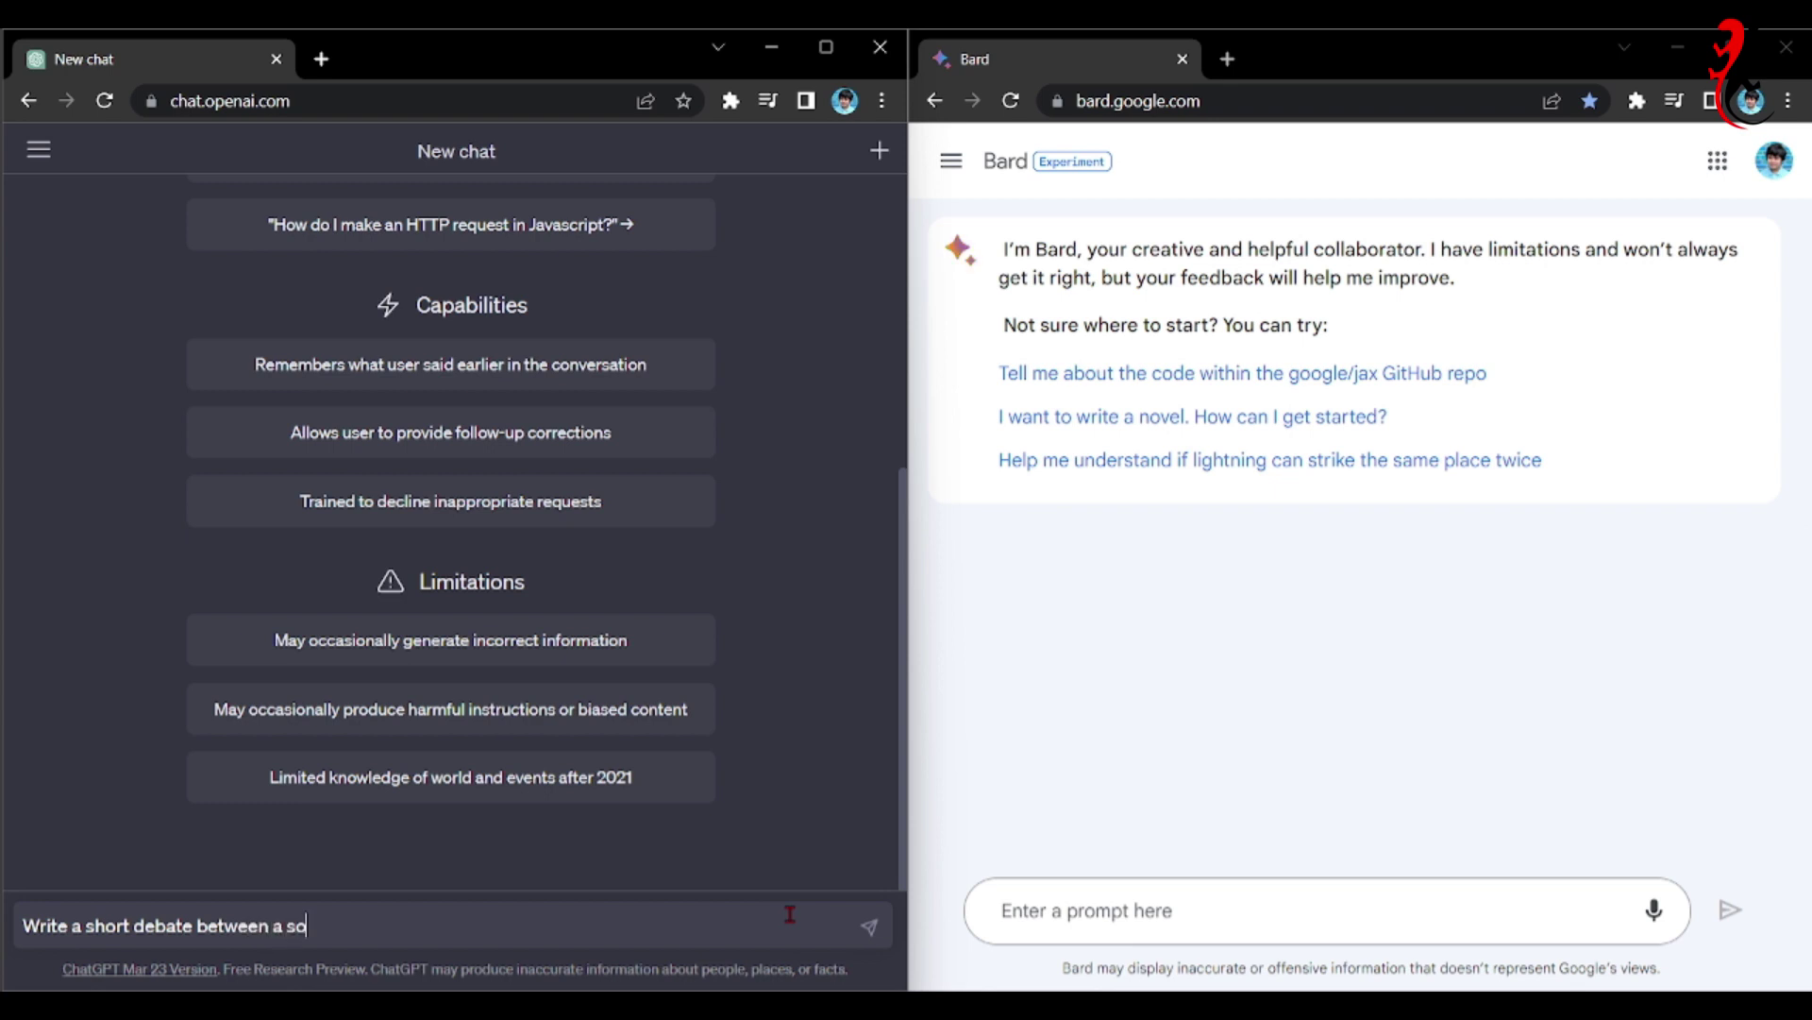
text(ccer fan and a basketba)
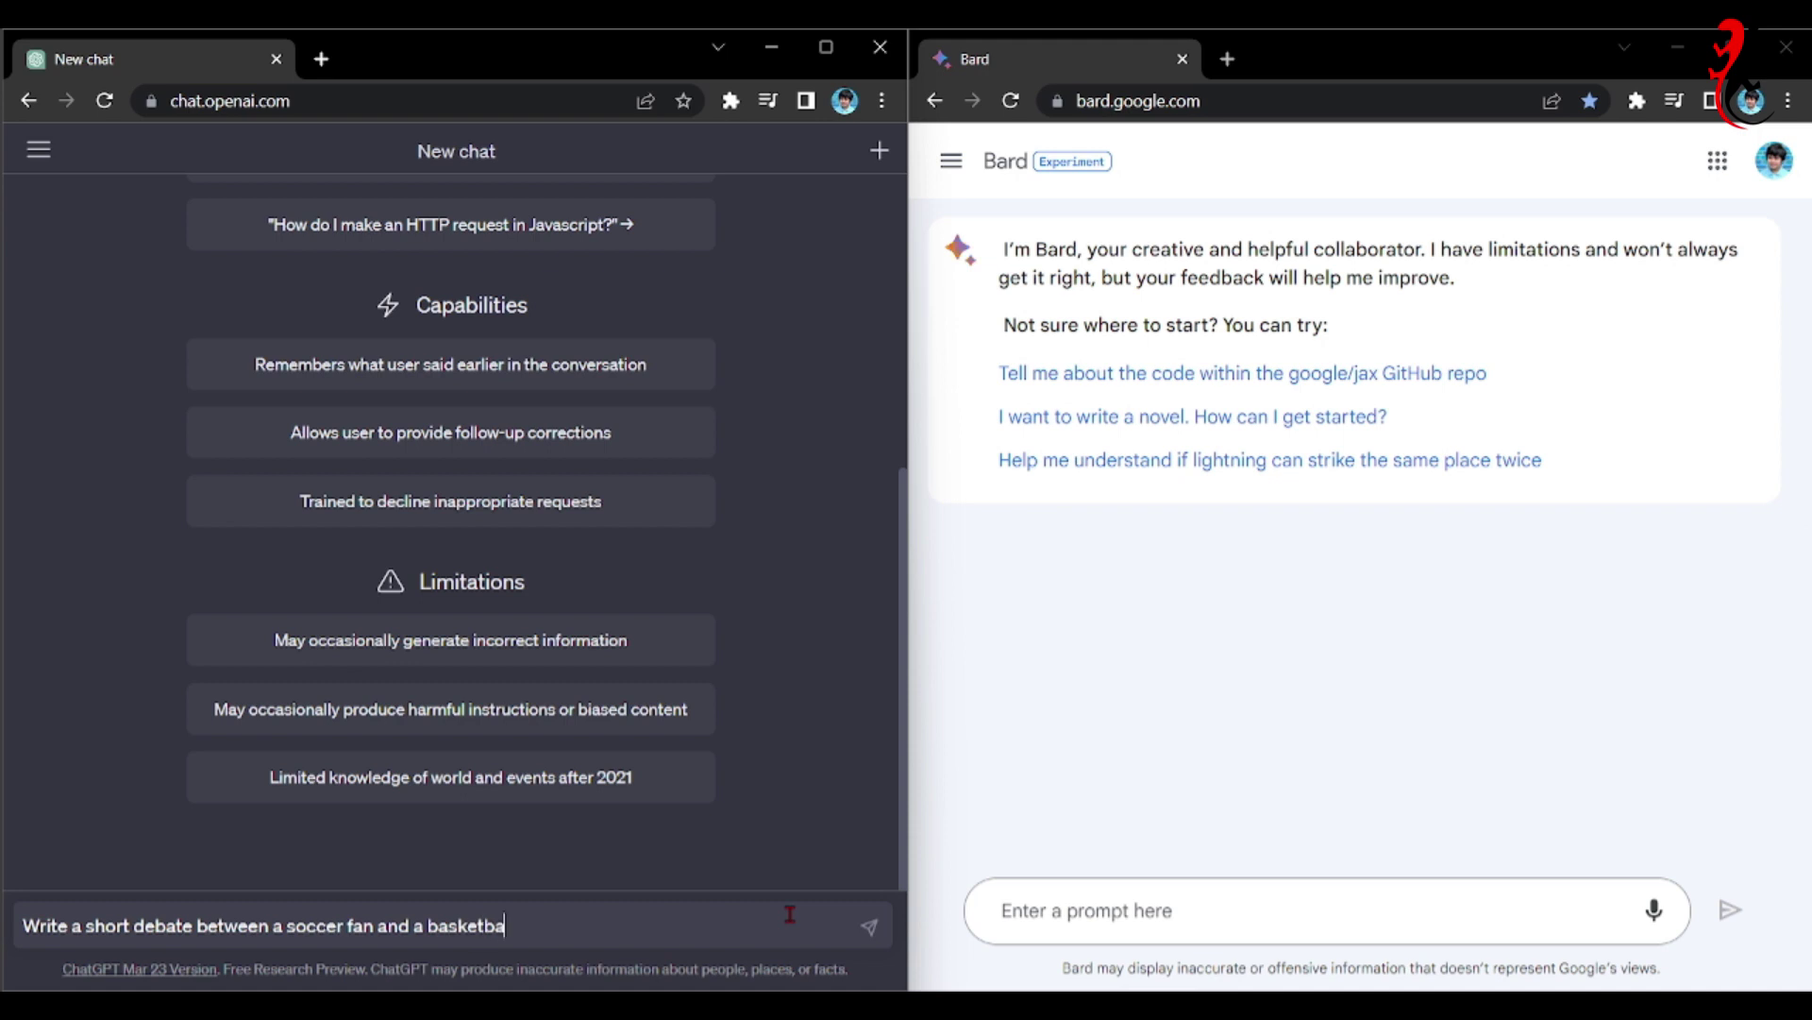
text(ll fan.)
key(ctrl+a)
key(ctrl+c)
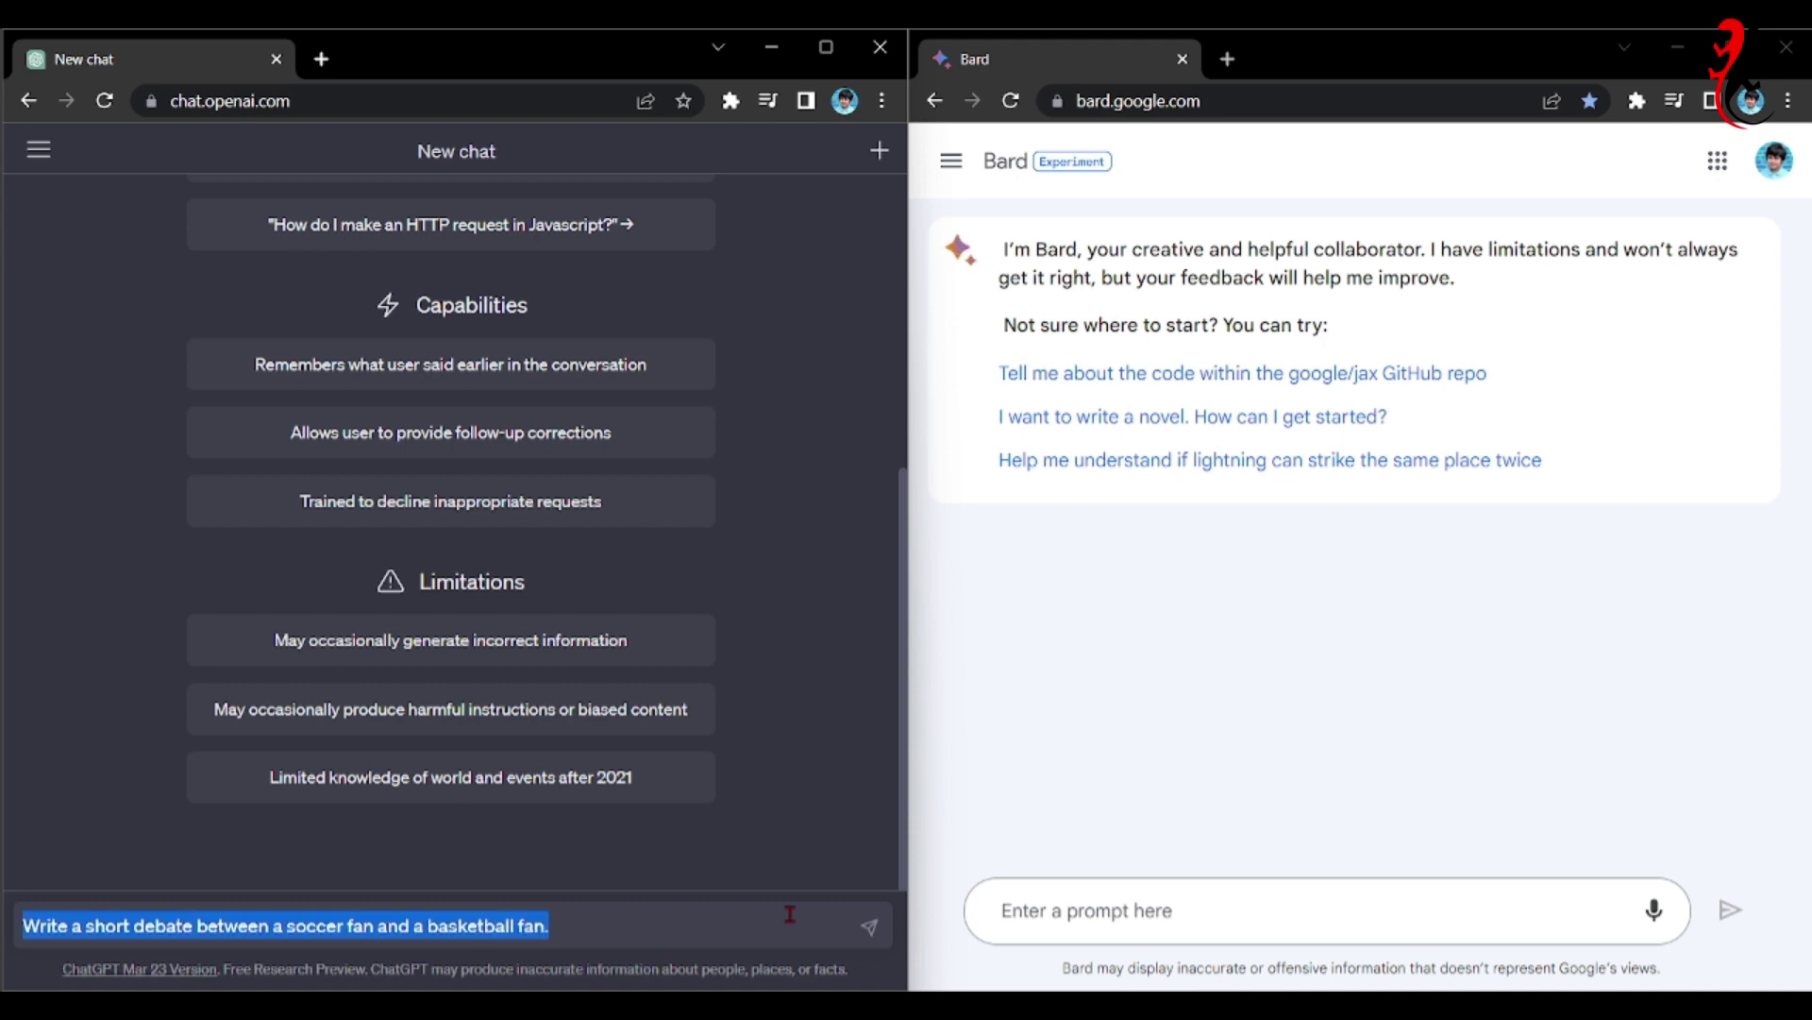
click(1146, 908)
key(ctrl+v)
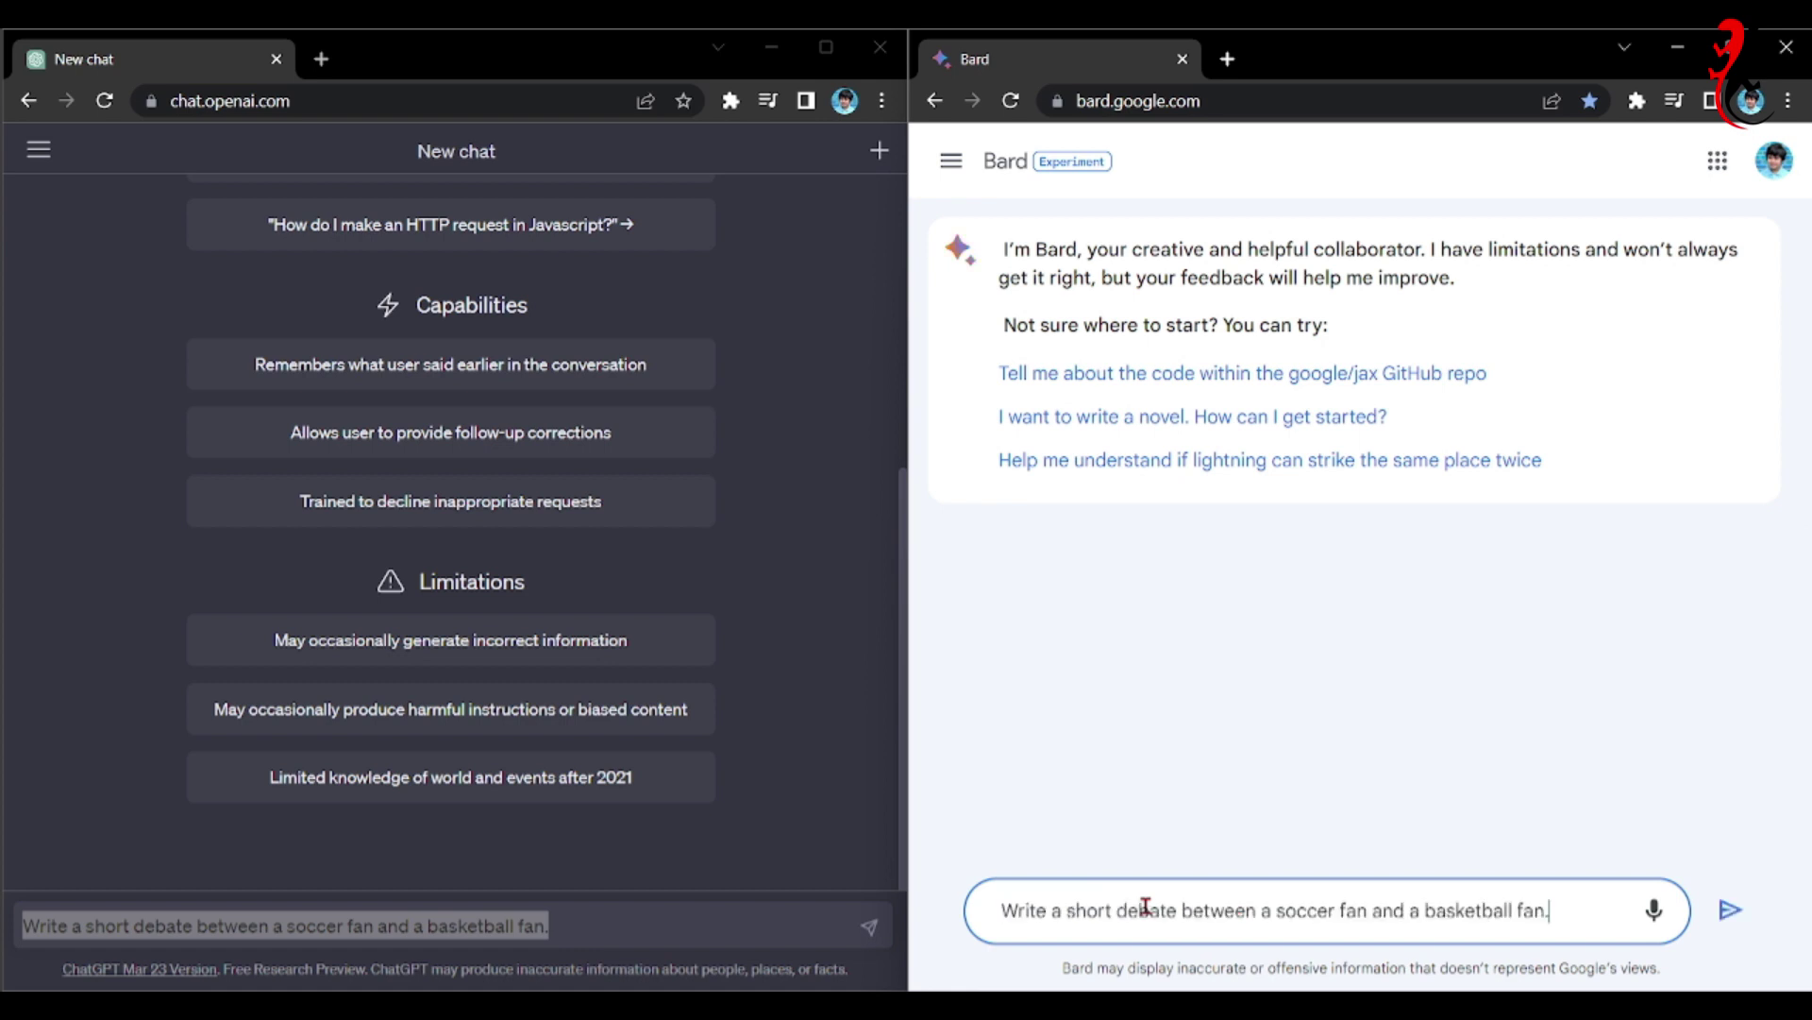
click(1726, 921)
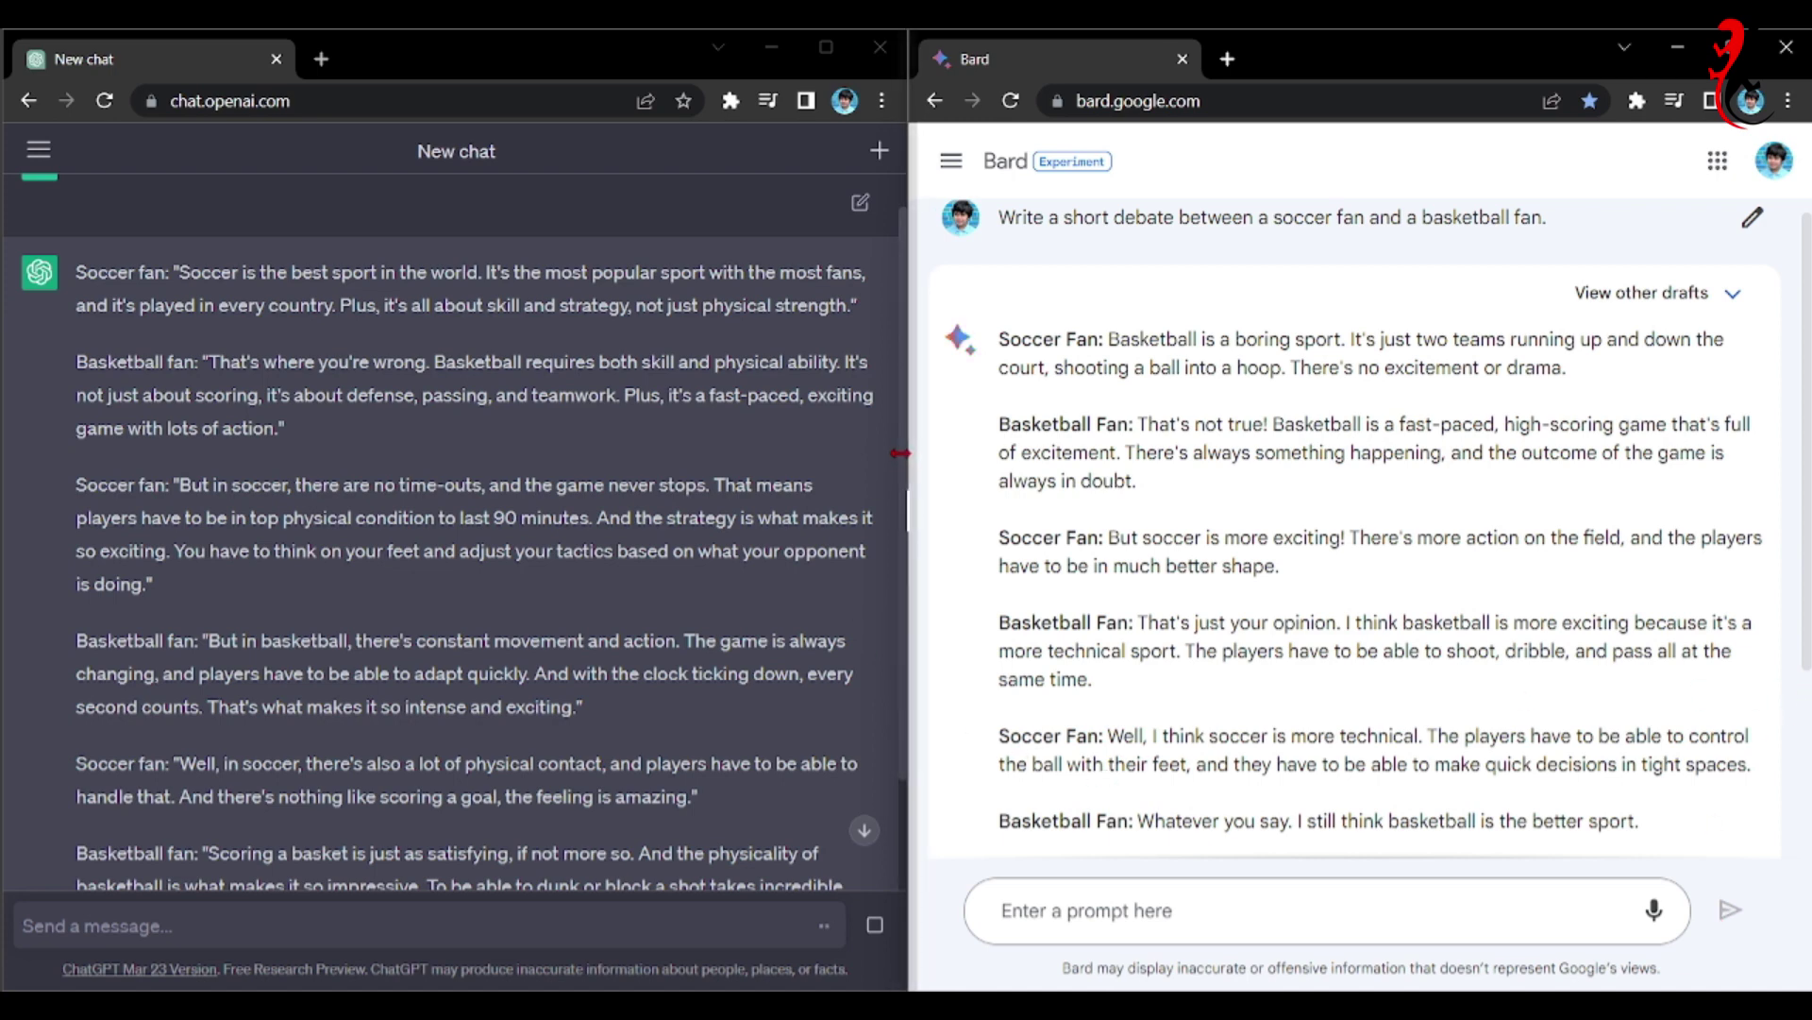
Read through both generated debates, examining the soccer fan's opening argument and the other drafts in Bard.
drag(897, 461, 924, 741)
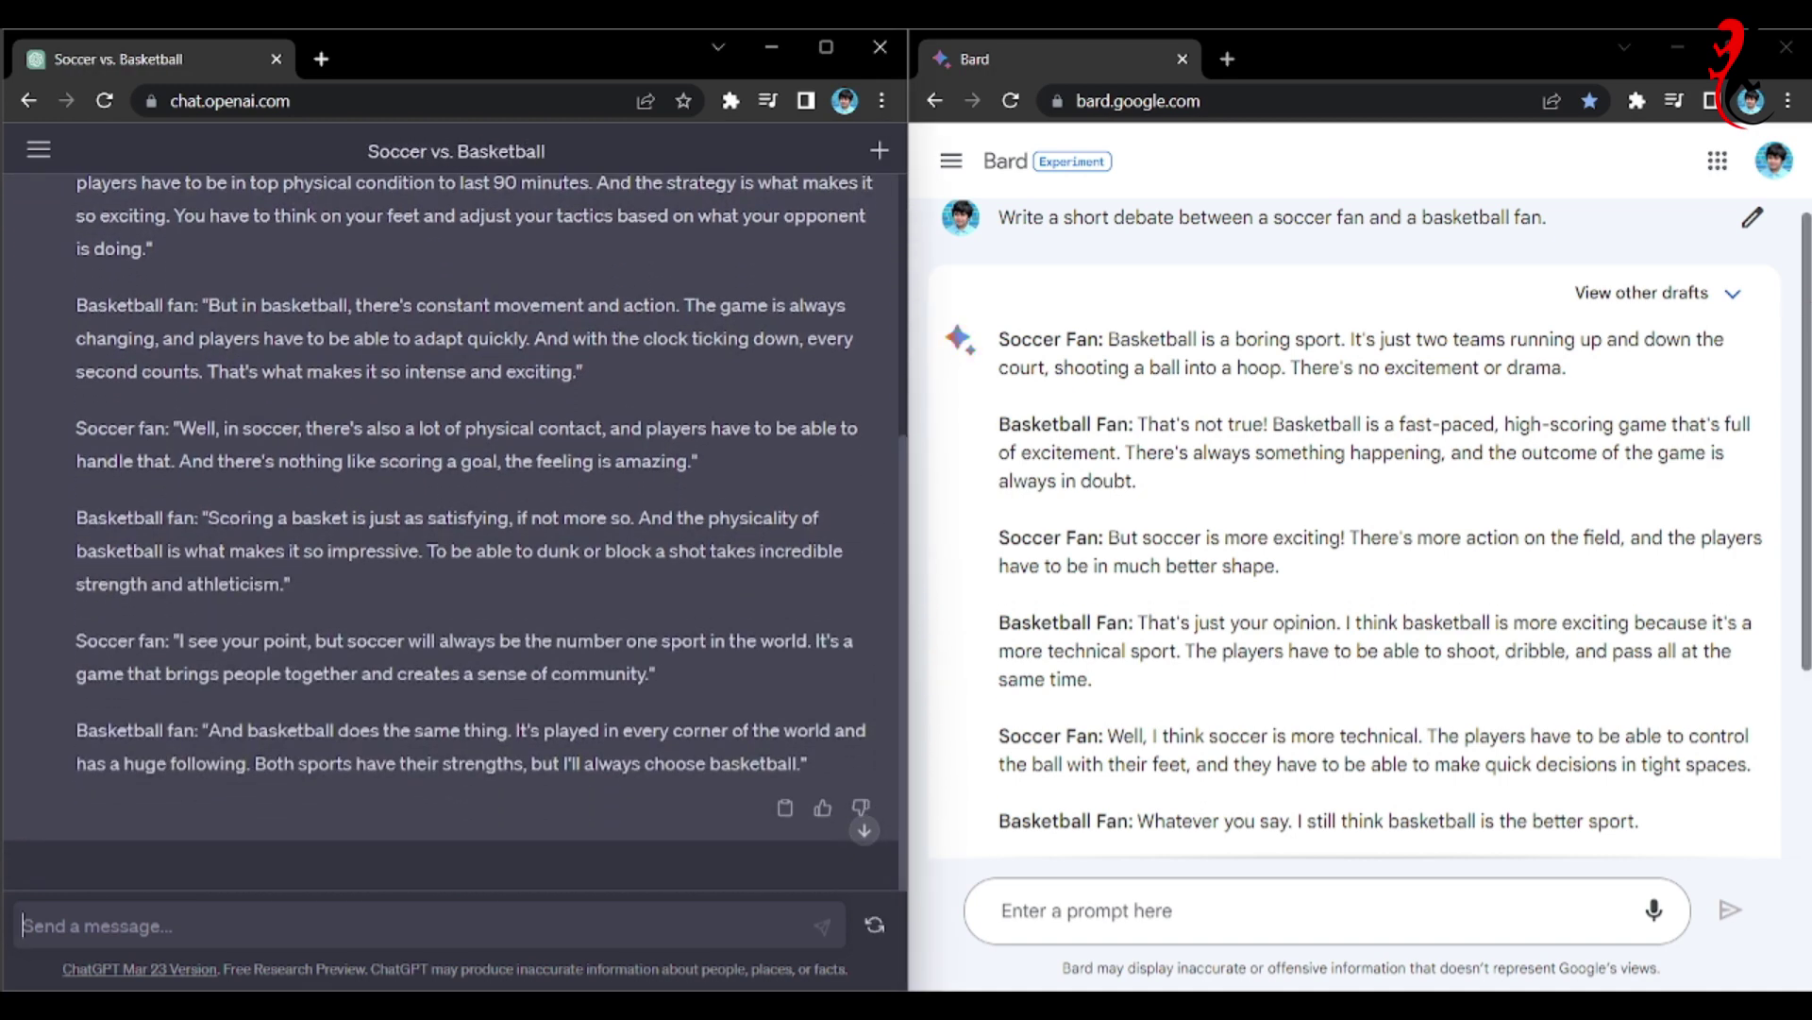
scroll(923, 741, down, 1)
scroll(1356, 529, down, 1)
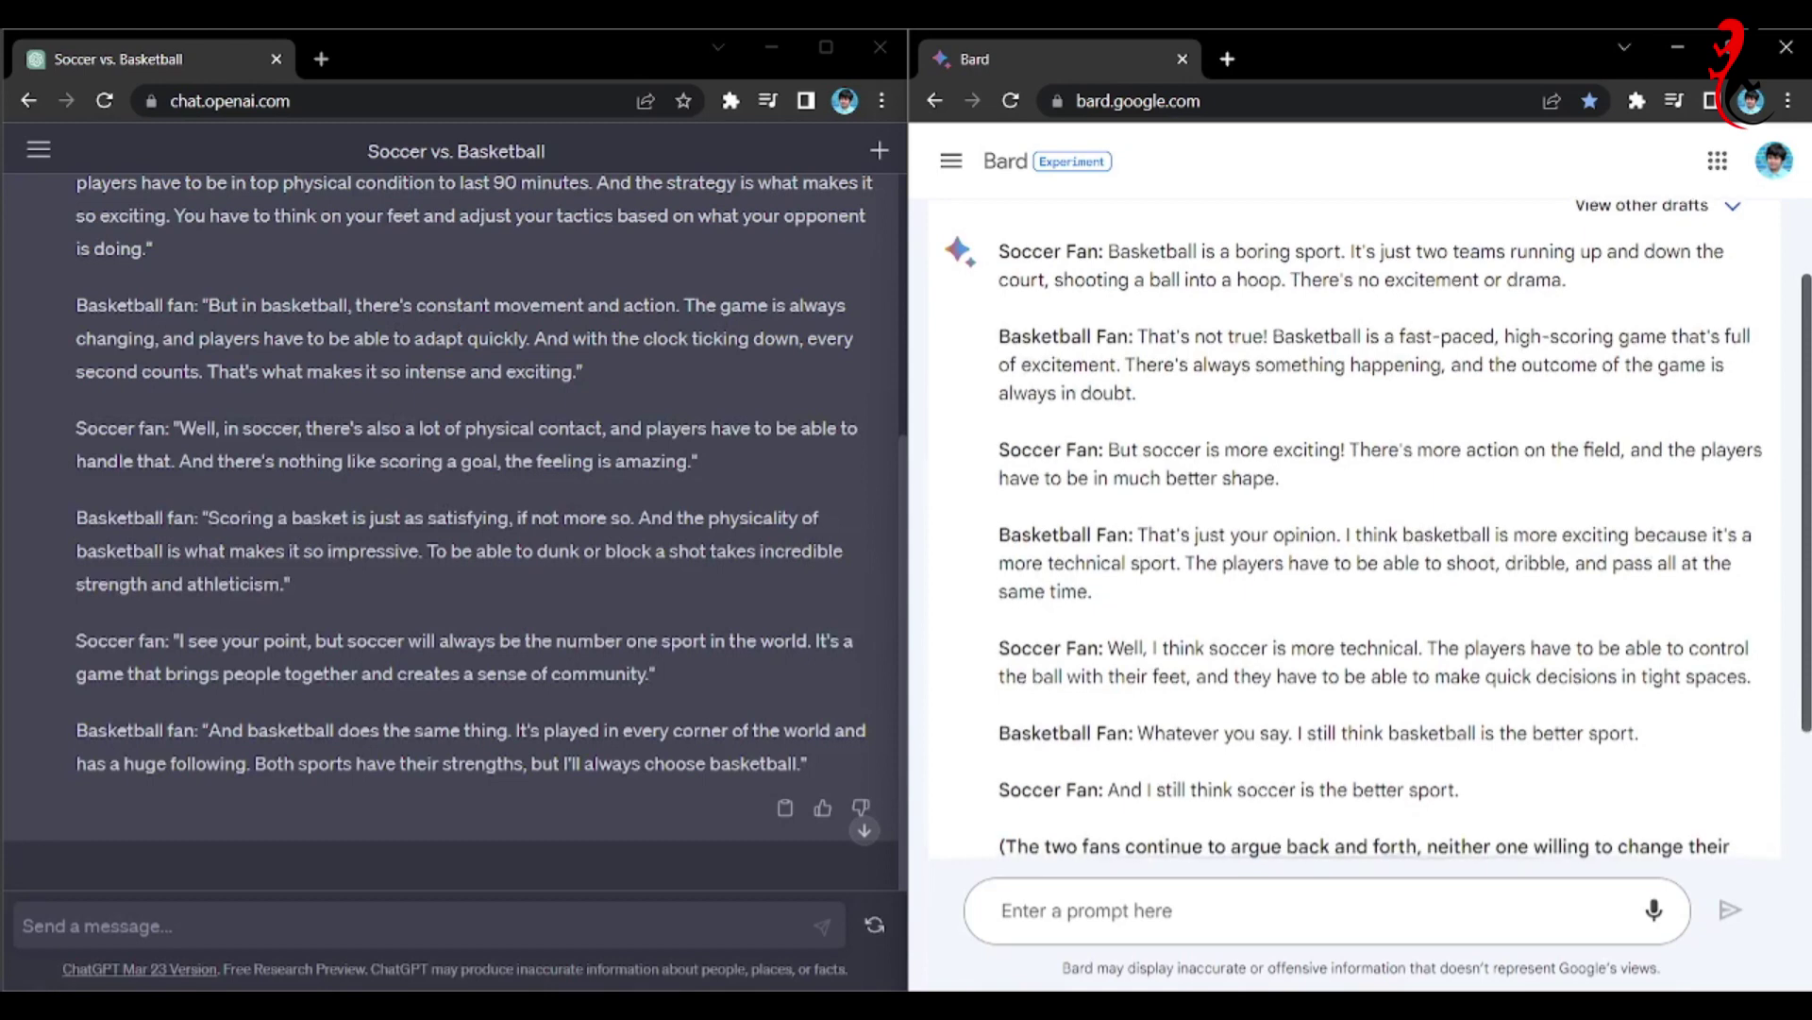
scroll(1356, 529, down, 1)
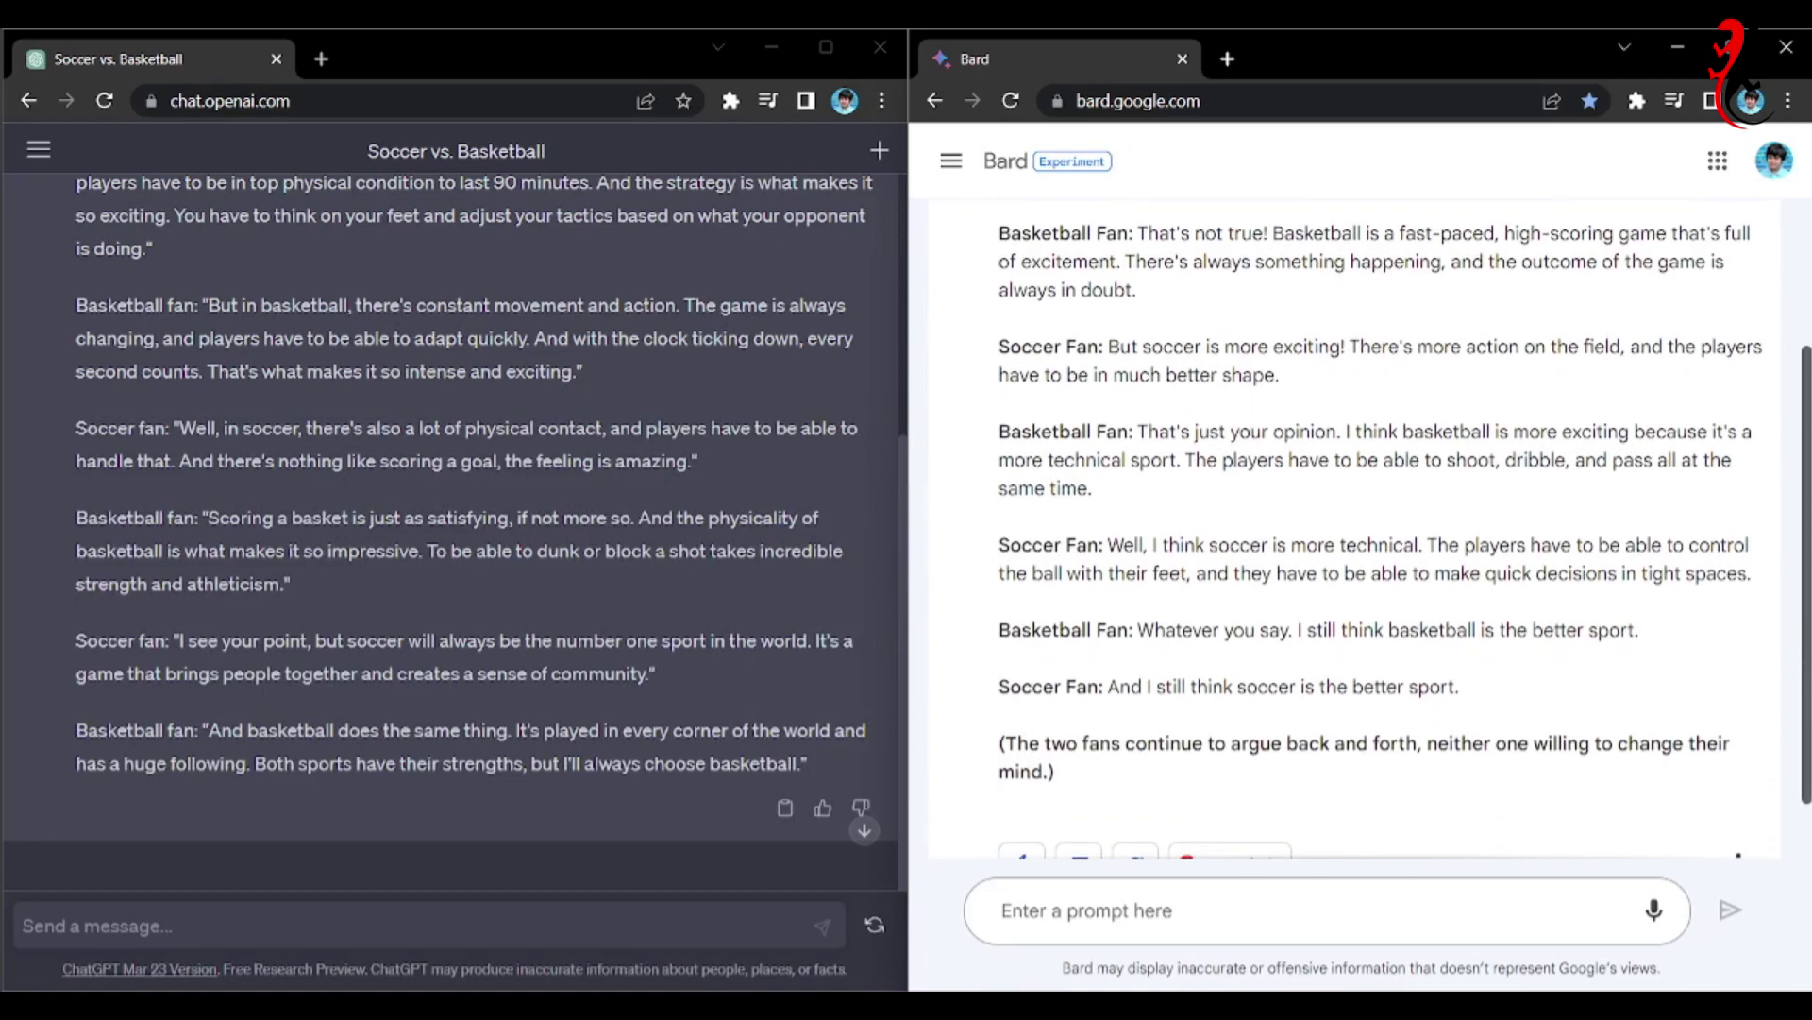
scroll(1355, 529, down, 1)
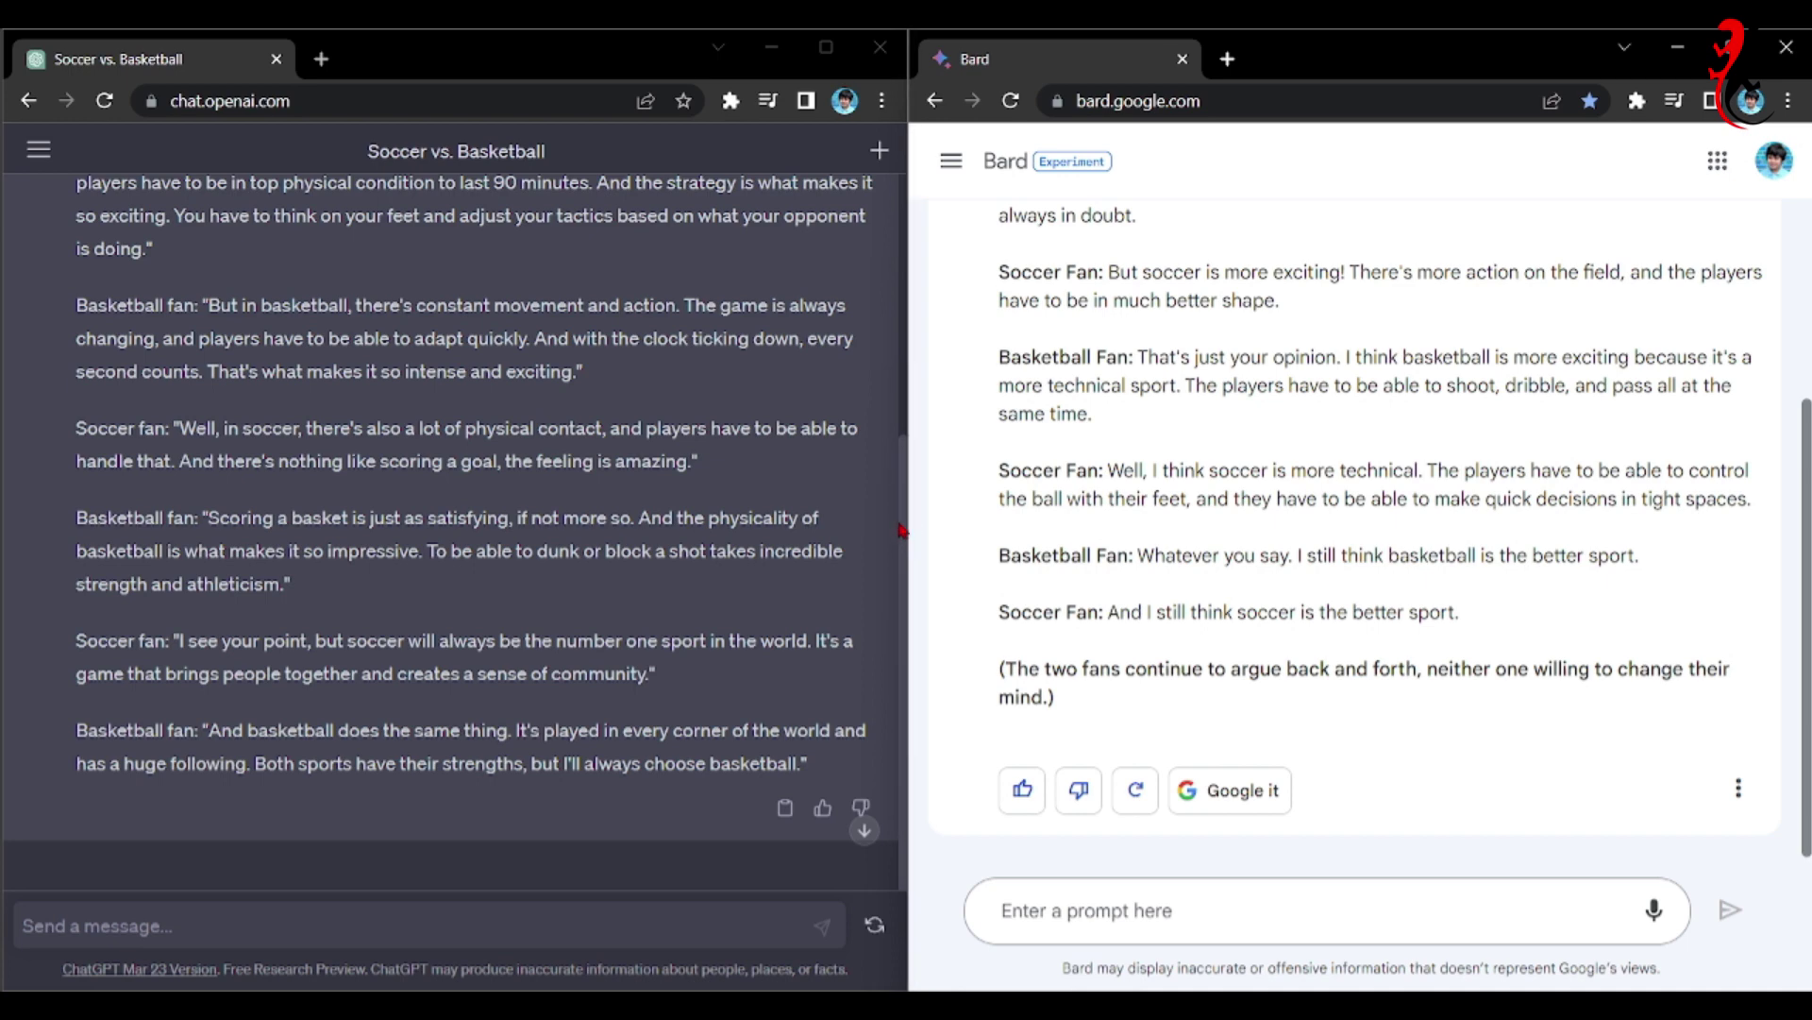
drag(897, 535, 889, 154)
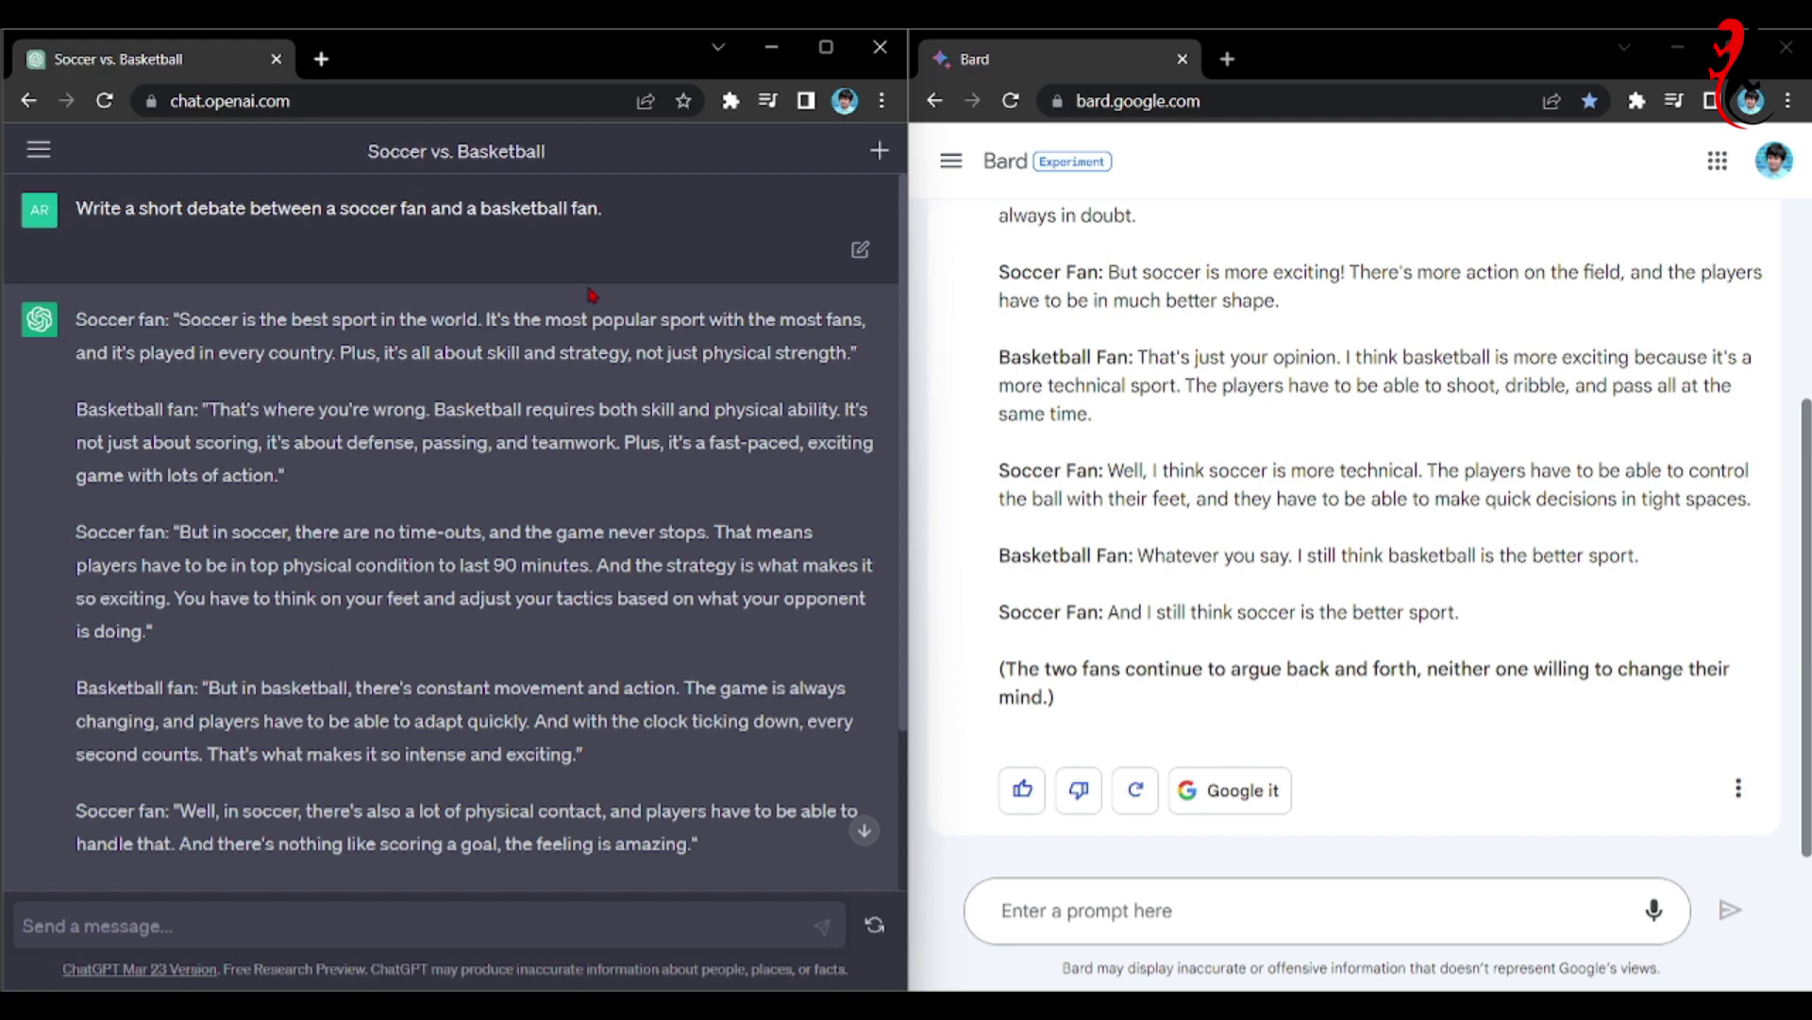
drag(1807, 436, 1805, 232)
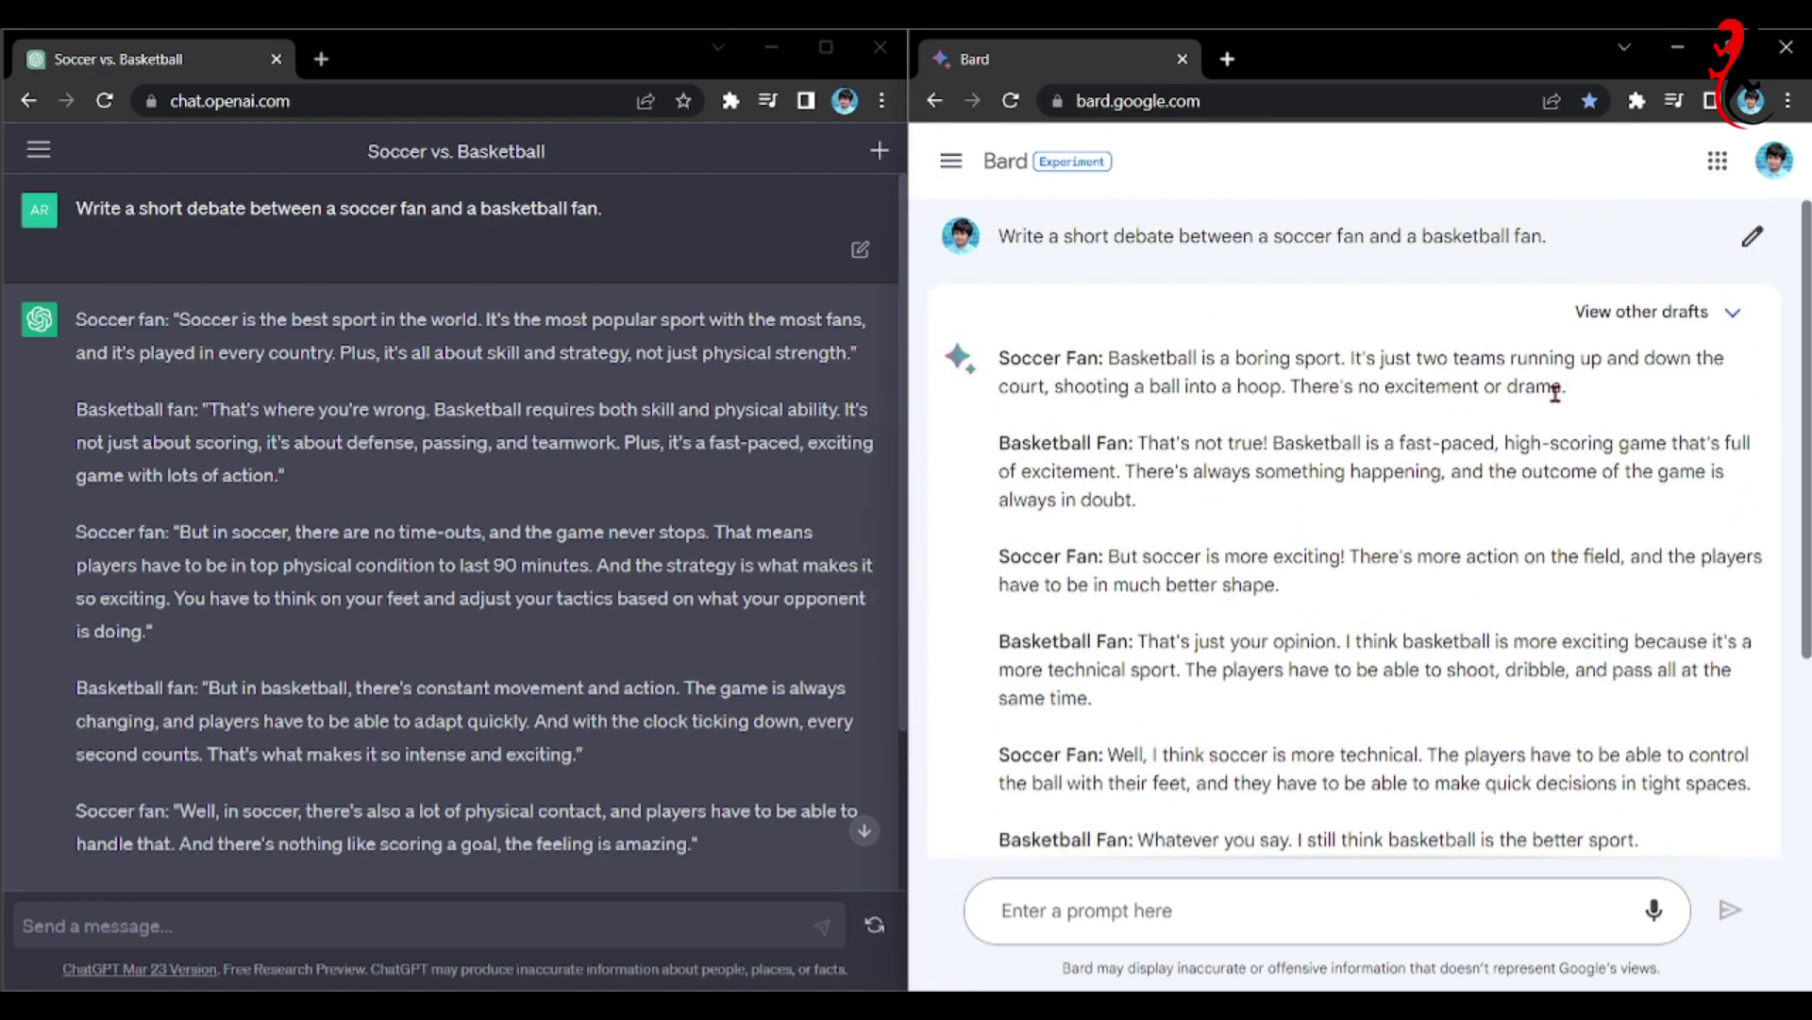
drag(1602, 443, 1371, 386)
drag(1615, 400, 1119, 345)
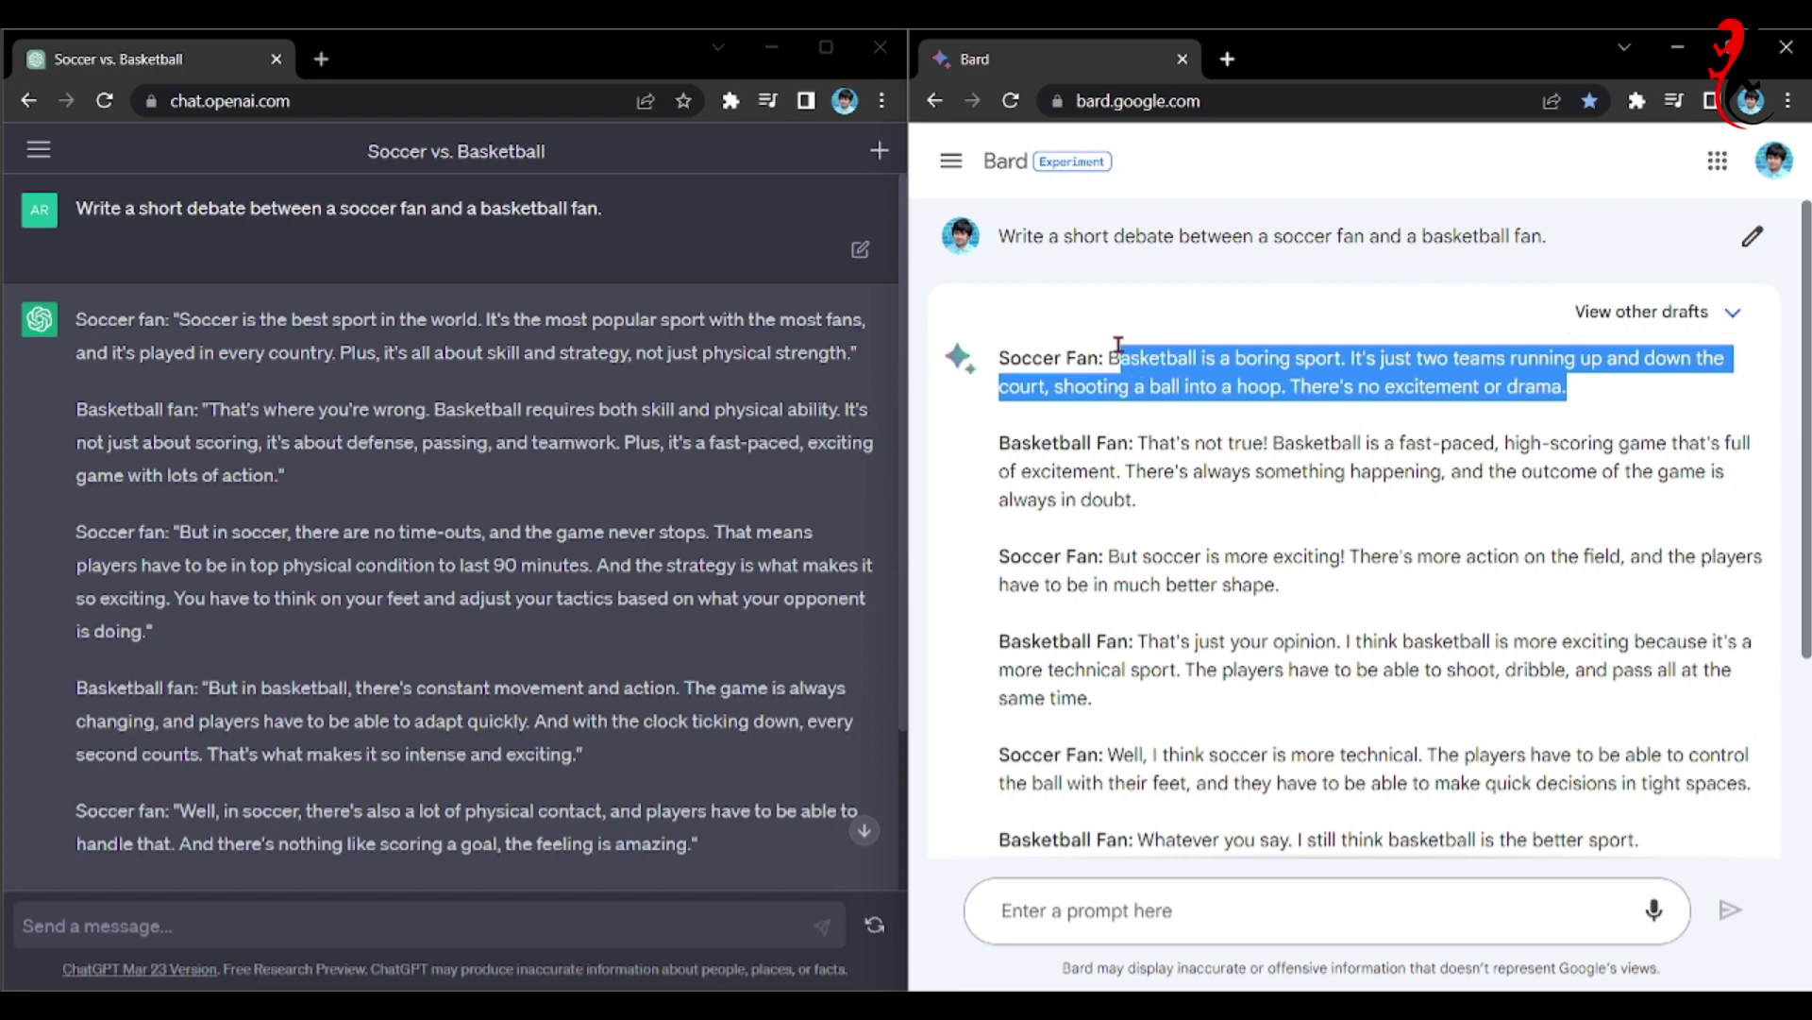
click(1233, 304)
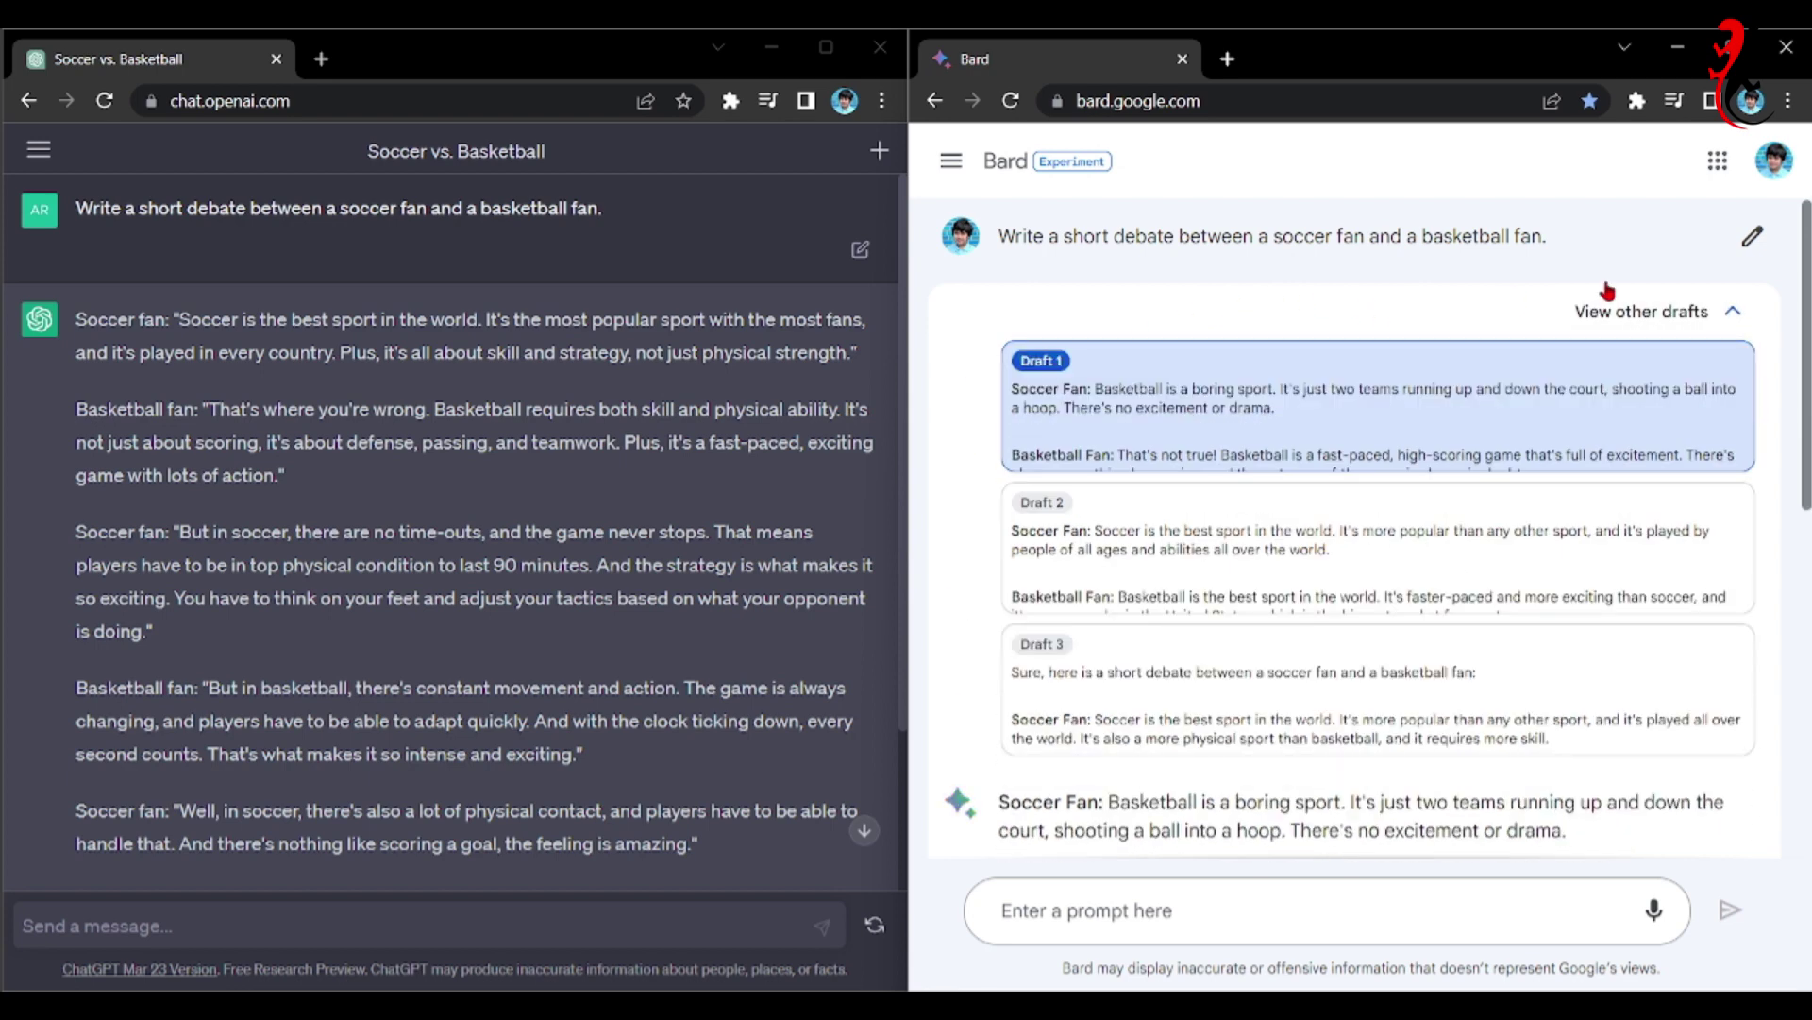
click(1740, 318)
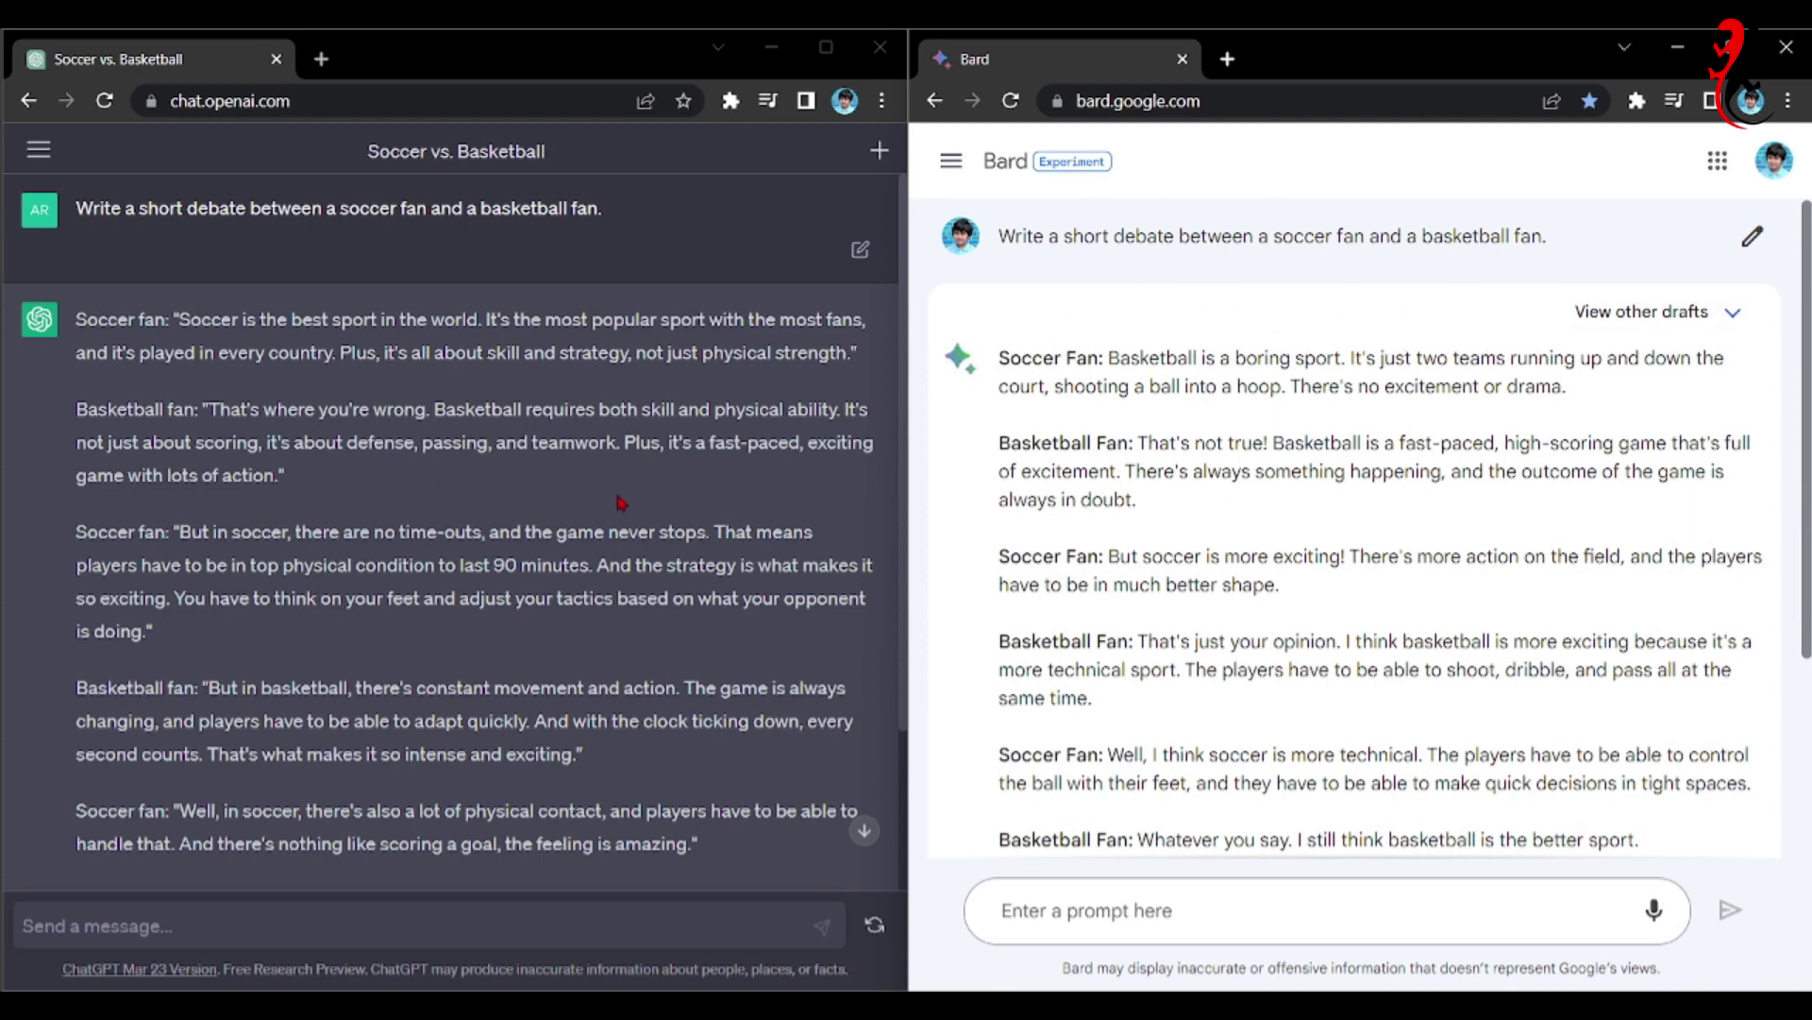
Read the rest of both debates down to their endings, focusing on Bard's closing lines and the parenthetical note about the two fans.
drag(895, 326, 930, 666)
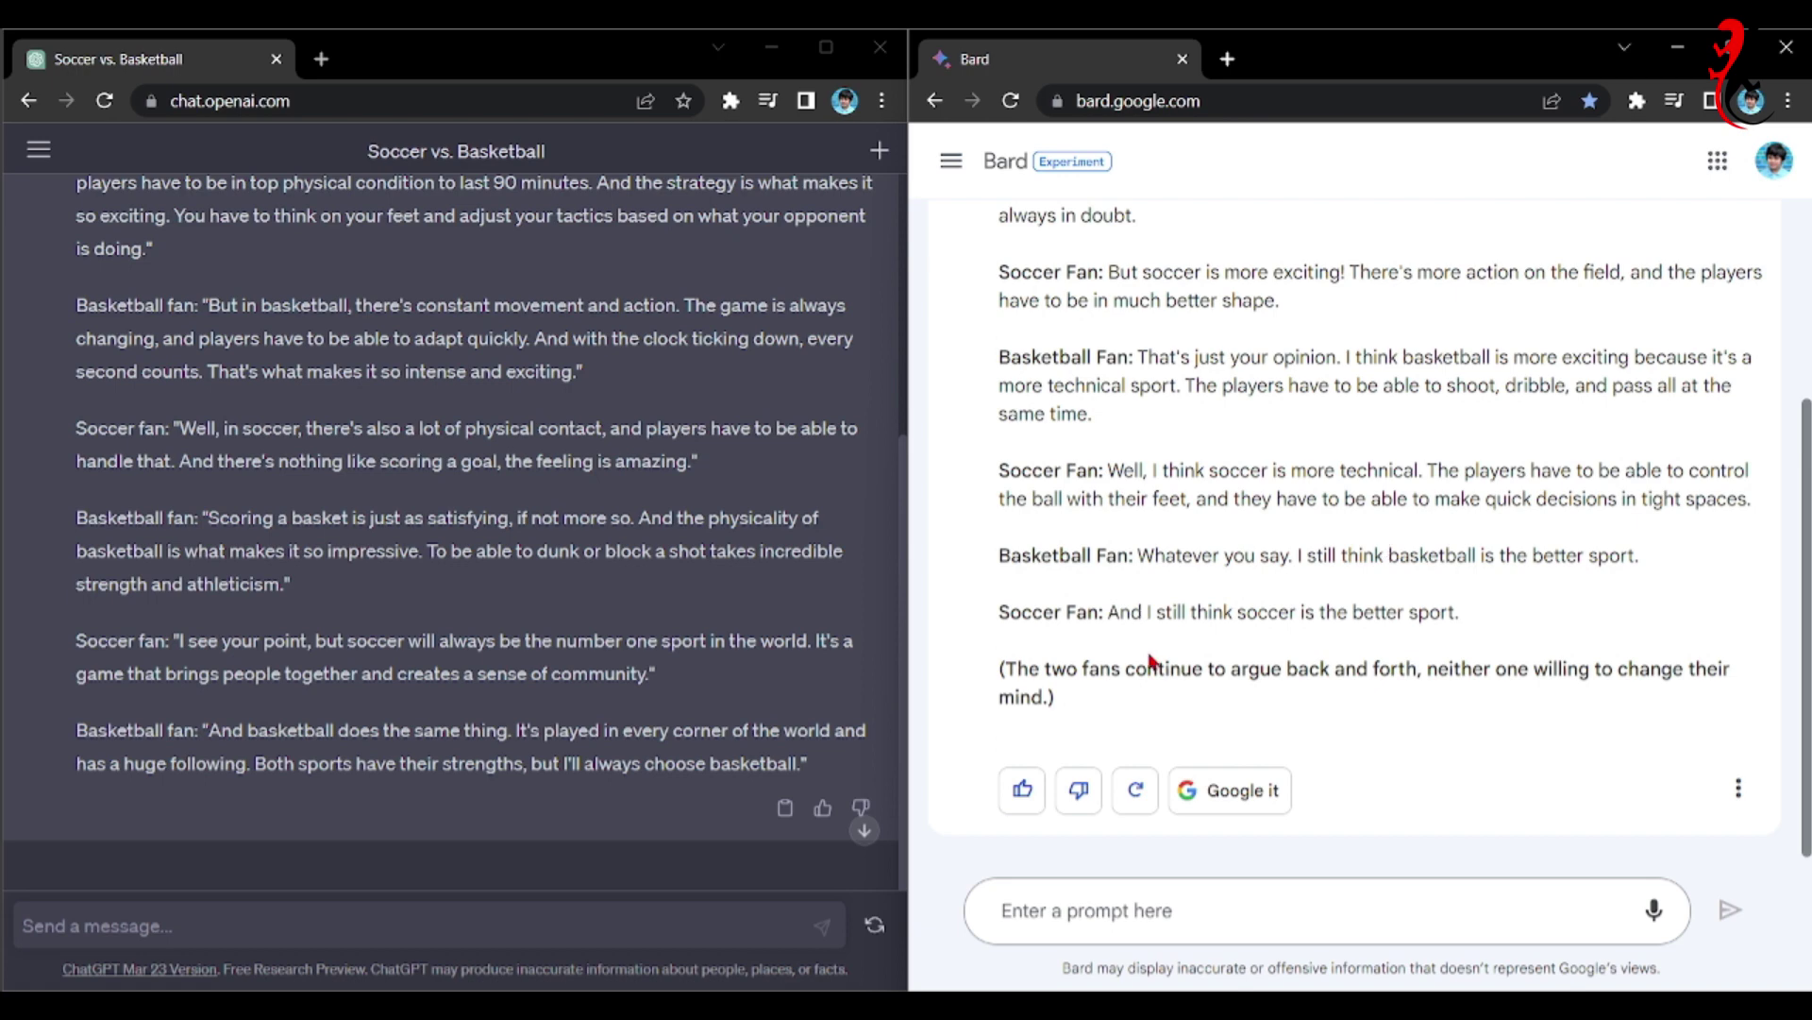
drag(1520, 623, 1133, 529)
click(1299, 538)
drag(1483, 717, 1177, 668)
drag(1108, 718, 972, 666)
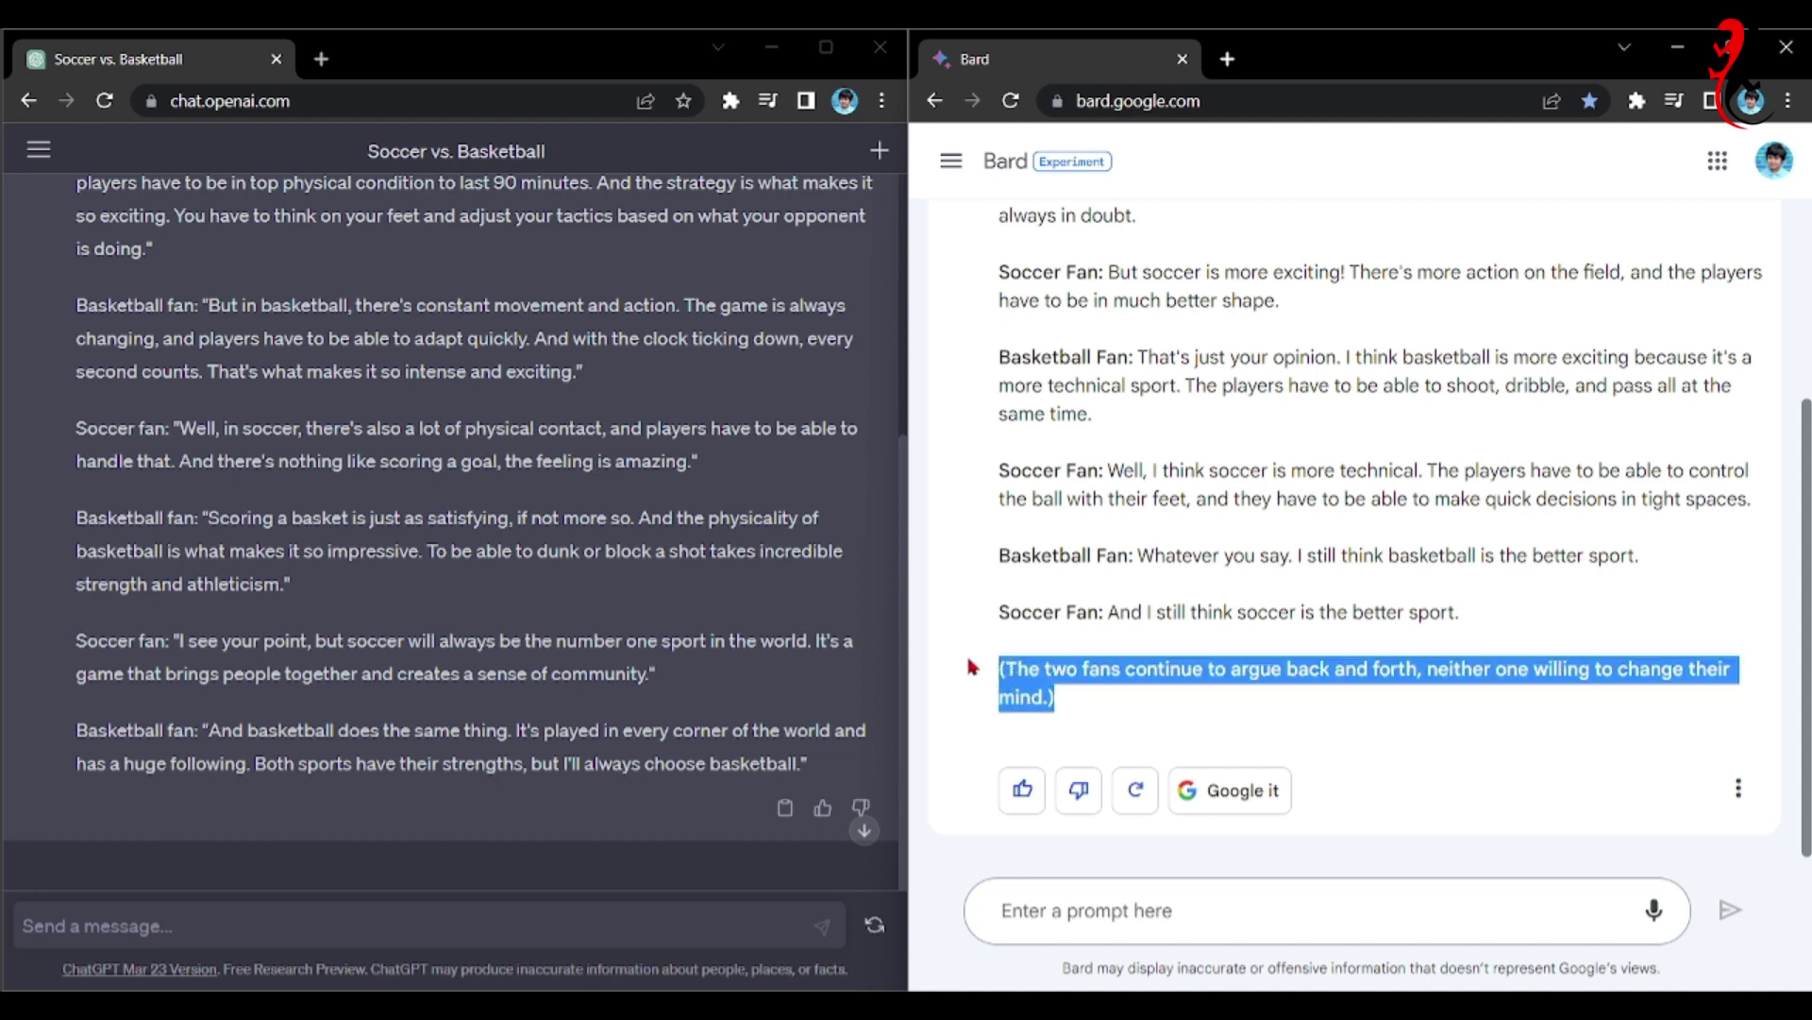
click(1110, 741)
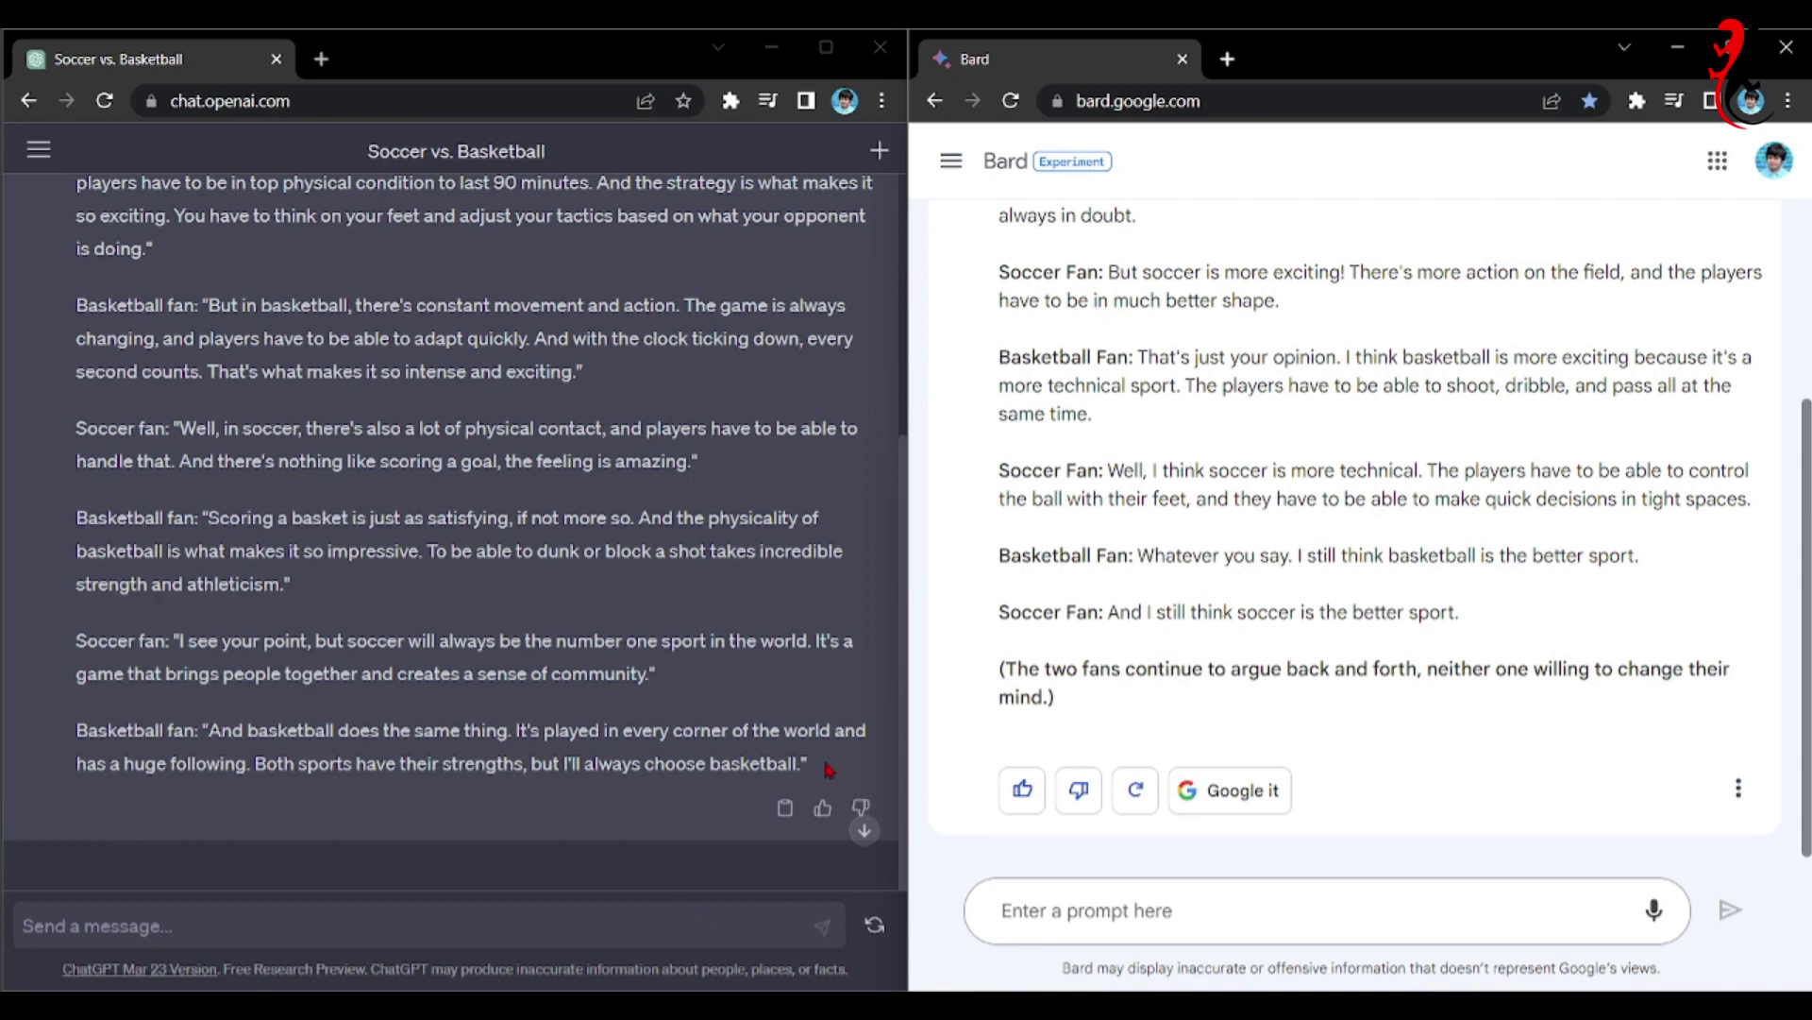
Rate ChatGPT's debate as a good response and dismiss the additional feedback form without a comment.
click(823, 807)
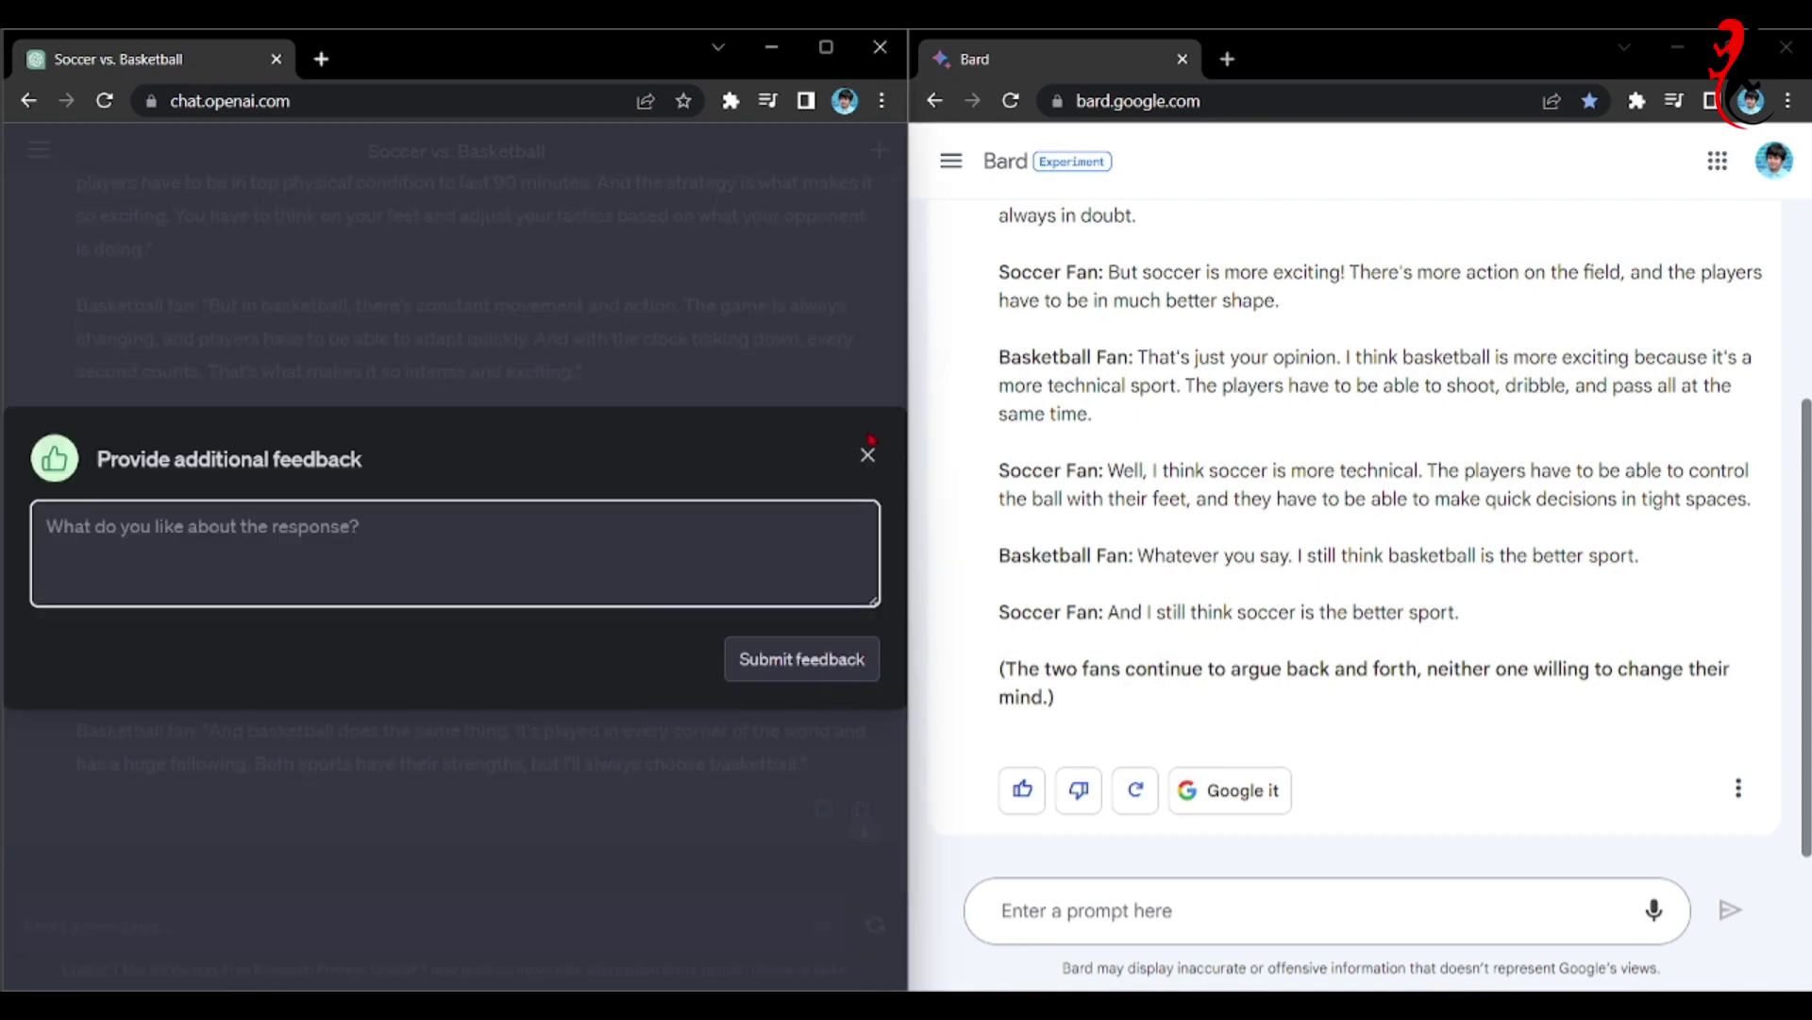
click(869, 454)
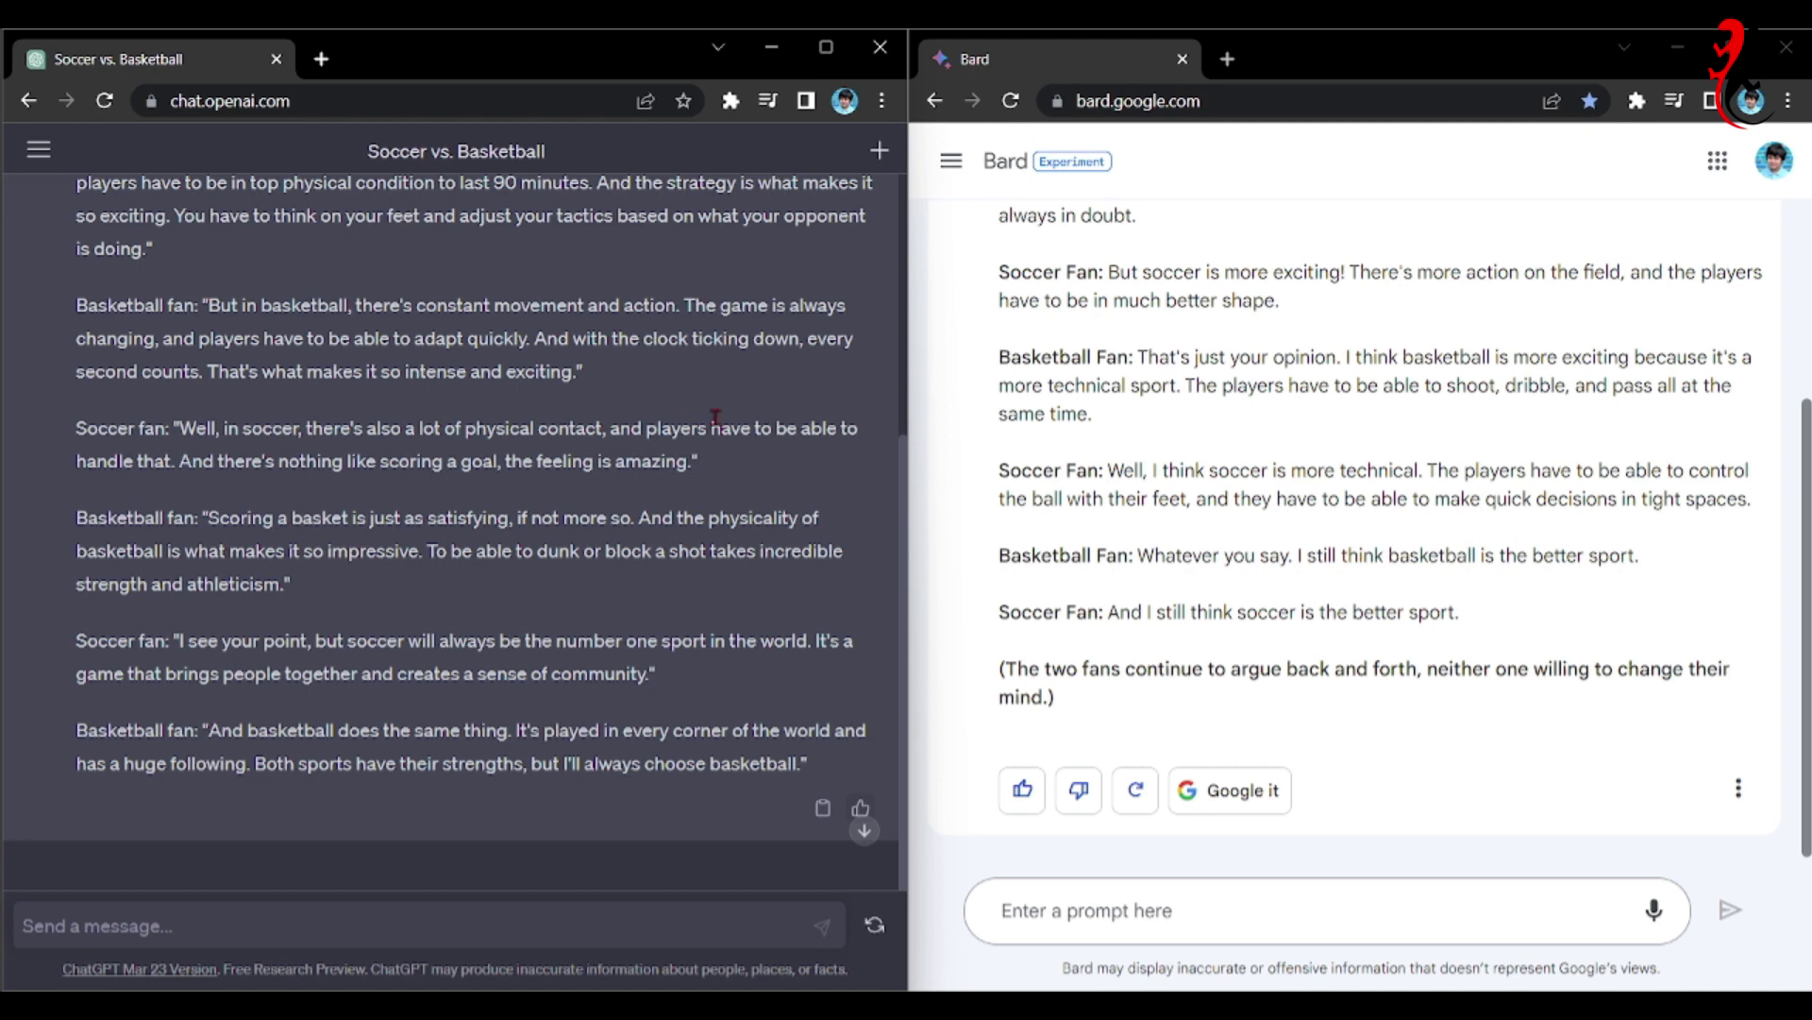
drag(829, 764, 545, 270)
click(876, 244)
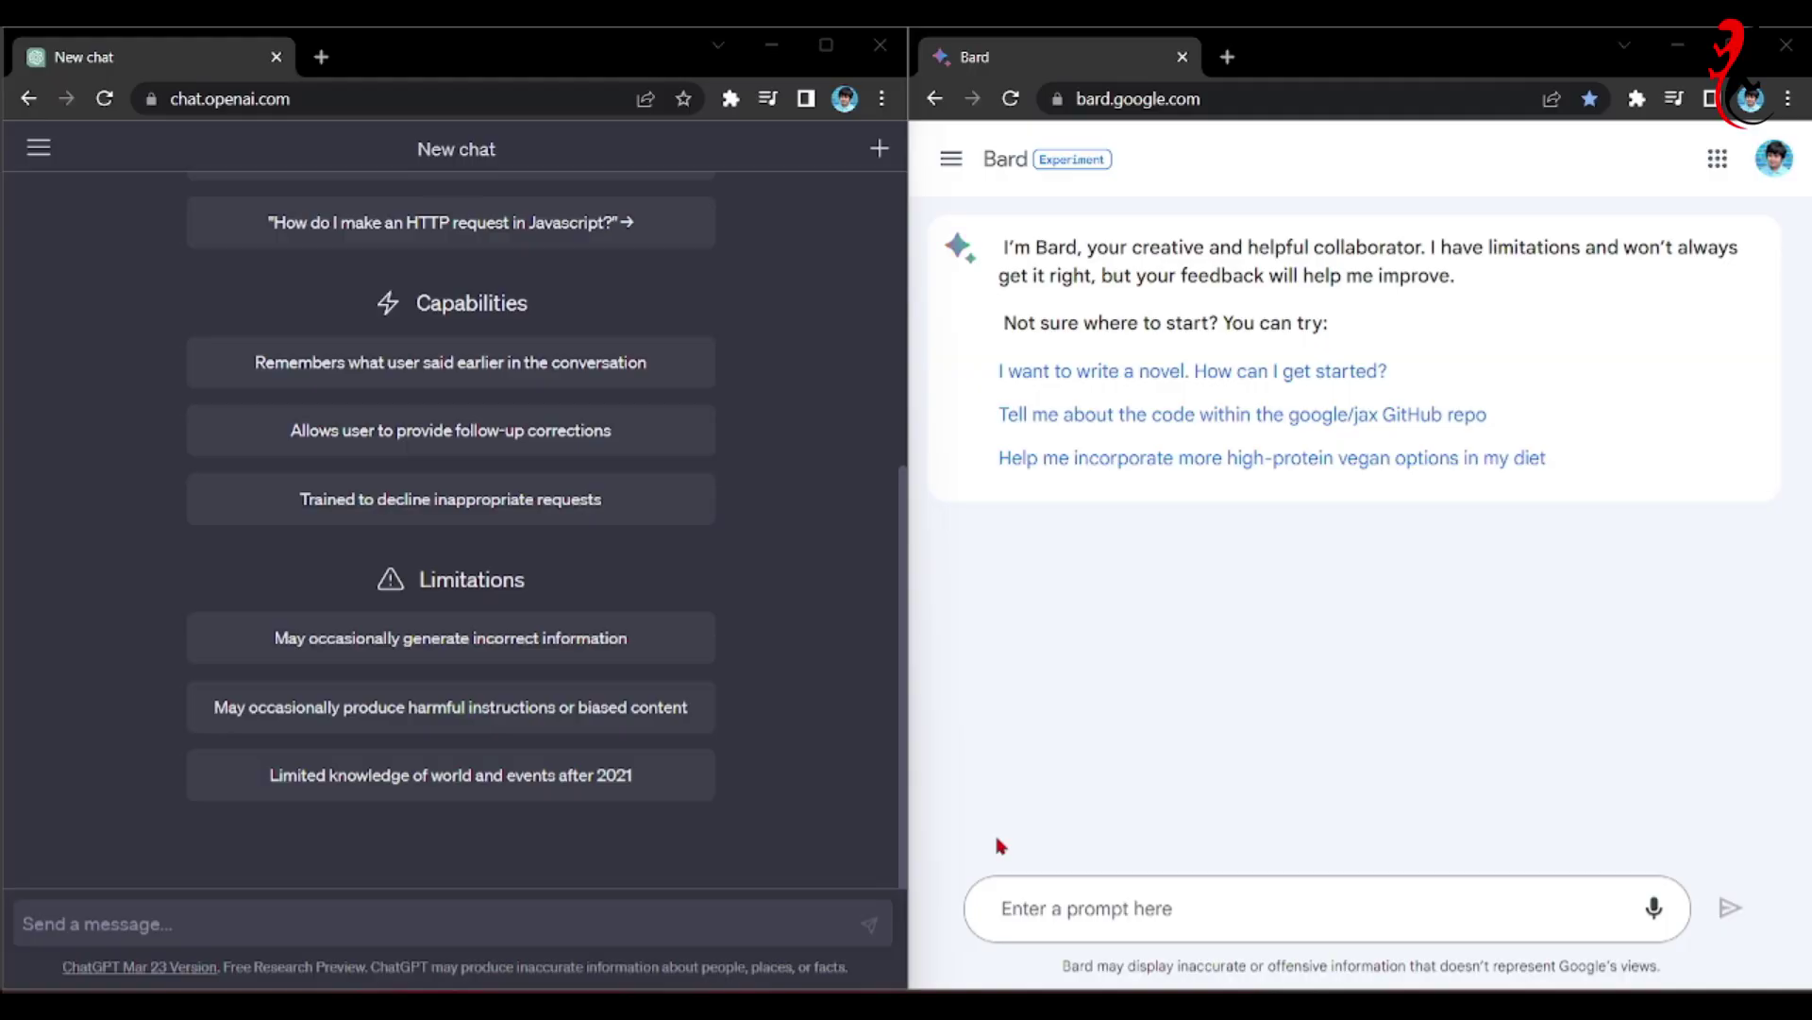
Enter "Write a 3-paragraph creative story about Winston Churchill playing tennis with Barack Obama." as the message in ChatGPT's new chat.
click(508, 914)
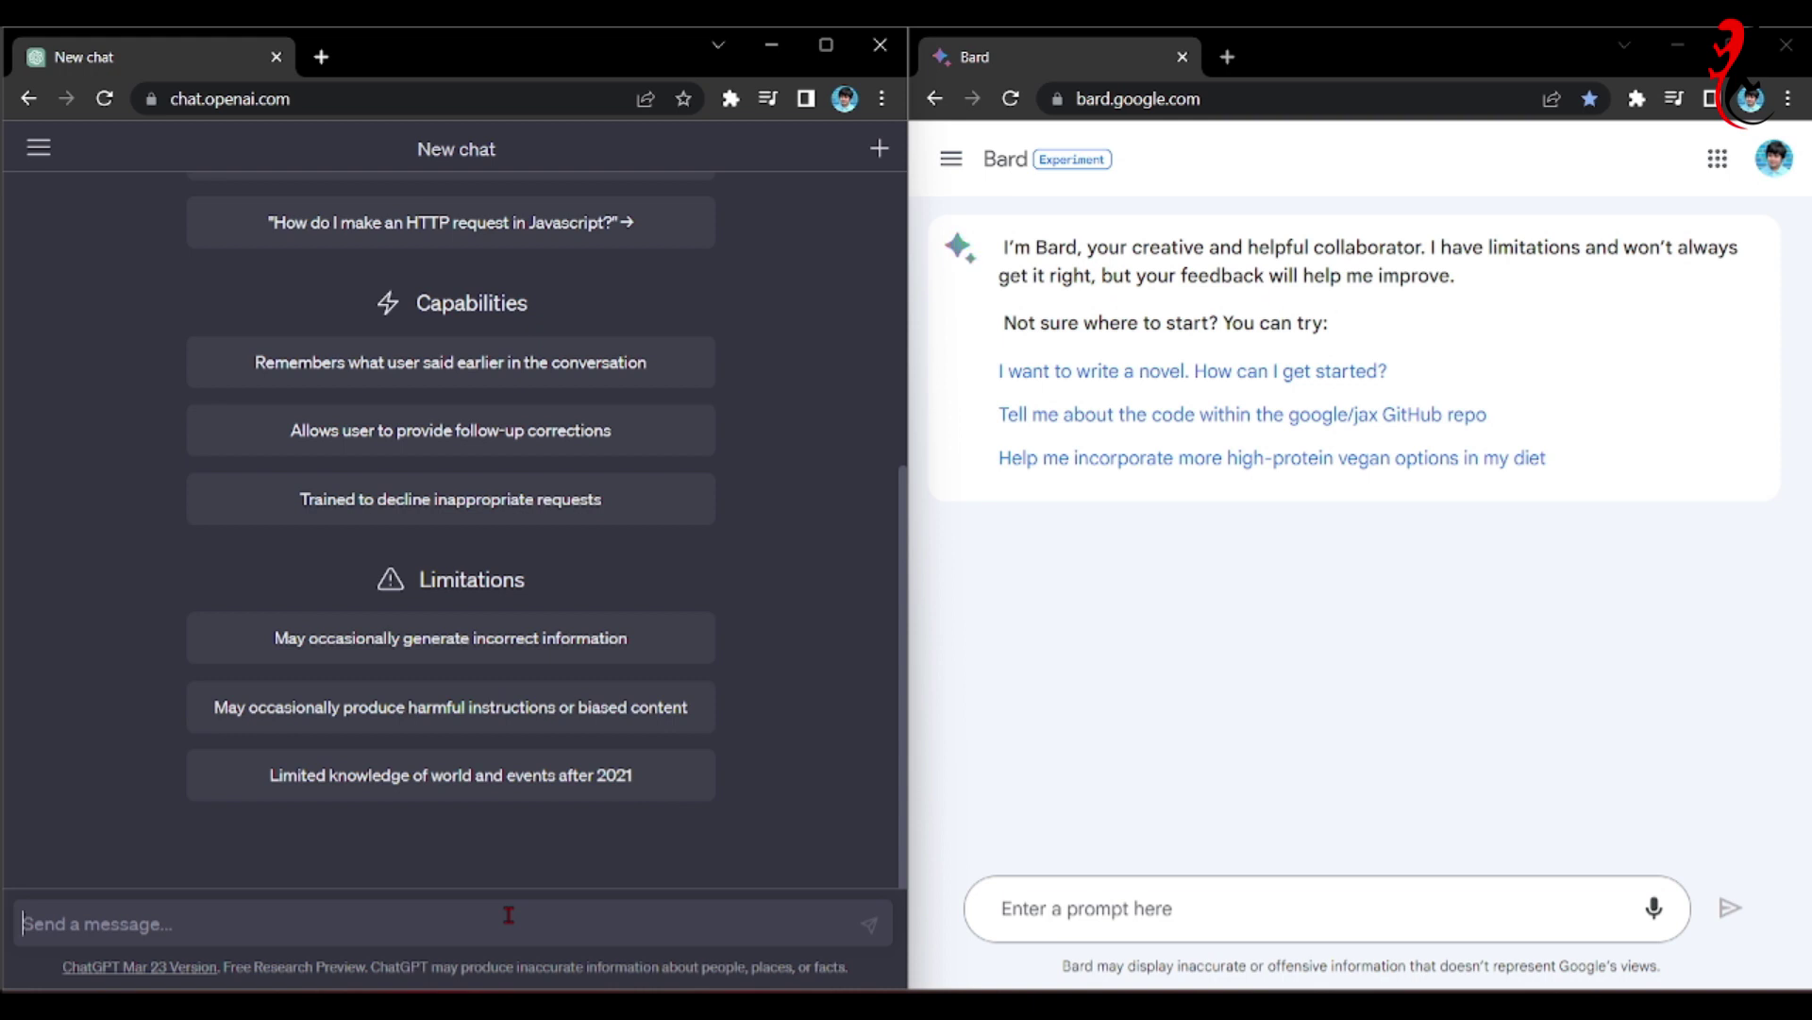
text(Write a cre)
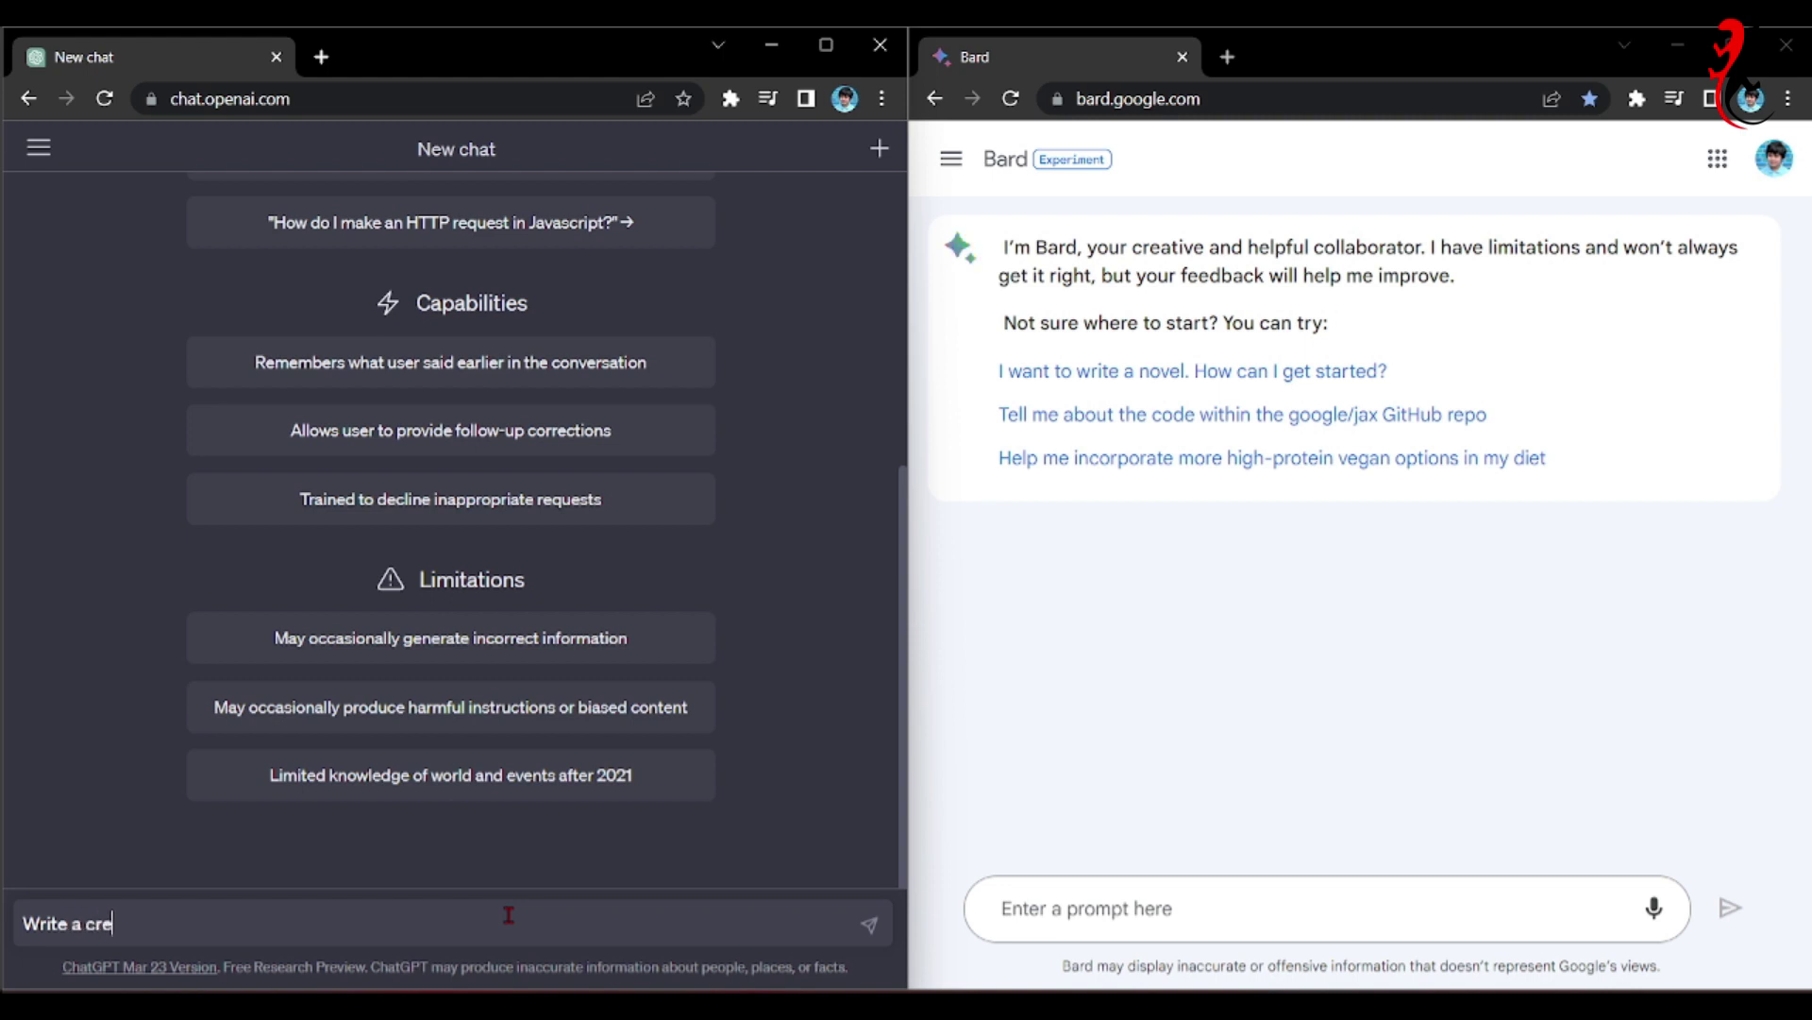
key(BackSpace)
key(BackSpace)
key(BackSpace)
text(3-paragraph creative story )
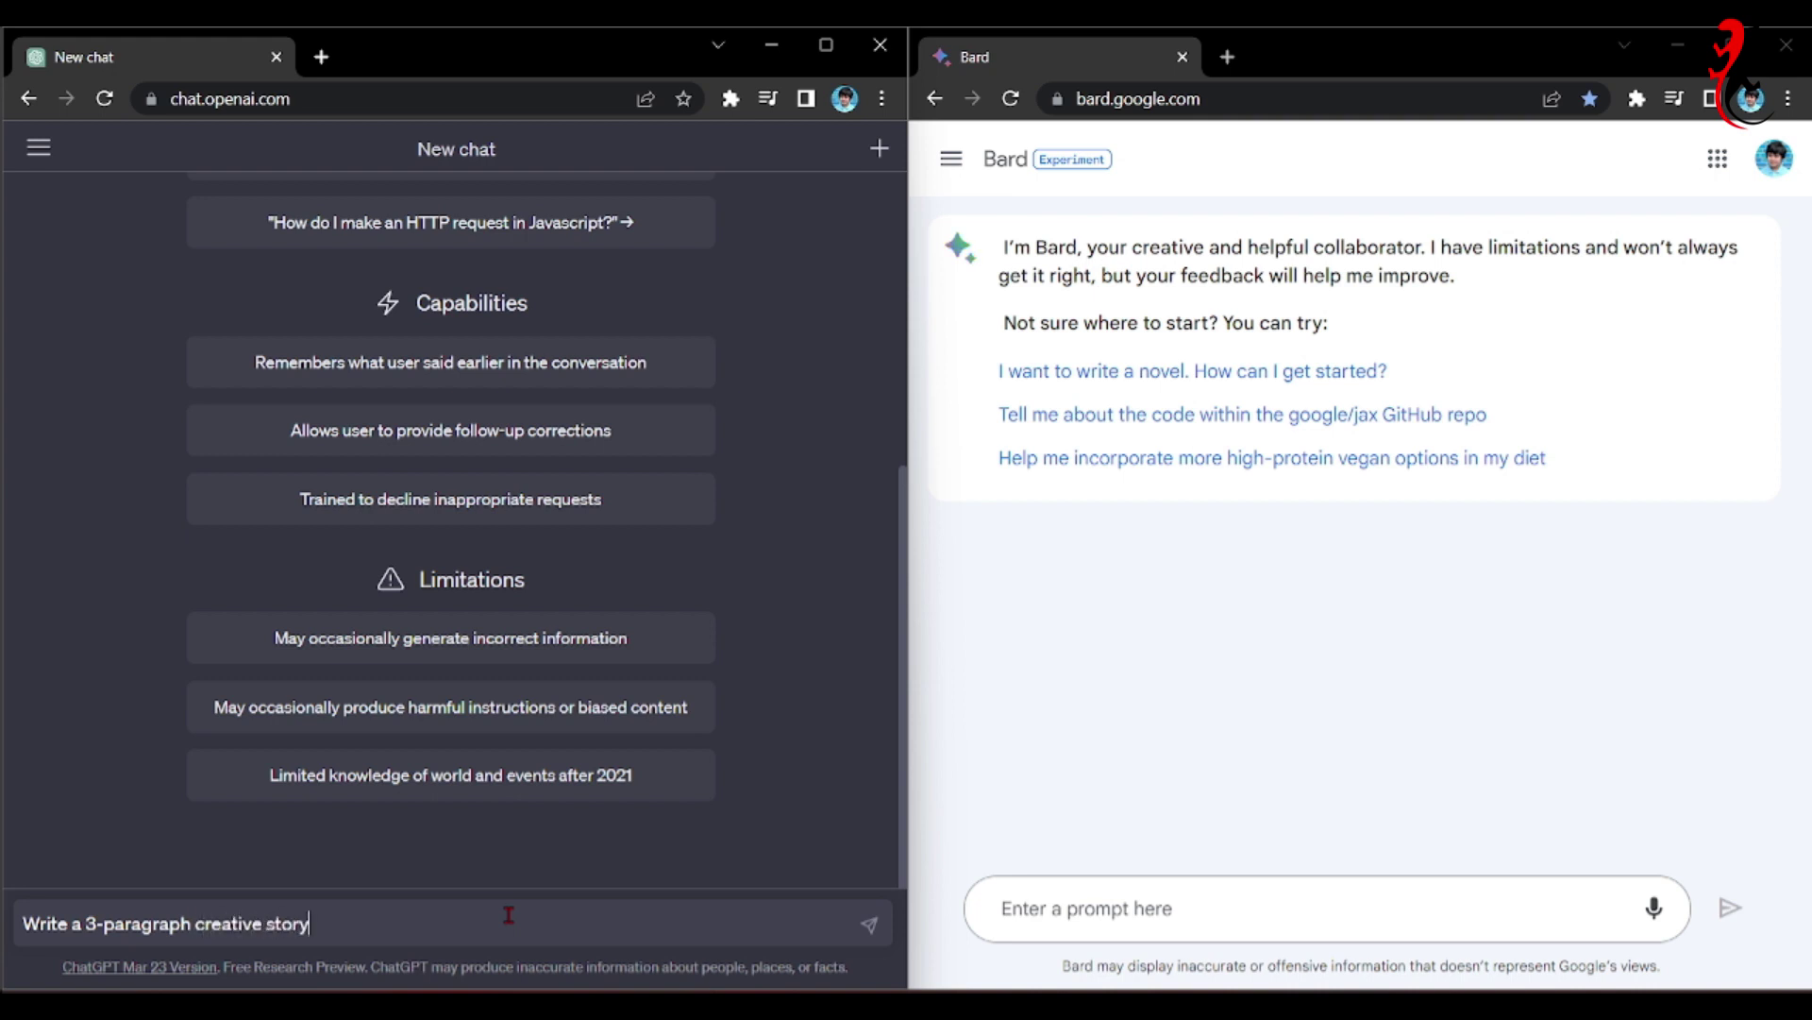
text(about Winston C)
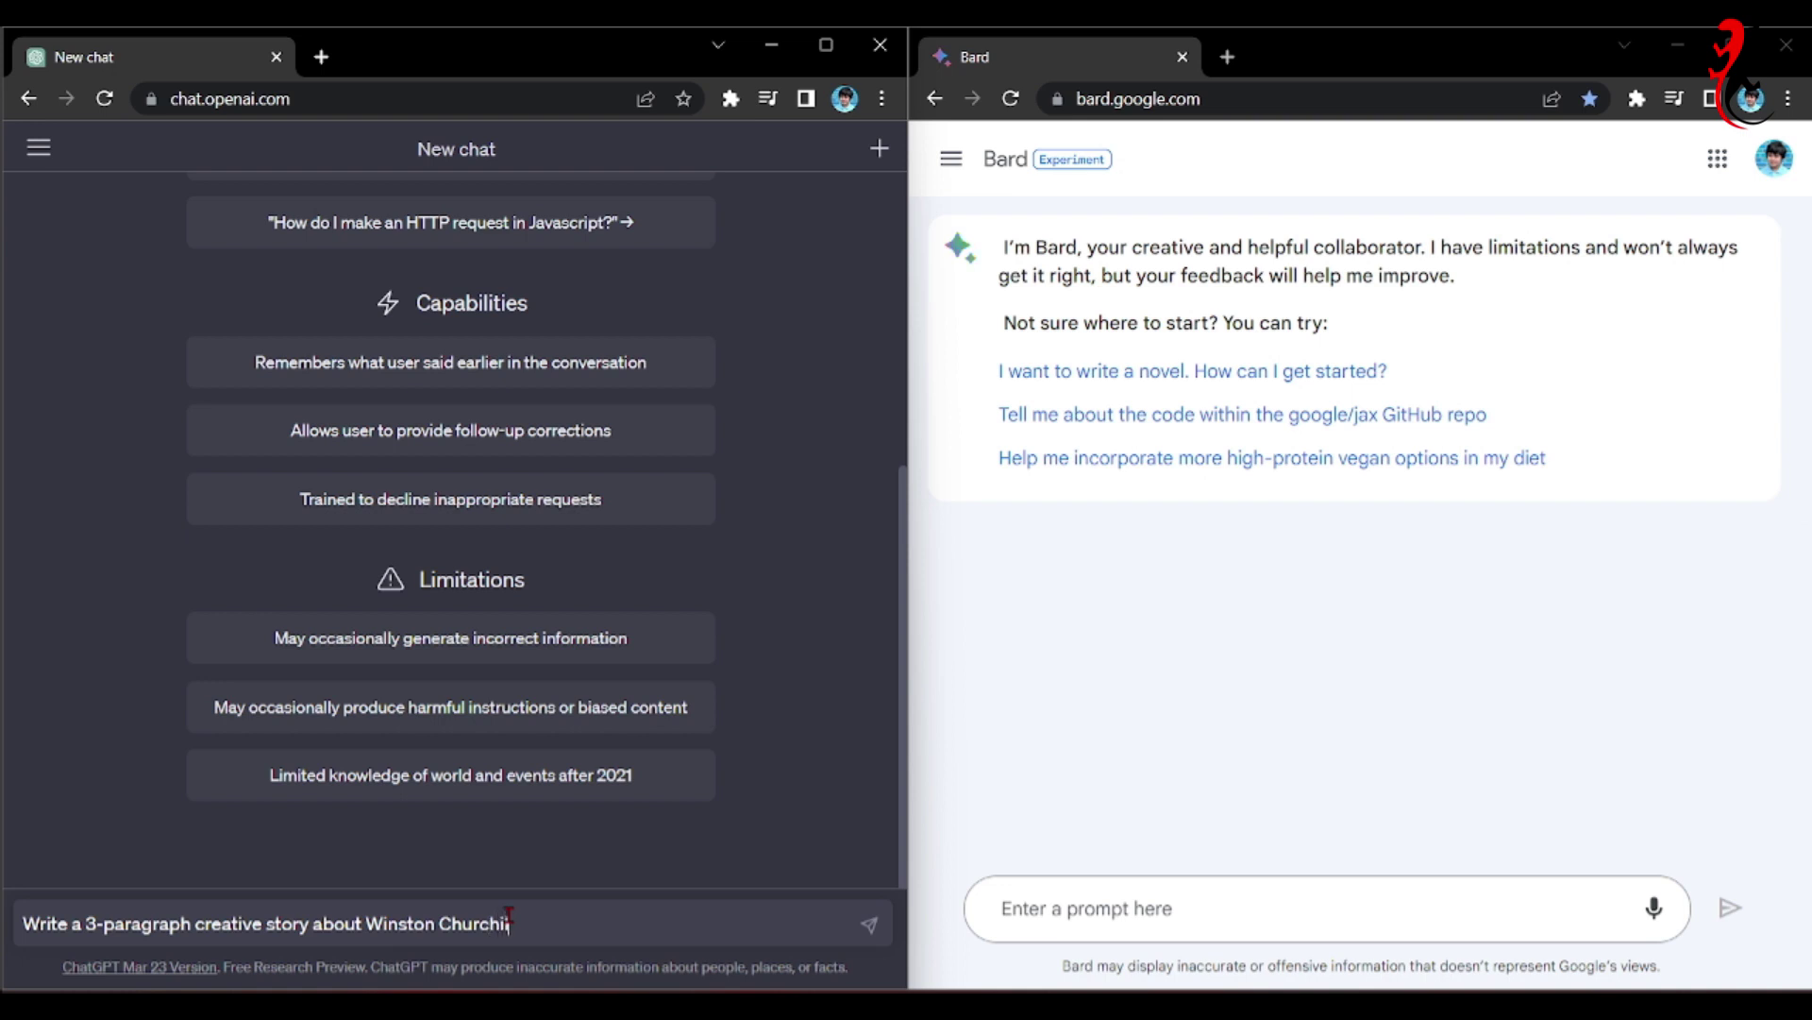
text(hurchill playing tennis wi)
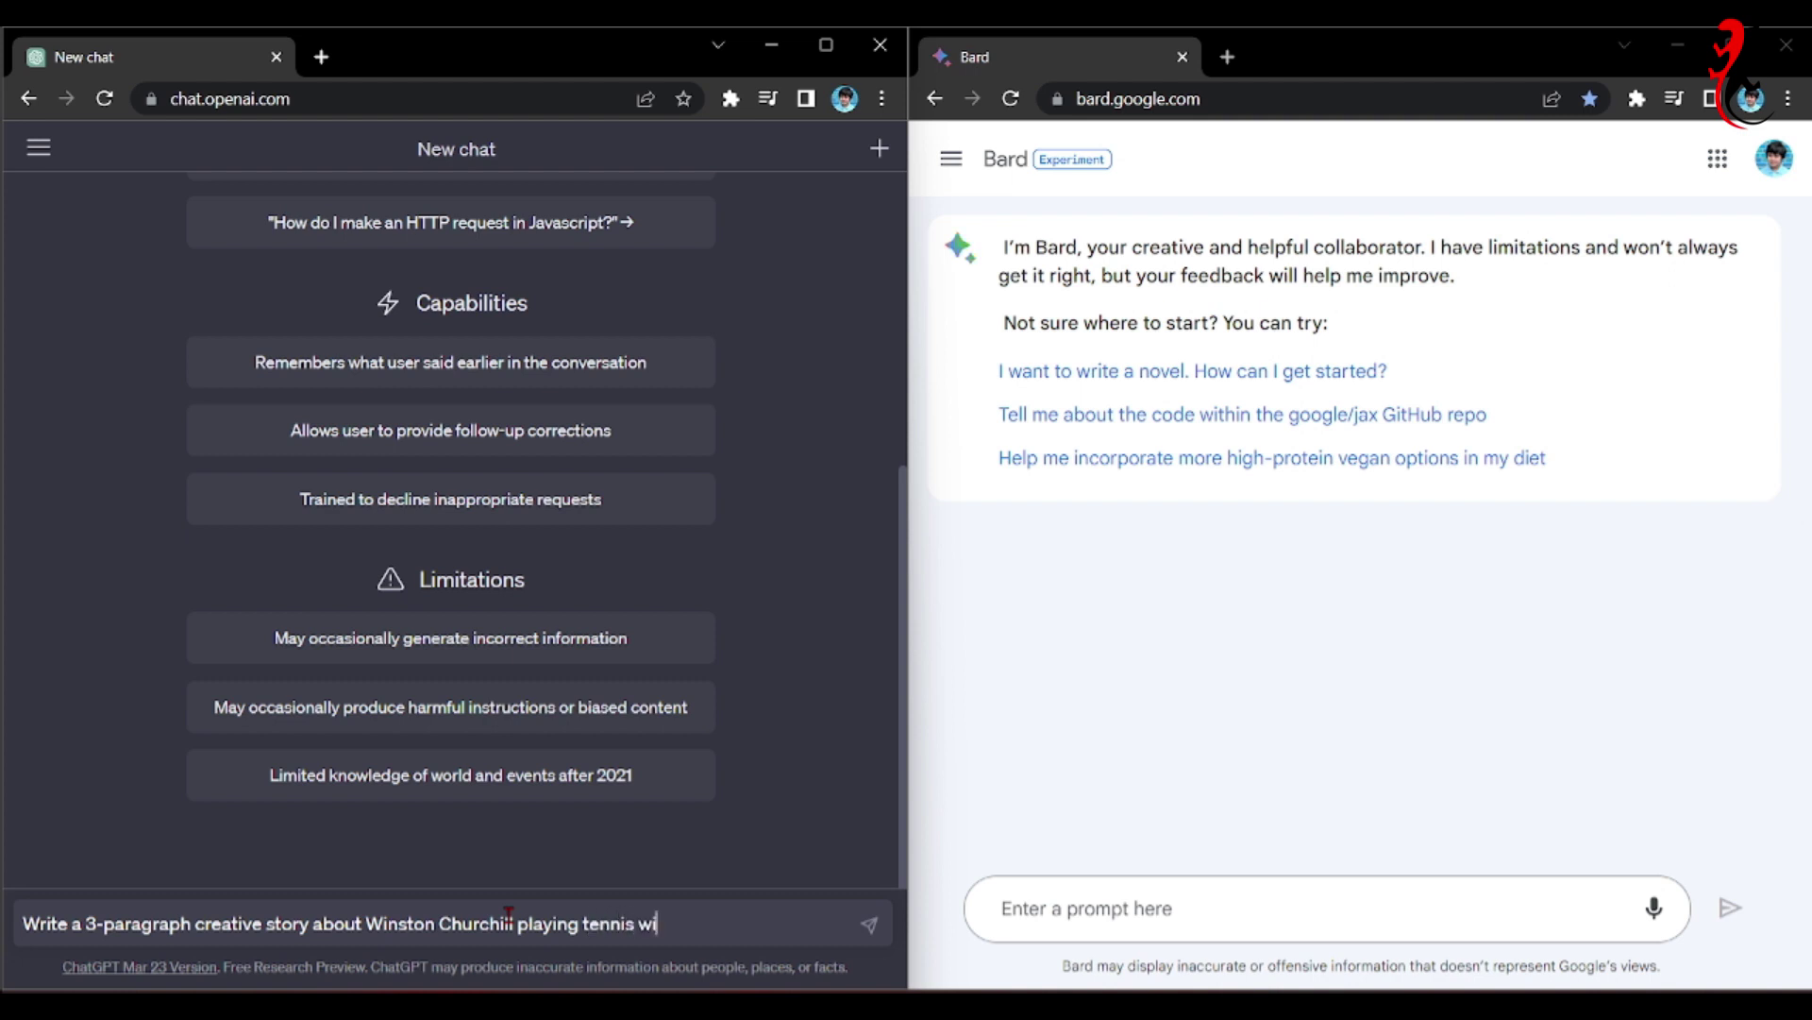
text(th Barack Obama.)
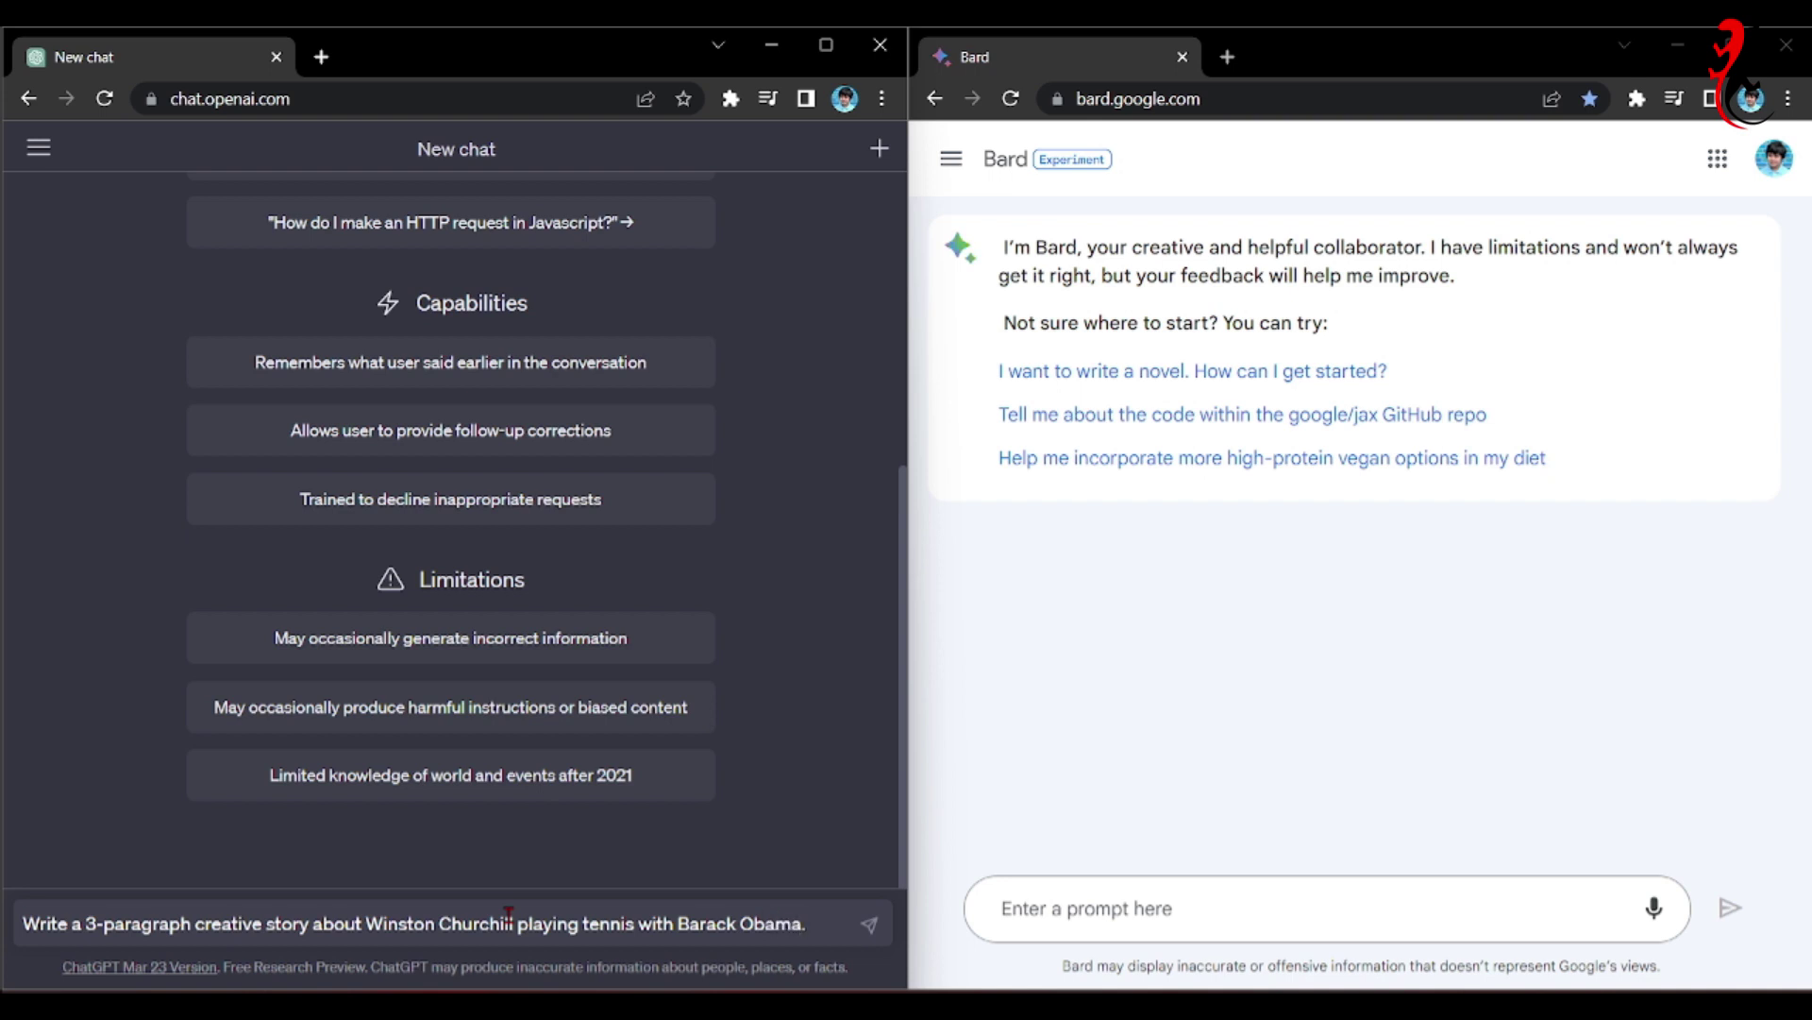
Copy the story prompt from ChatGPT into Bard and submit it to both chatbots.
key(ctrl+a)
key(ctrl+c)
click(1072, 933)
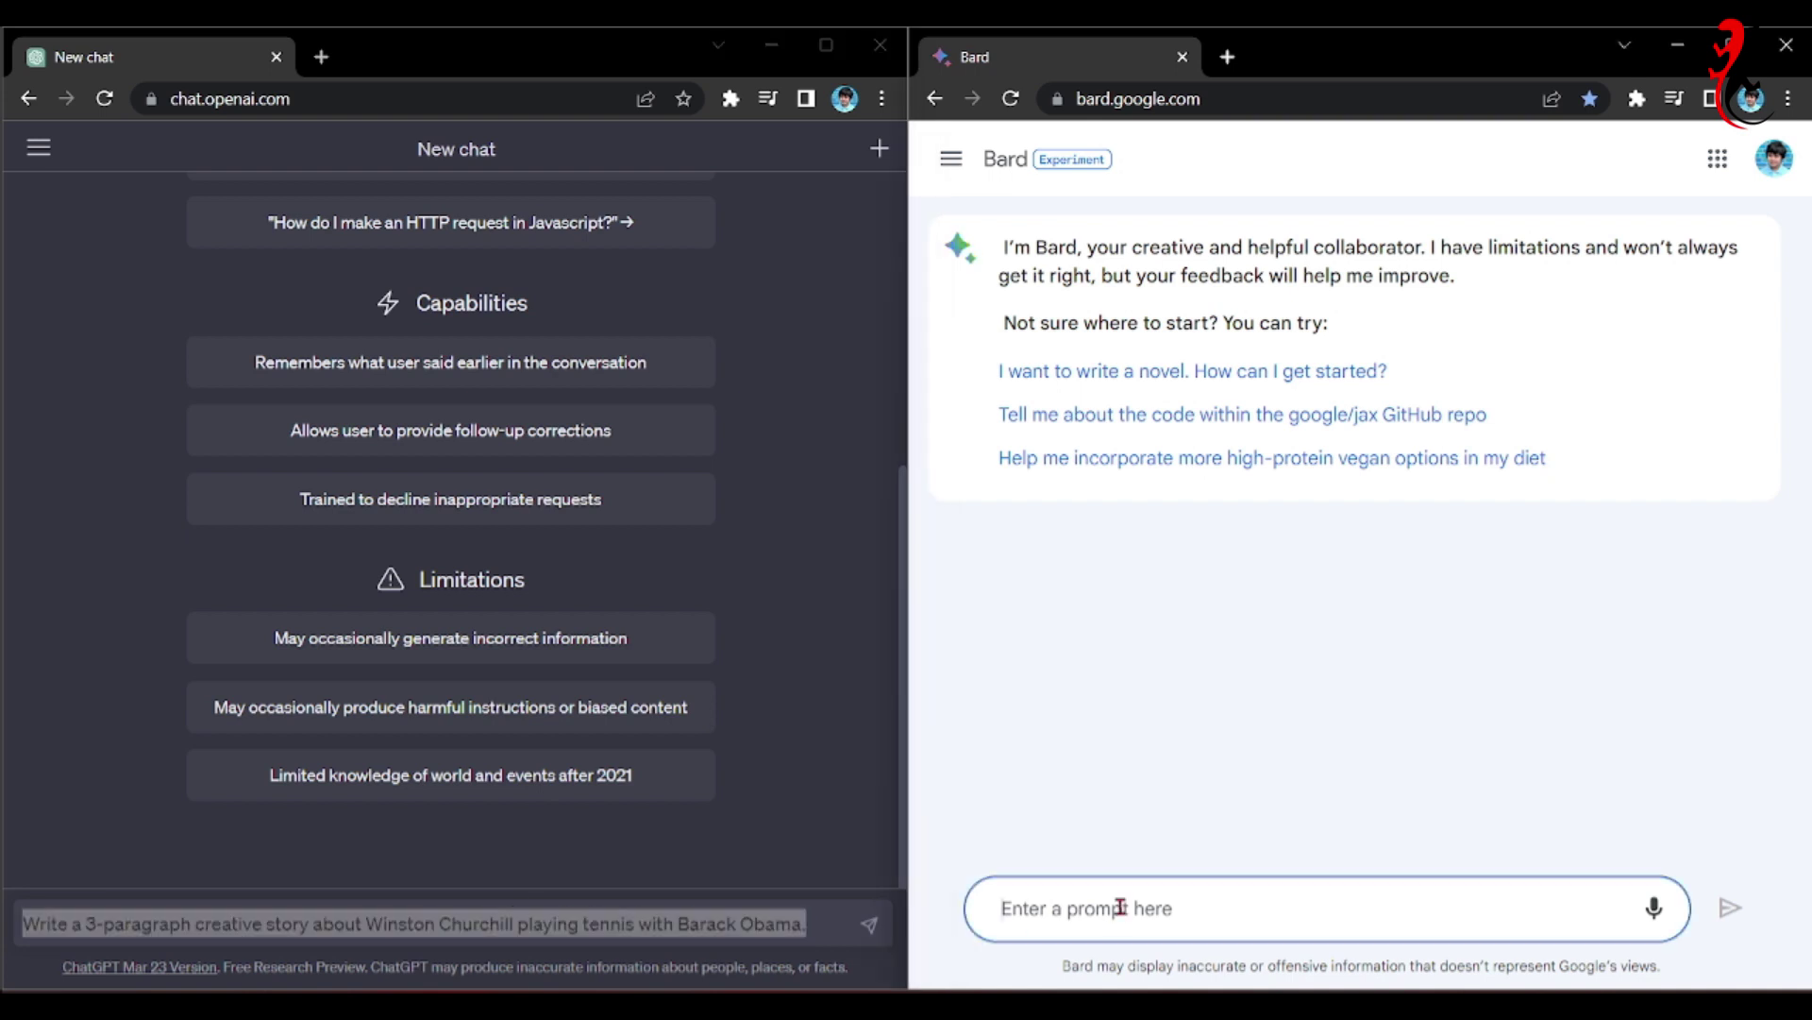
key(ctrl+v)
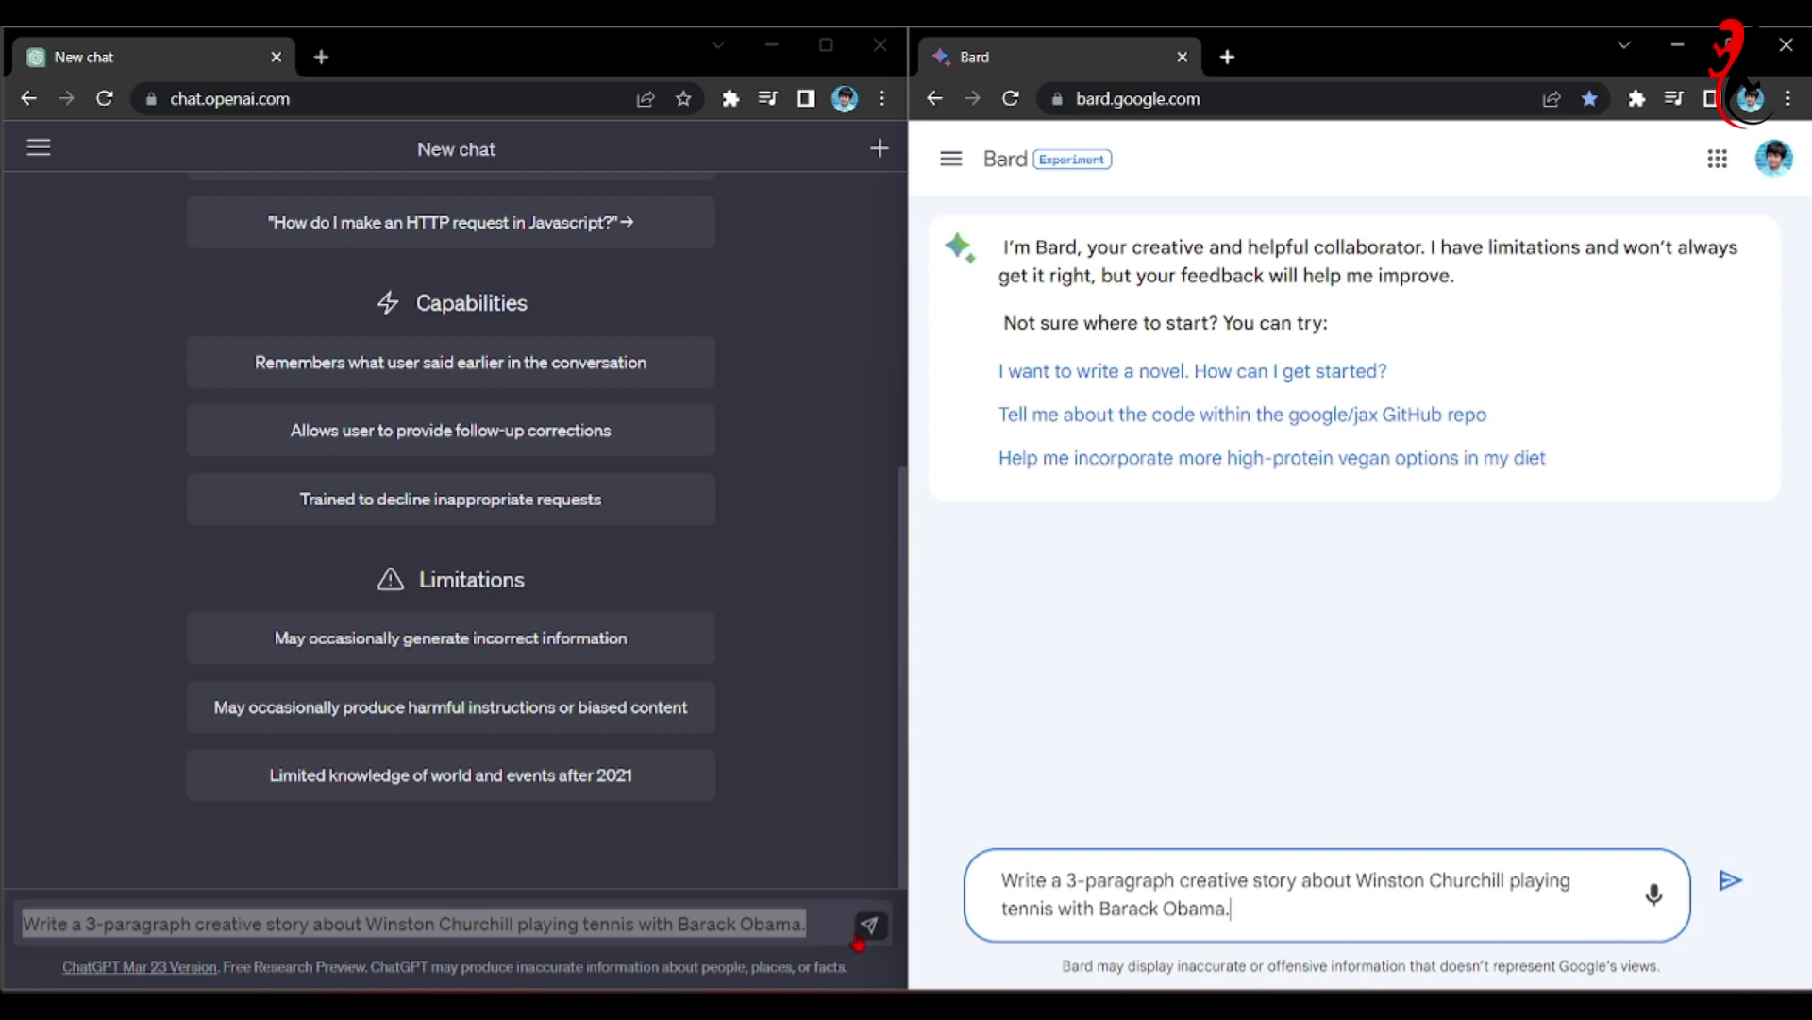
click(867, 925)
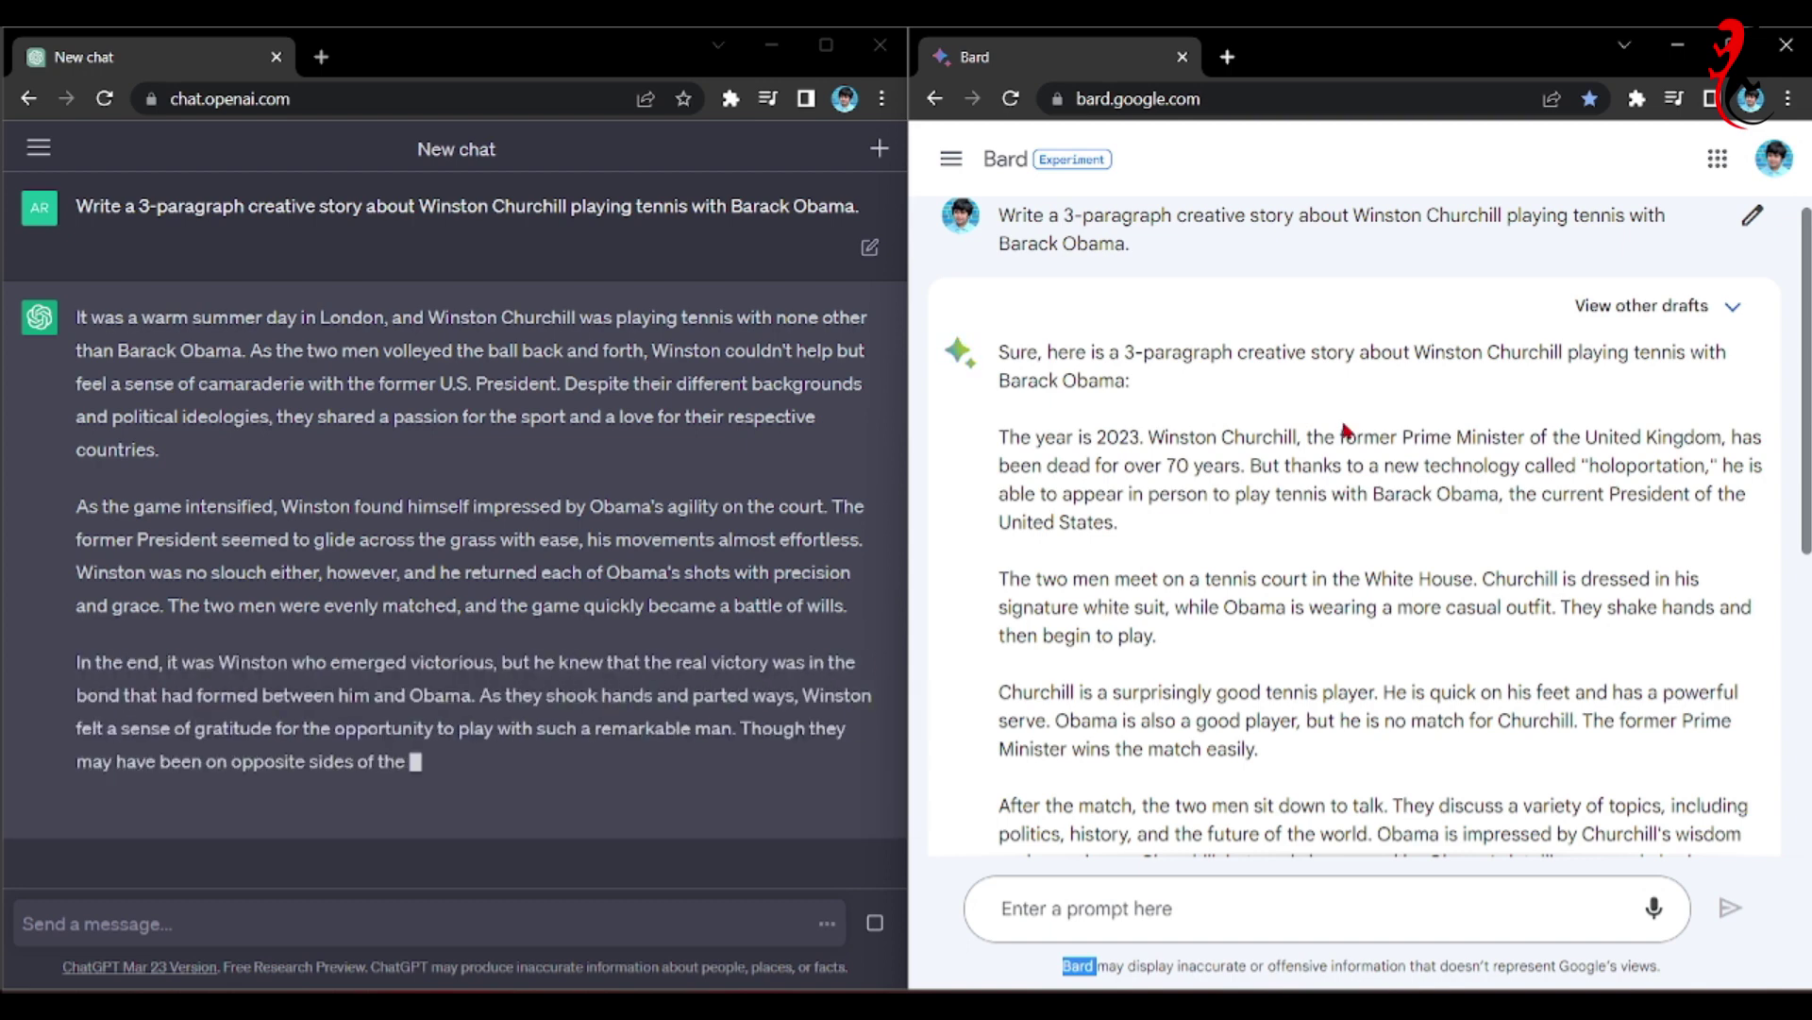
Read Bard's tennis story through to its final paragraph and return to the beginning.
scroll(1109, 611, down, 6)
scroll(1782, 484, up, 5)
scroll(1782, 485, up, 2)
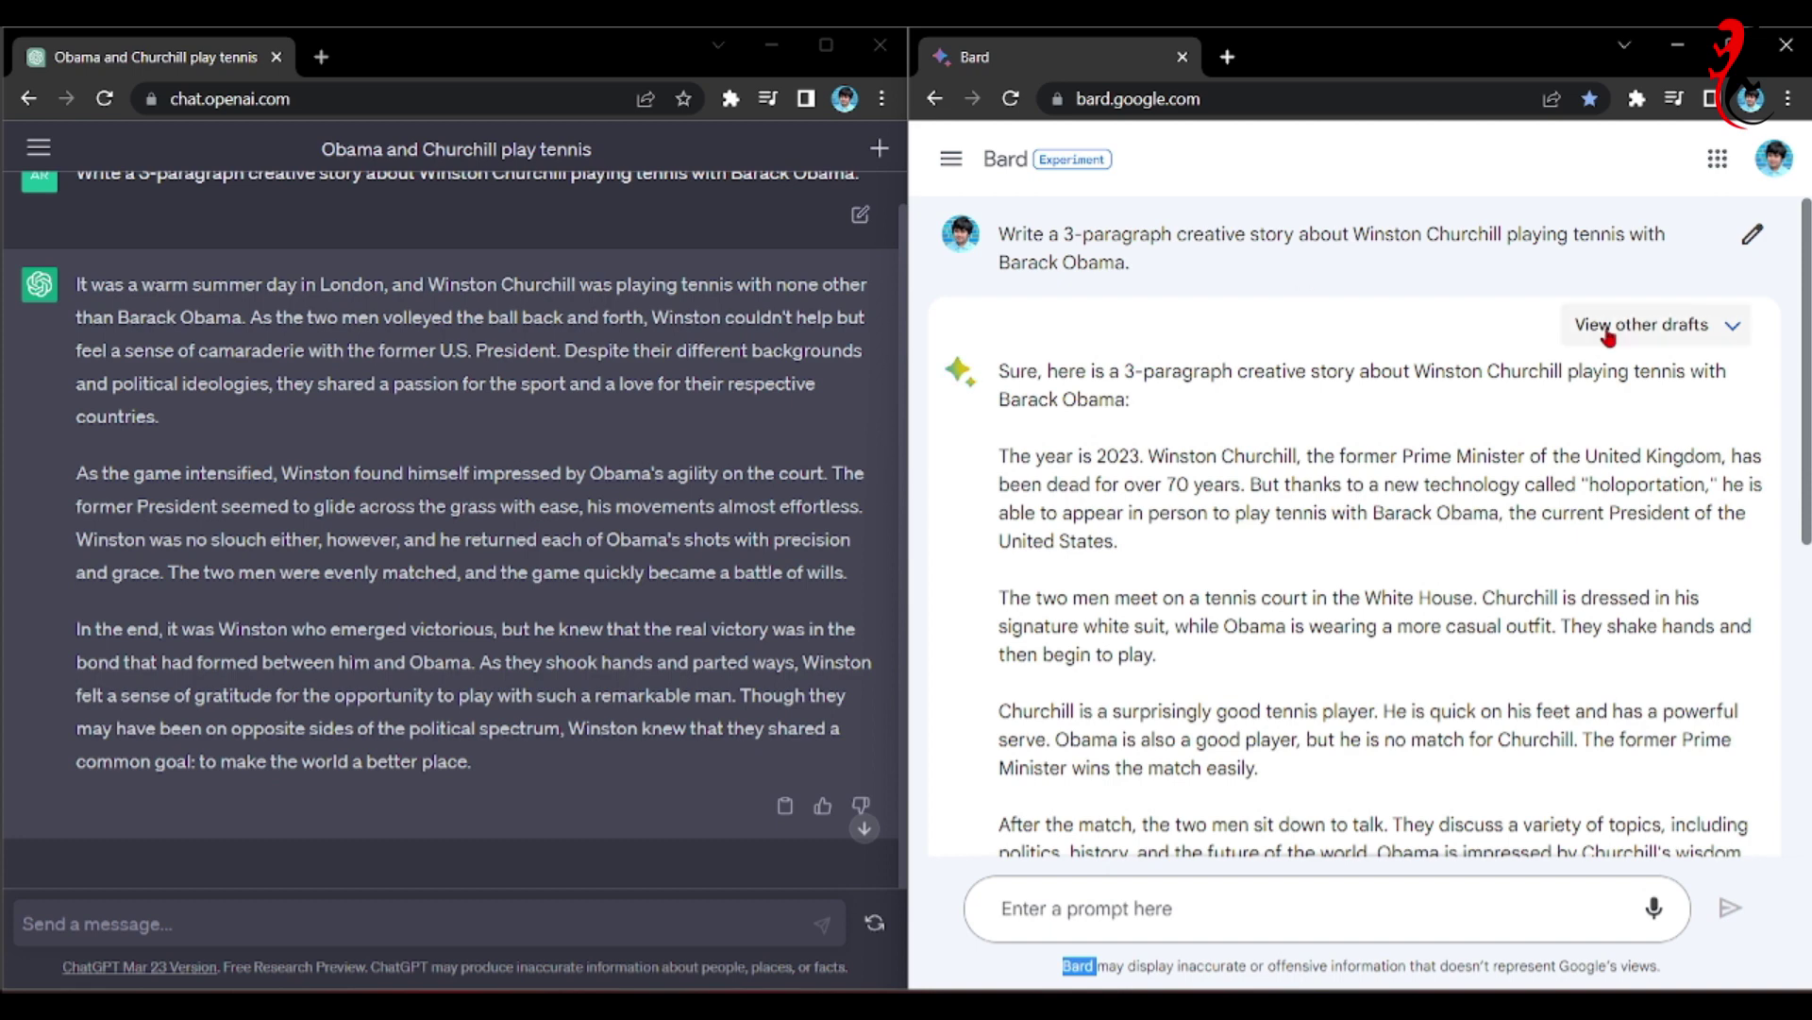
scroll(1368, 529, down, 2)
scroll(1369, 529, down, 1)
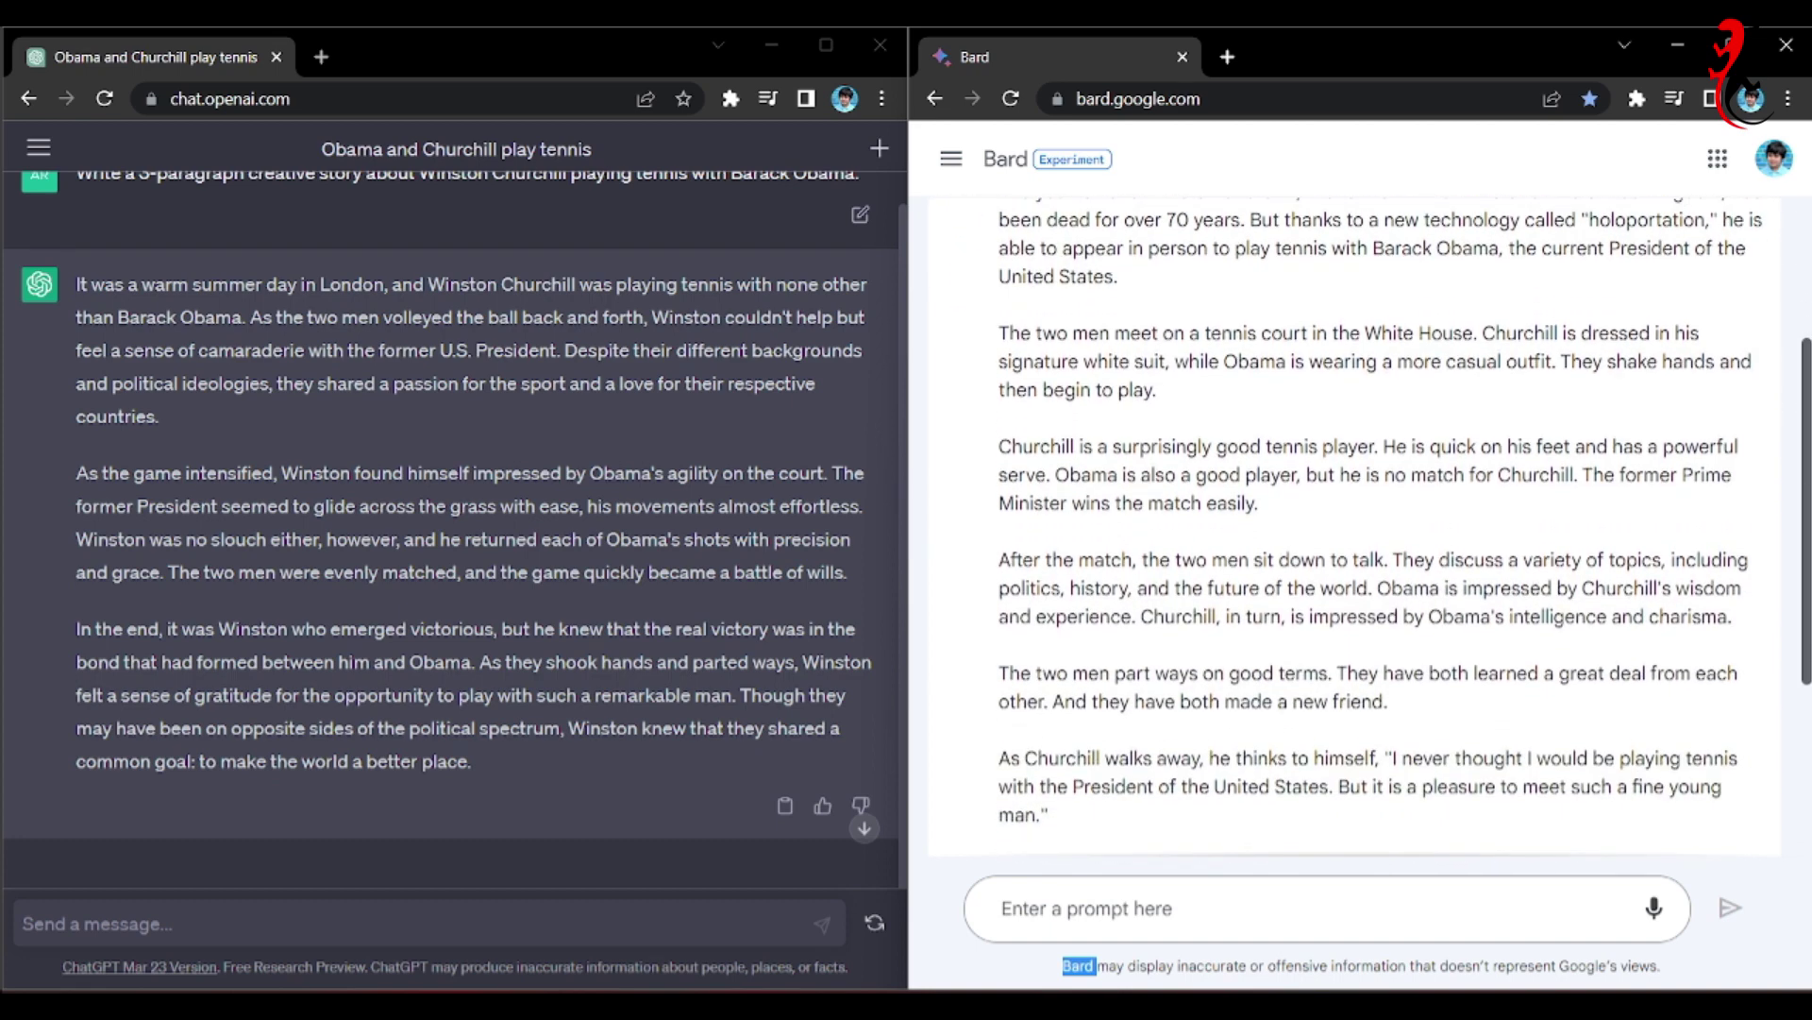
scroll(1369, 529, down, 1)
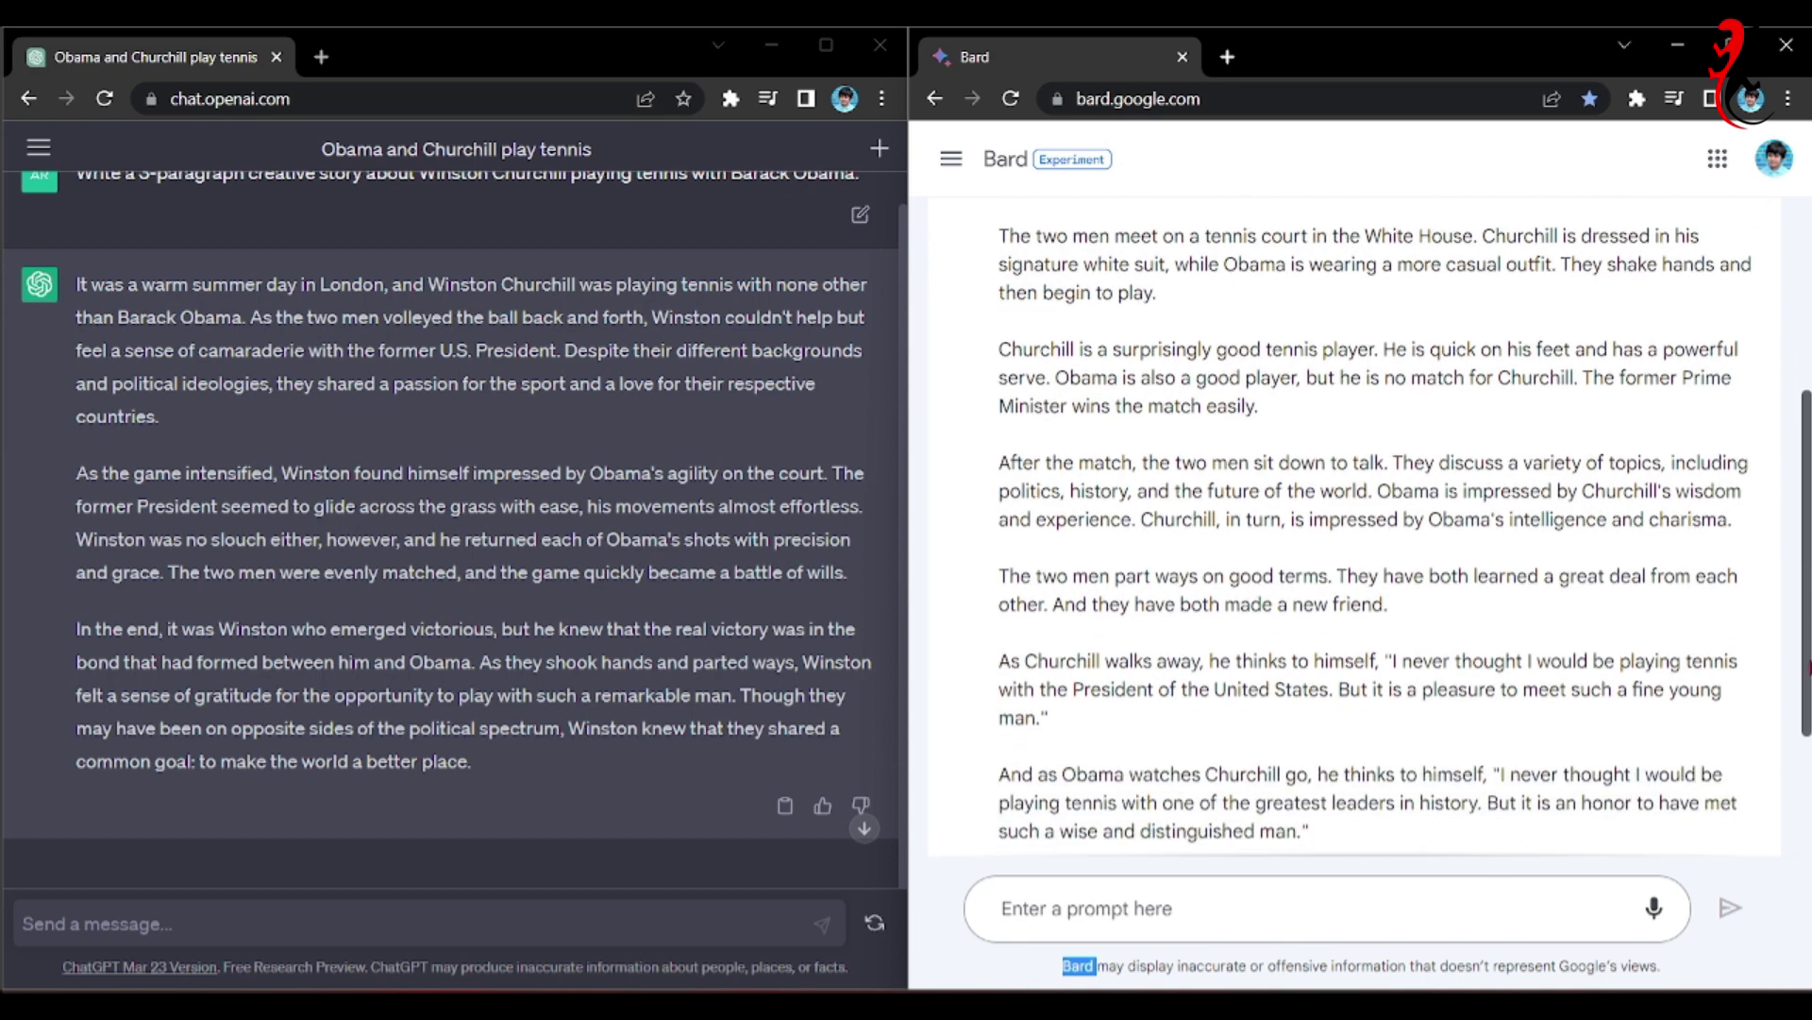
scroll(1369, 528, down, 2)
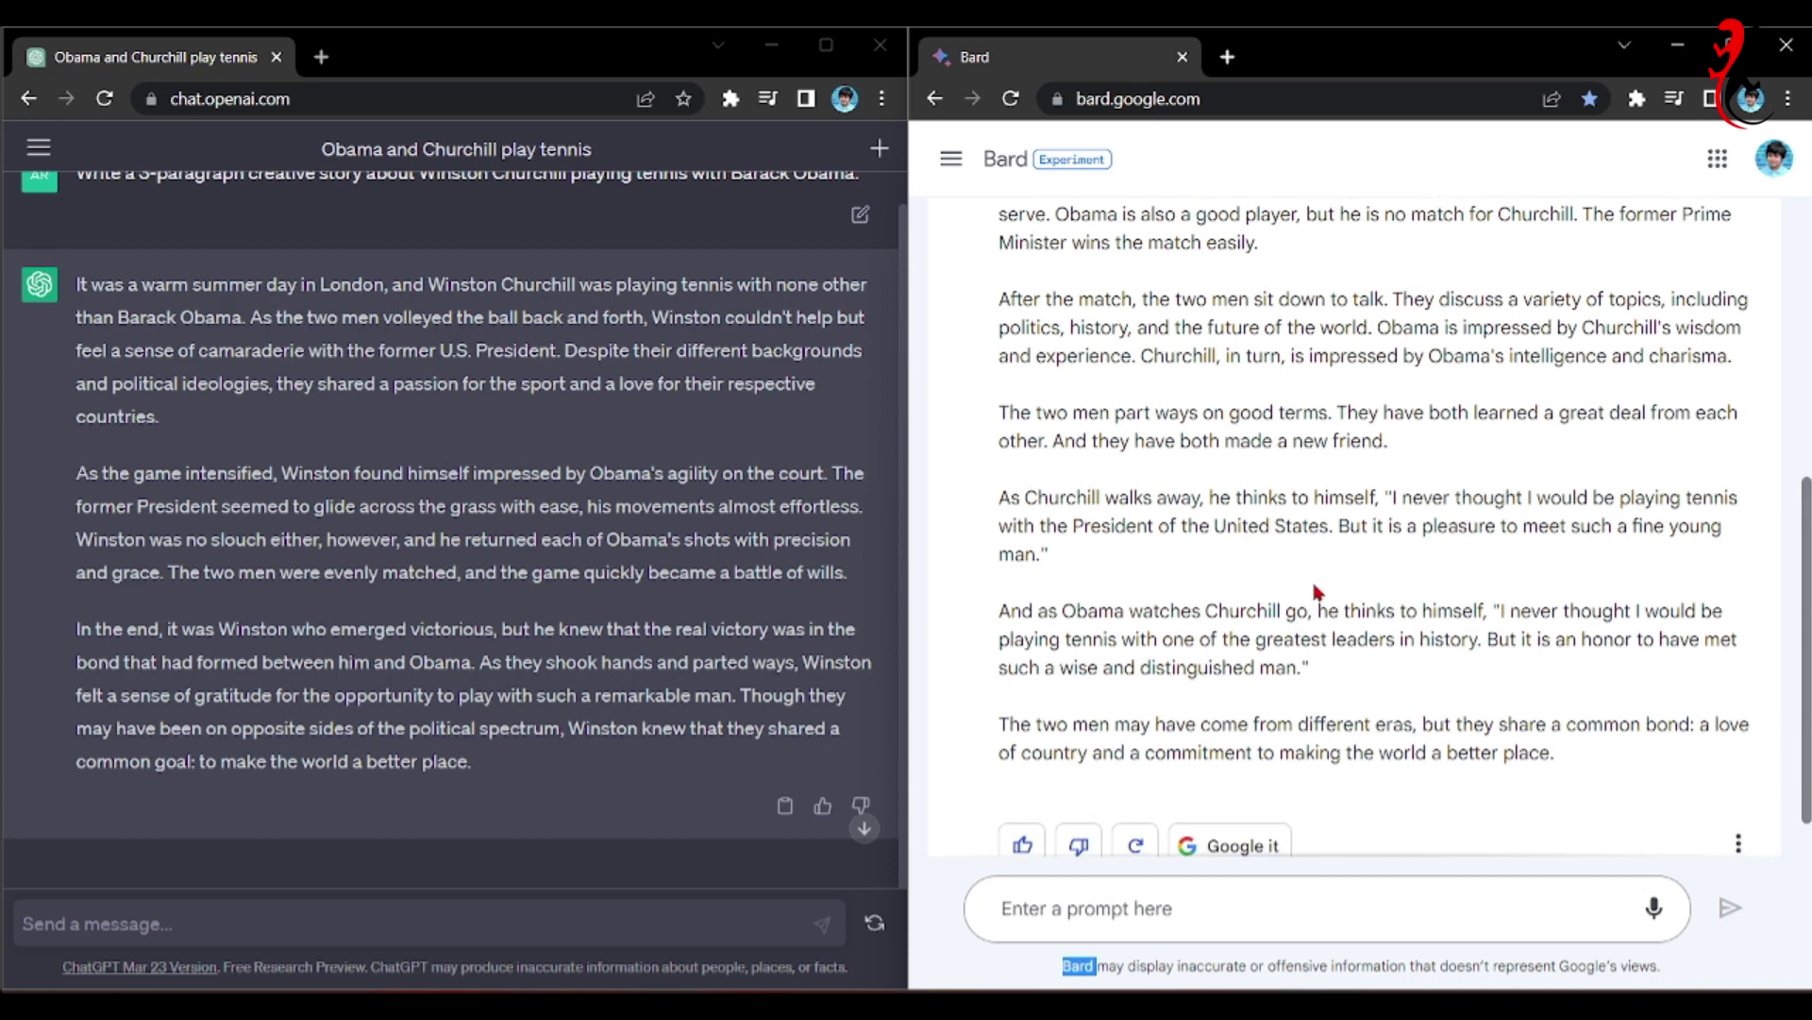
drag(1805, 609, 1795, 288)
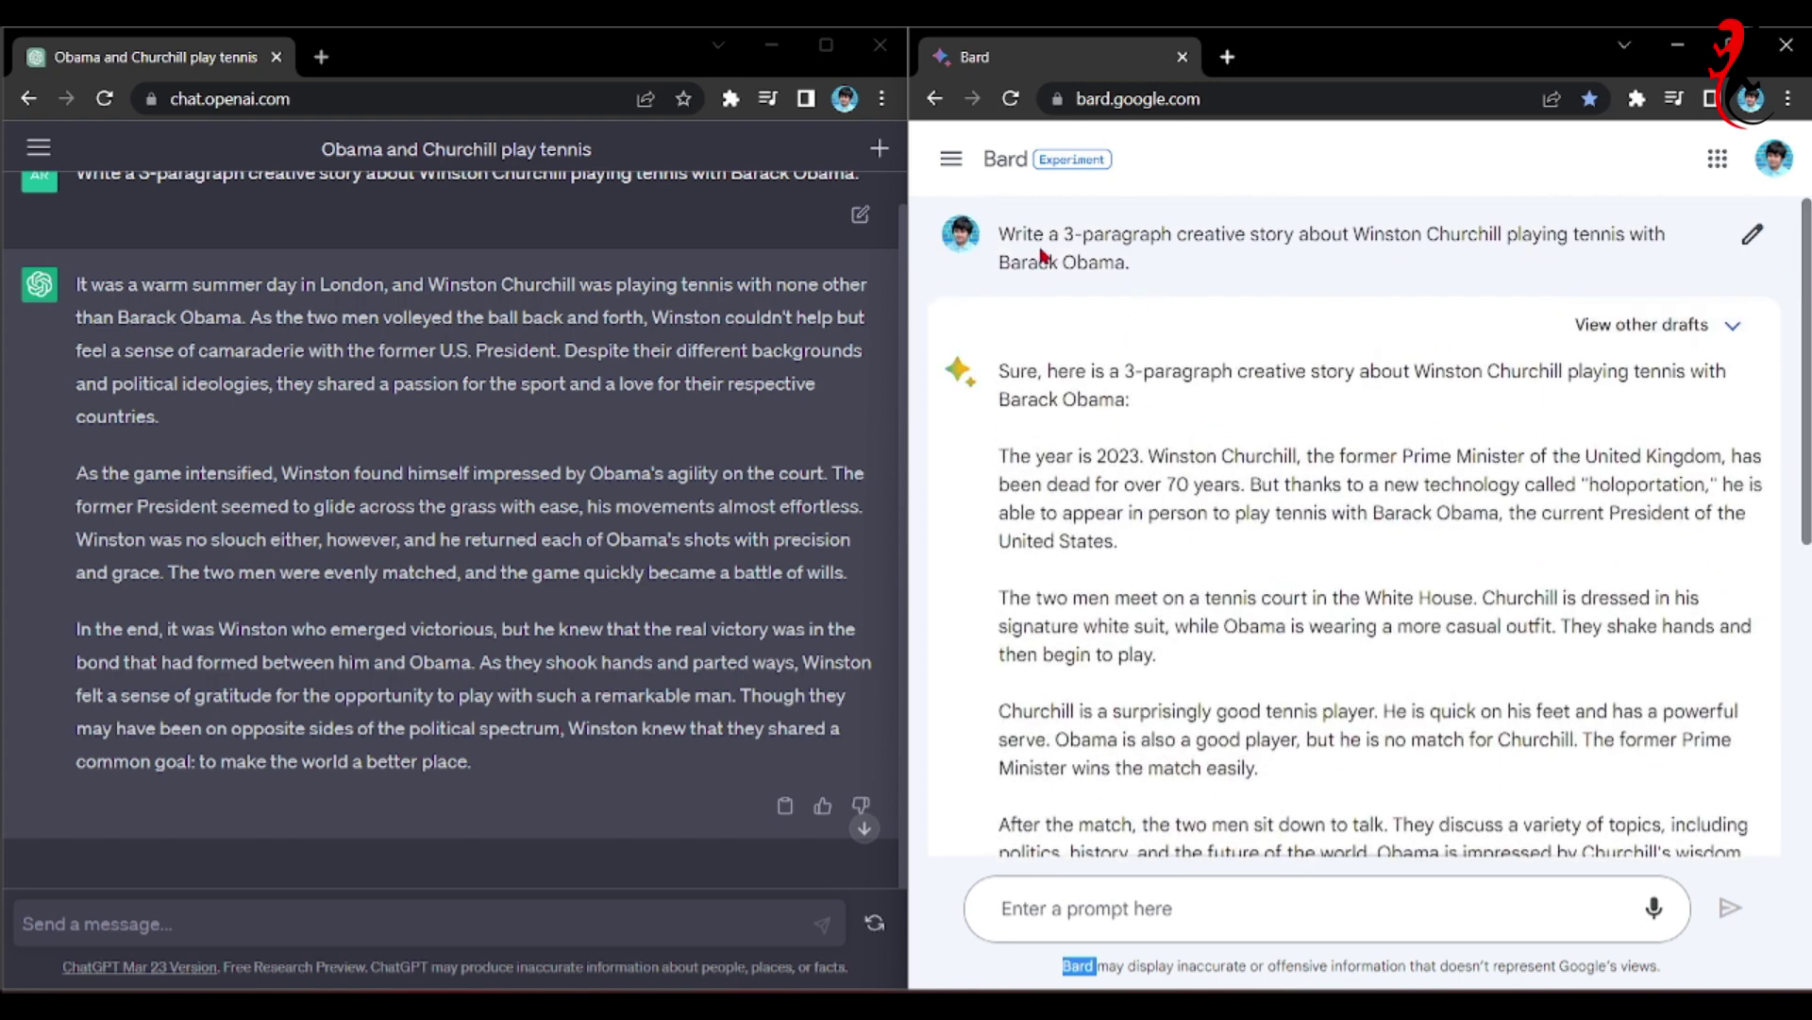
Examine the opening paragraph of Bard's story, especially the year in which it is set.
drag(989, 454, 1141, 618)
click(1413, 427)
drag(1149, 564, 1001, 425)
click(1353, 580)
drag(1805, 396, 1805, 415)
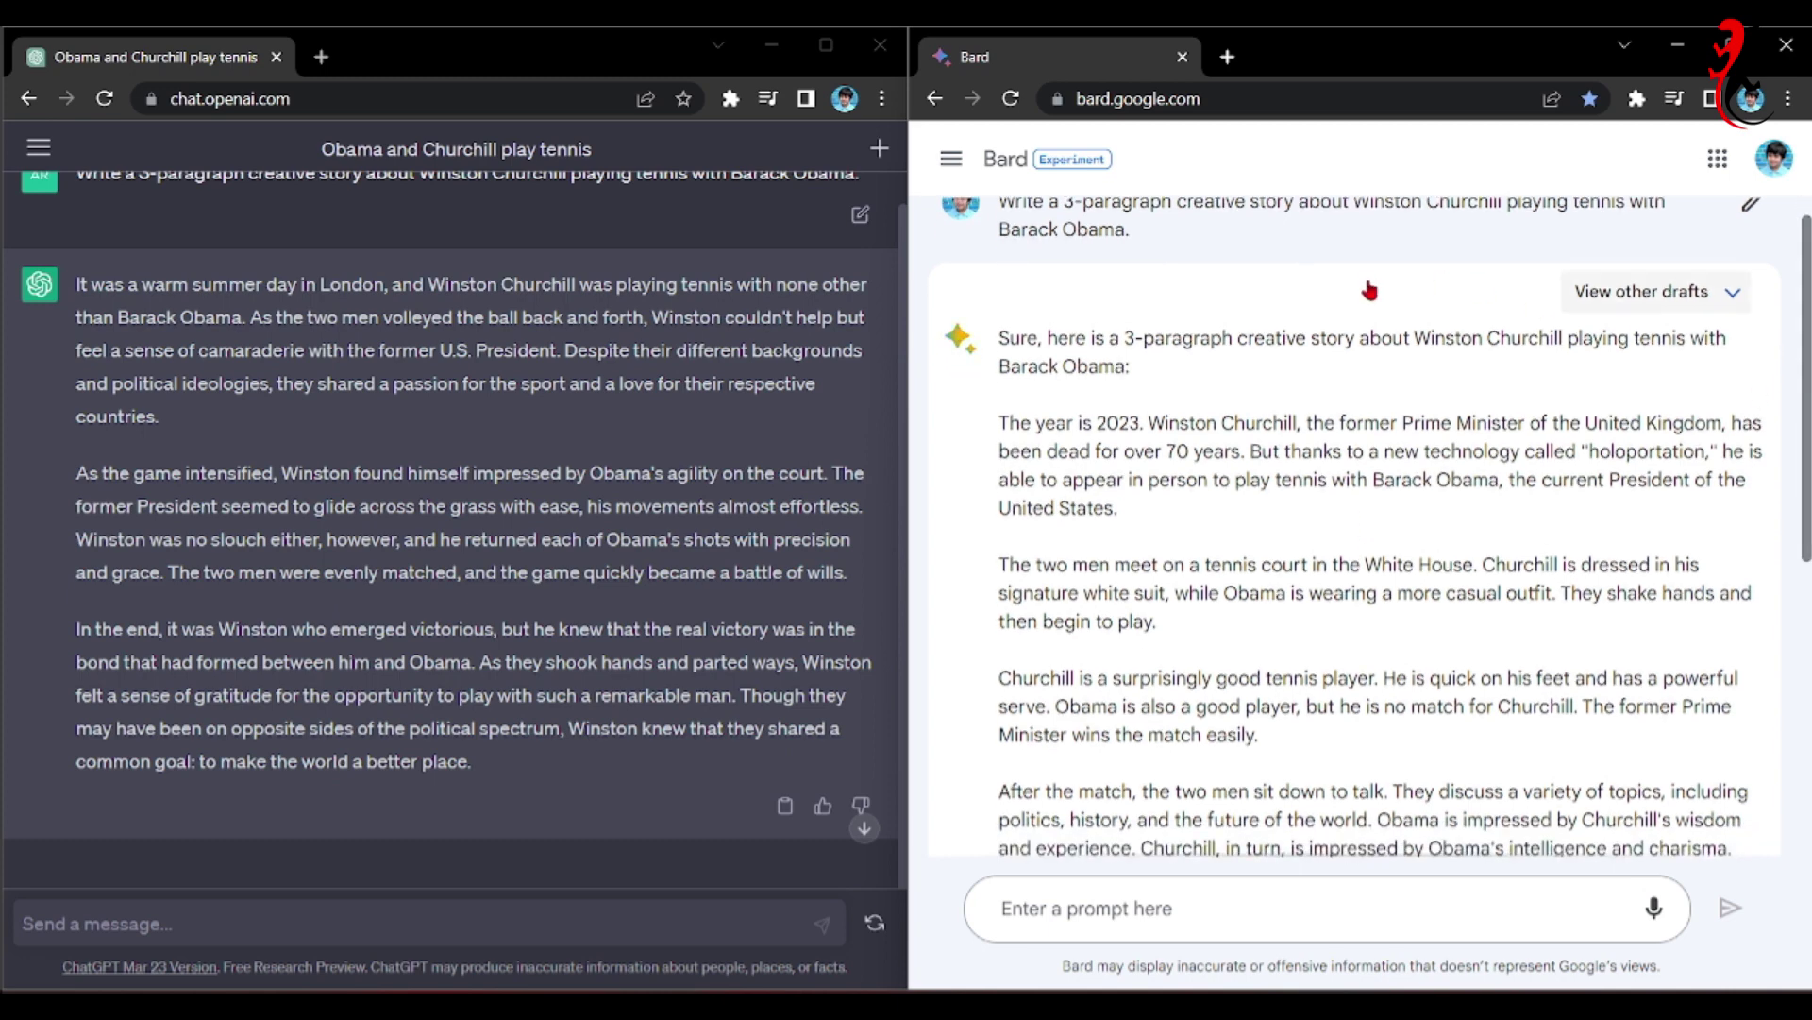
double_click(1122, 427)
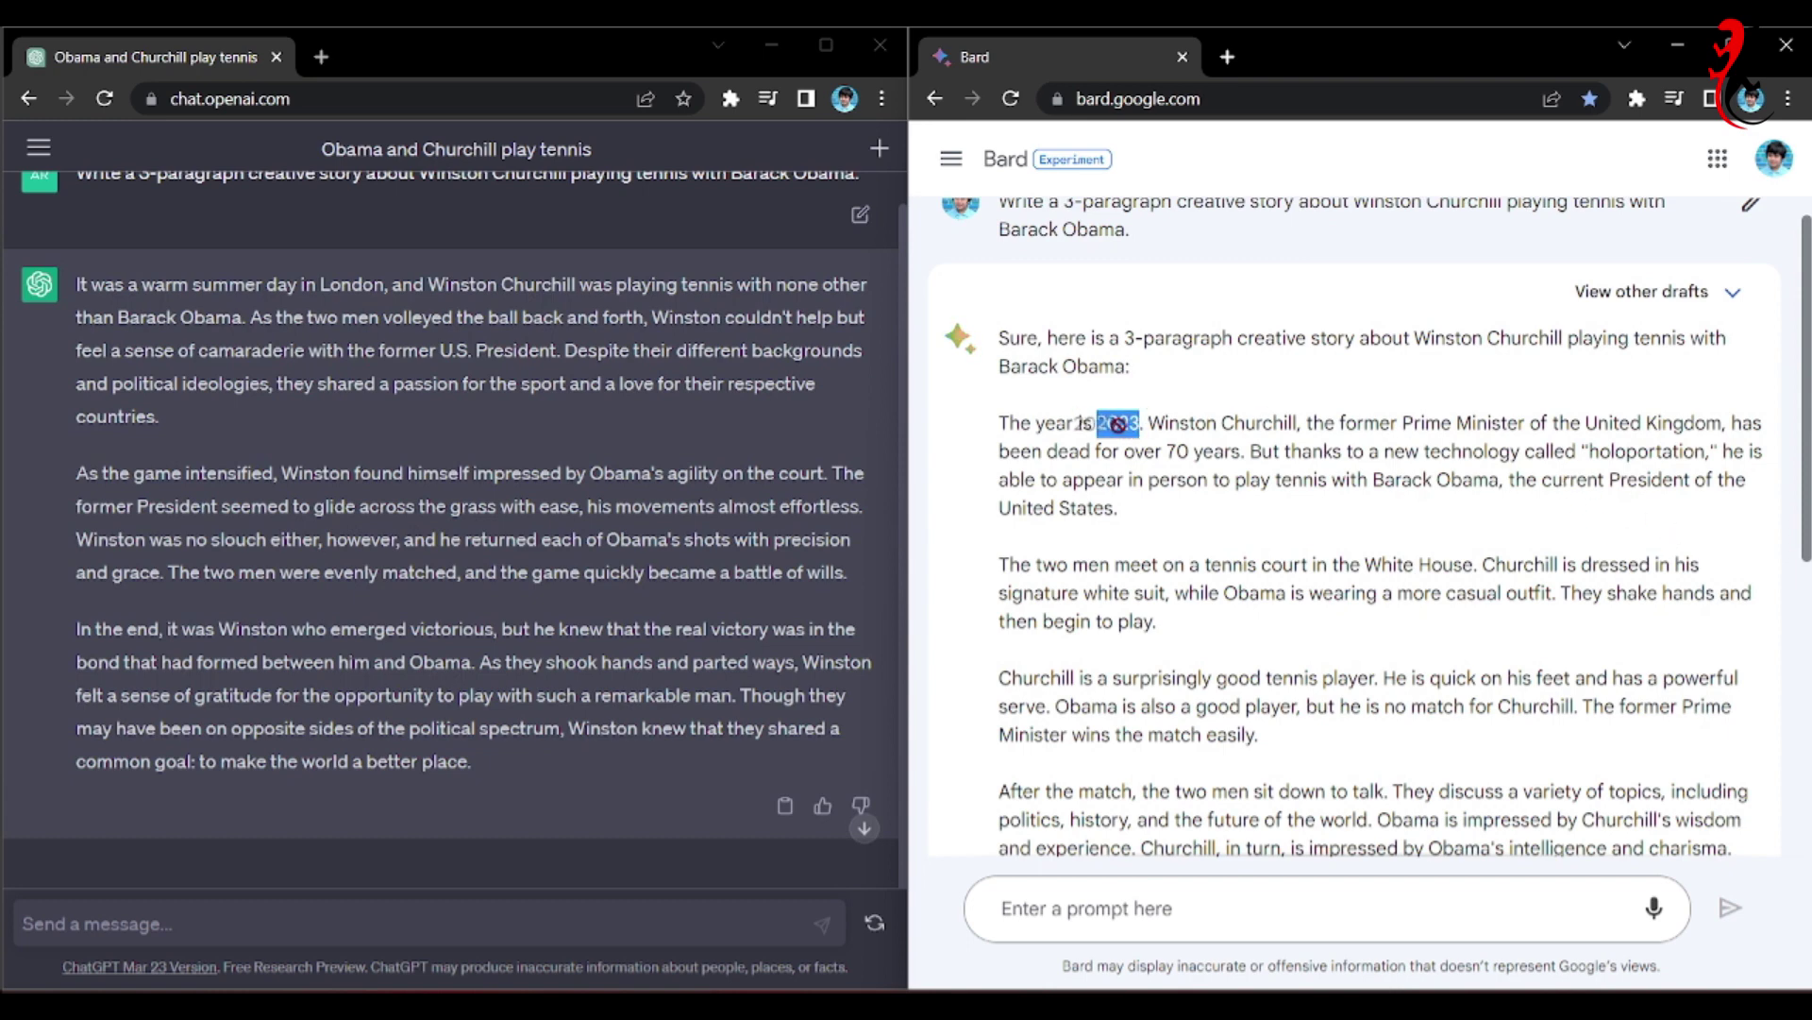
click(1191, 380)
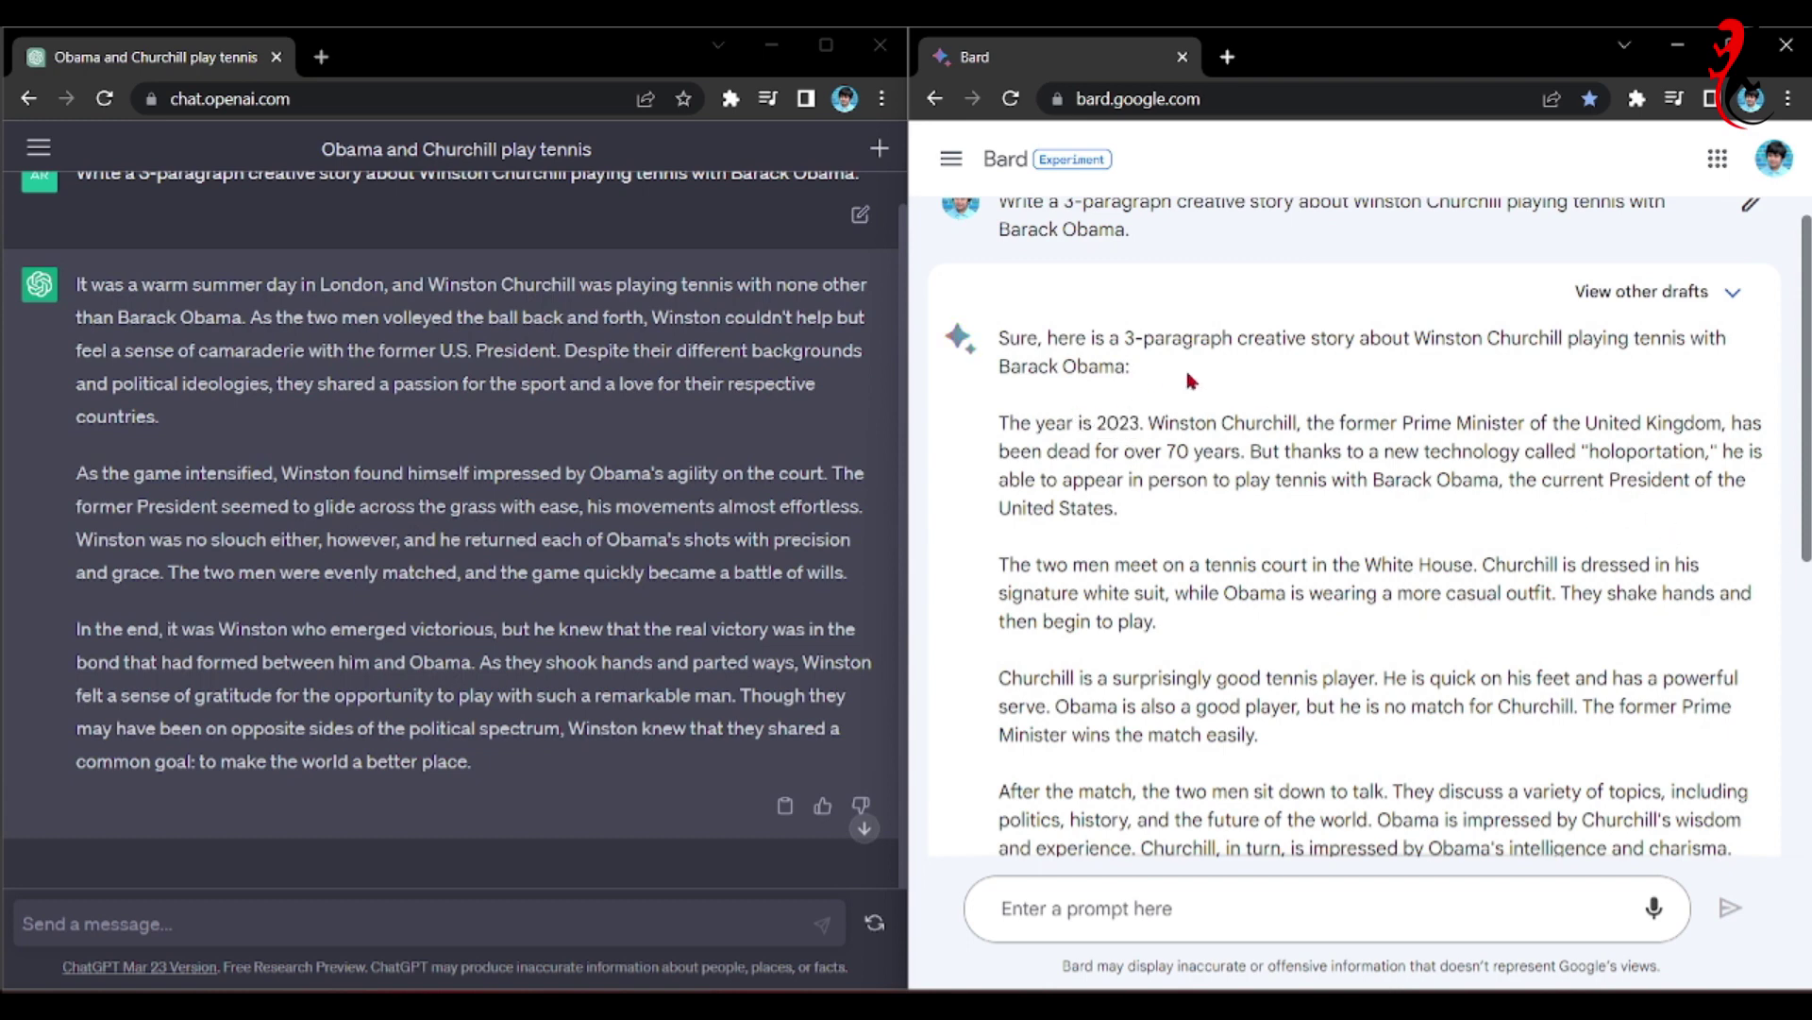
double_click(1122, 422)
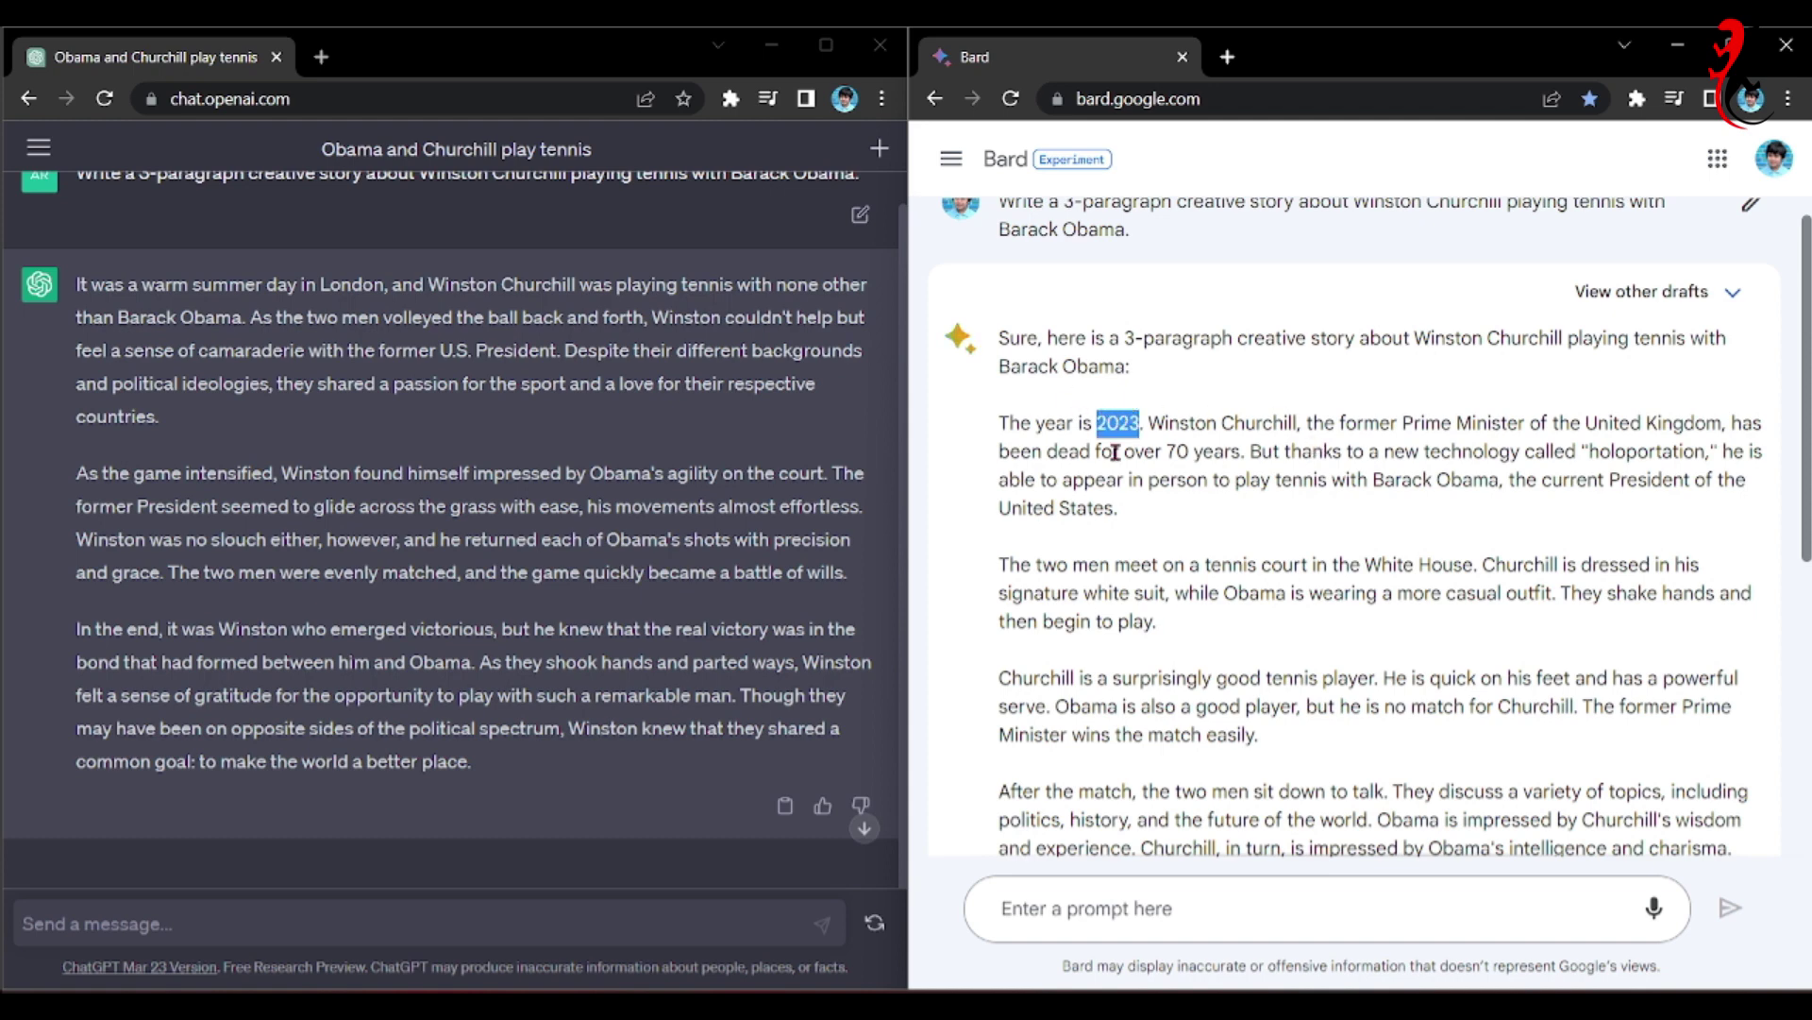
Compare how Bard and ChatGPT describe Obama's presidential status in the first paragraph of their stories.
click(1530, 487)
drag(1413, 482, 1679, 509)
click(1362, 536)
drag(558, 351, 382, 347)
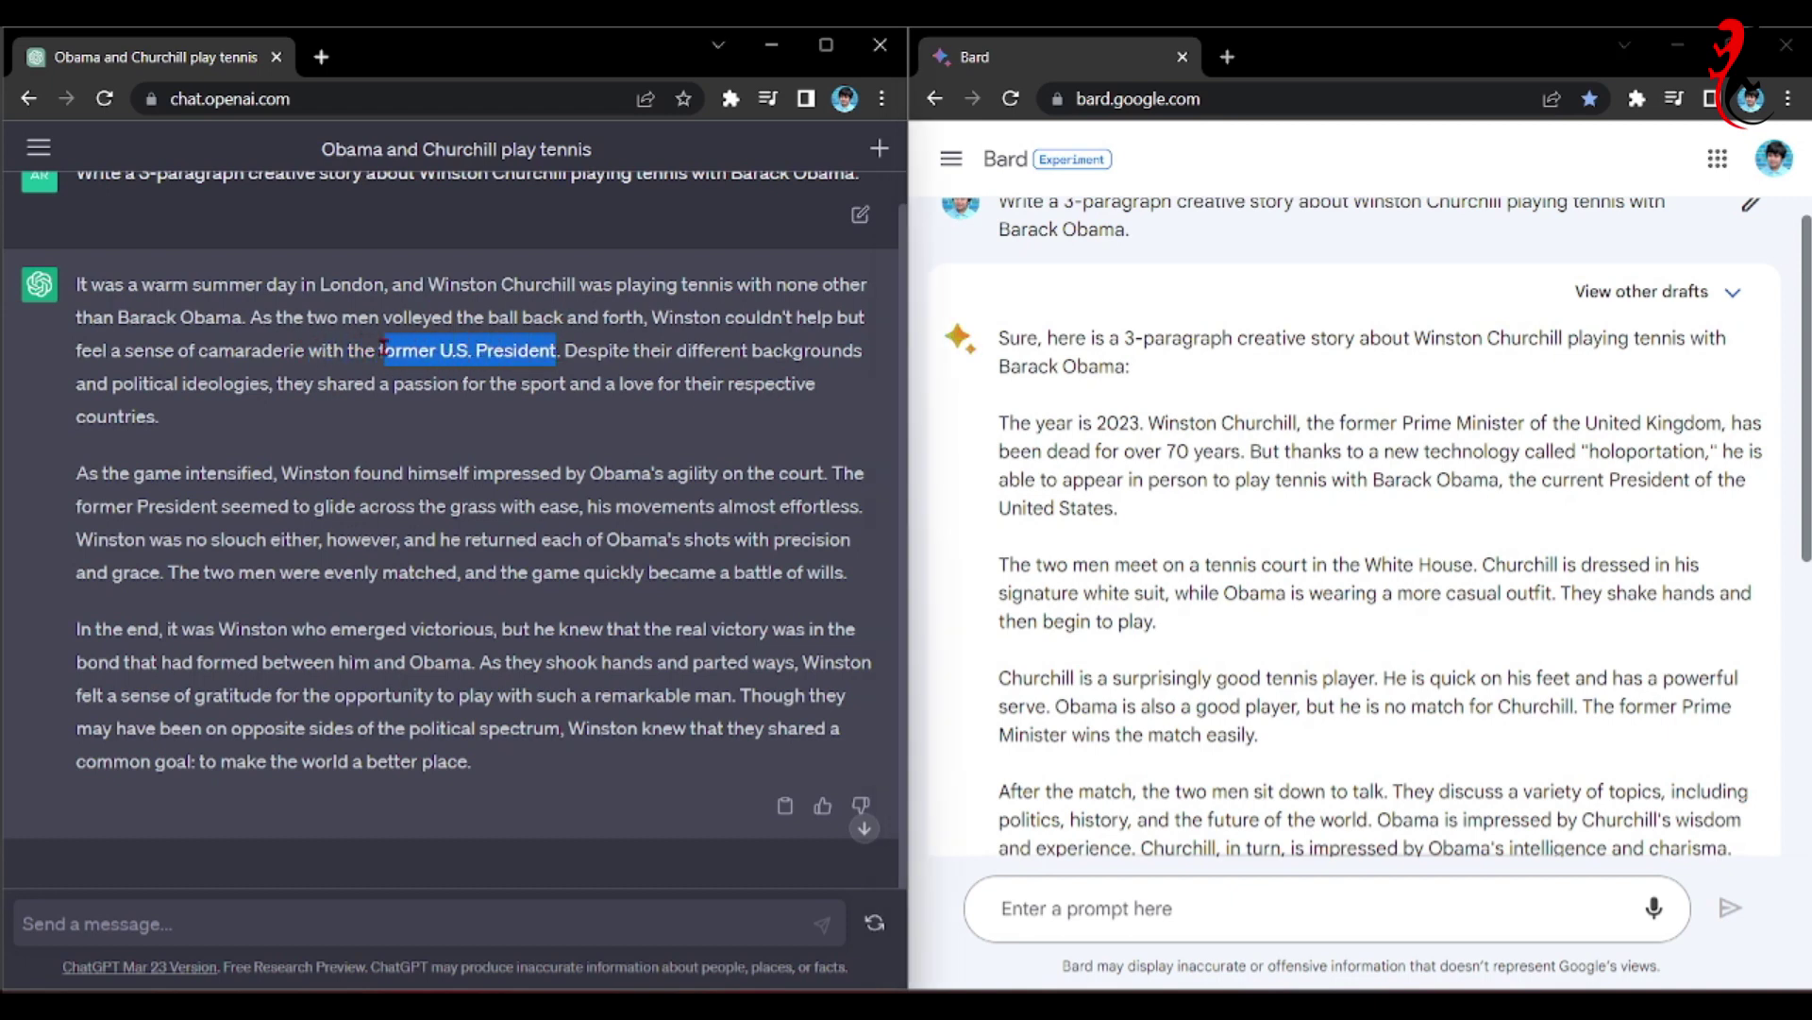
click(412, 426)
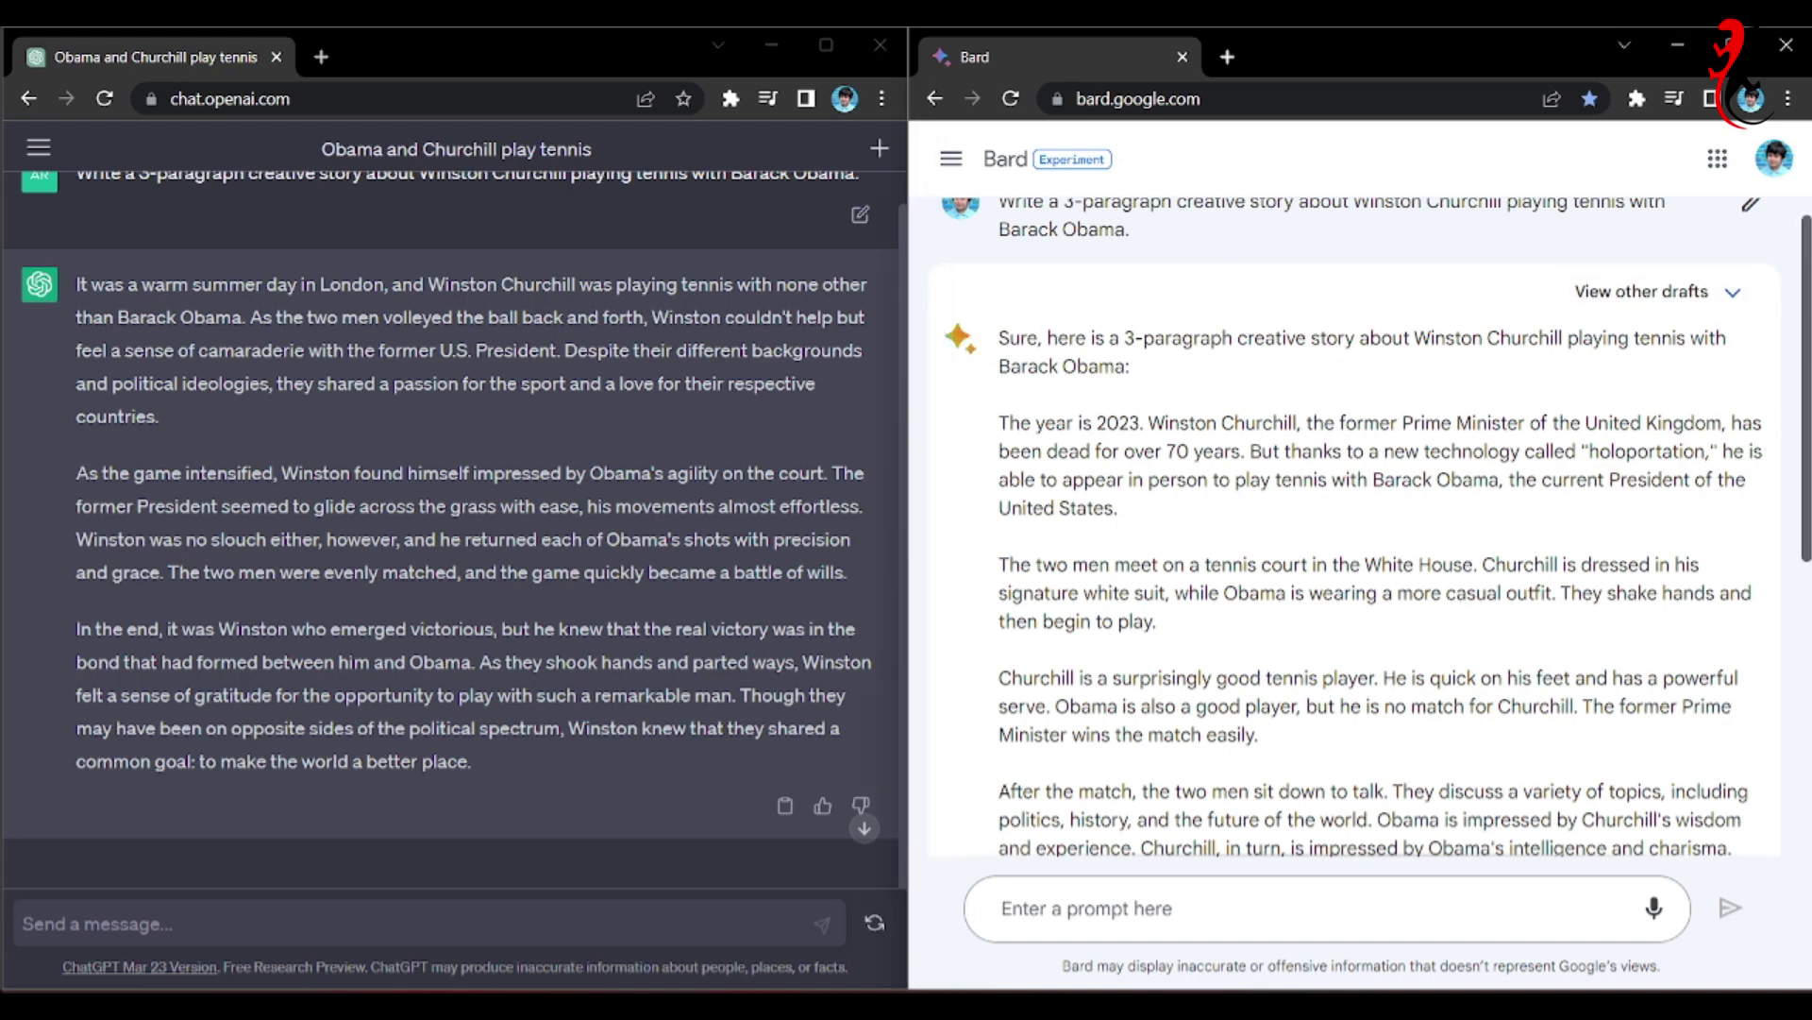
Compare the later paragraphs and endings of both stories, including how the two men part in Bard's version.
scroll(1354, 528, down, 3)
scroll(1688, 498, down, 1)
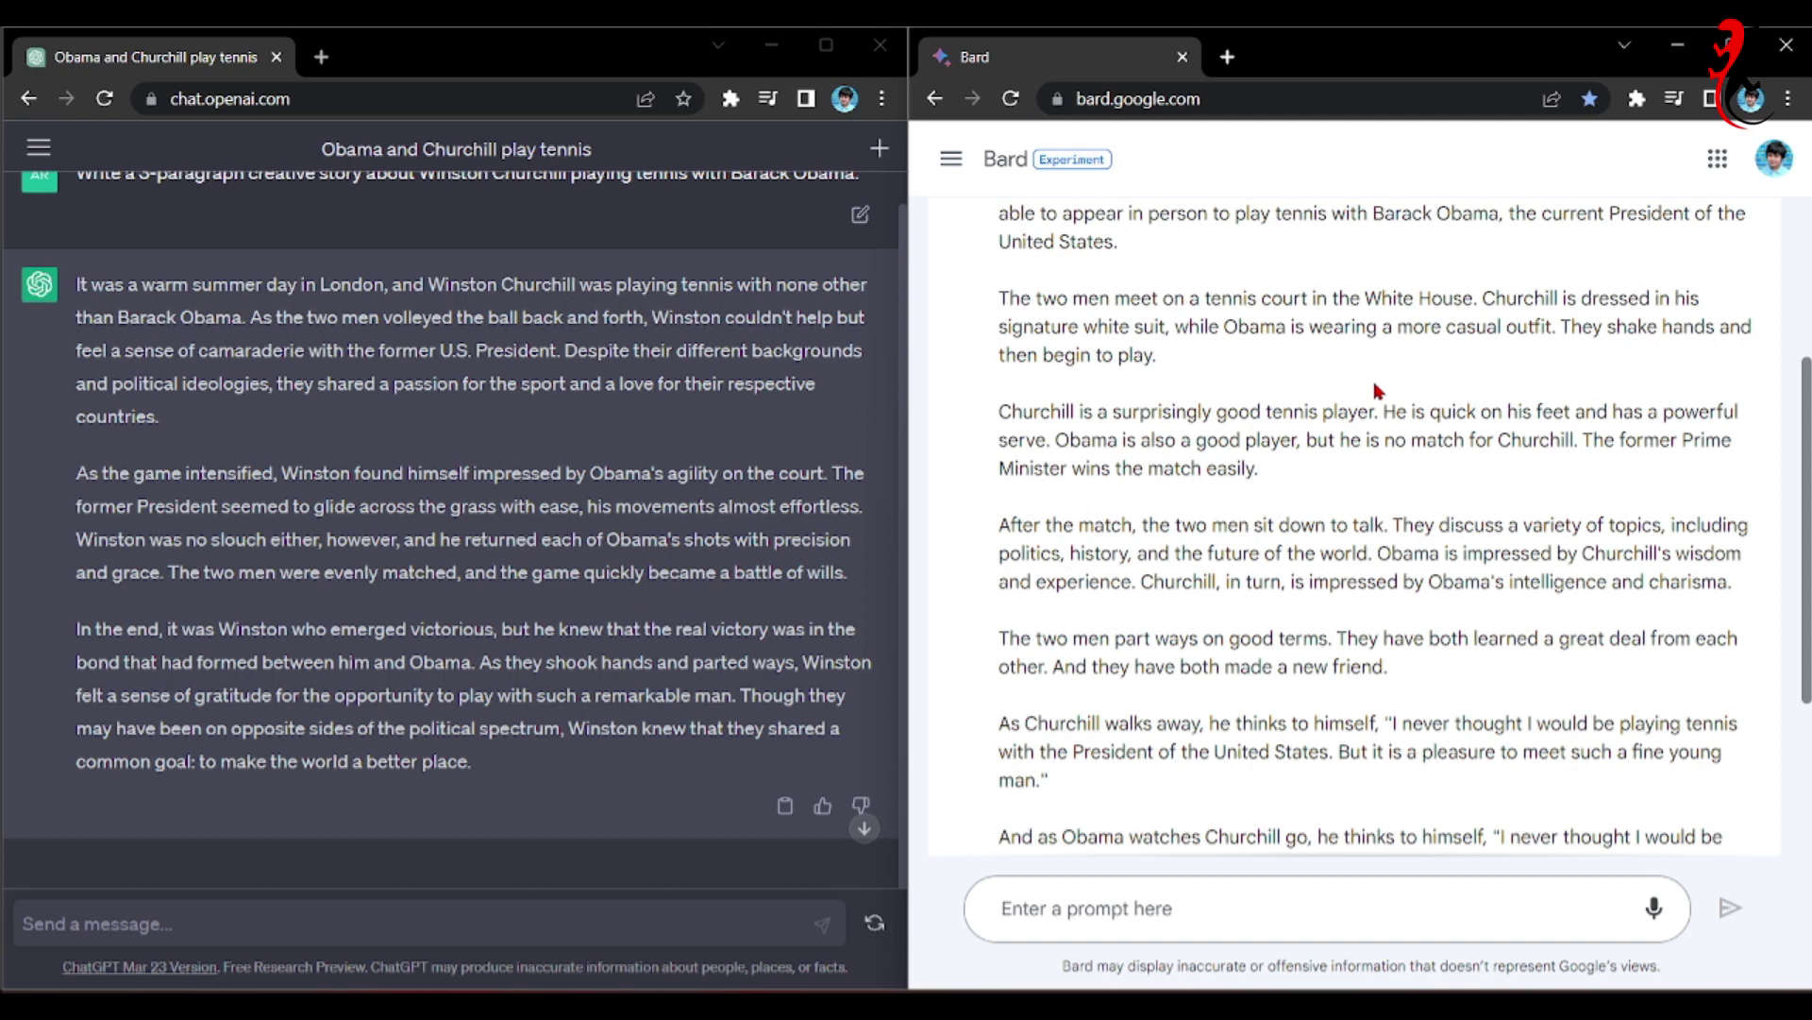
scroll(1511, 453, down, 3)
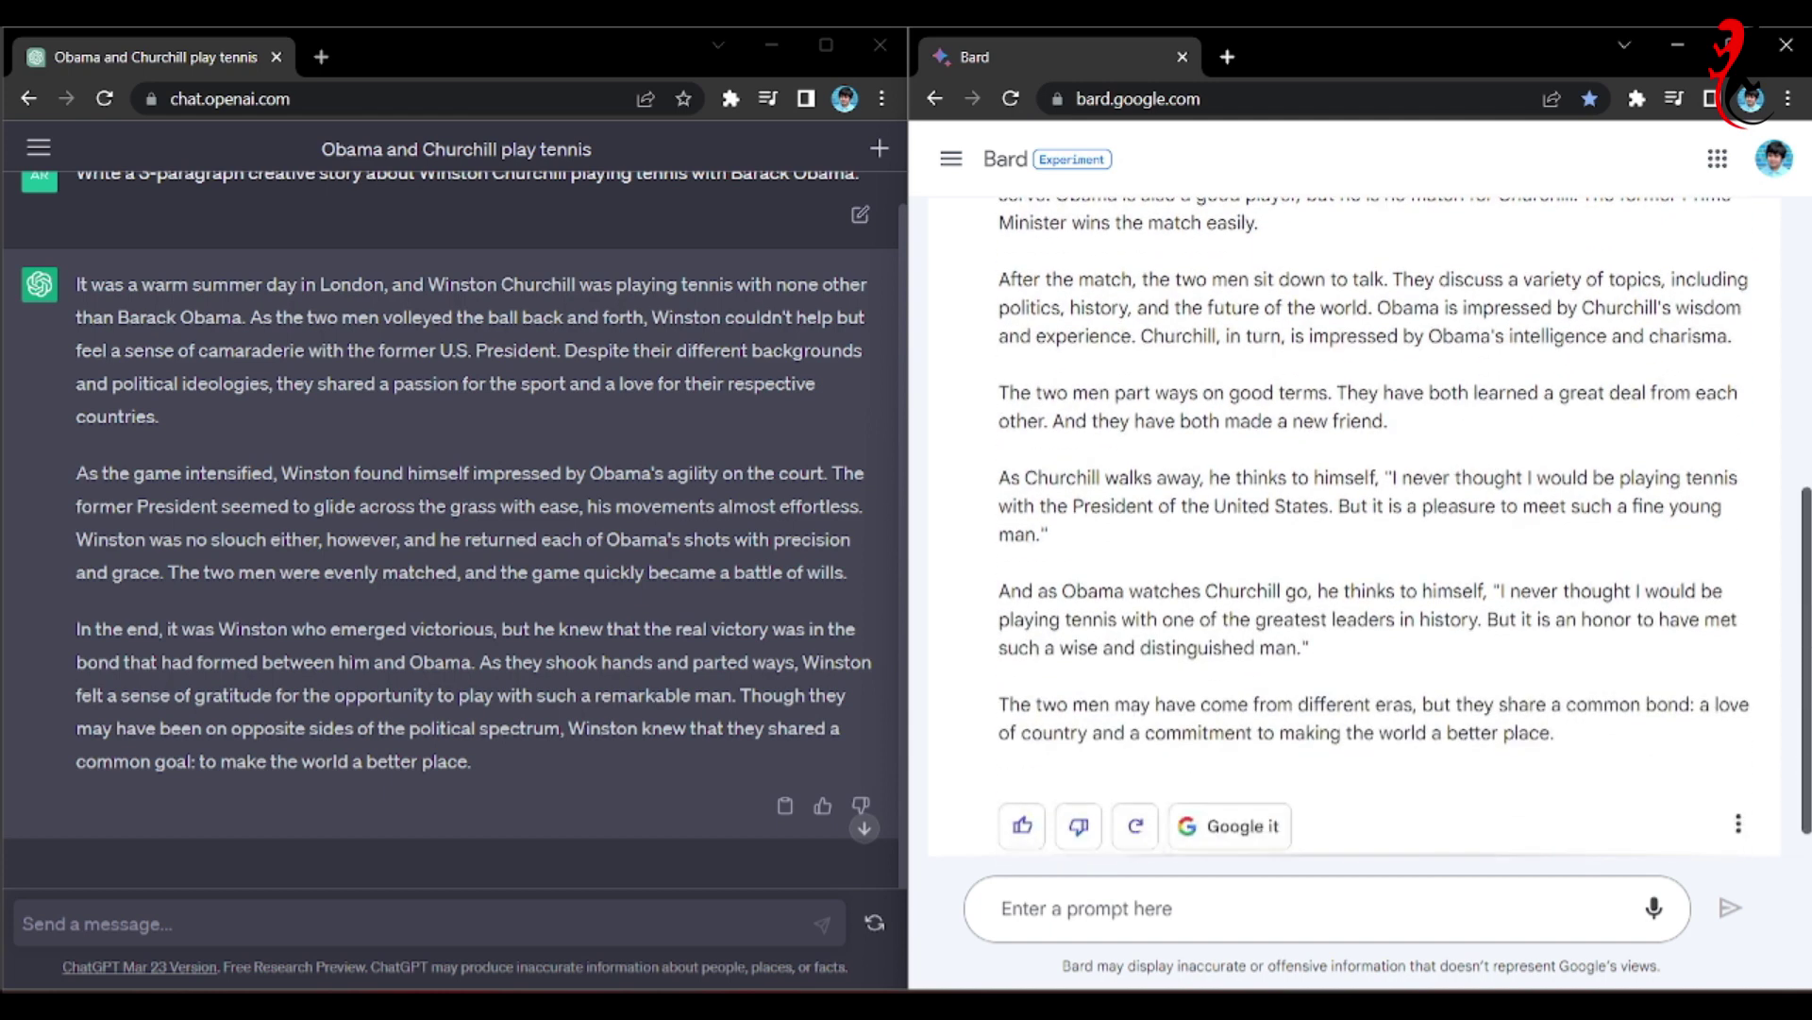
drag(1345, 414, 1075, 355)
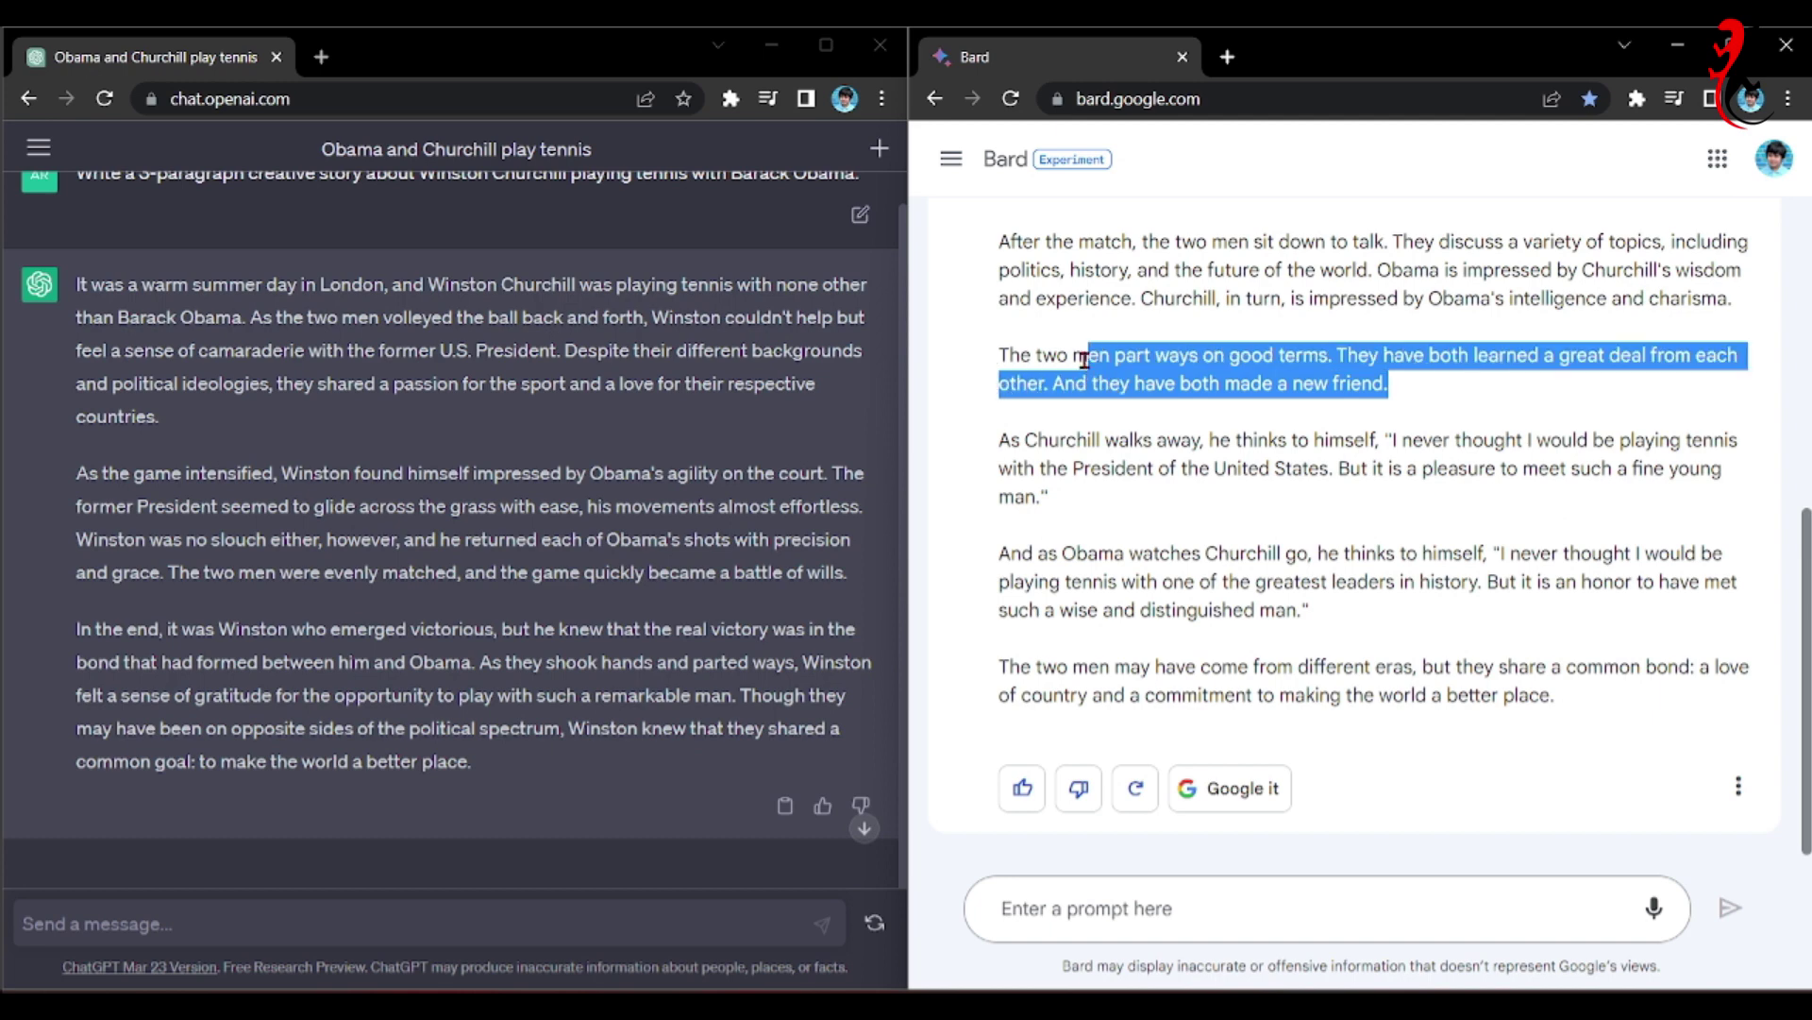
click(496, 776)
right_click(314, 658)
click(1515, 740)
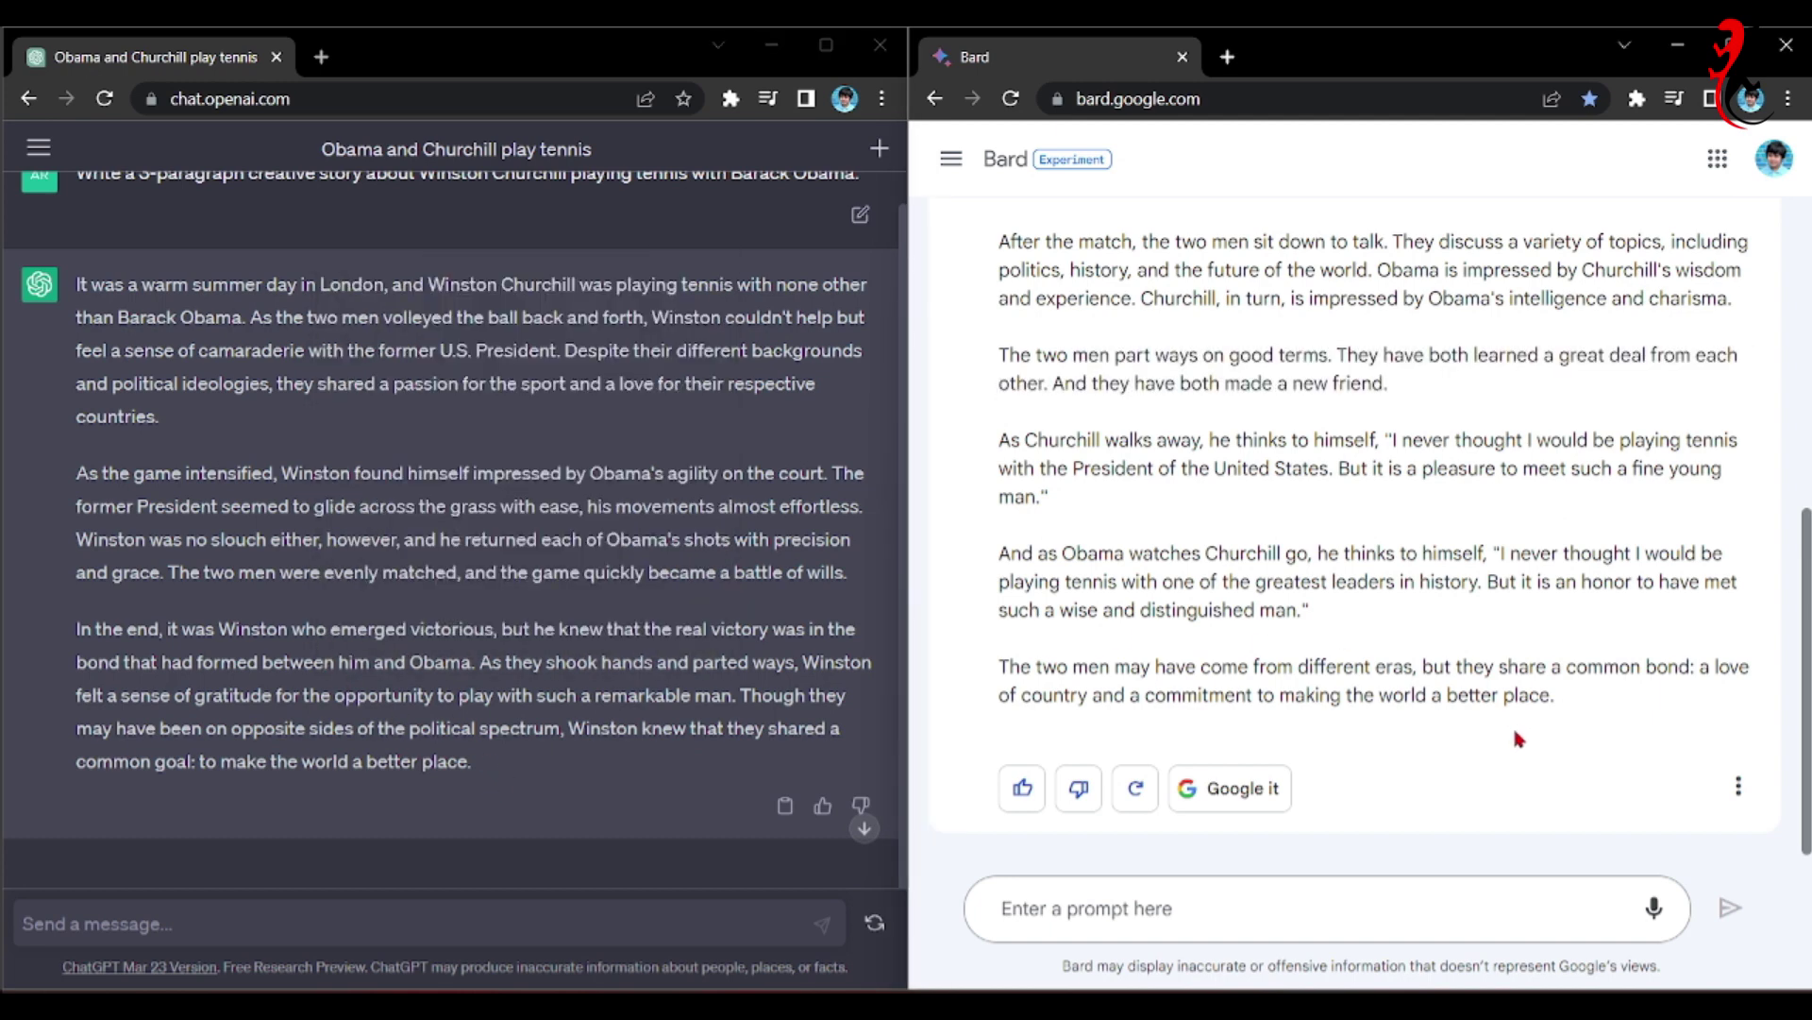
Check the number of paragraphs in Bard's story against the three paragraphs requested in the prompt.
scroll(1558, 529, up, 6)
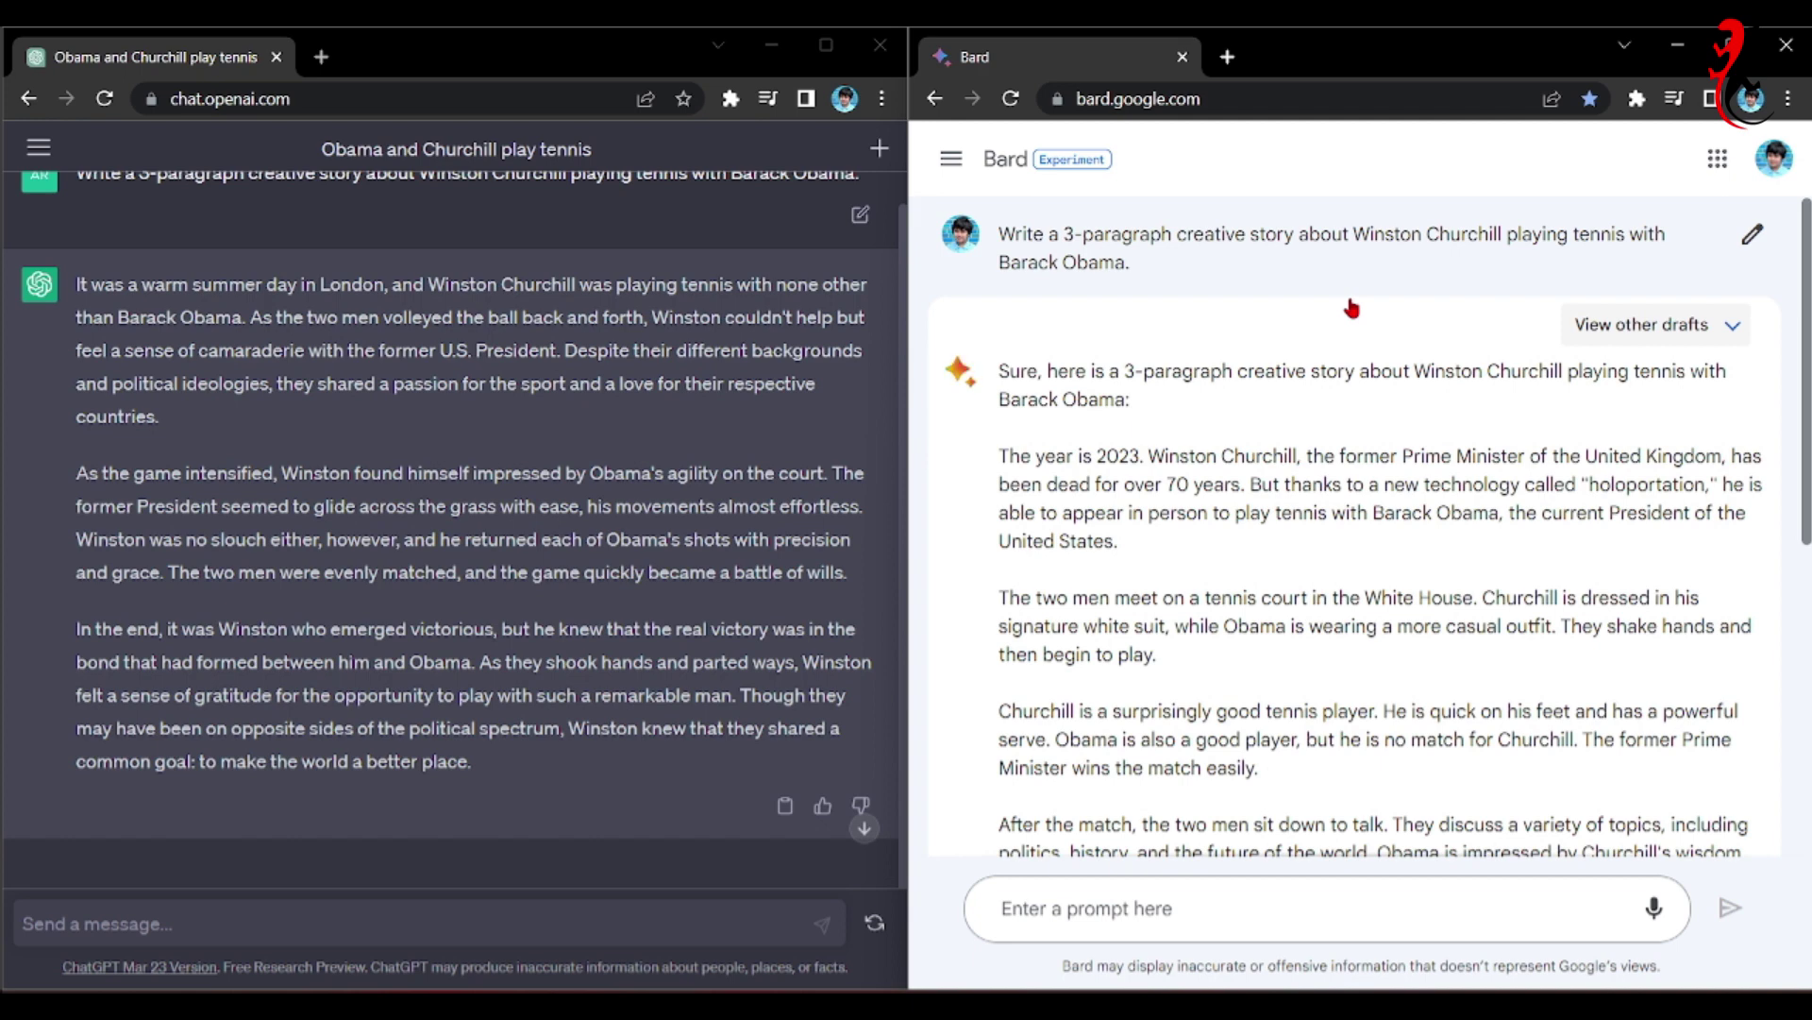
scroll(1430, 378, down, 2)
scroll(1360, 529, down, 2)
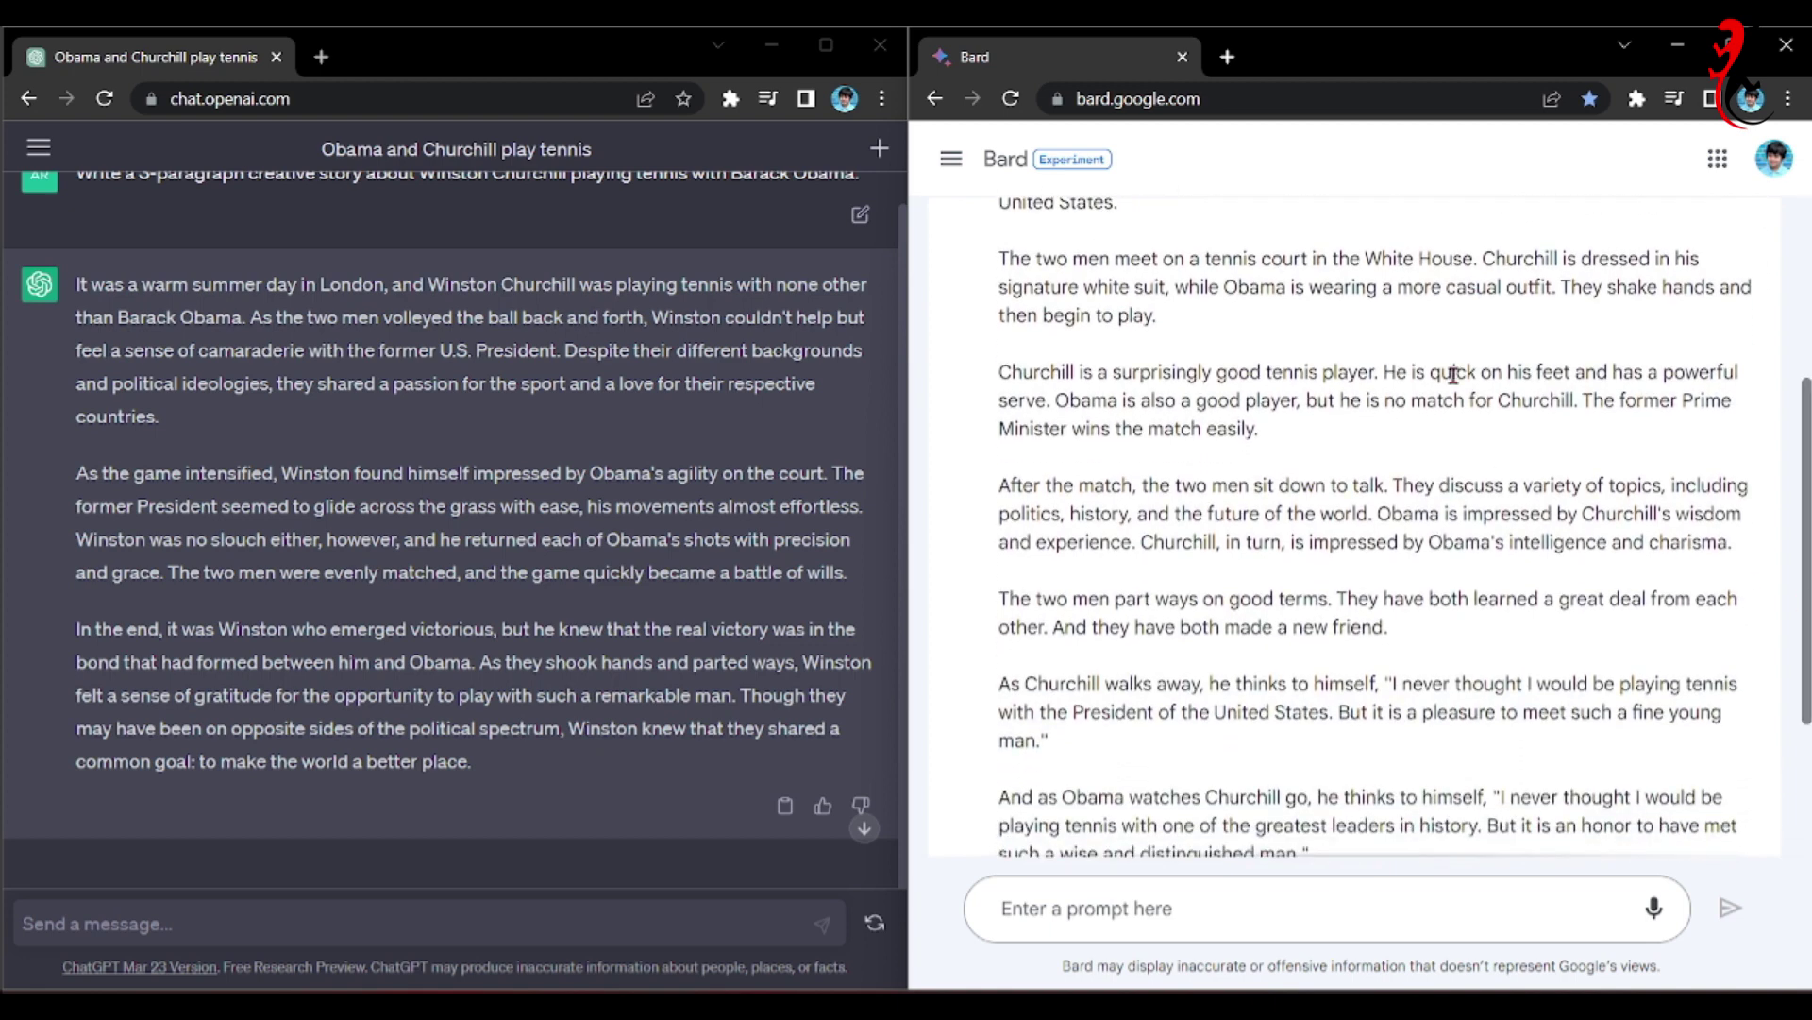
drag(996, 257, 1303, 684)
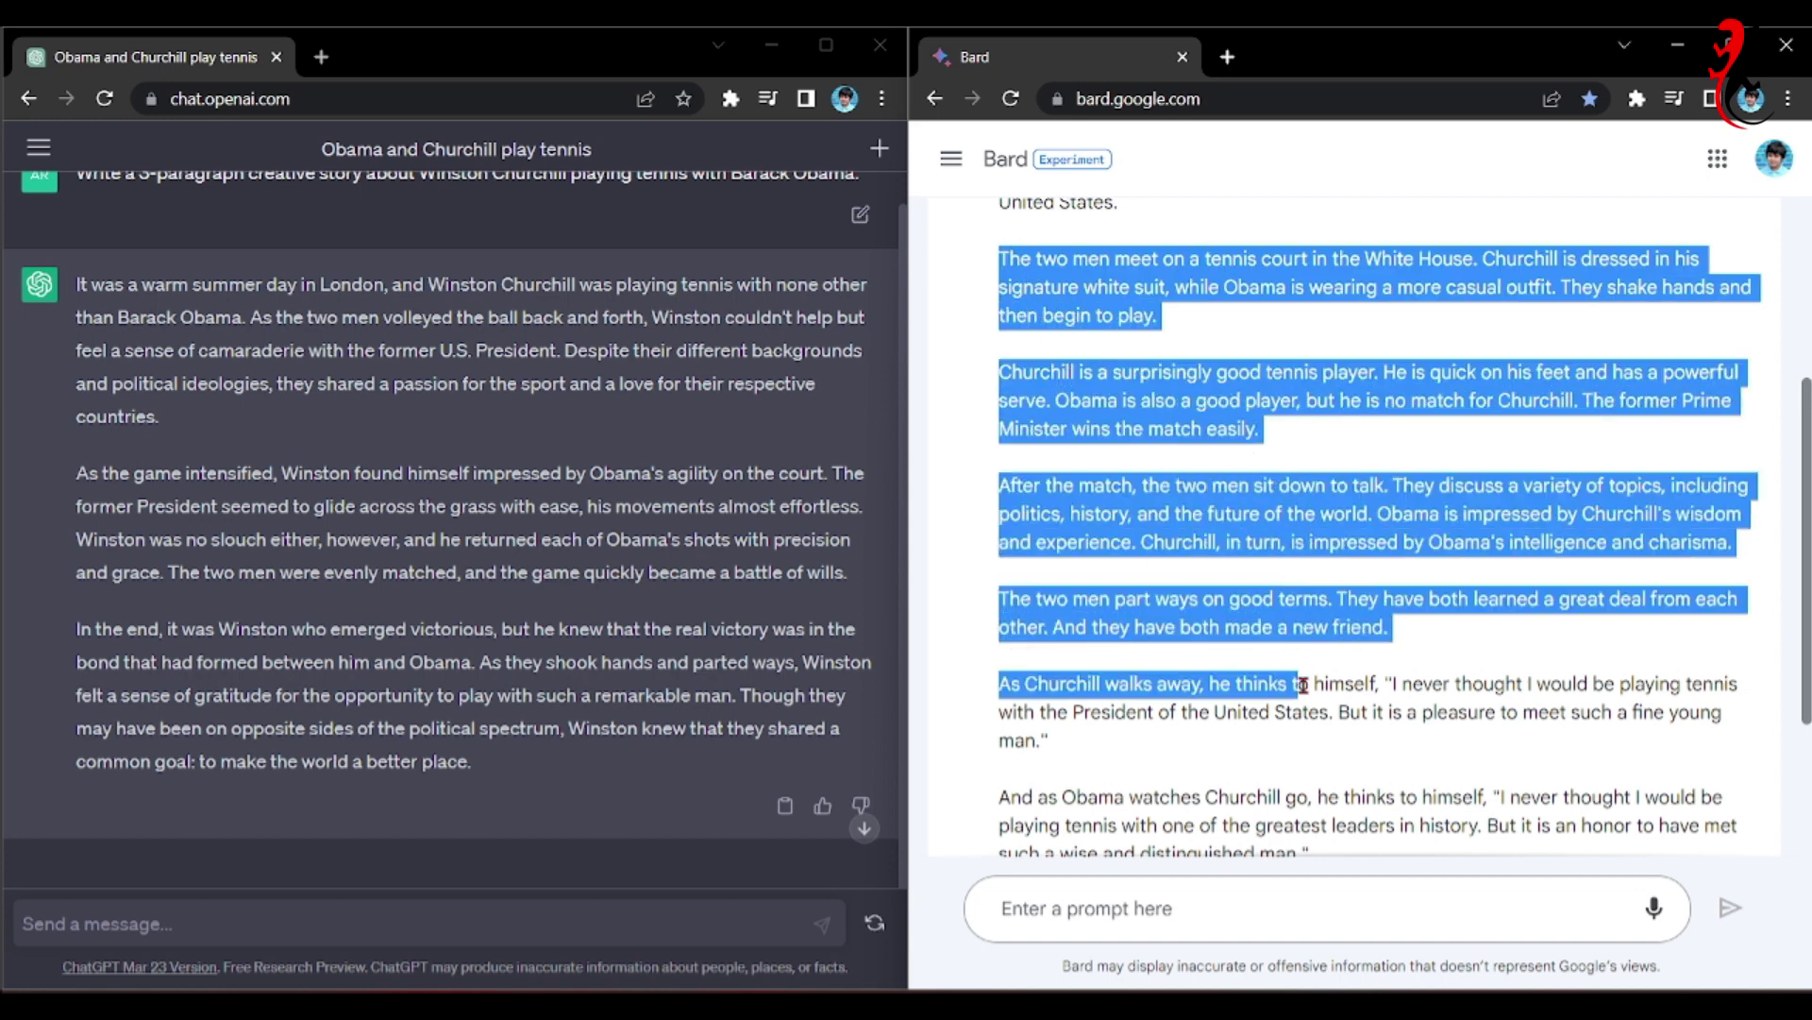
click(975, 762)
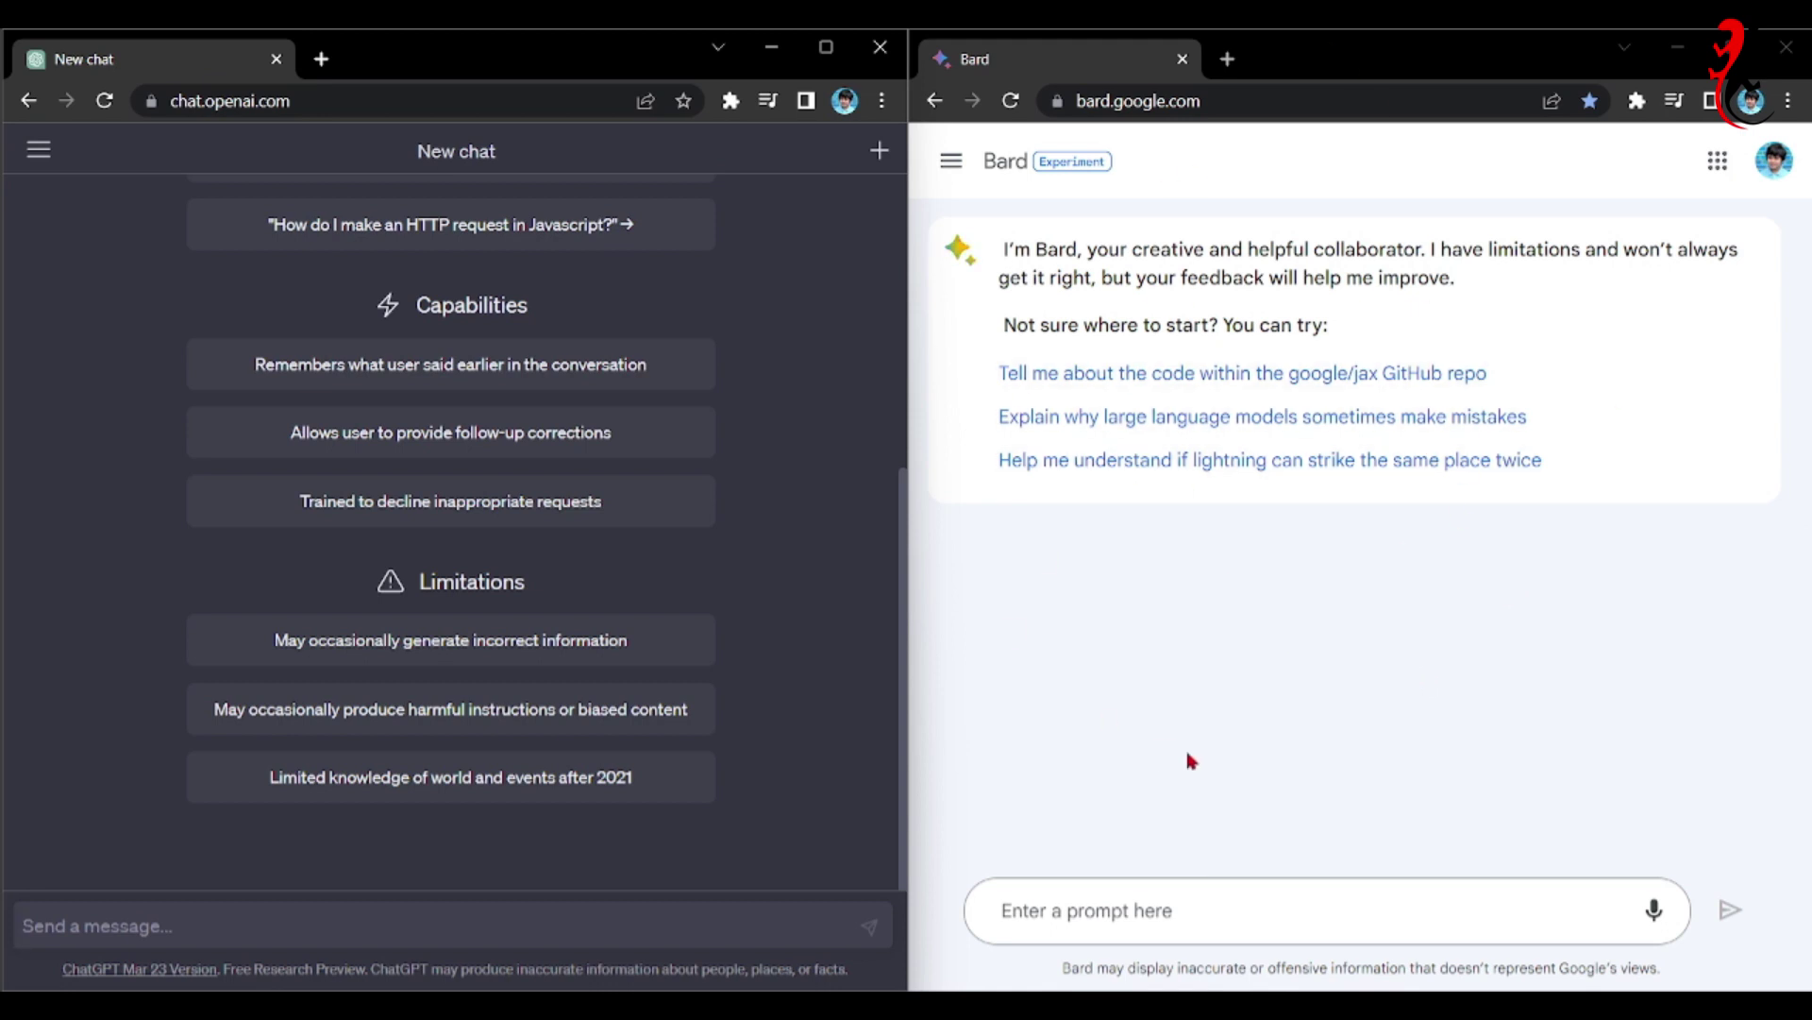
Ask both ChatGPT and Bard the question "Who invented the internet?".
click(1118, 903)
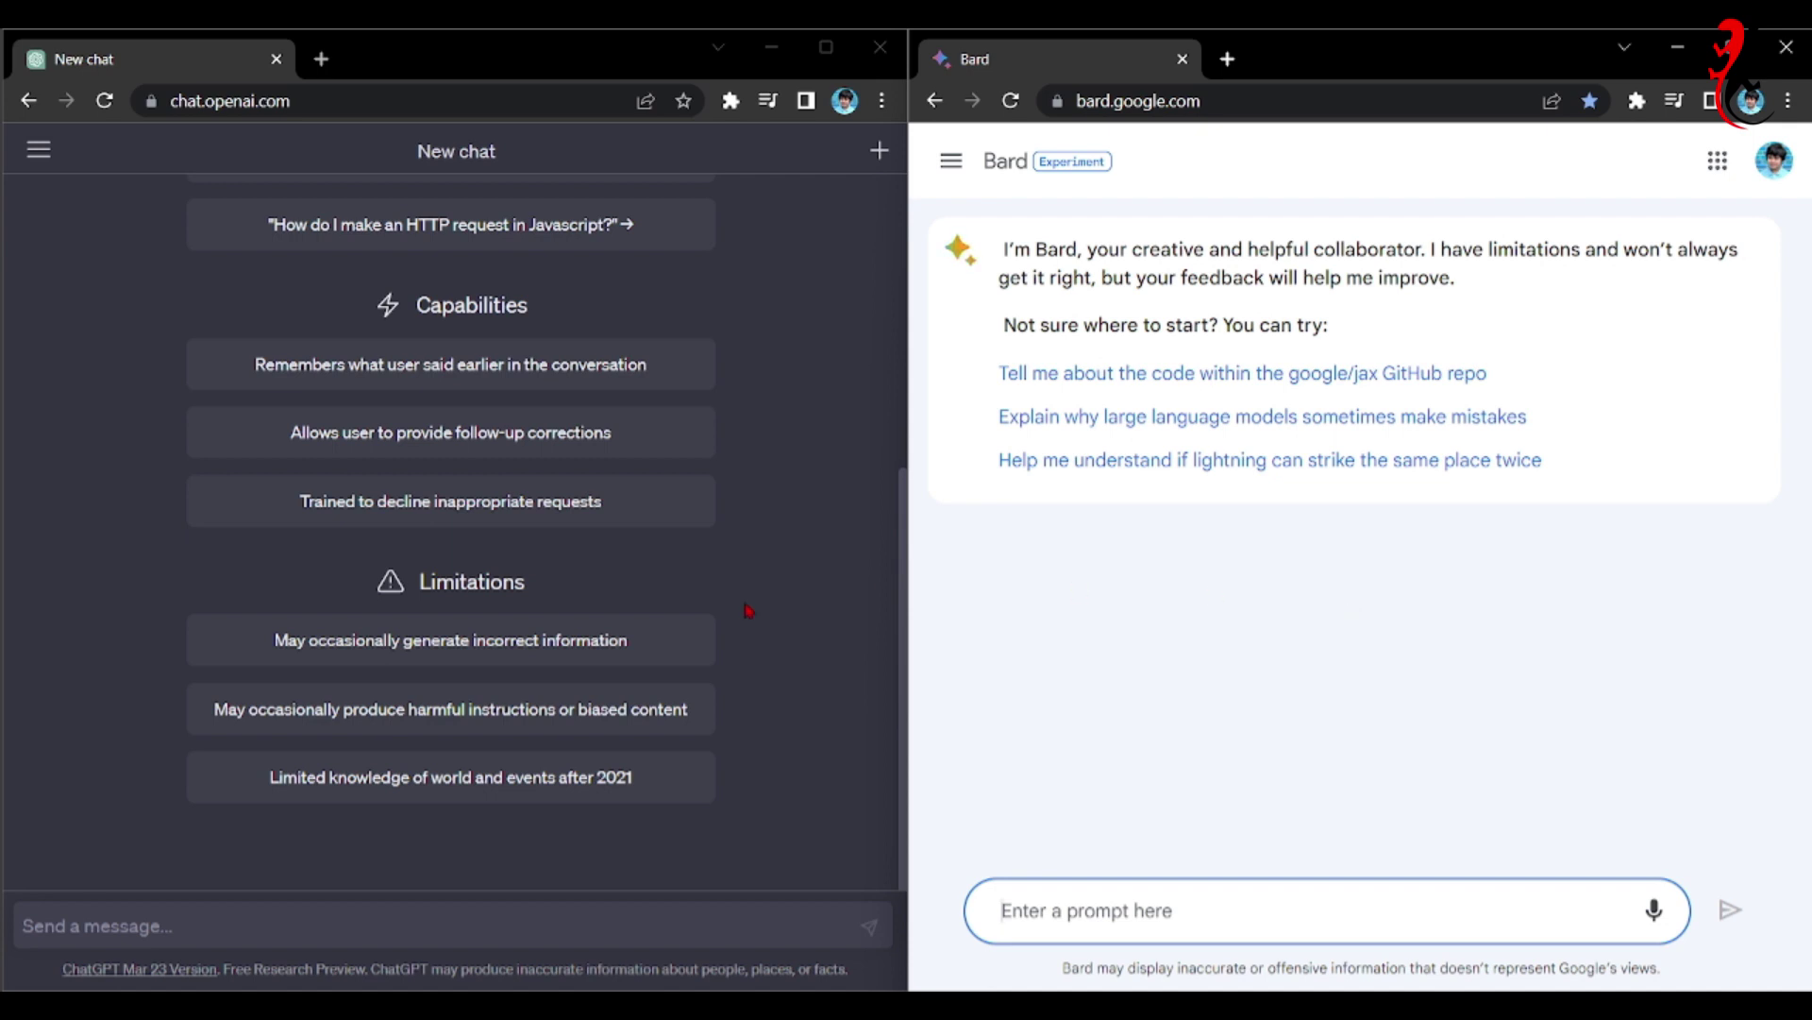
click(433, 925)
text(Who invented the internet?)
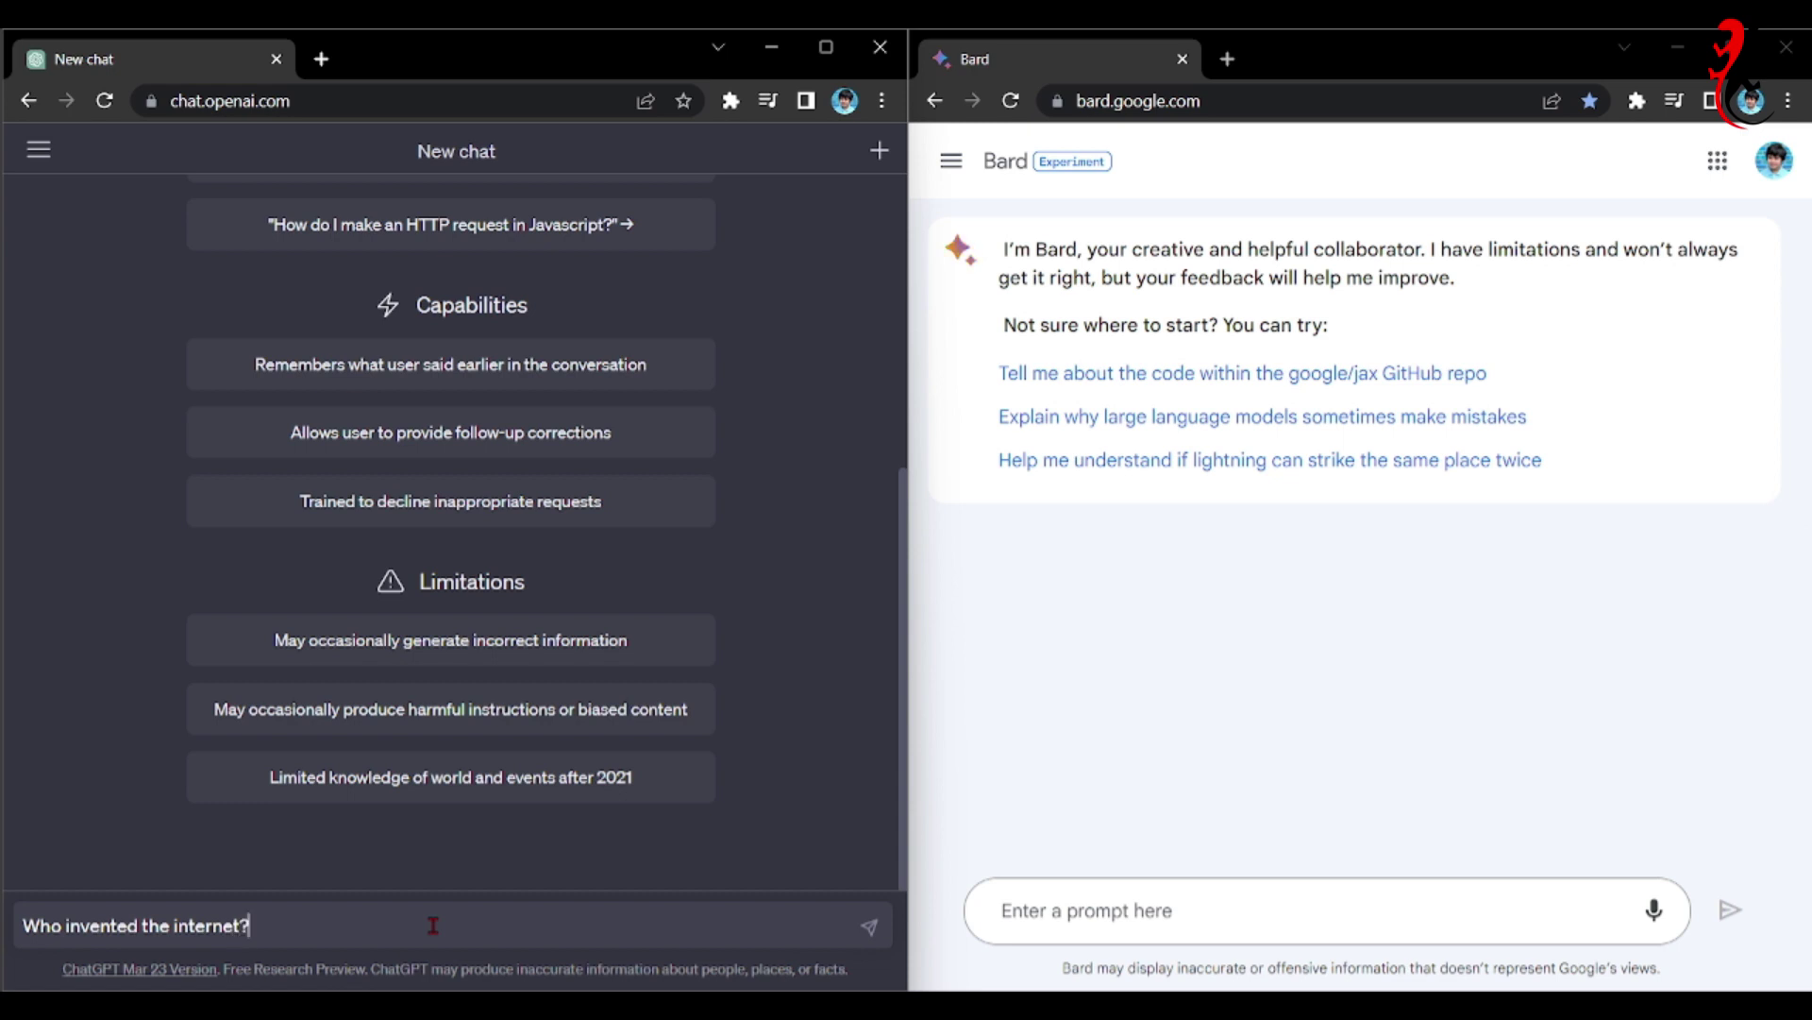
key(ctrl+a)
key(ctrl+c)
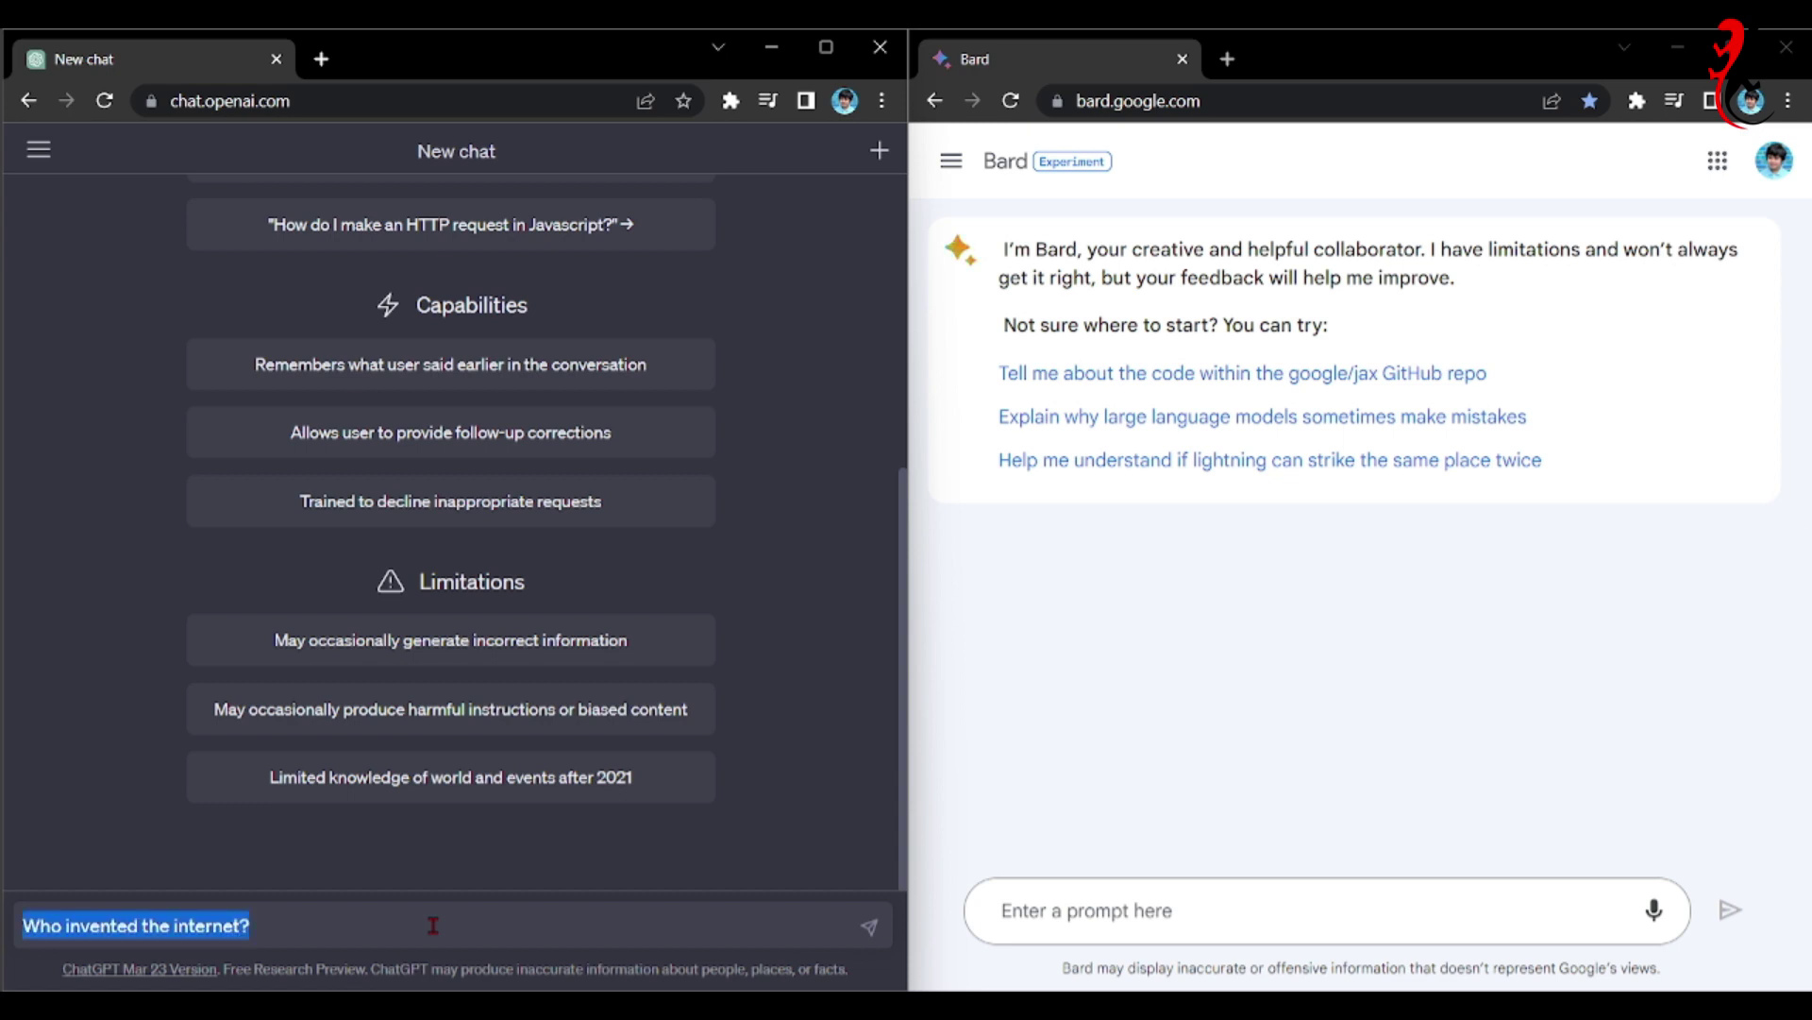
click(1127, 916)
key(ctrl+v)
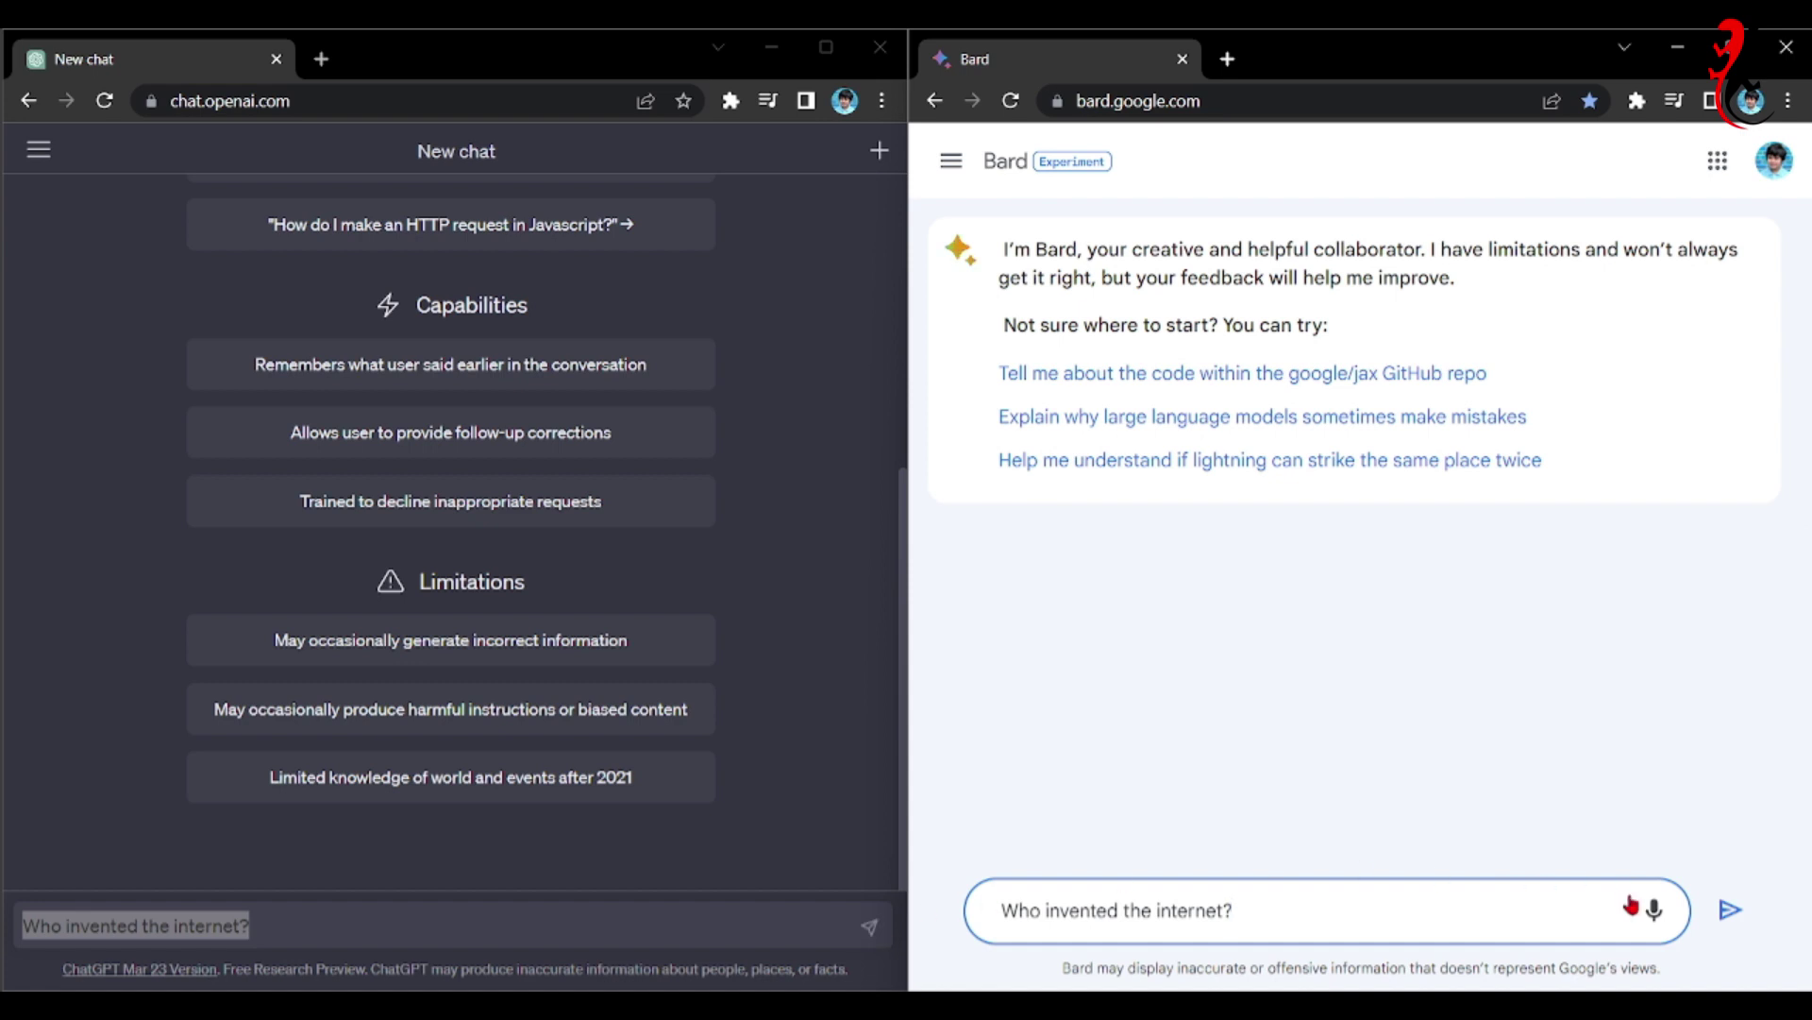
click(1733, 923)
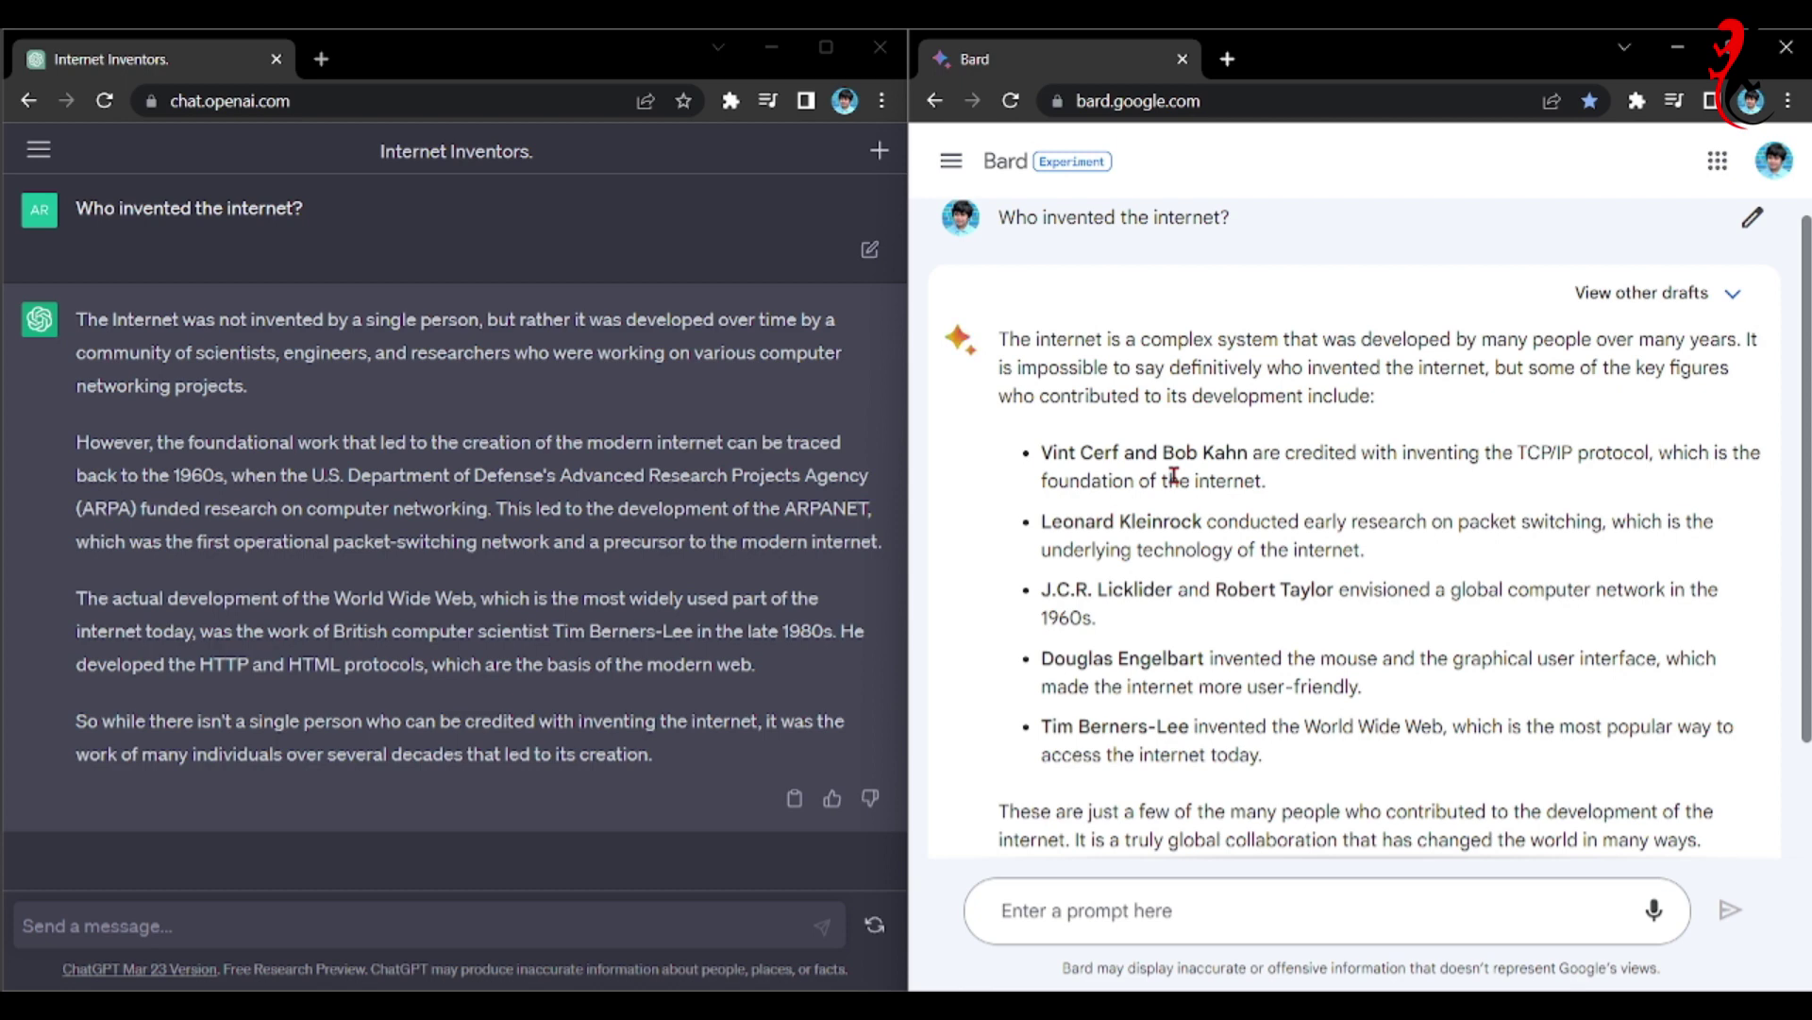
Compare the opening paragraphs of Bard's and ChatGPT's answers on who invented the internet.
drag(1445, 401, 1008, 340)
click(810, 309)
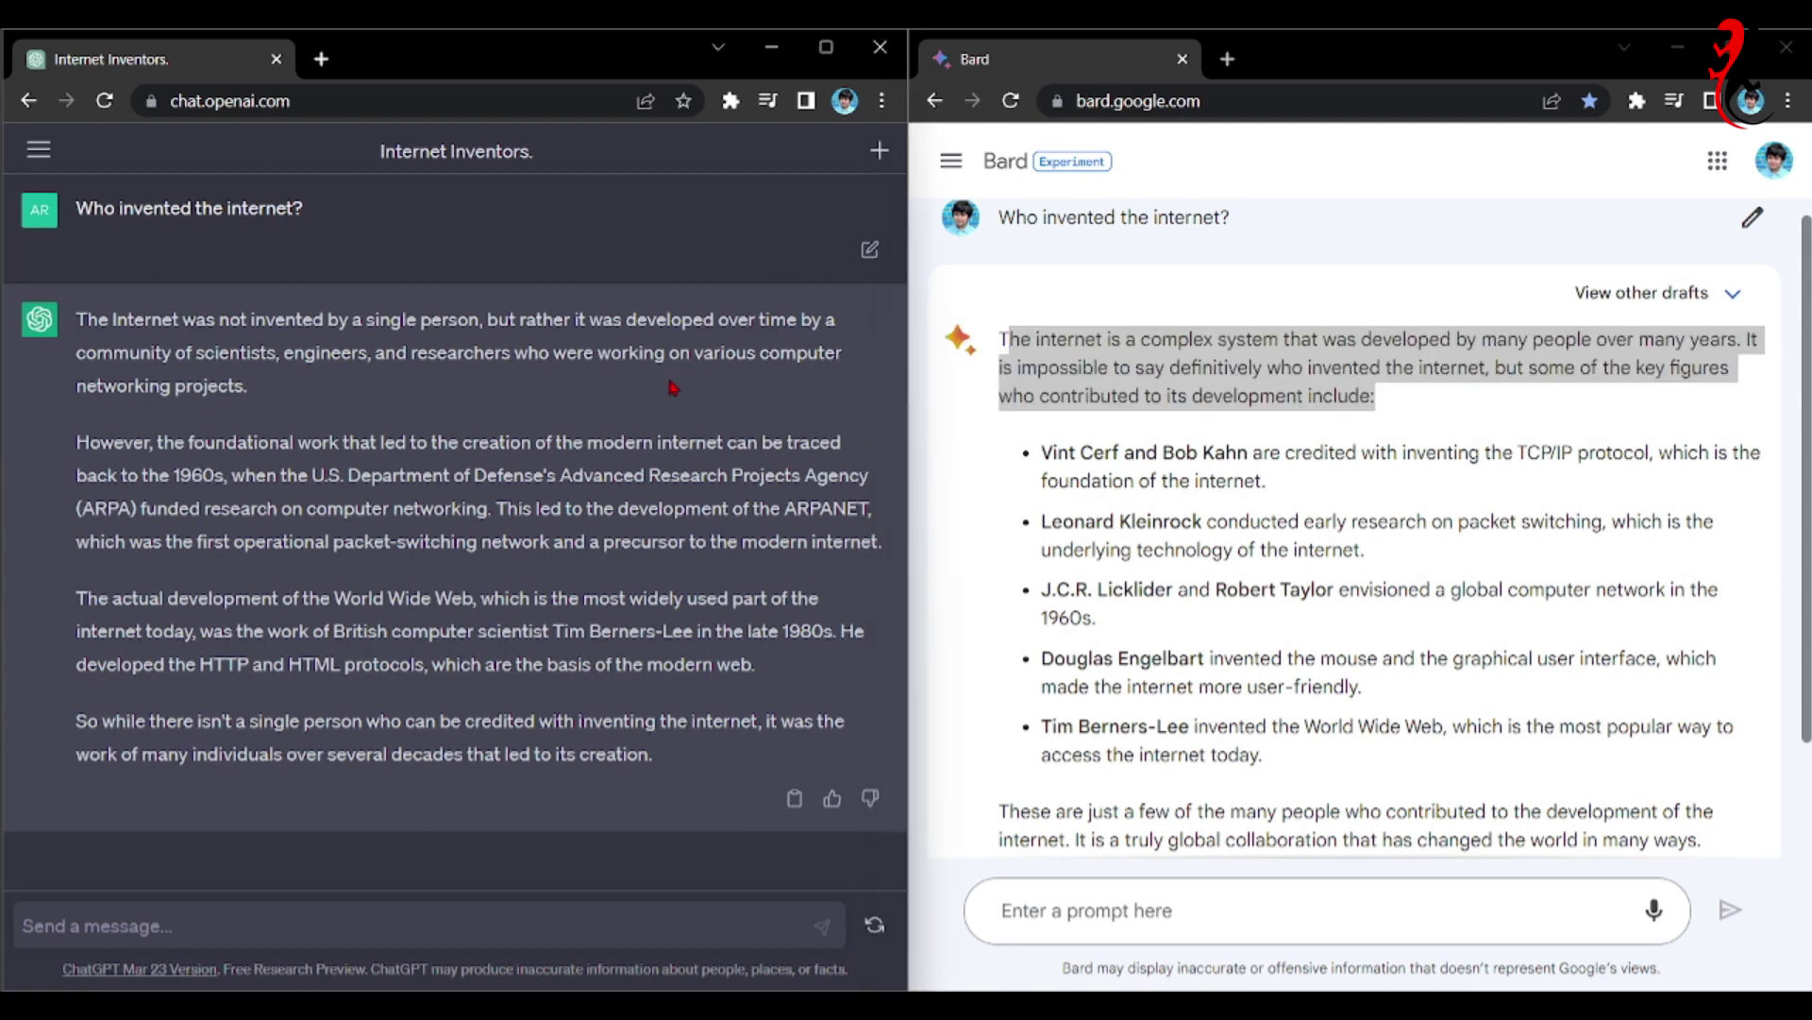
click(1377, 267)
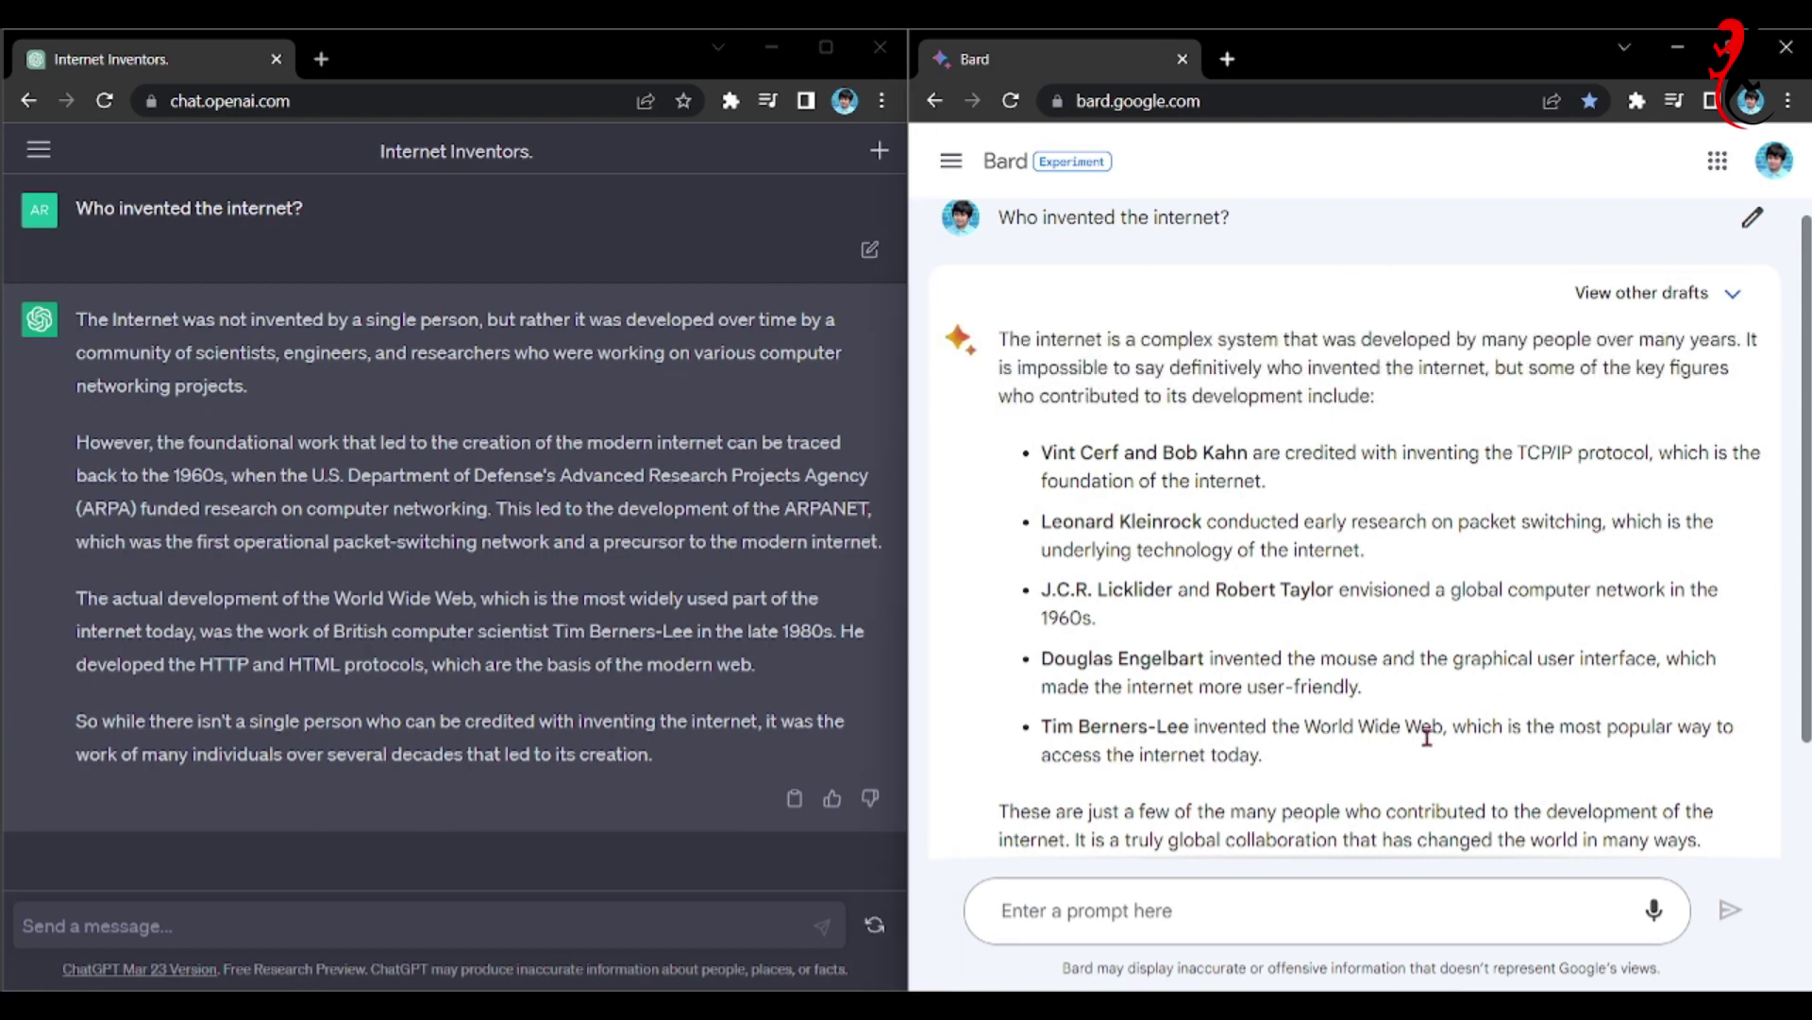
Examine the bulleted list of key contributors in Bard's answer, including the entry on Tim Berners-Lee.
drag(1192, 725, 1050, 727)
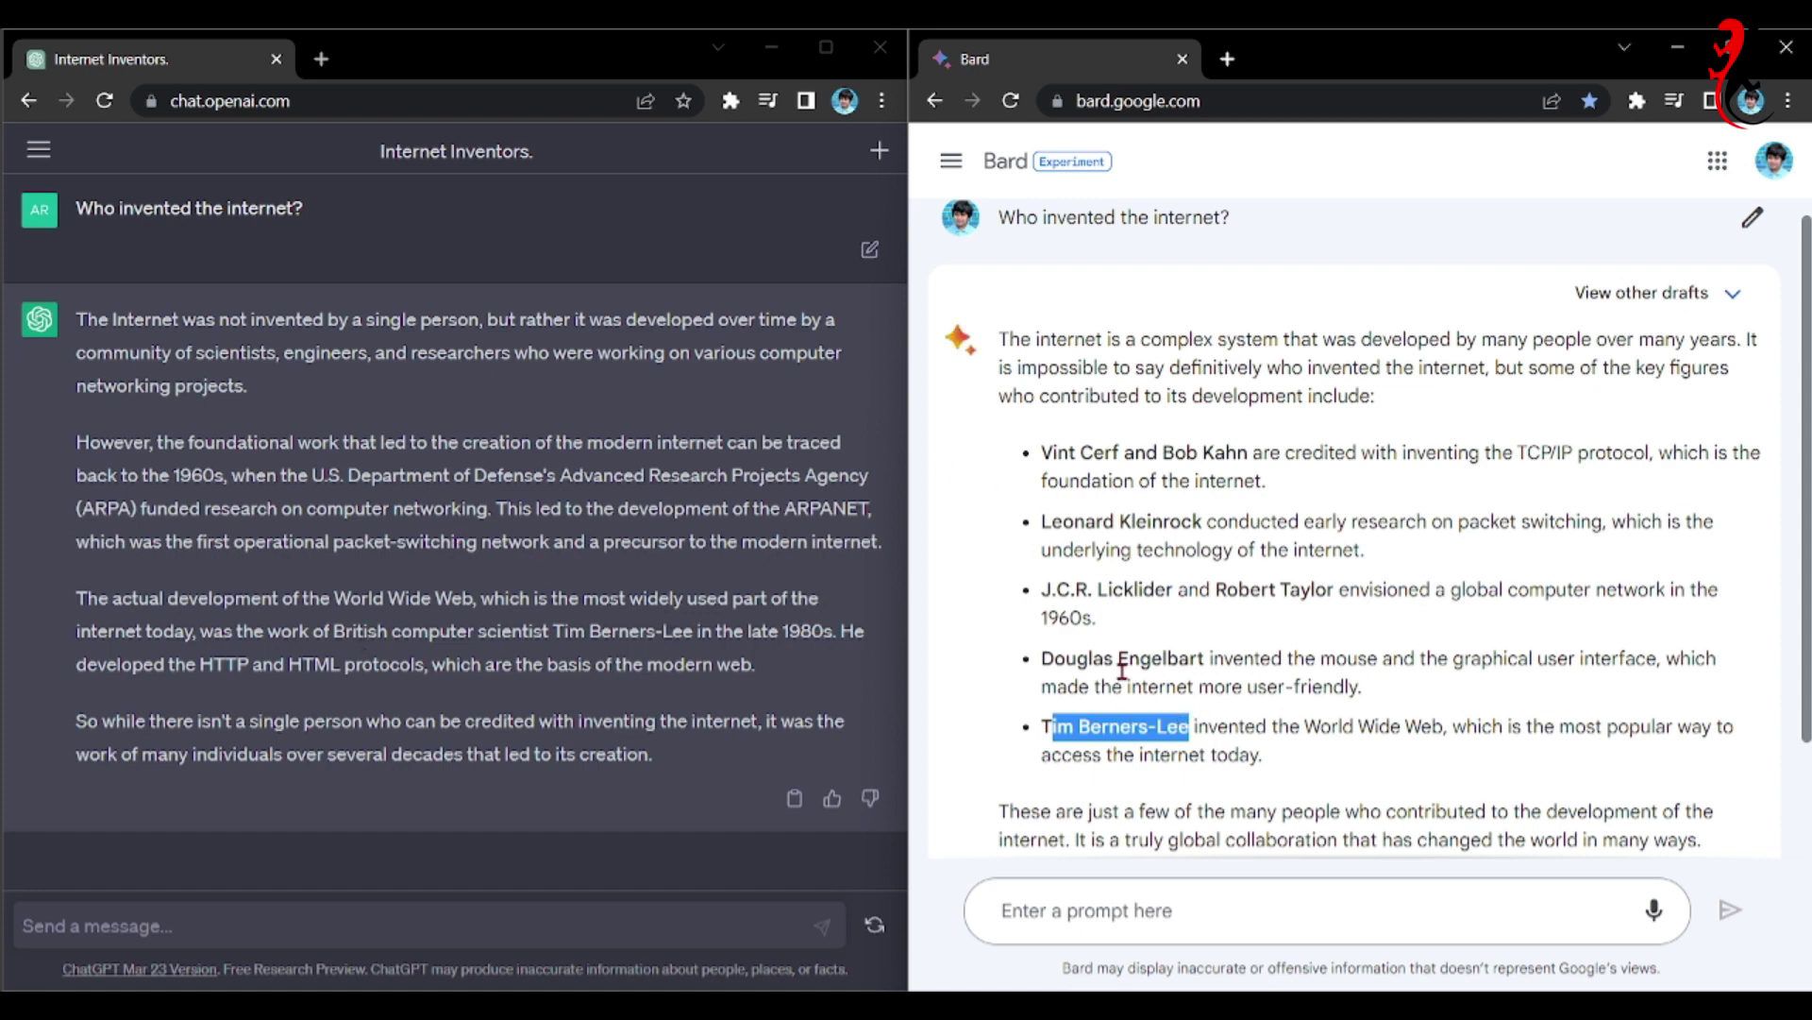
click(1584, 473)
scroll(1584, 473, down, 2)
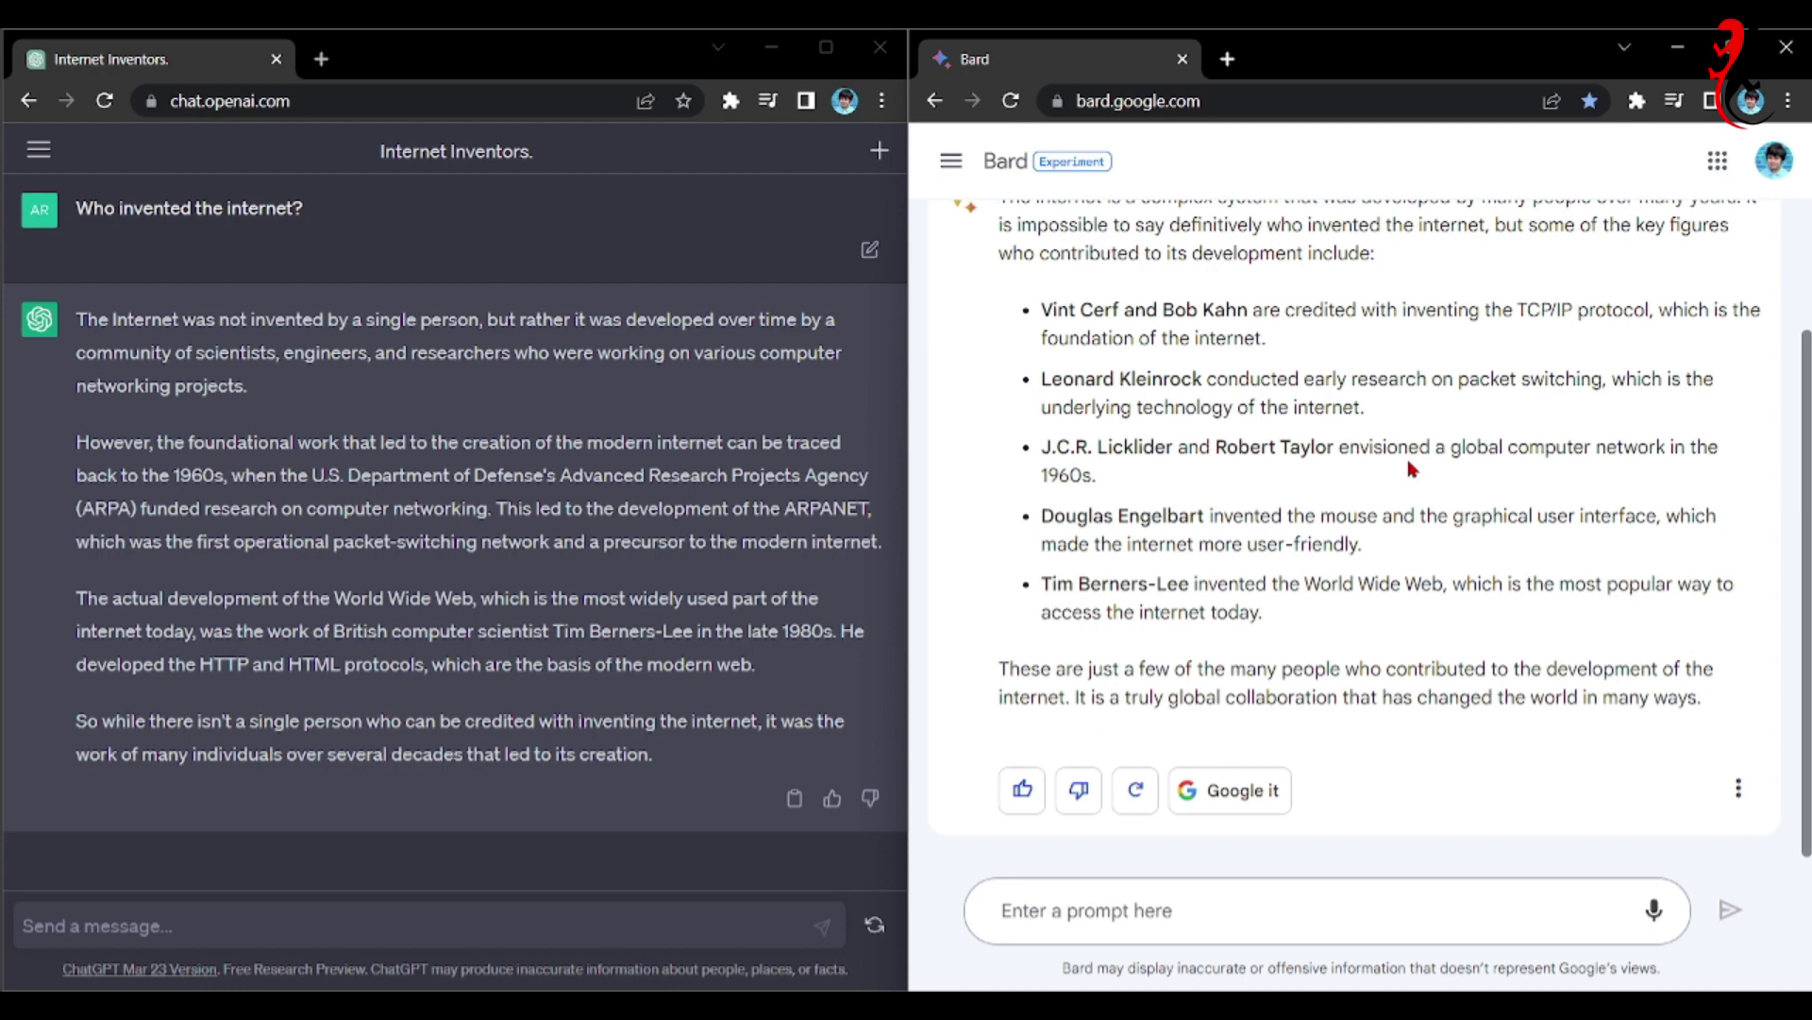
drag(1052, 310, 1303, 577)
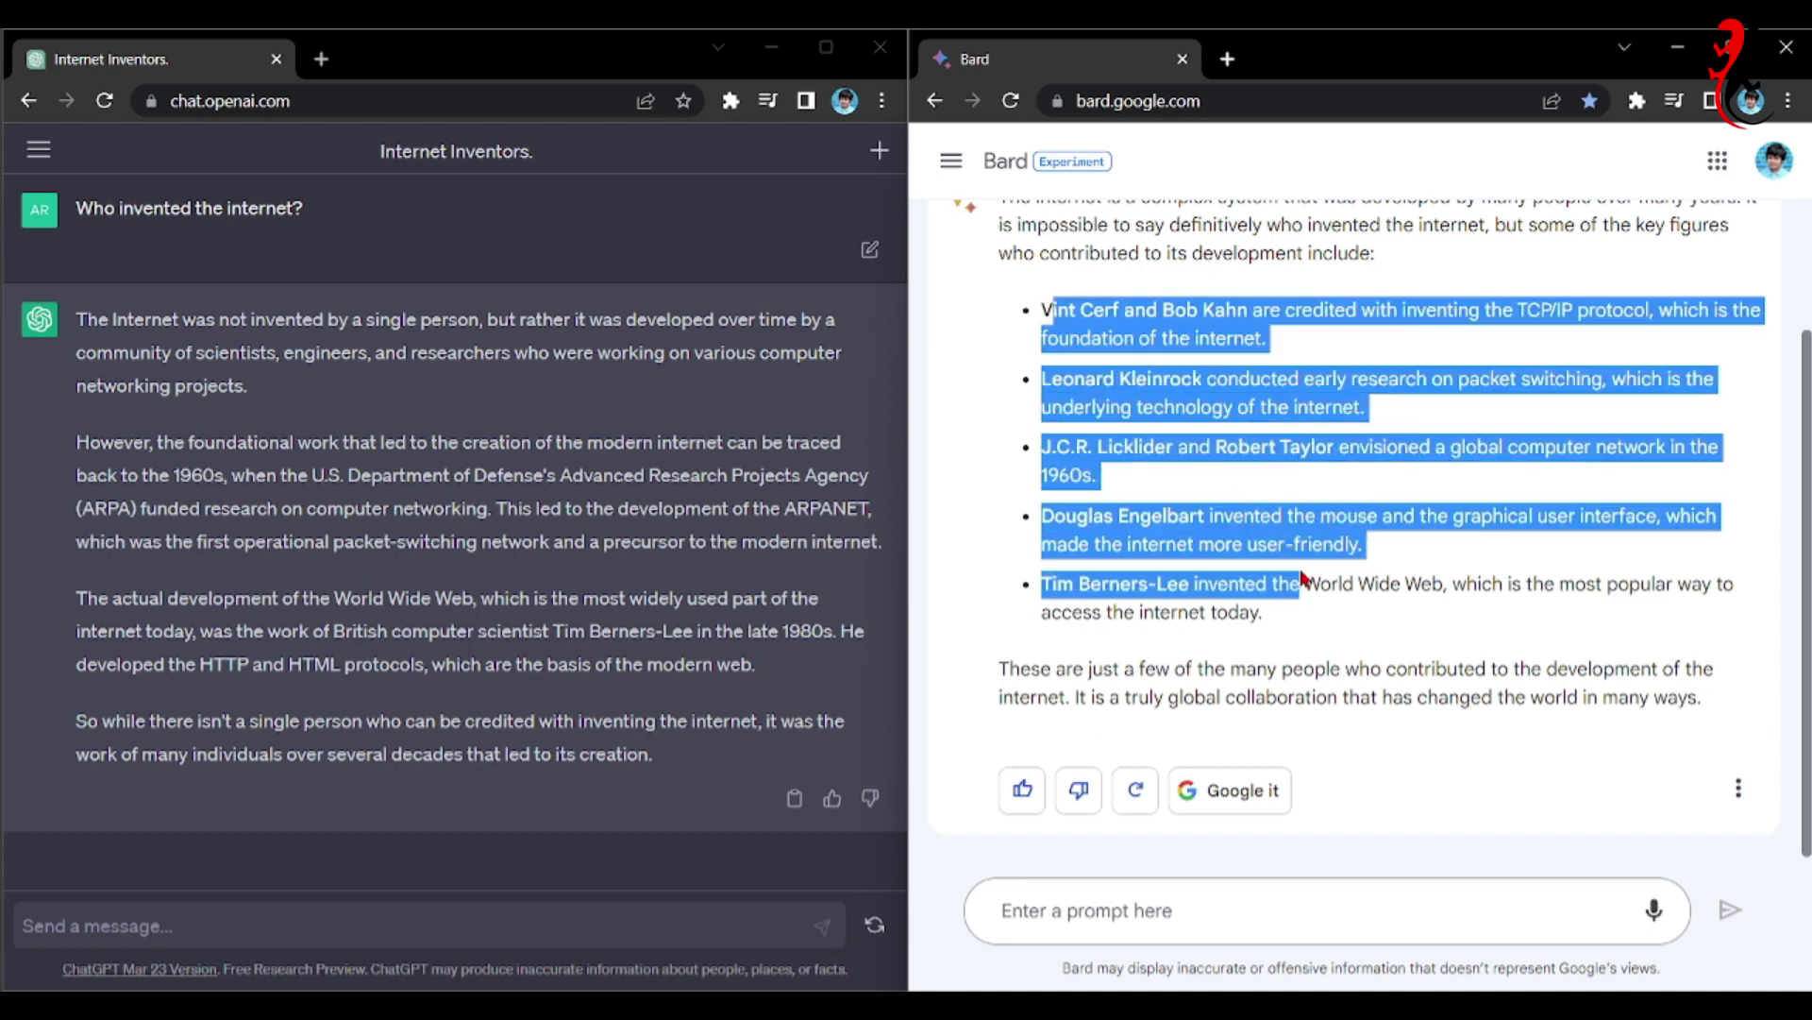
click(1019, 360)
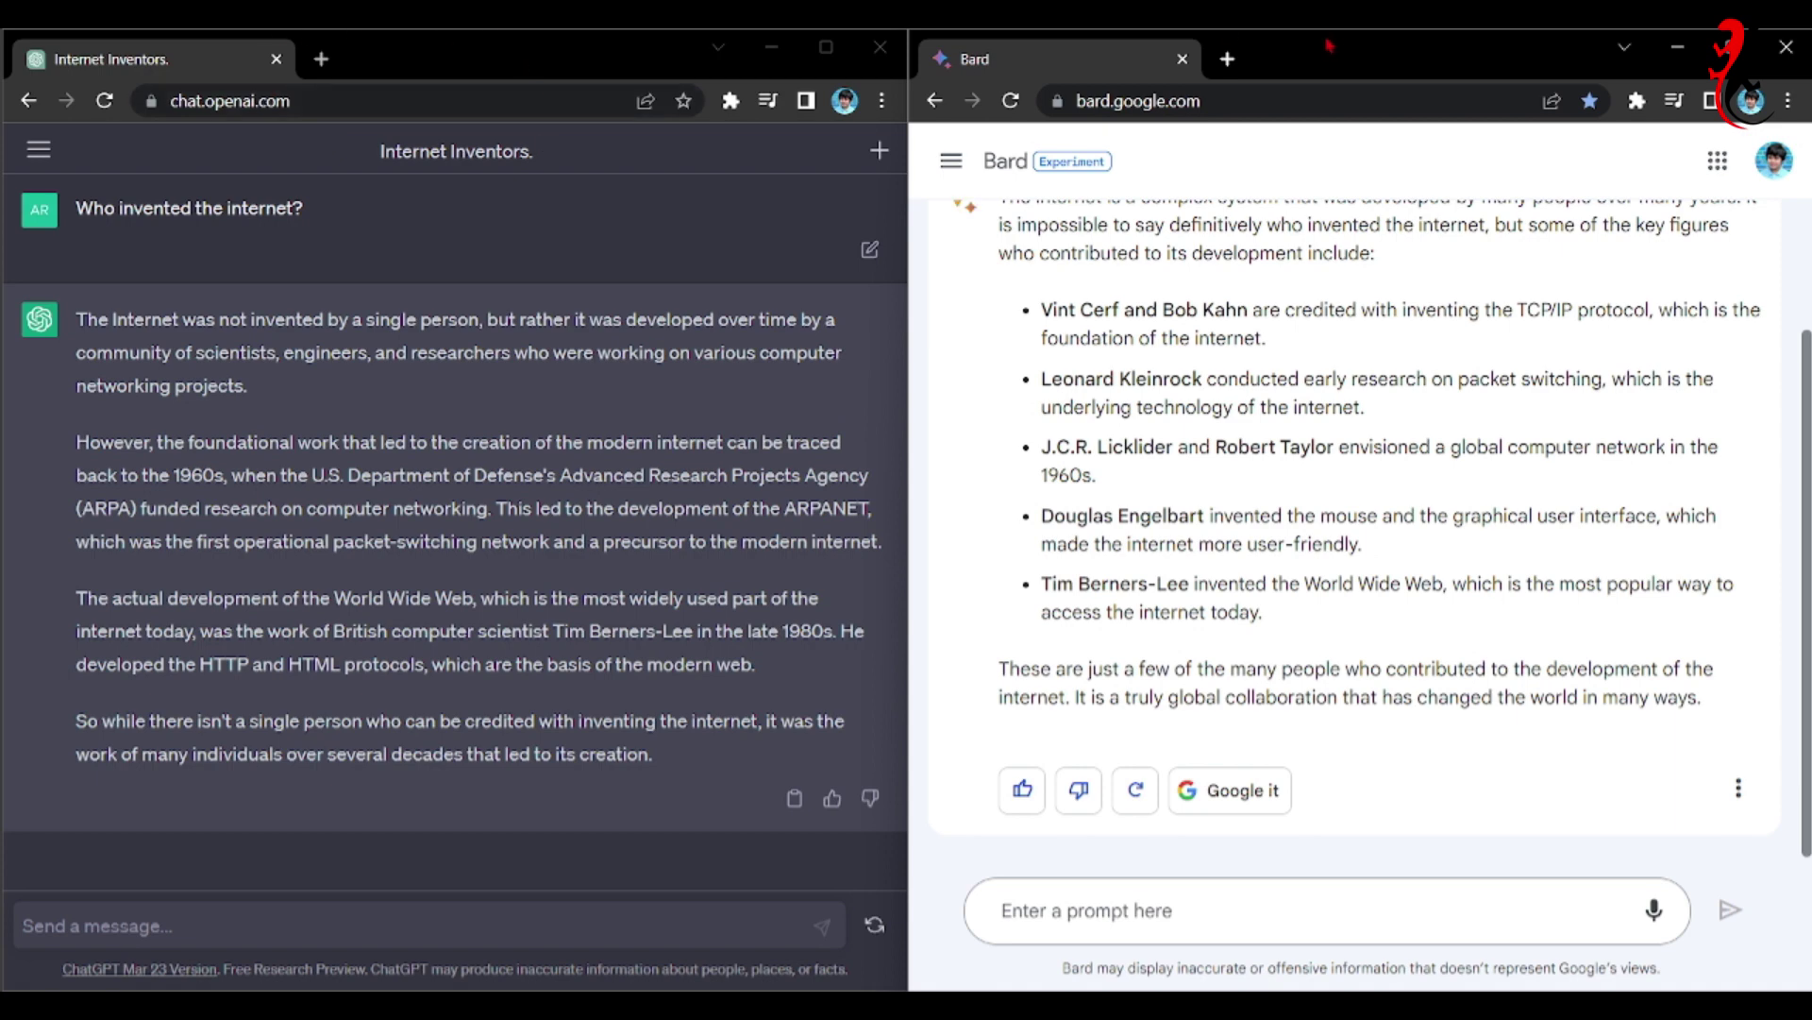
click(1046, 1008)
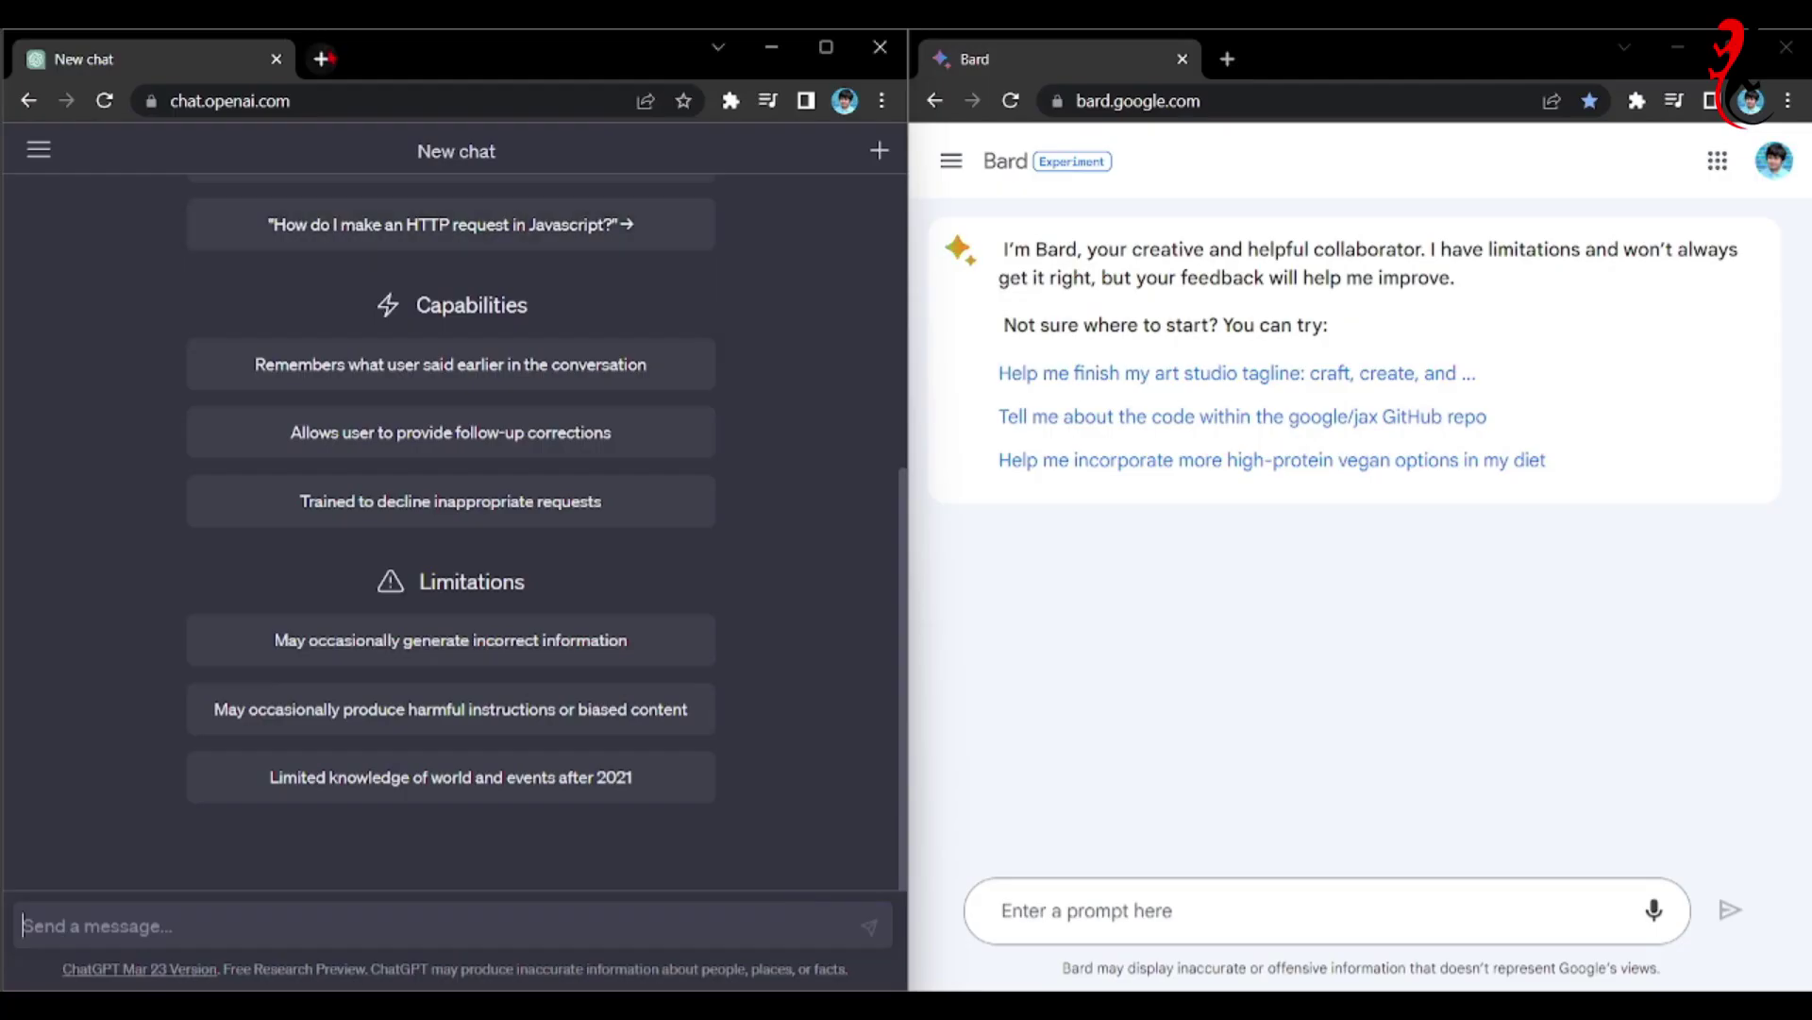
click(321, 59)
text(https://www.un.org/en/climatechange/what-is-climate-change)
key(Return)
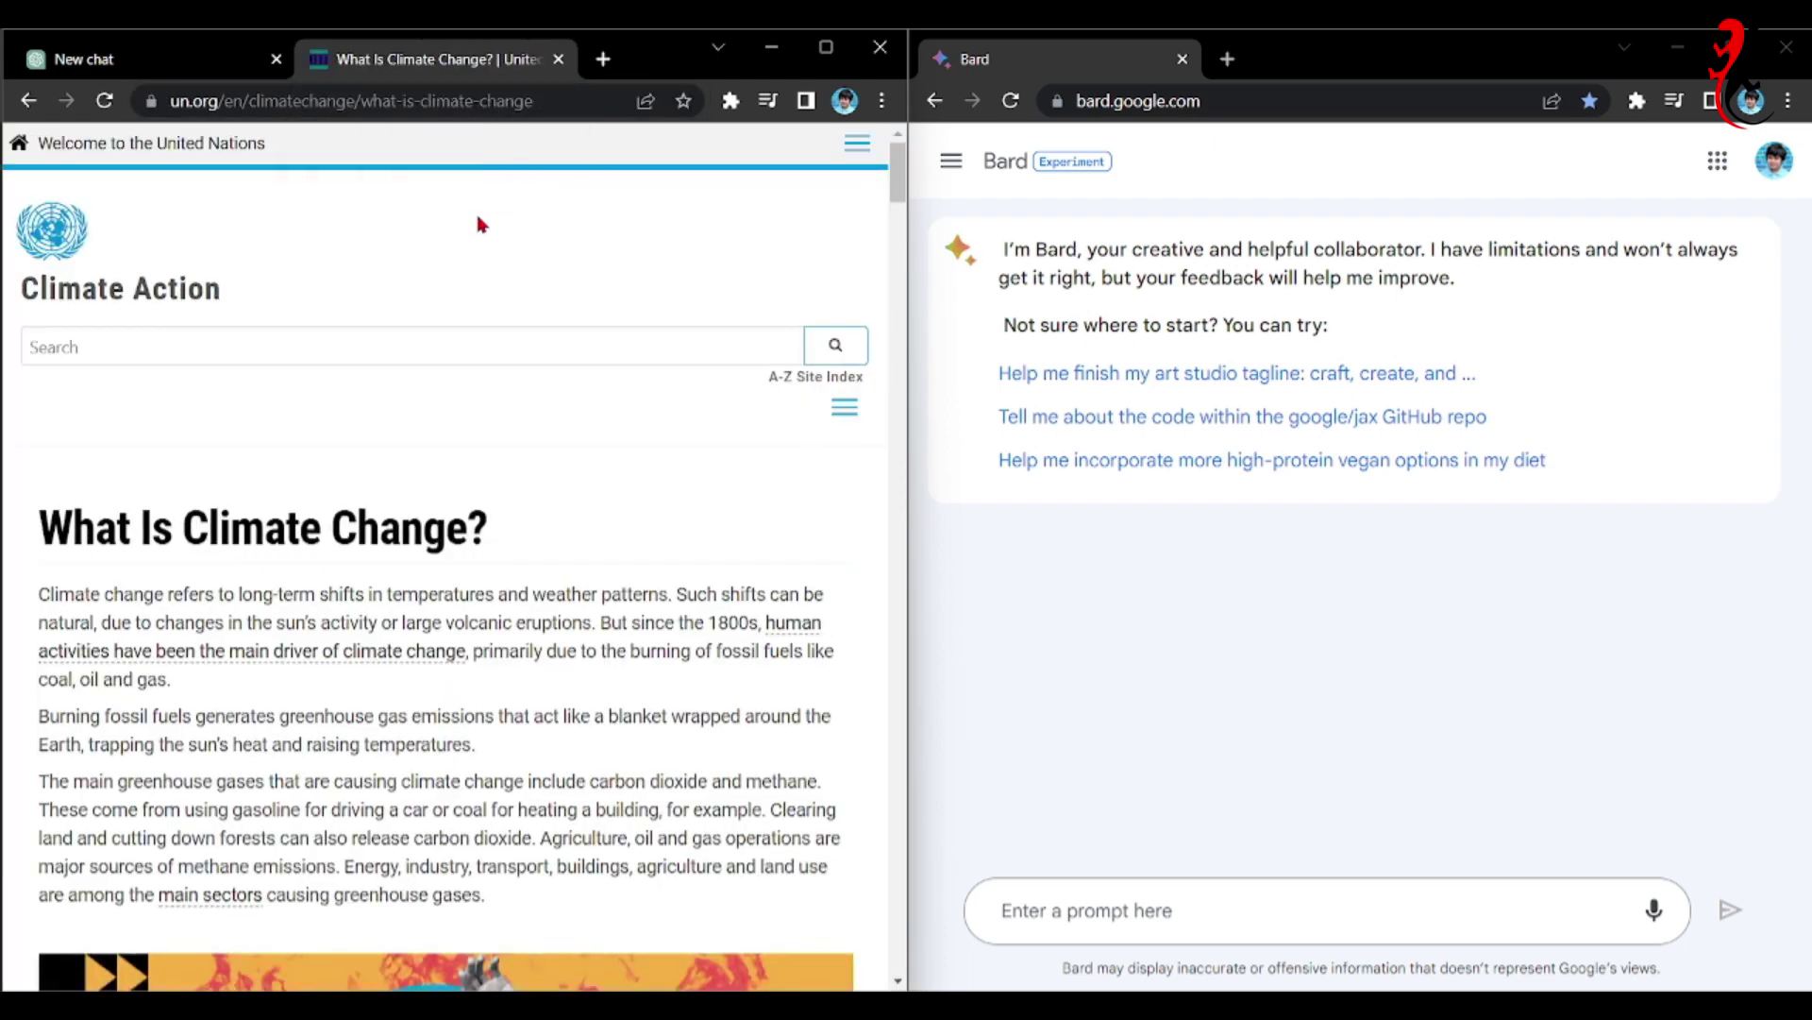
scroll(481, 225, down, 10)
scroll(482, 224, up, 3)
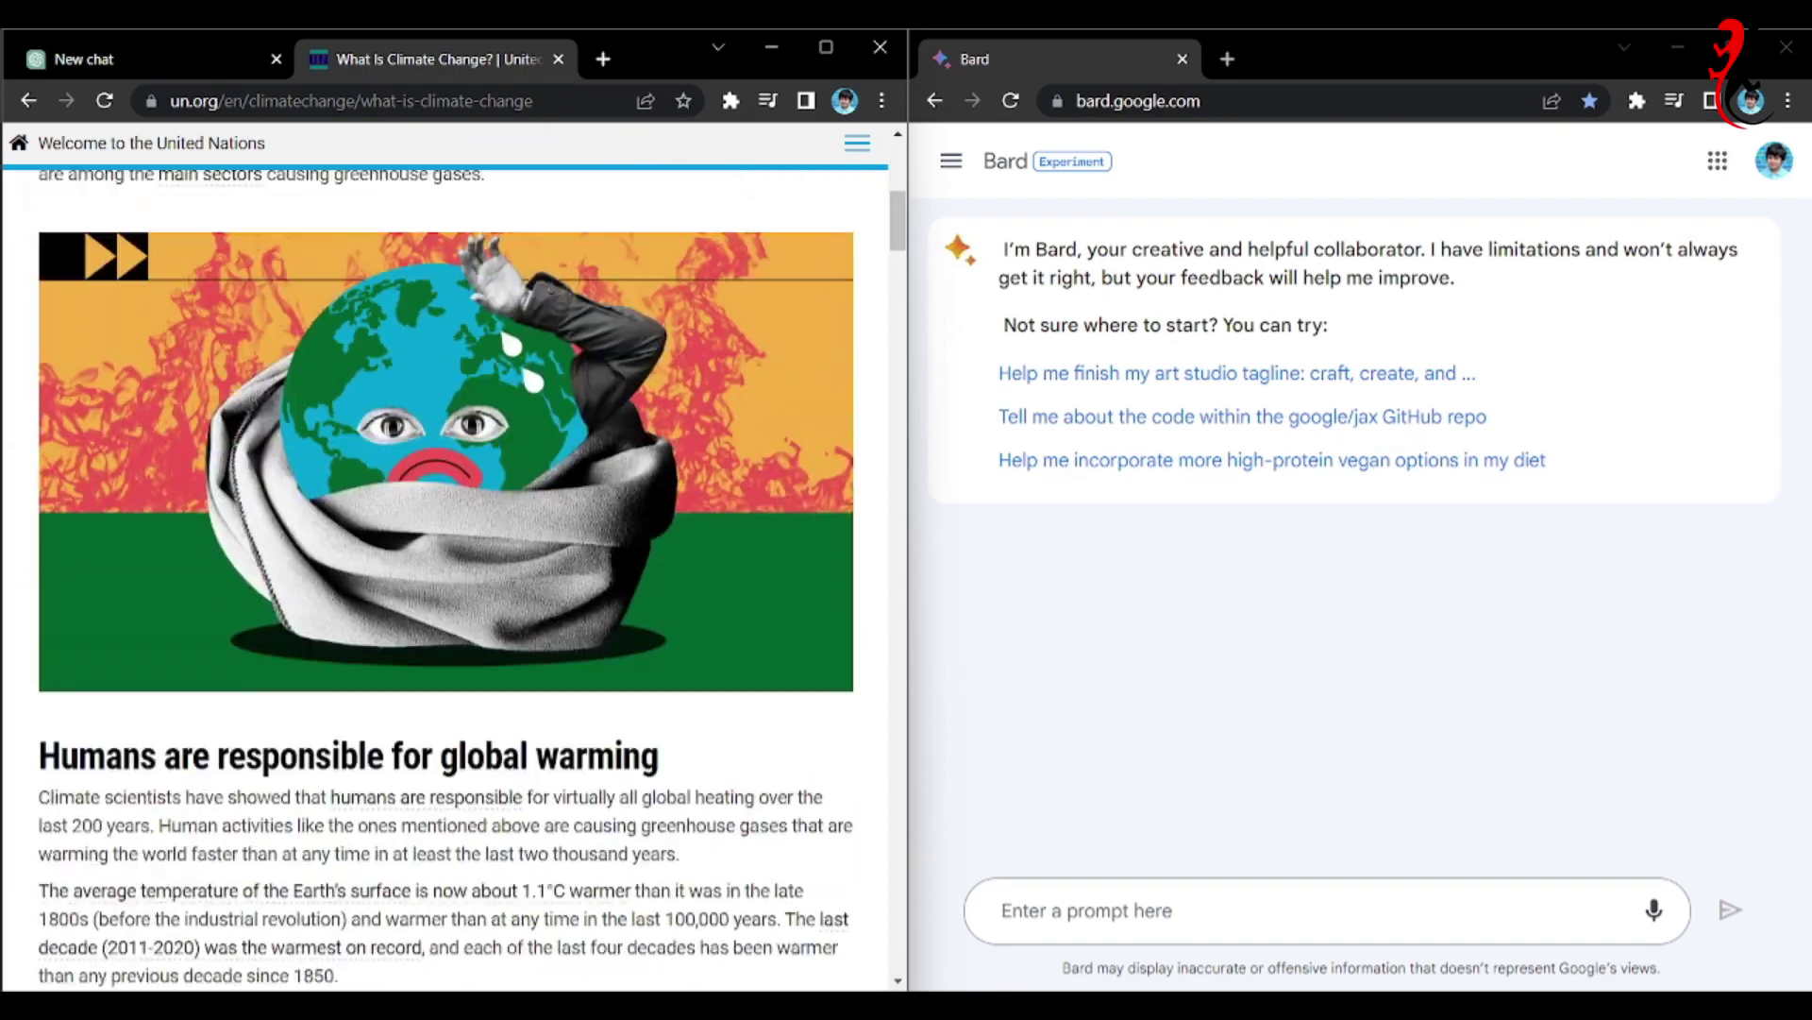
scroll(453, 576, down, 12)
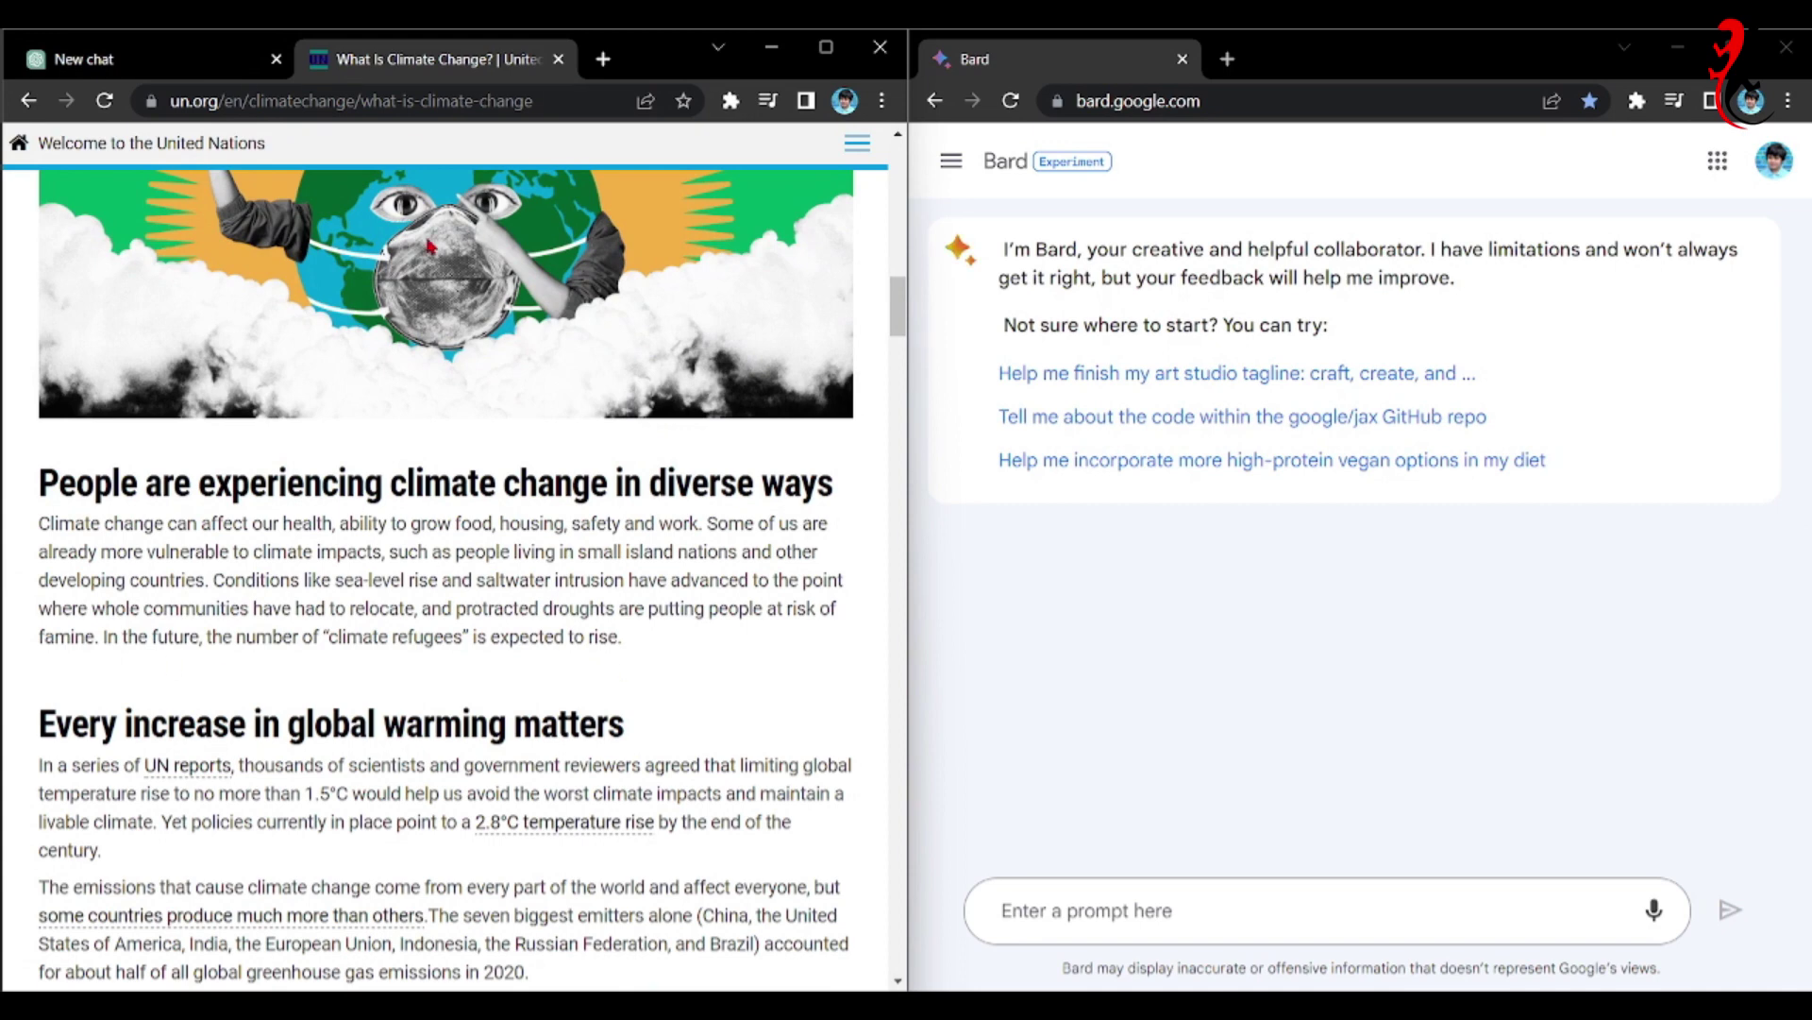
click(560, 60)
click(557, 911)
text(Sum)
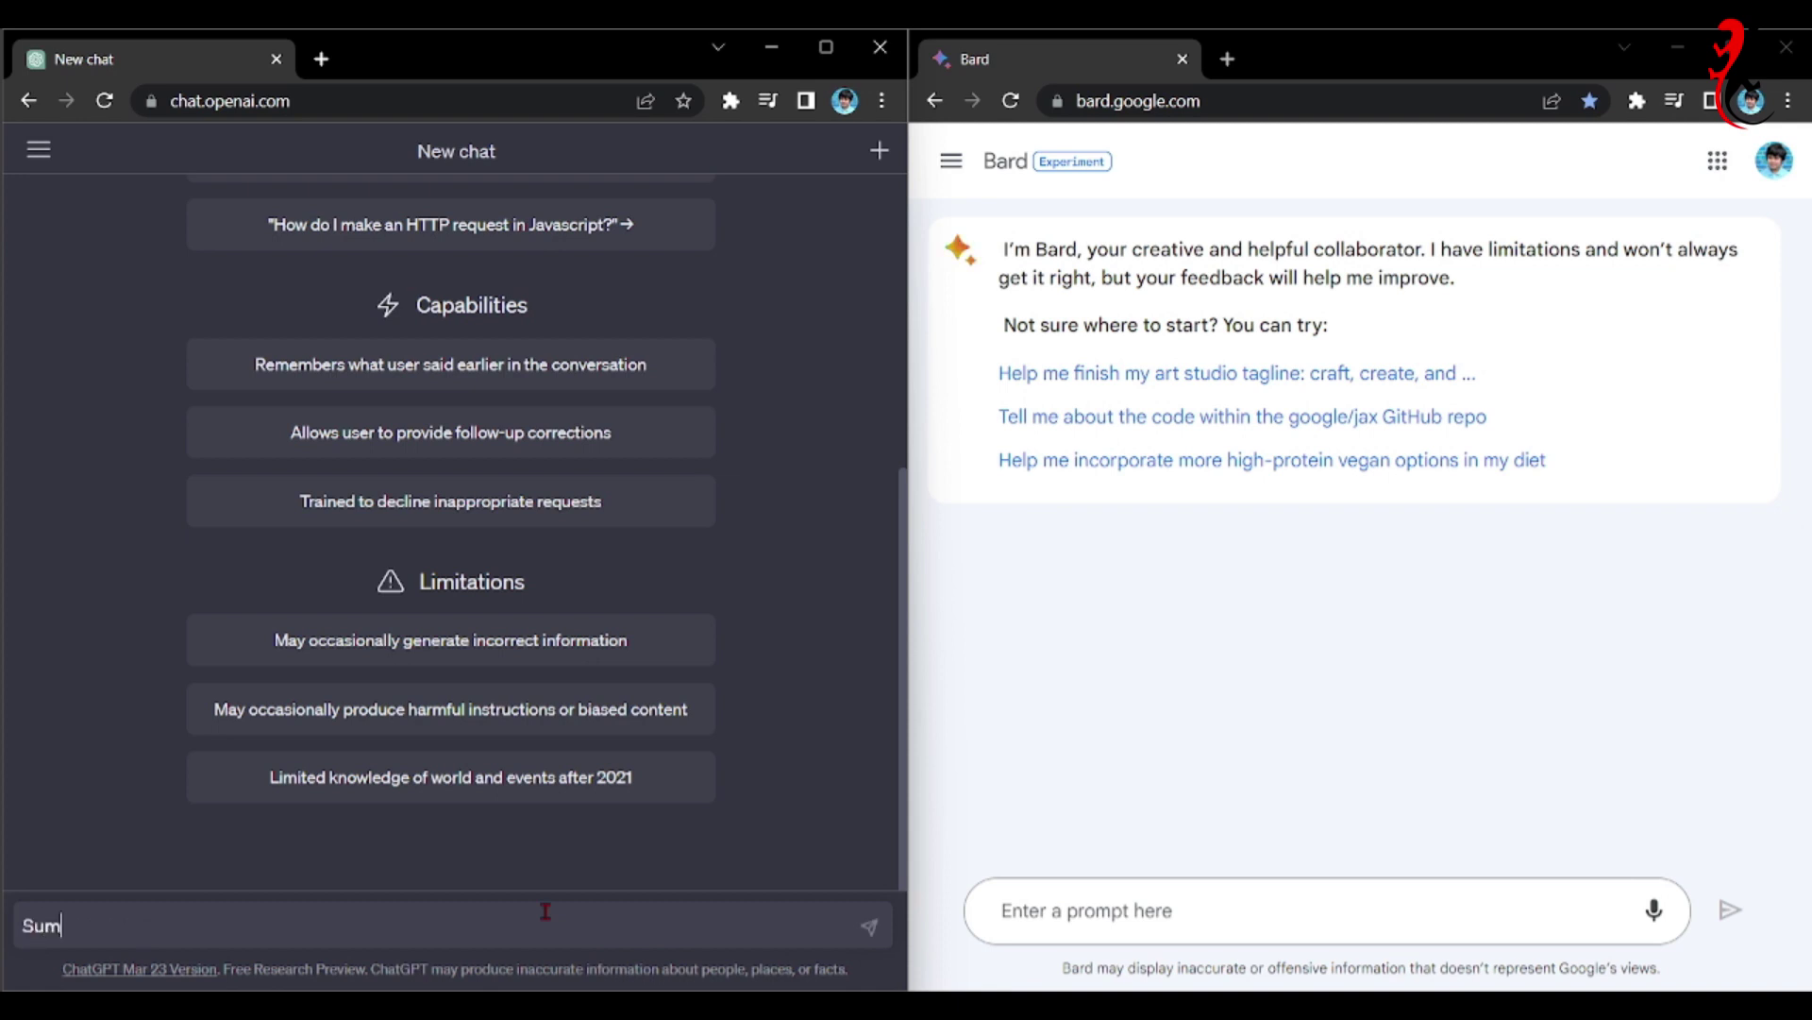
text(marize this a)
text(ad)
key(BackSpace)
text(rtickle)
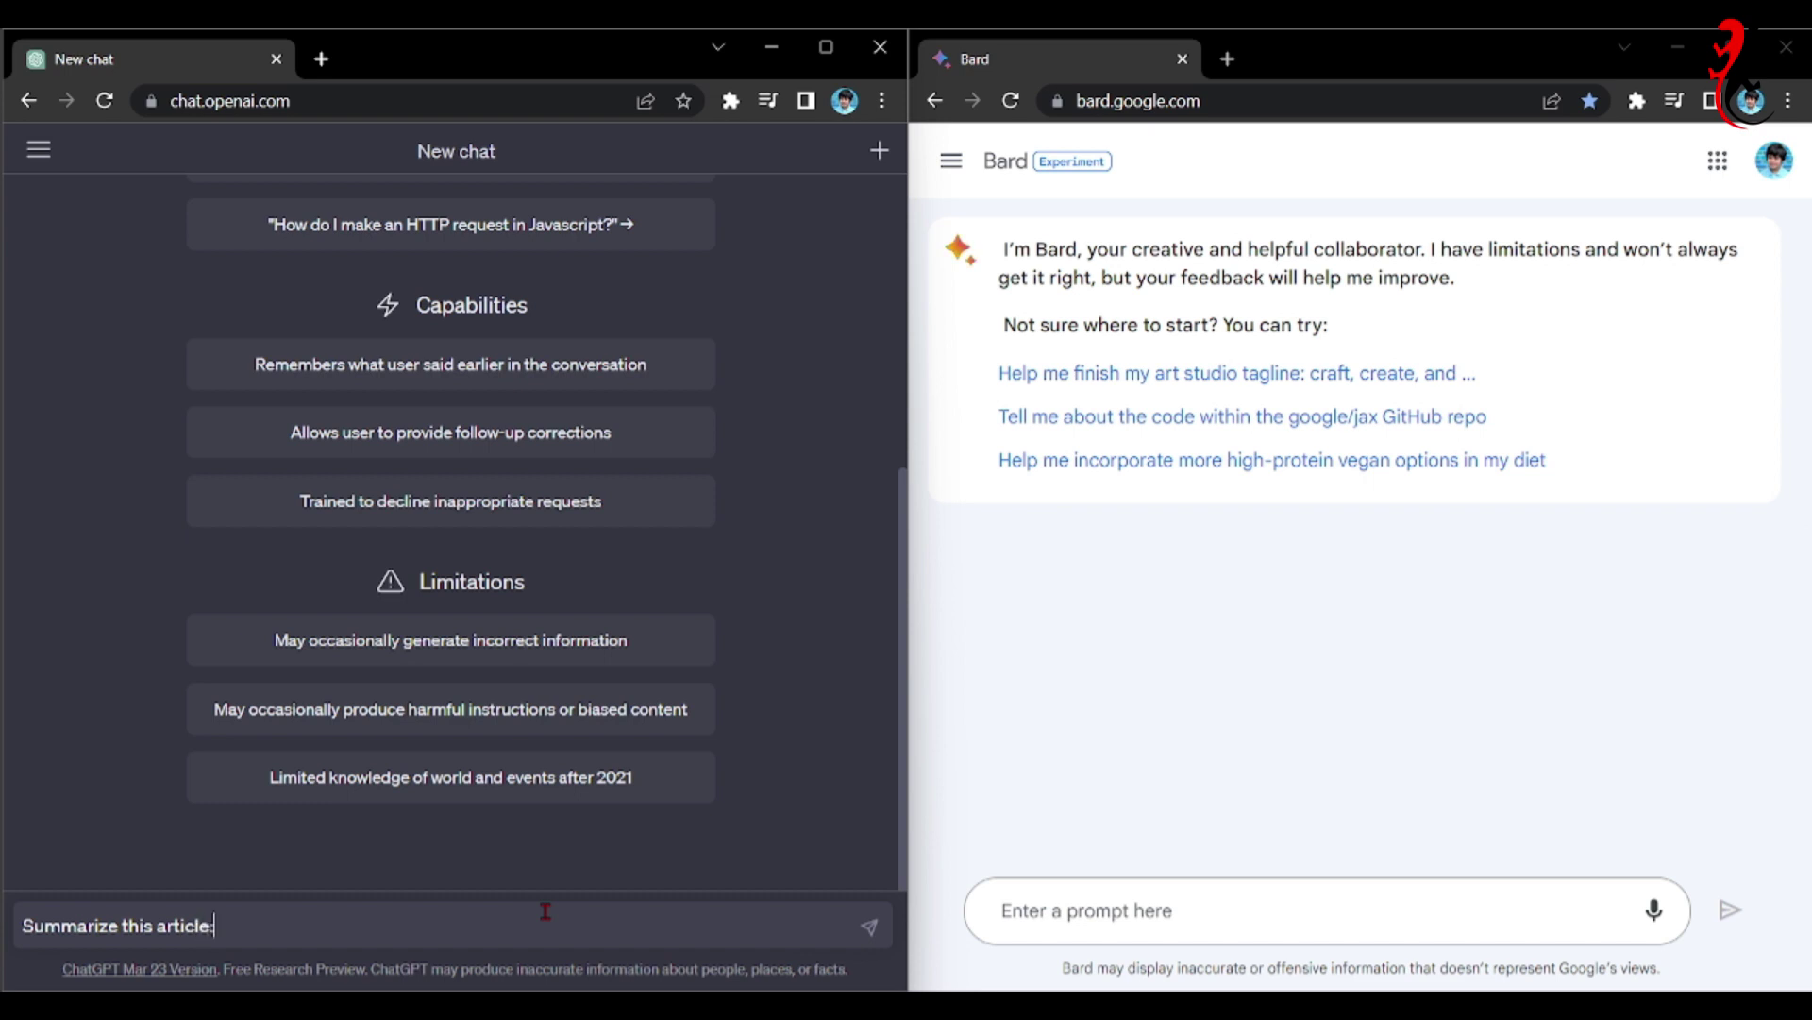
text(:)
key(shift+Return)
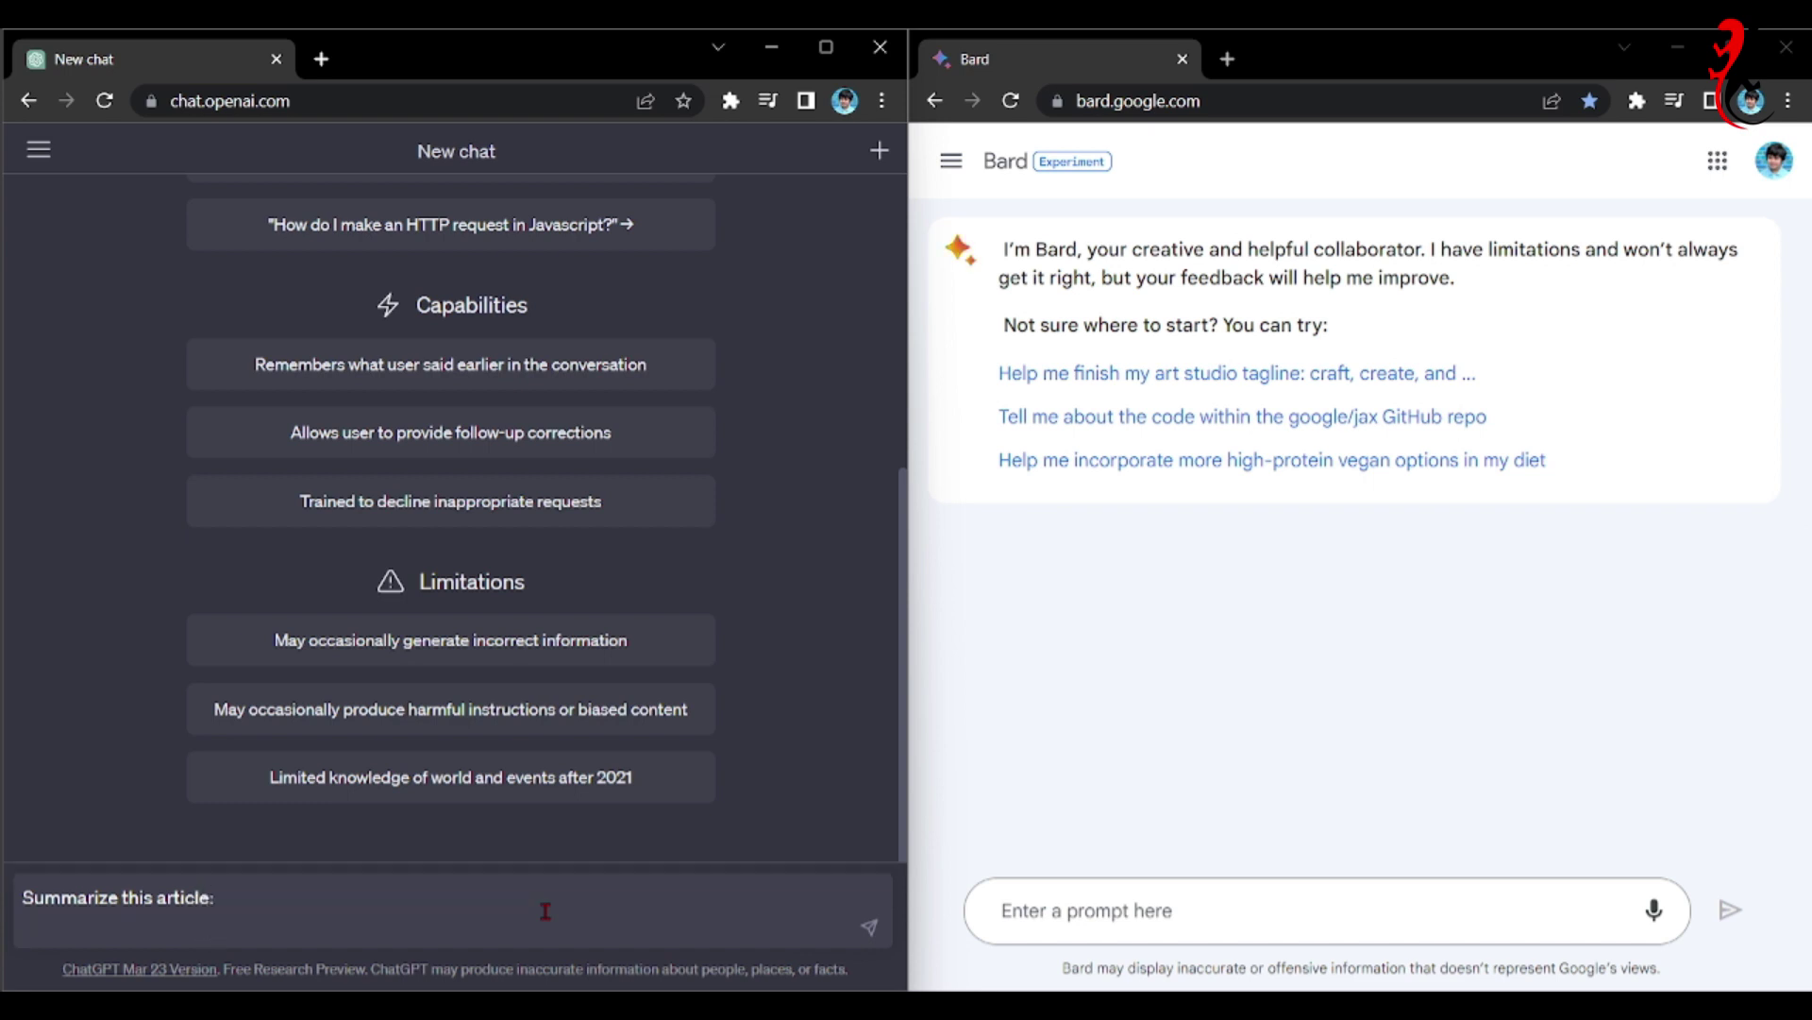
text(https://www.un.org/en/climatechange/what-is-climate-change)
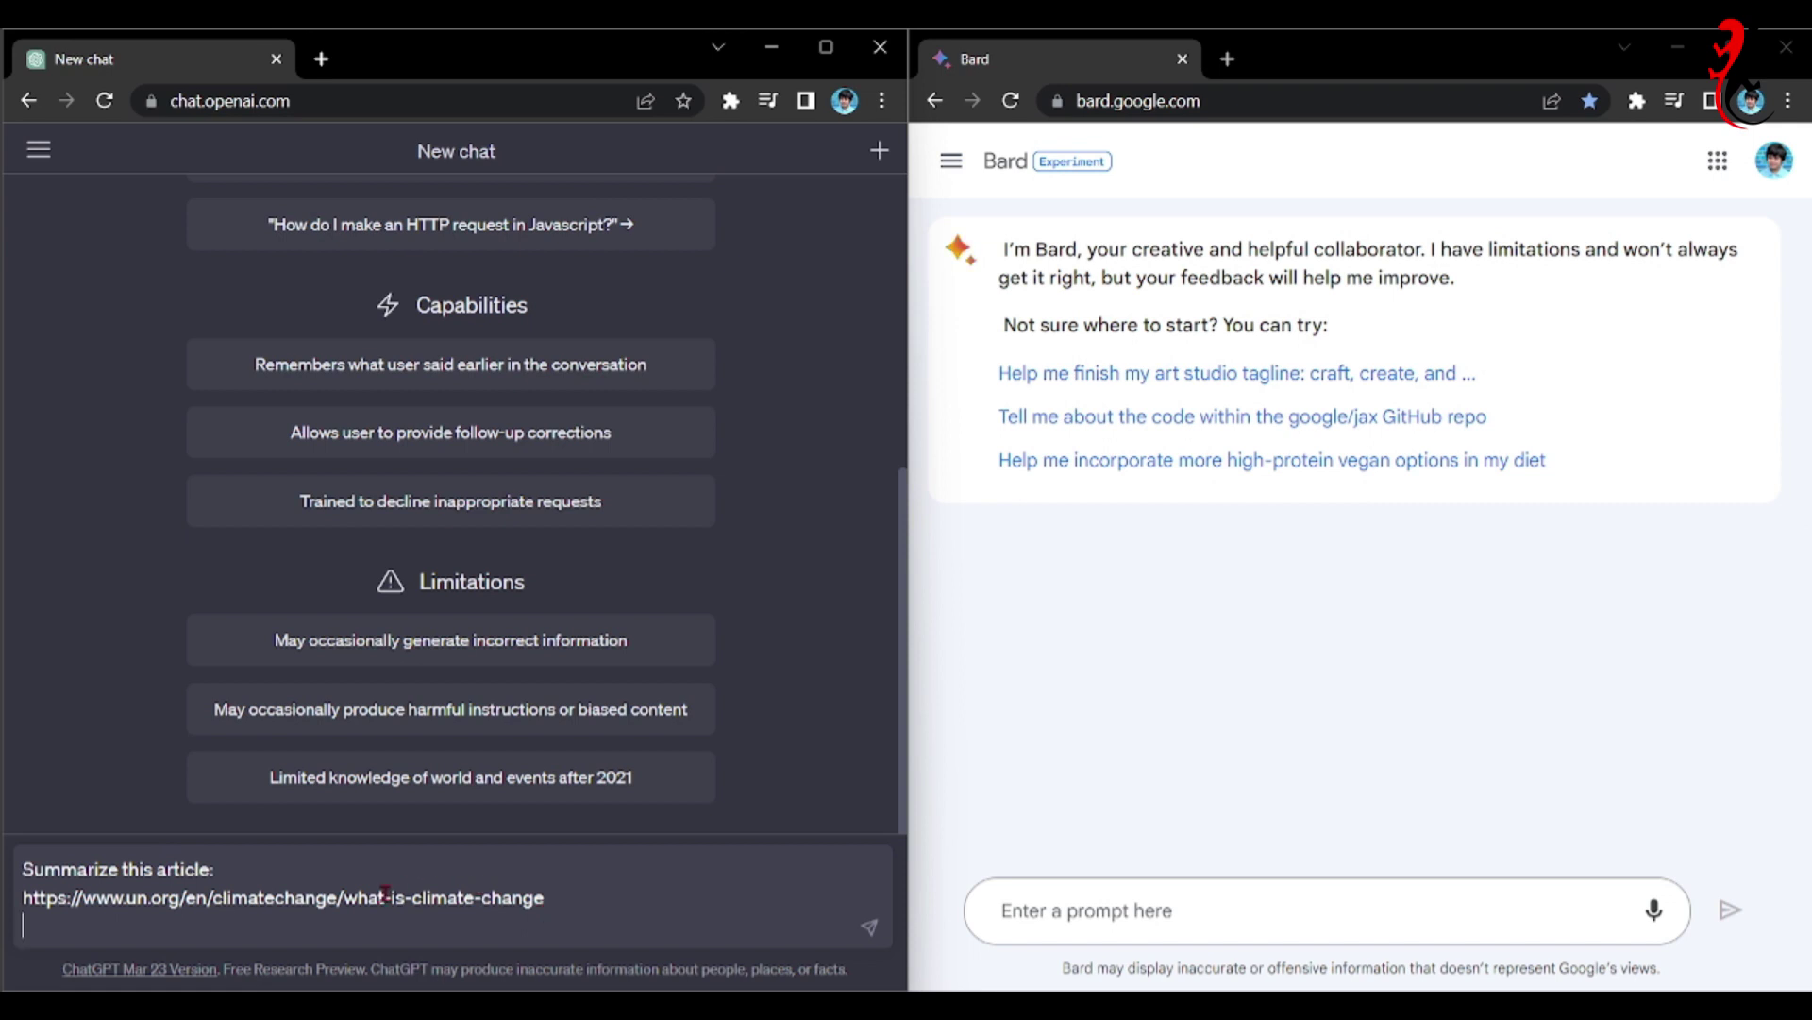
key(BackSpace)
Copy the complete article-summary prompt from ChatGPT into Bard and submit it in both chatbots.
click(1243, 920)
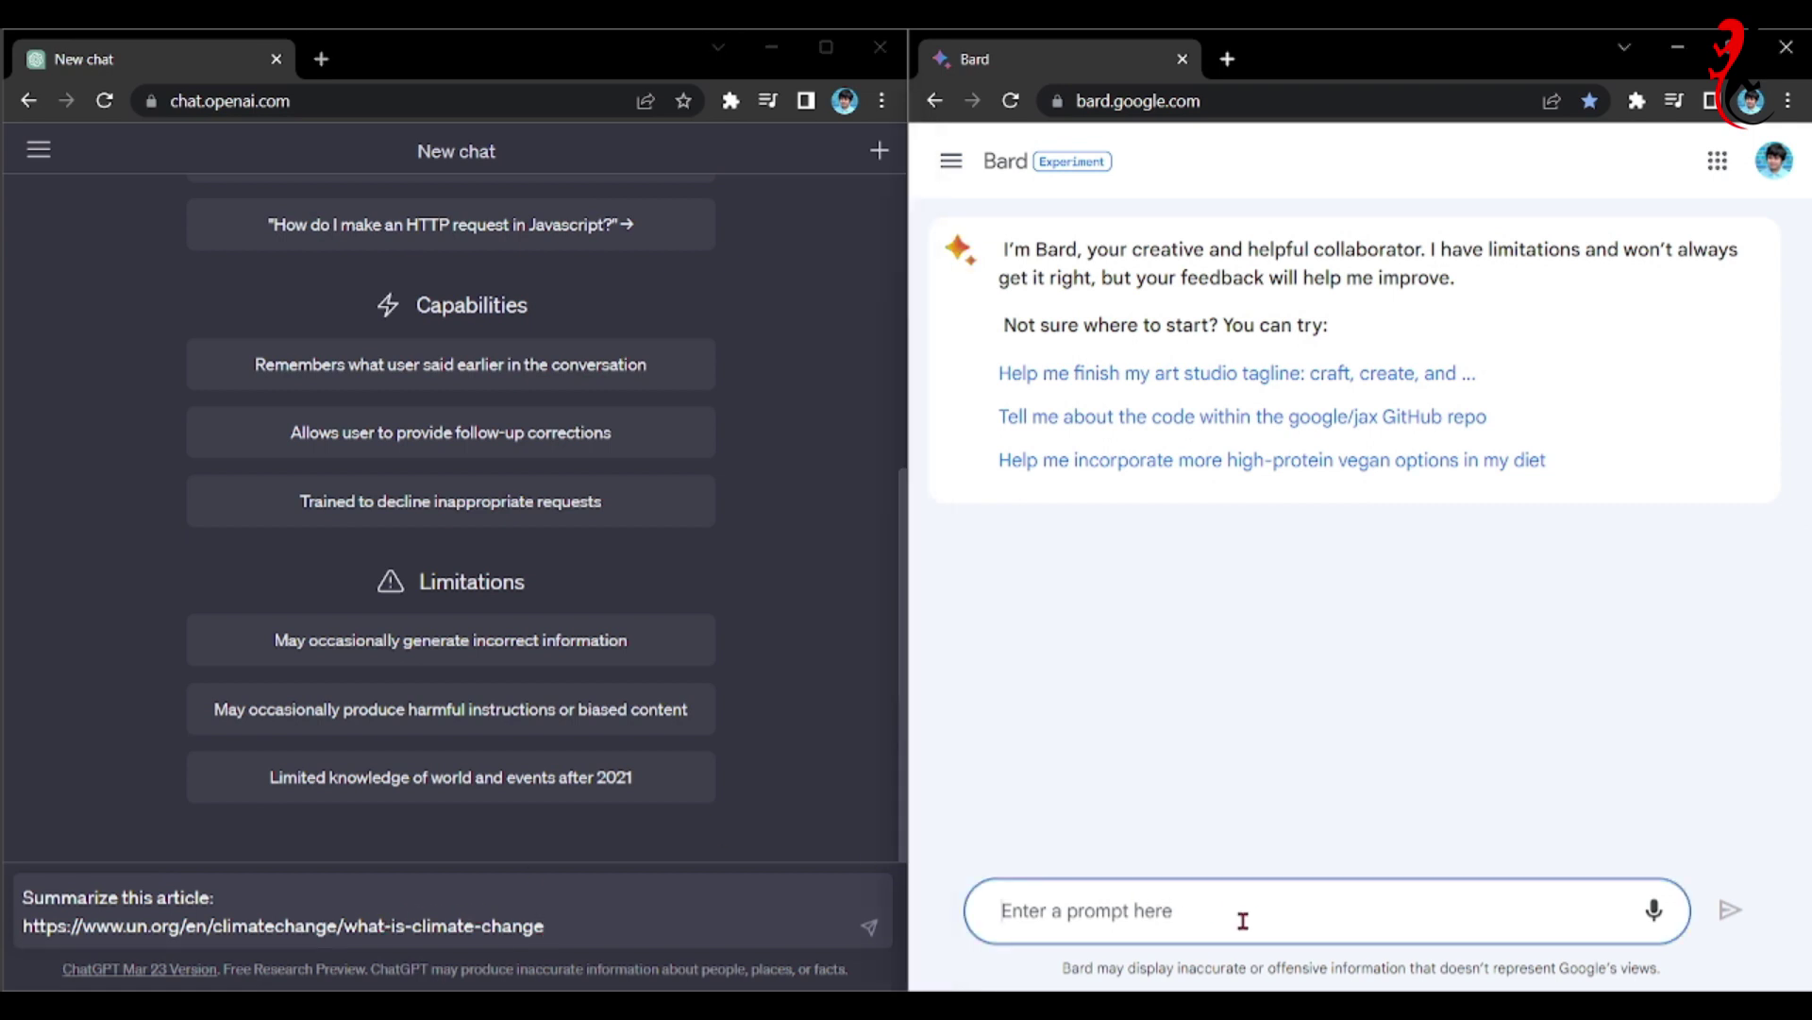
click(611, 935)
key(ctrl+a)
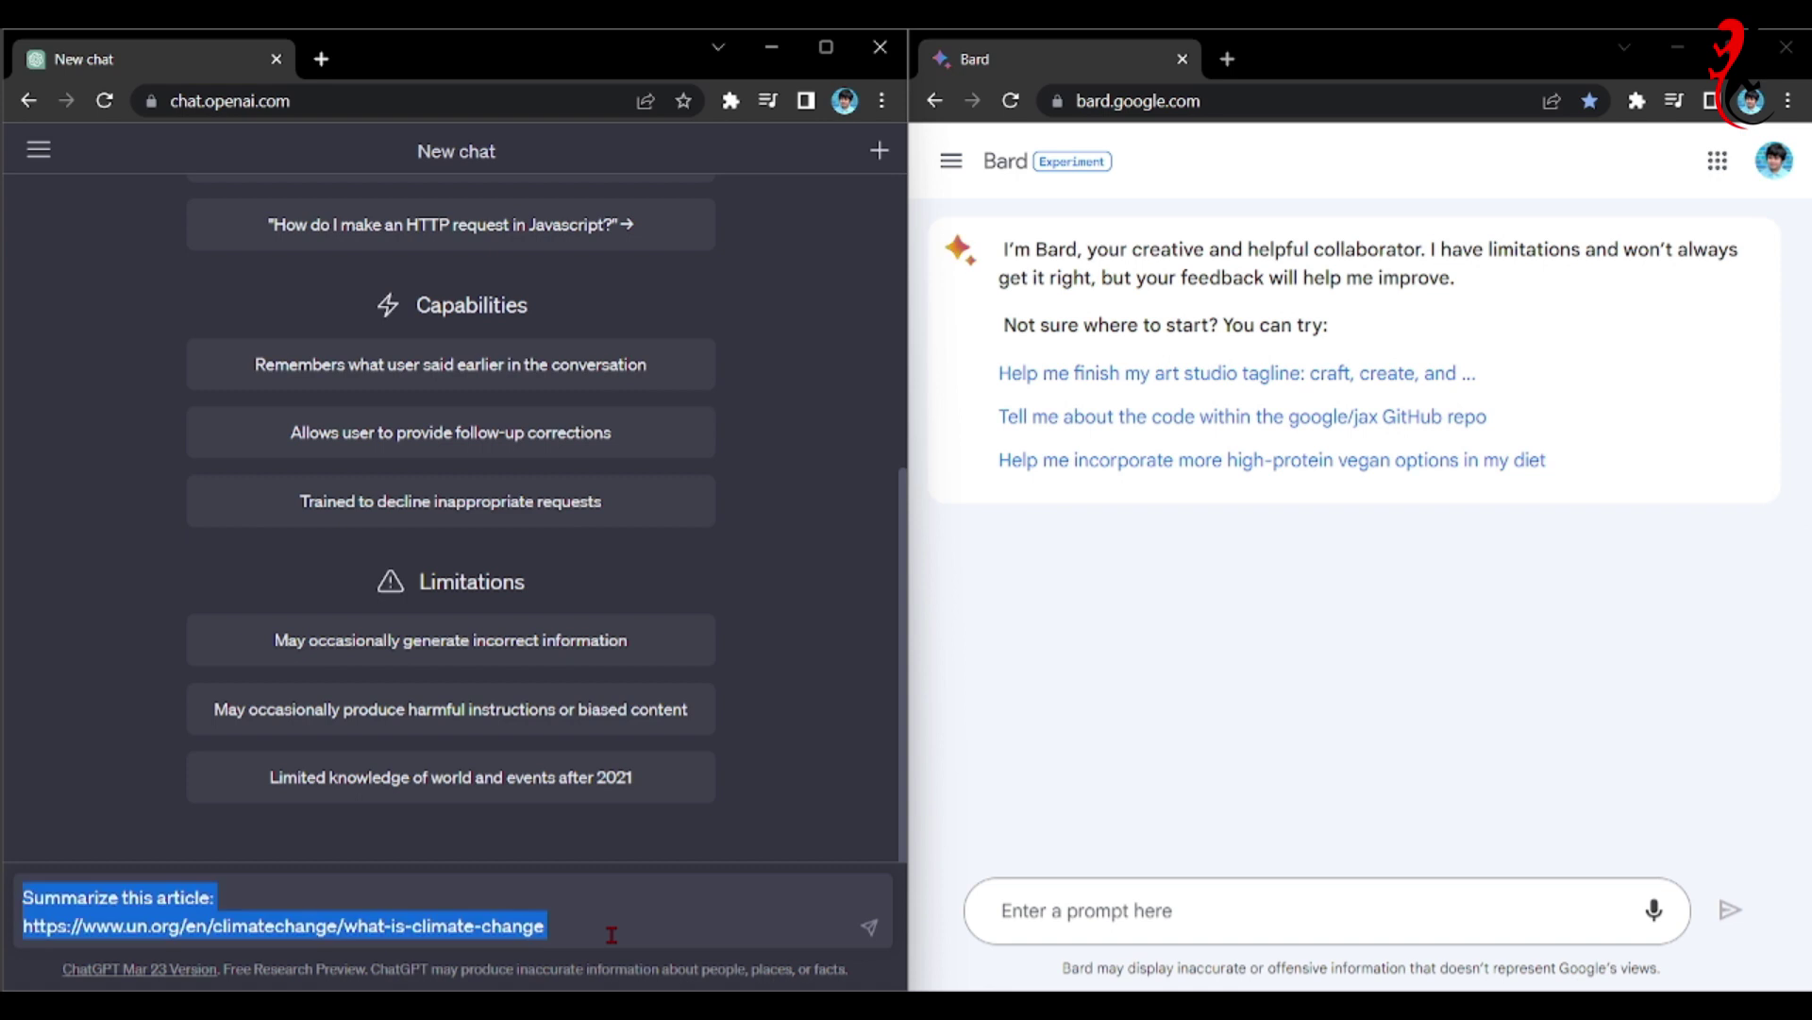
key(ctrl+c)
click(1192, 912)
key(ctrl+v)
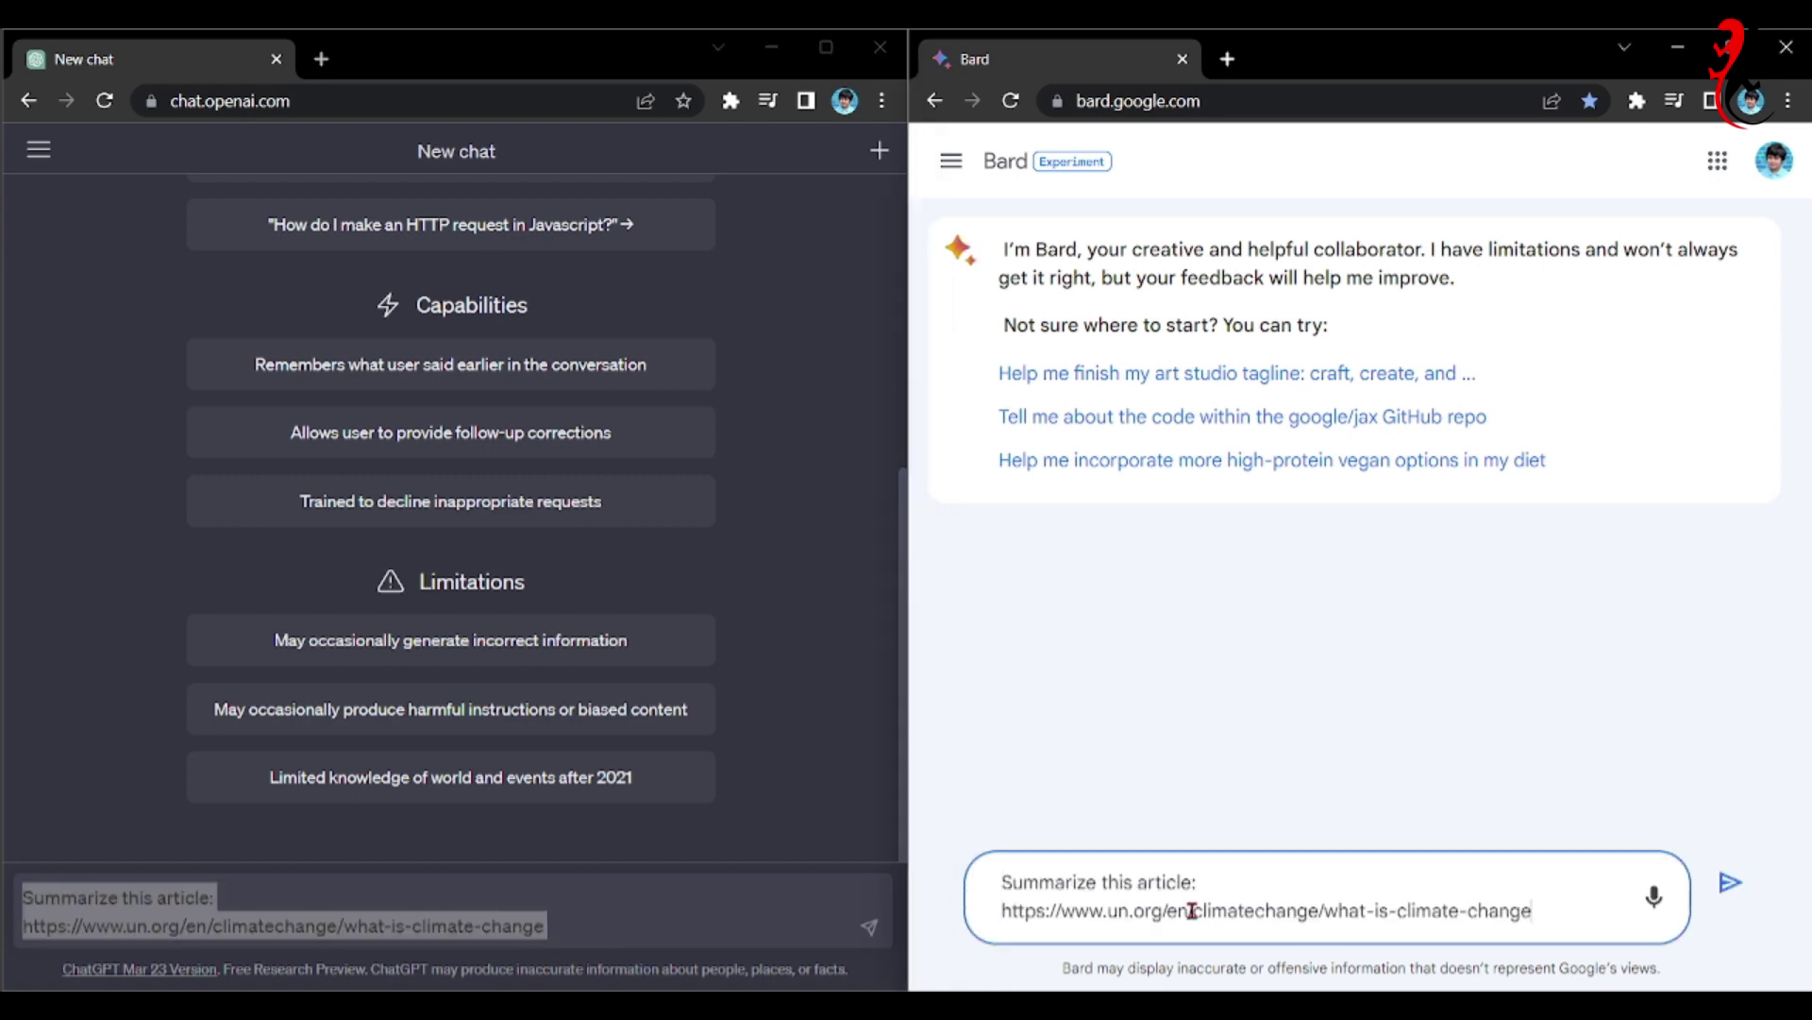
key(shift+Return)
key(BackSpace)
click(796, 910)
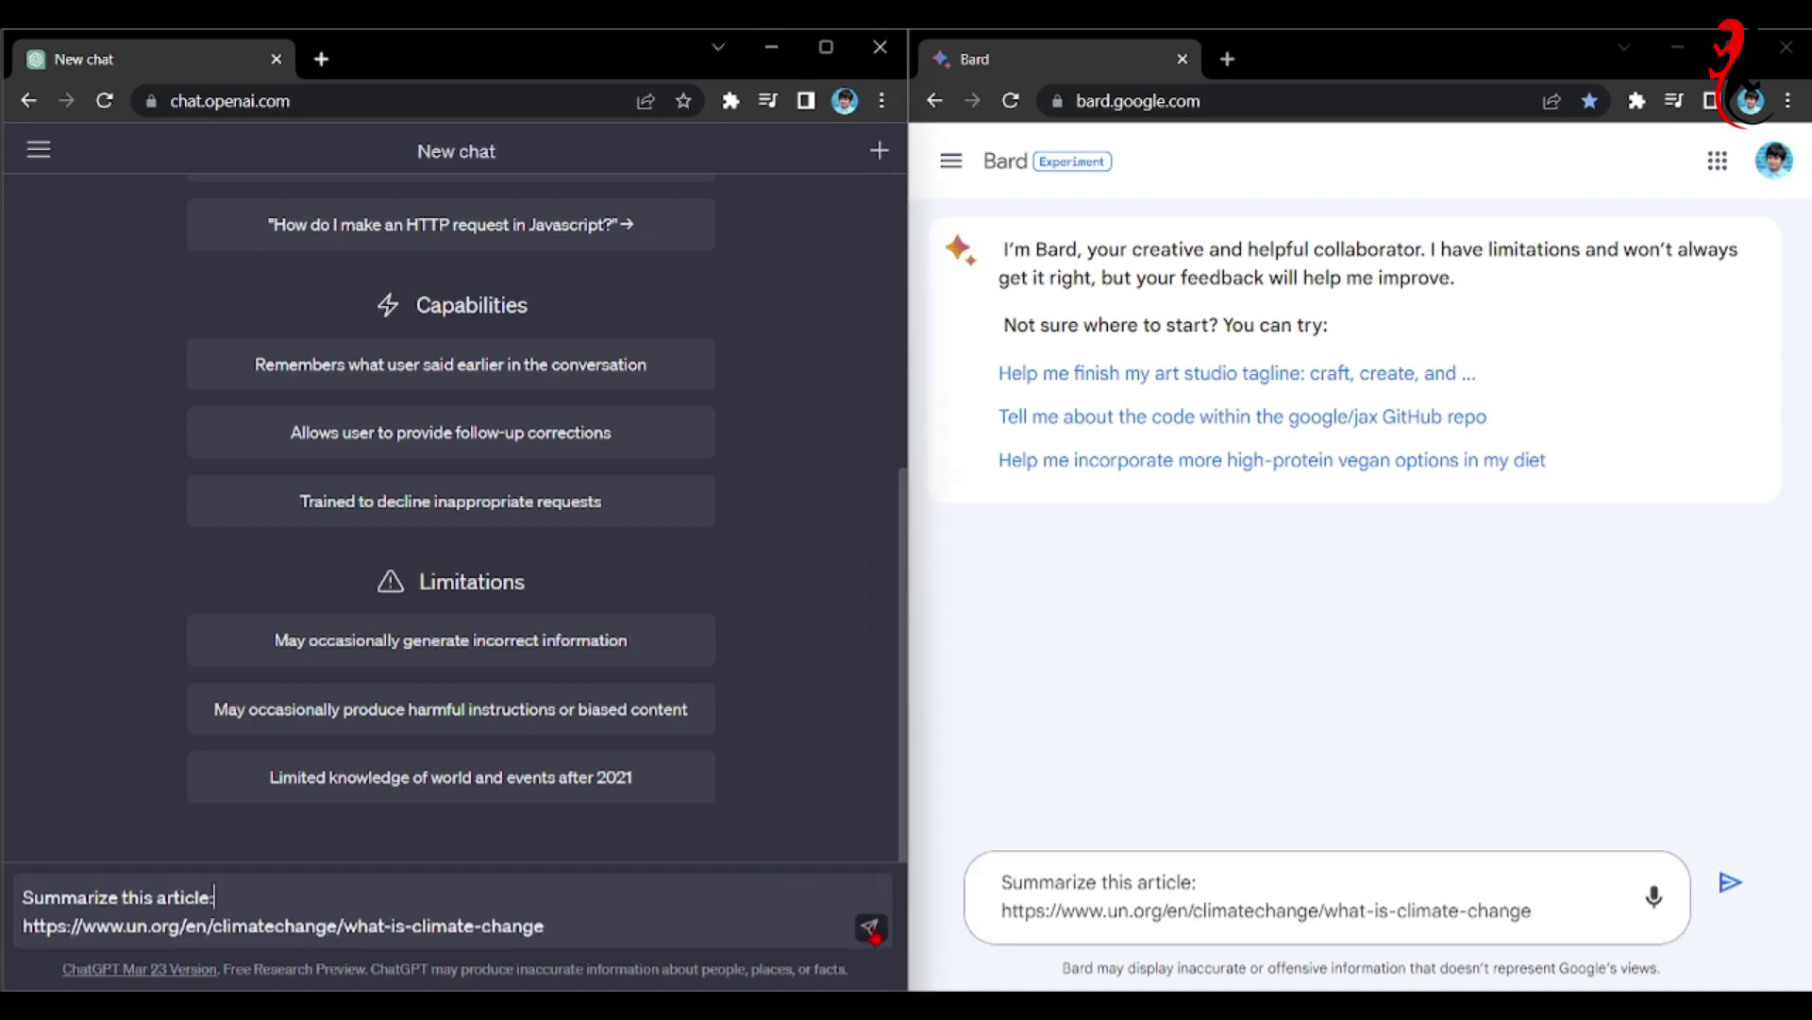
key(Return)
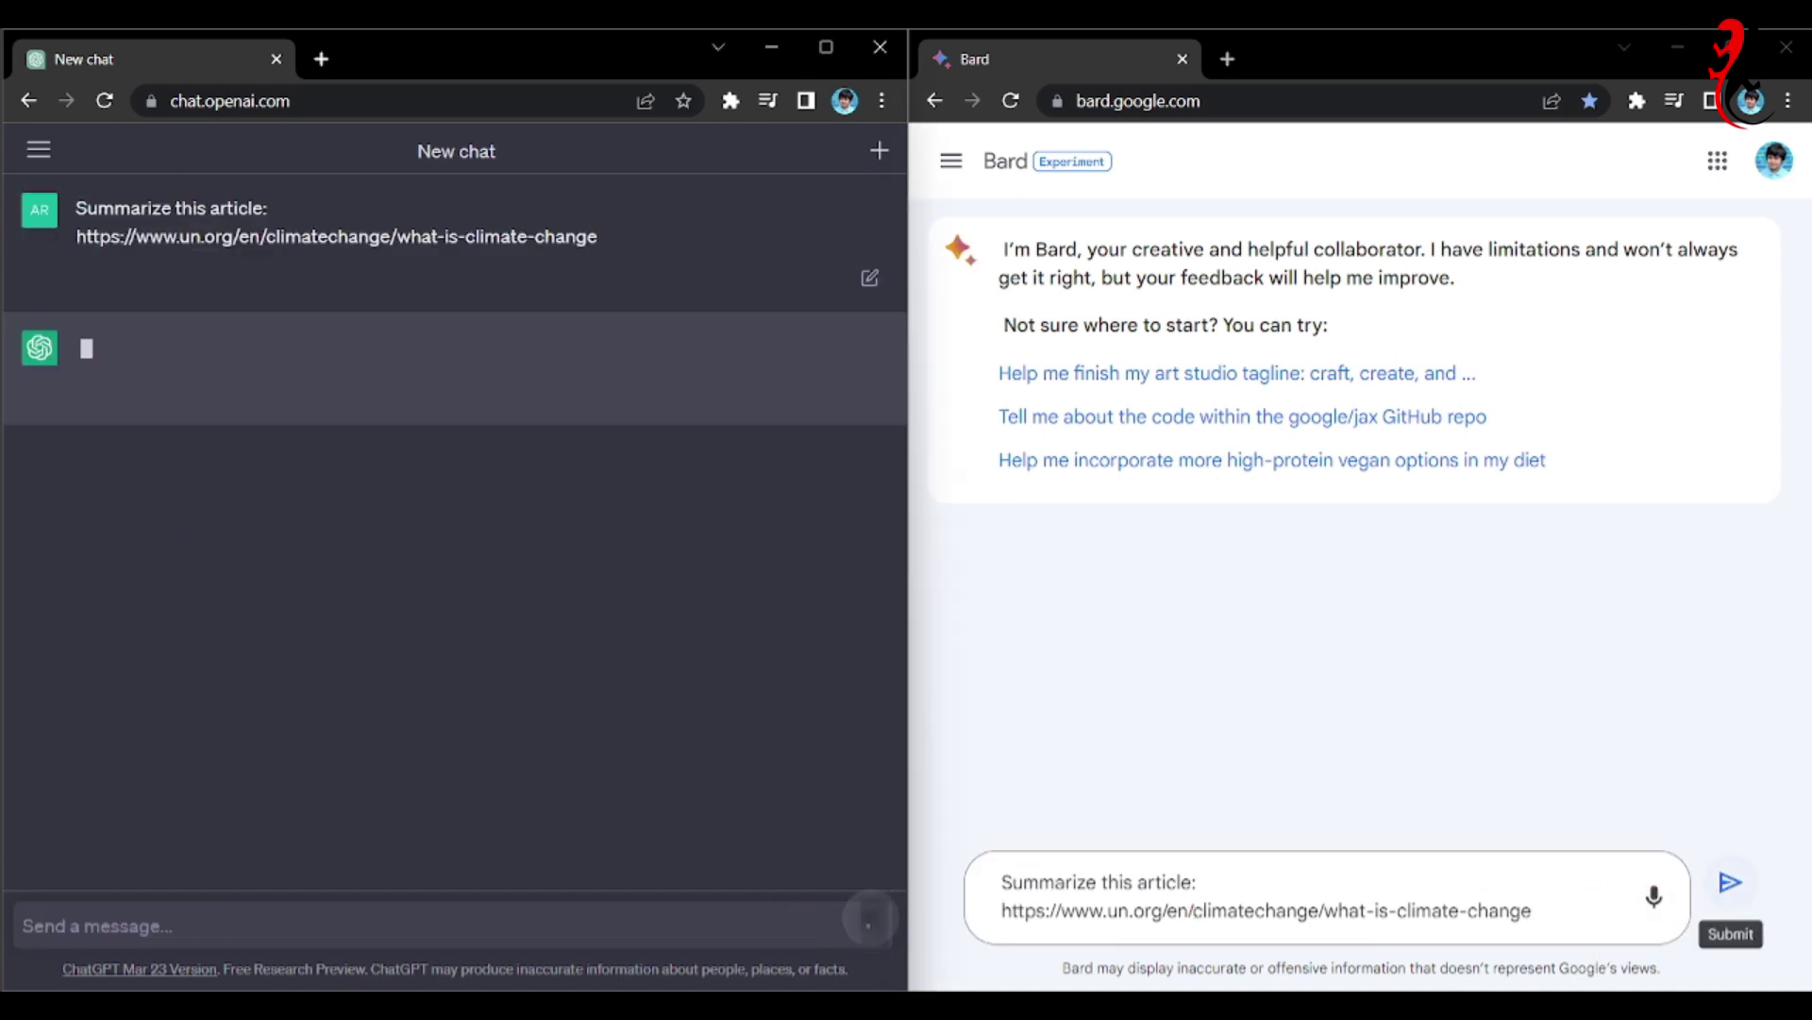
click(1720, 897)
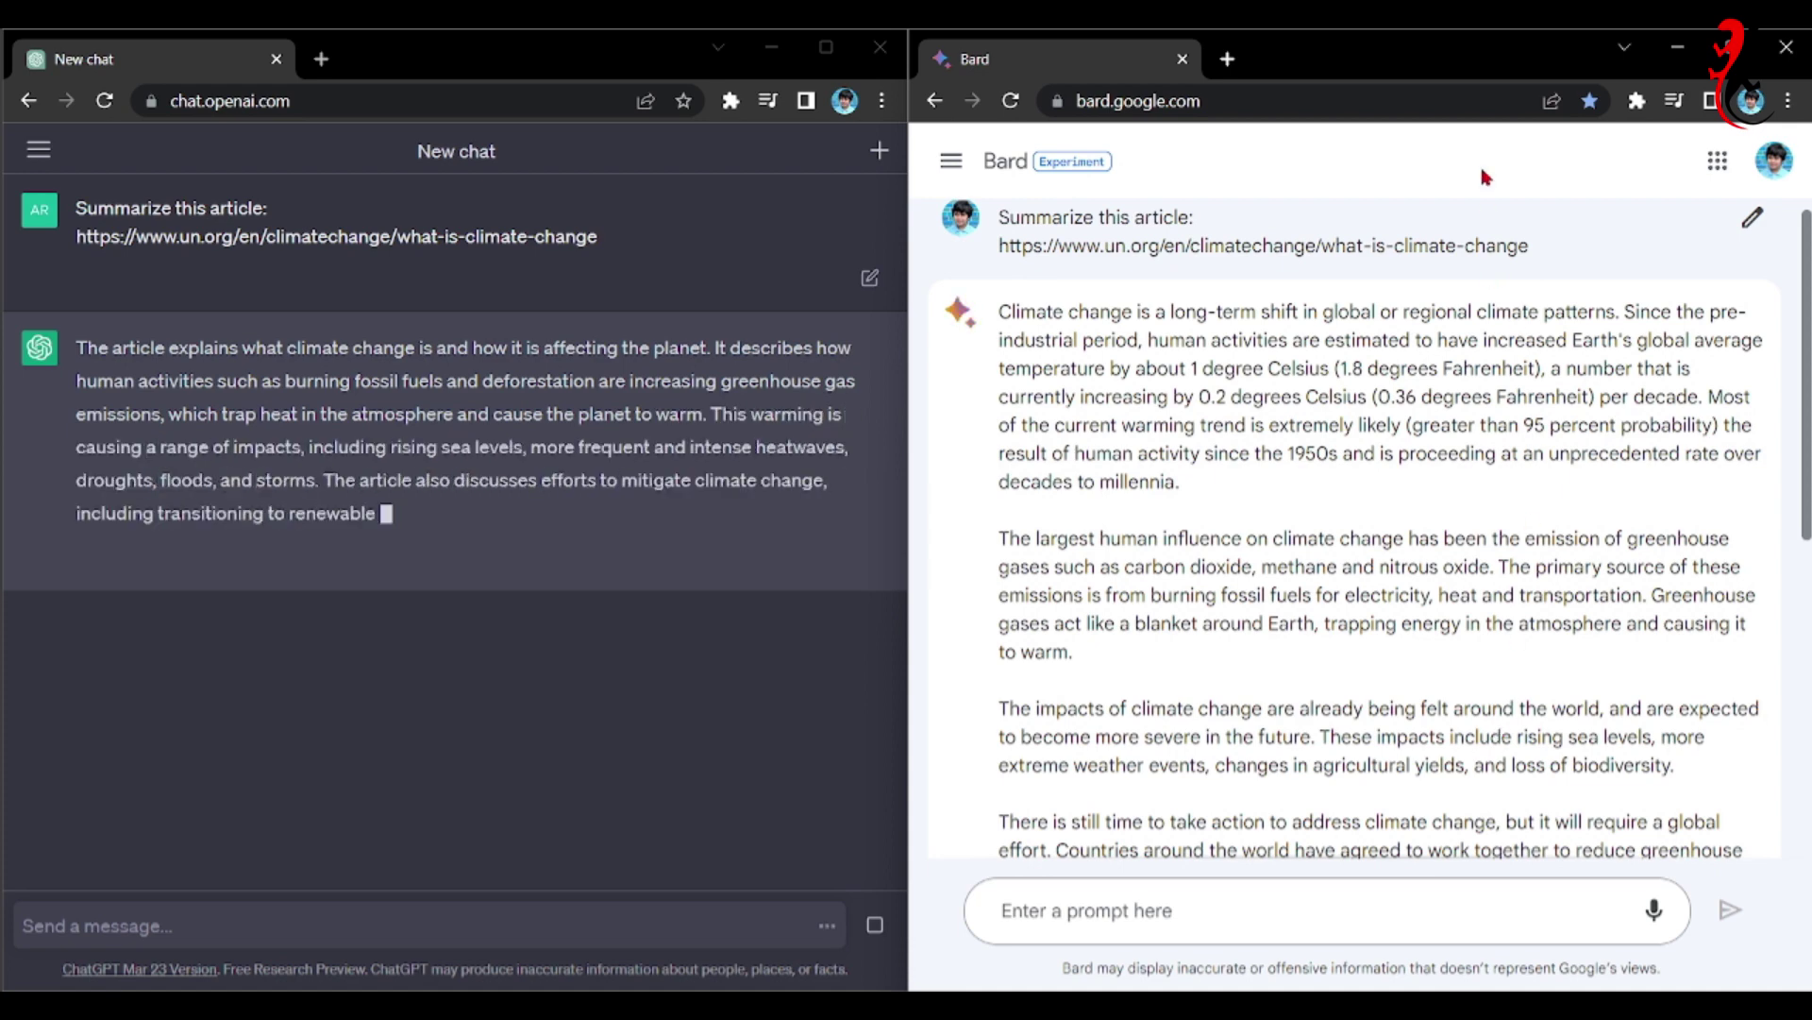
Search the web for the copied prompt in a new tab and open the UN "What Is Climate Change?" article.
click(322, 58)
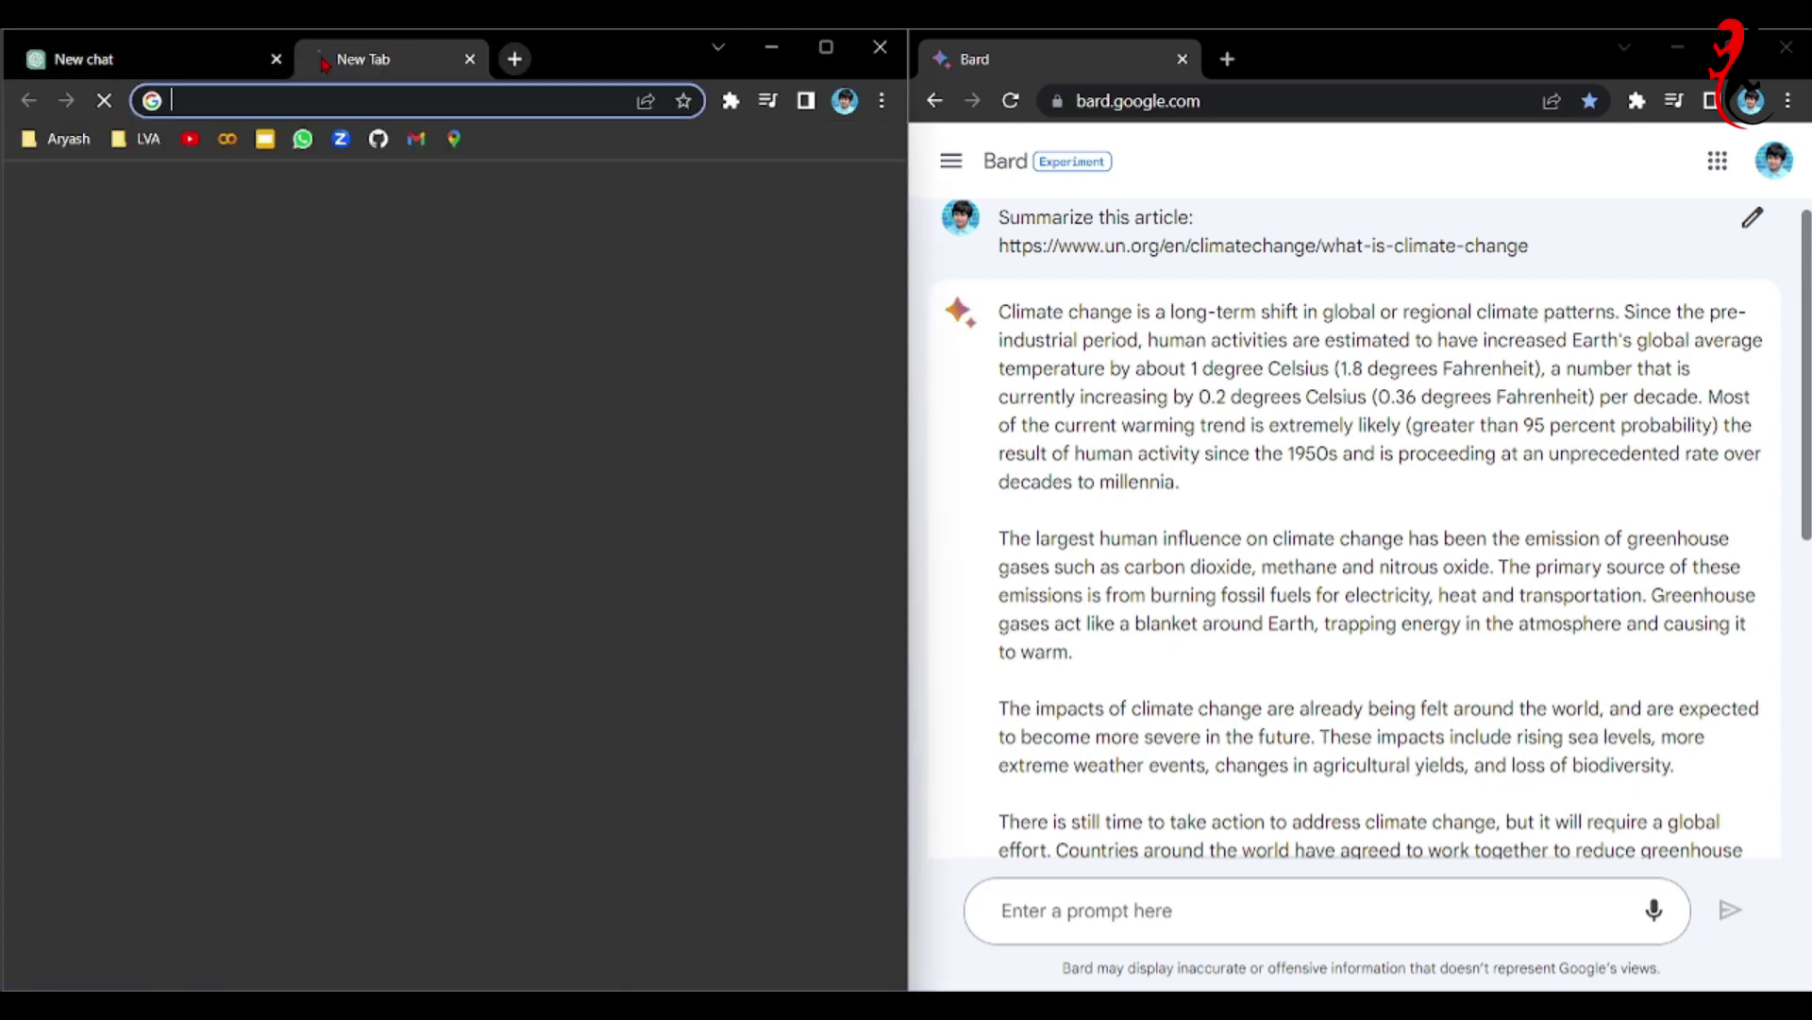
key(ctrl+v)
key(Return)
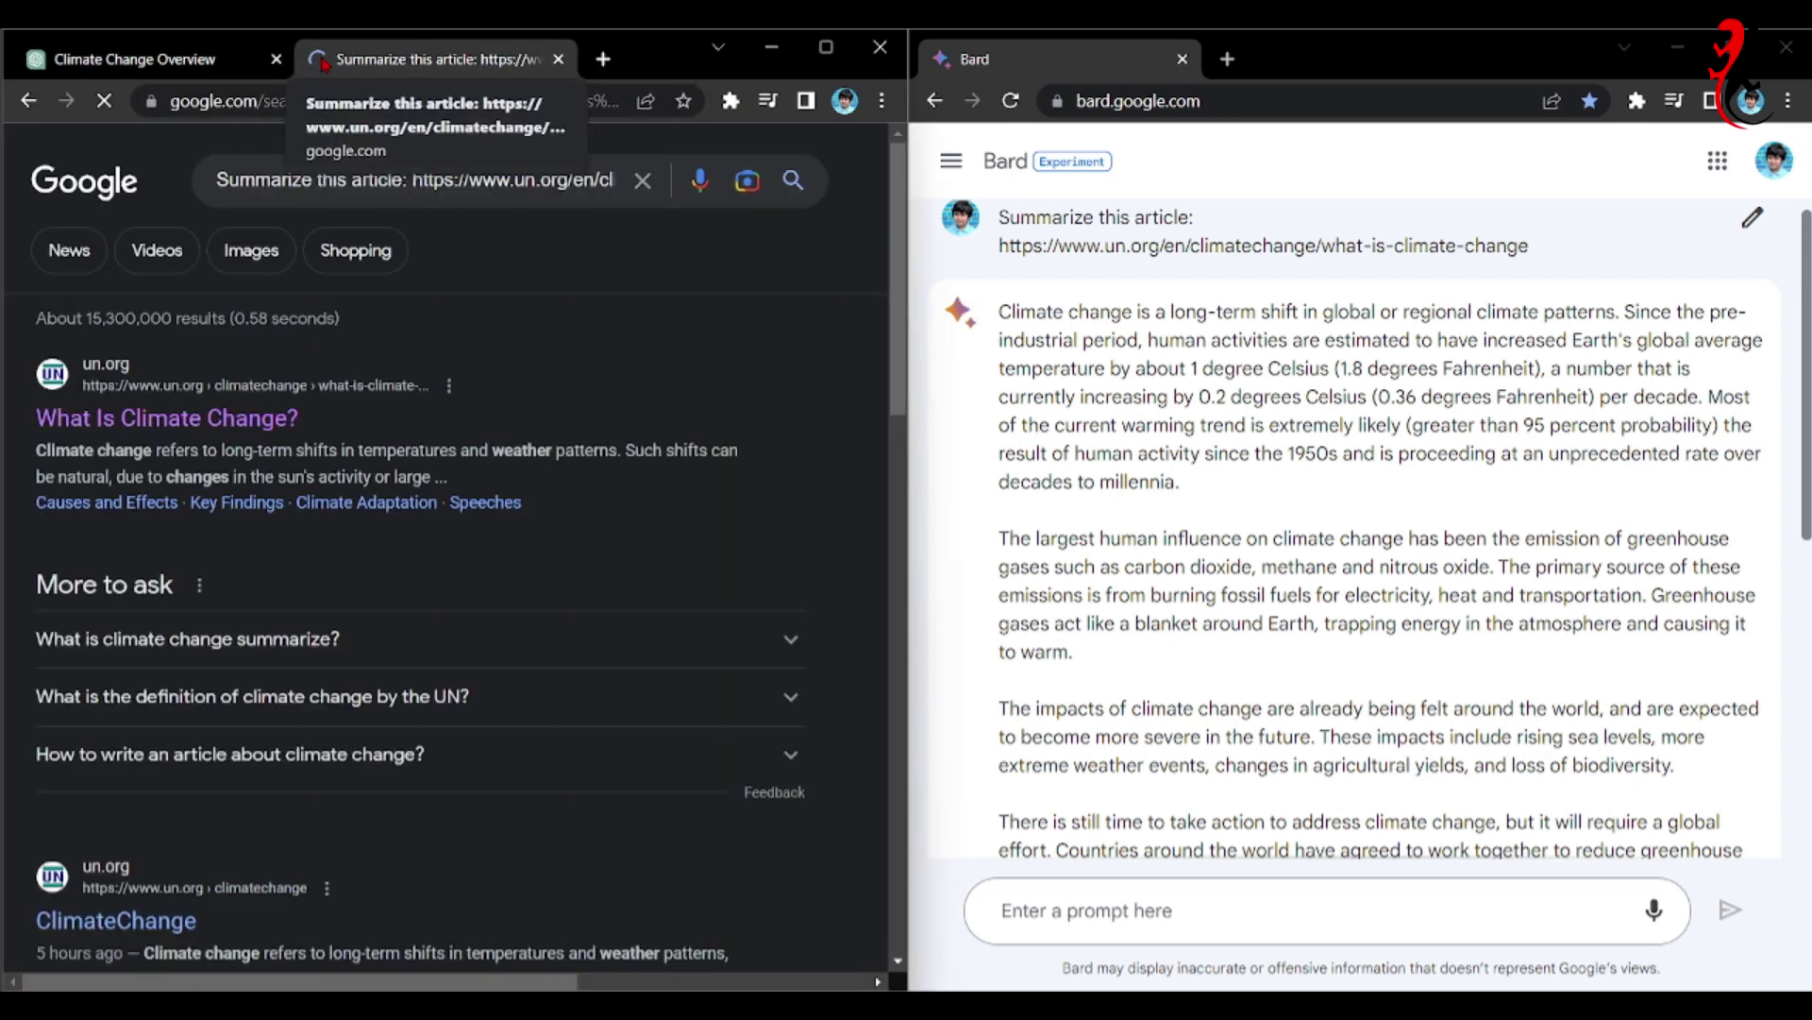
click(257, 413)
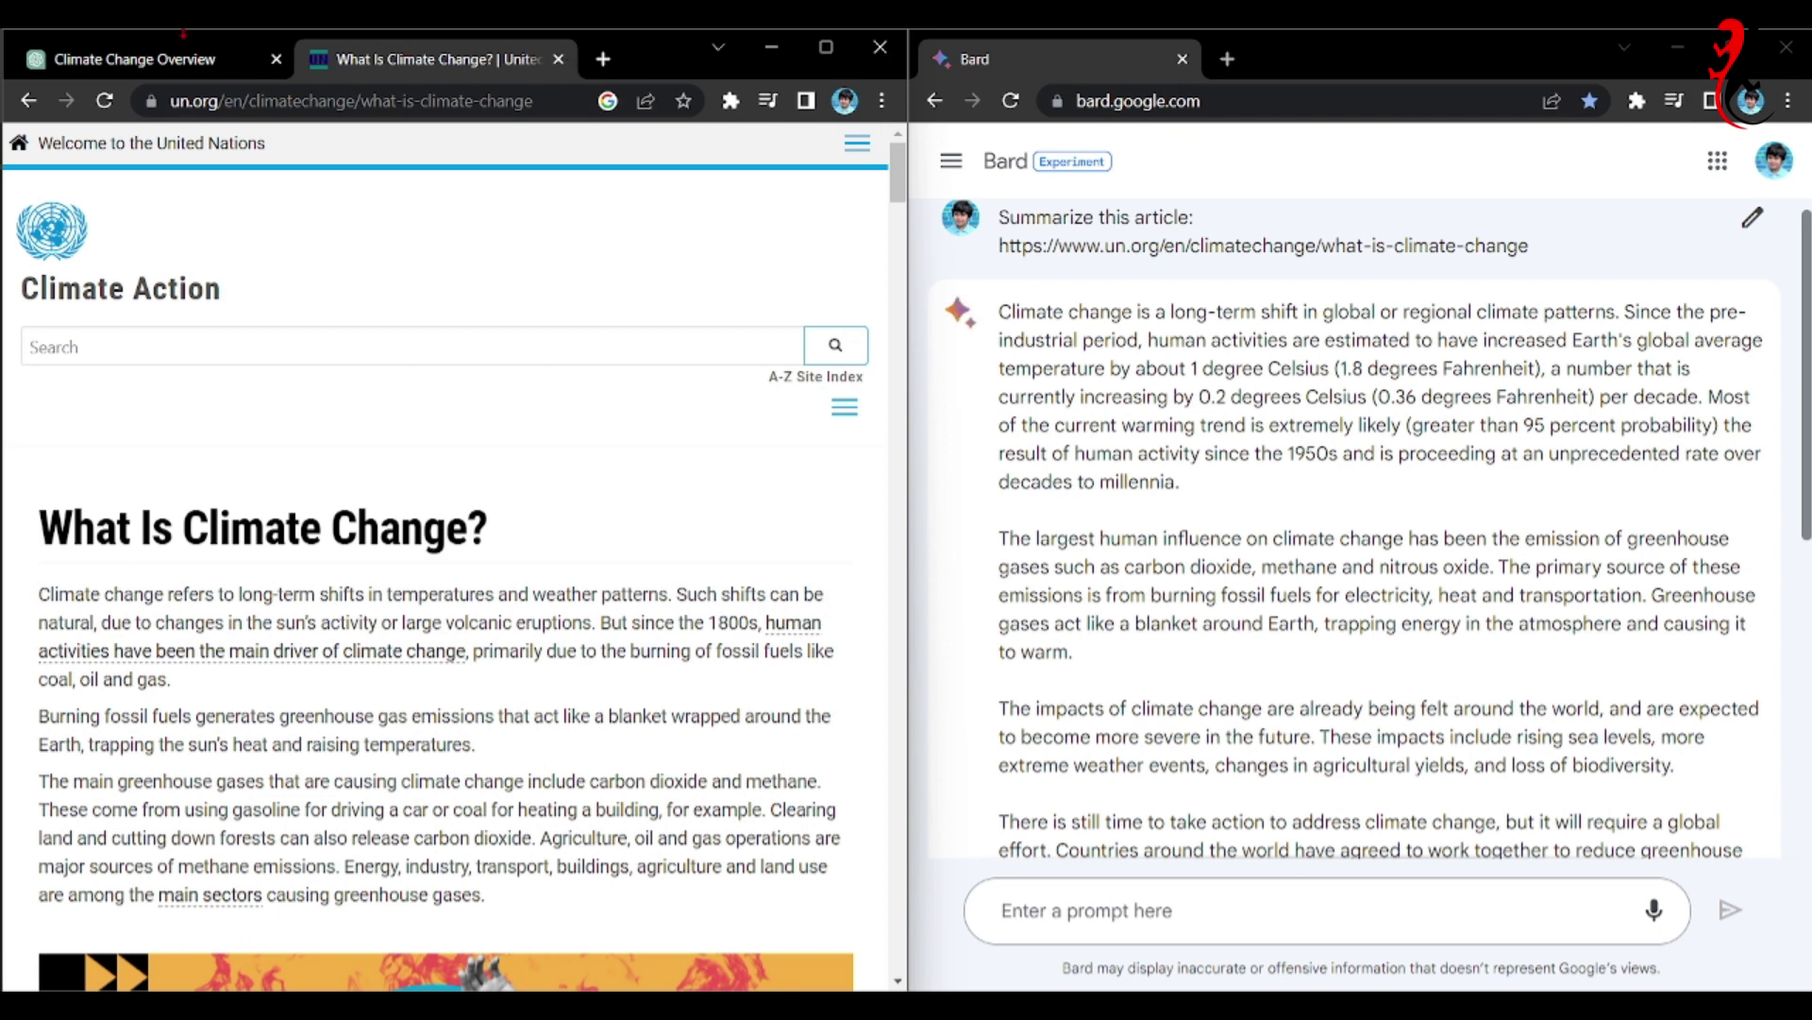
Compare ChatGPT's summary with the opening sections of the UN climate change article.
click(135, 59)
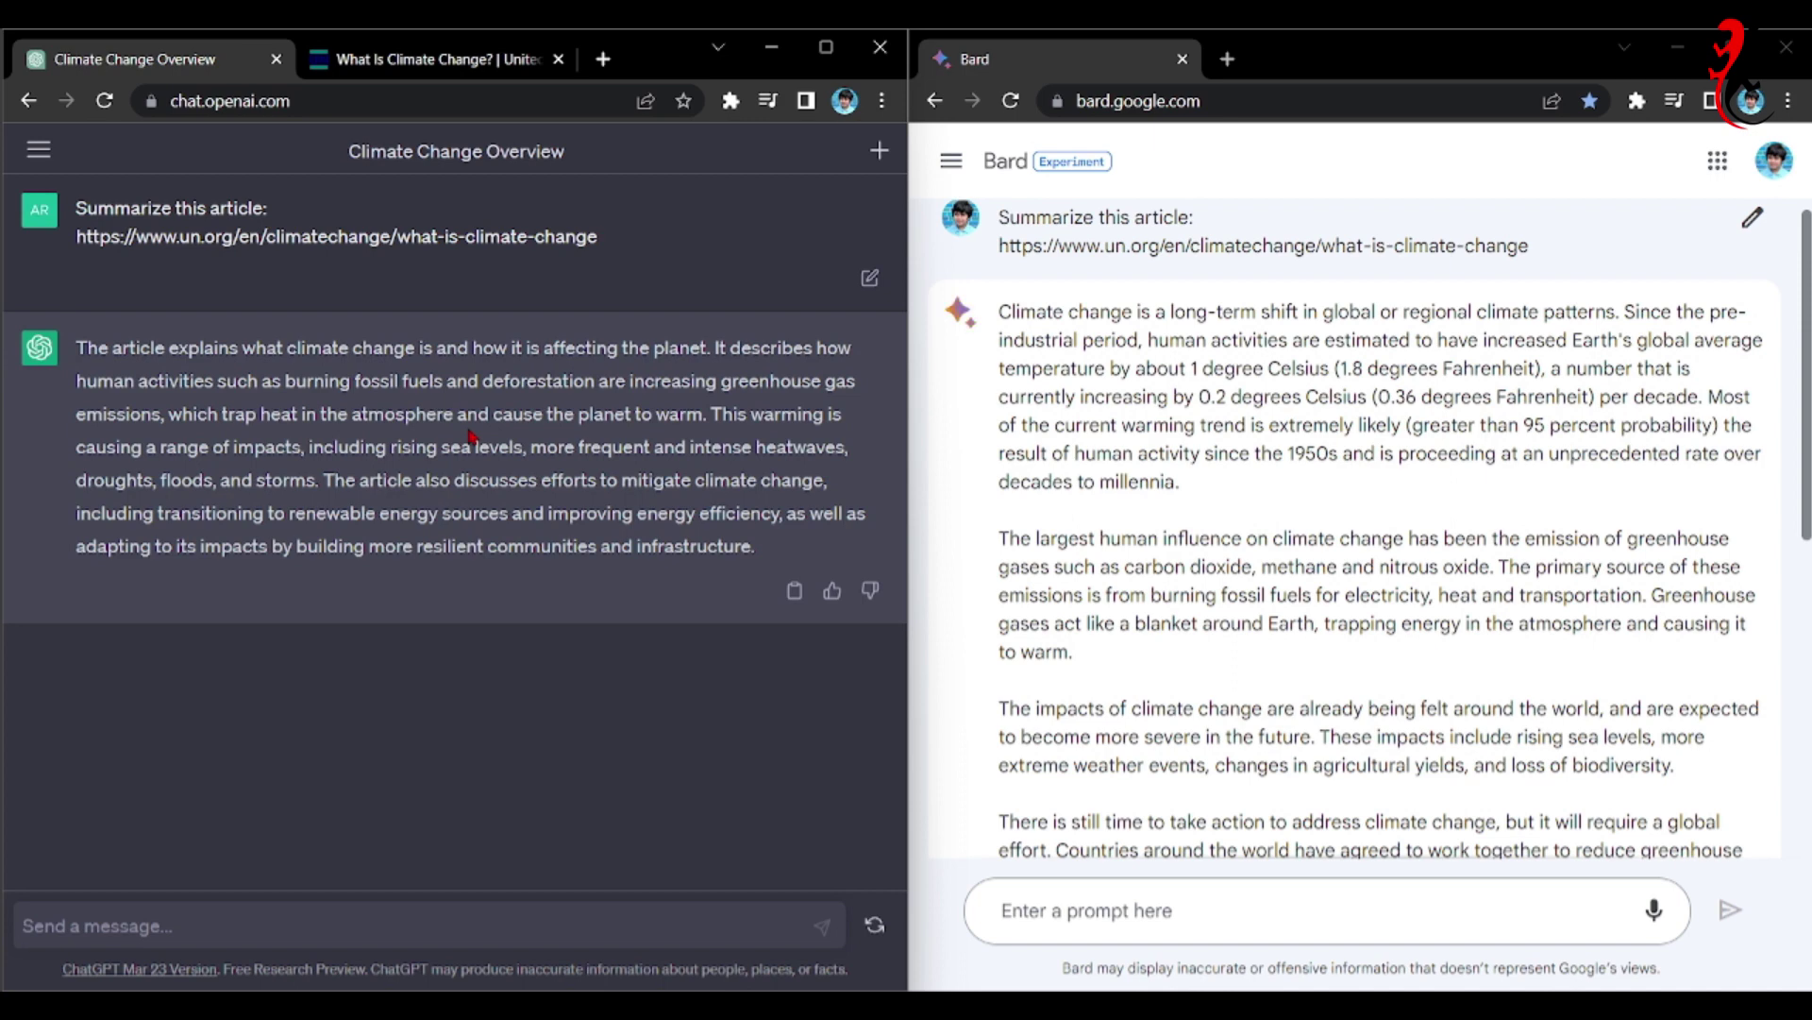
click(415, 62)
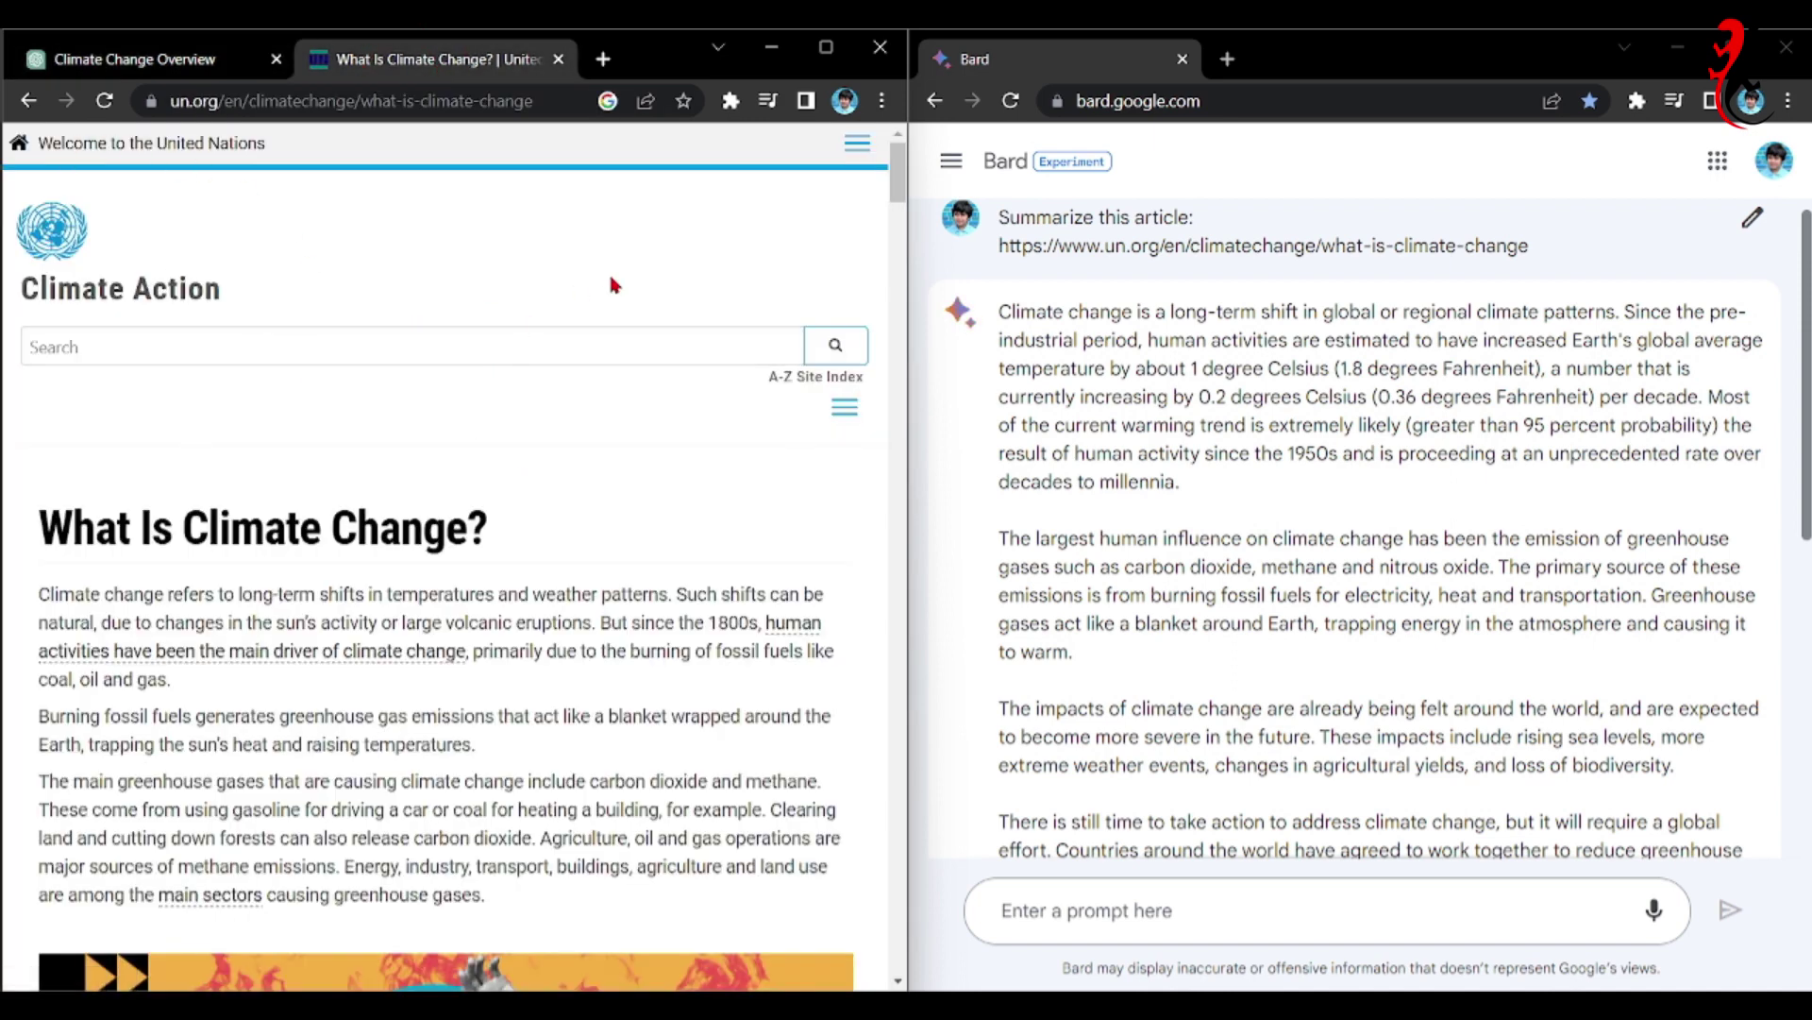
scroll(614, 285, down, 5)
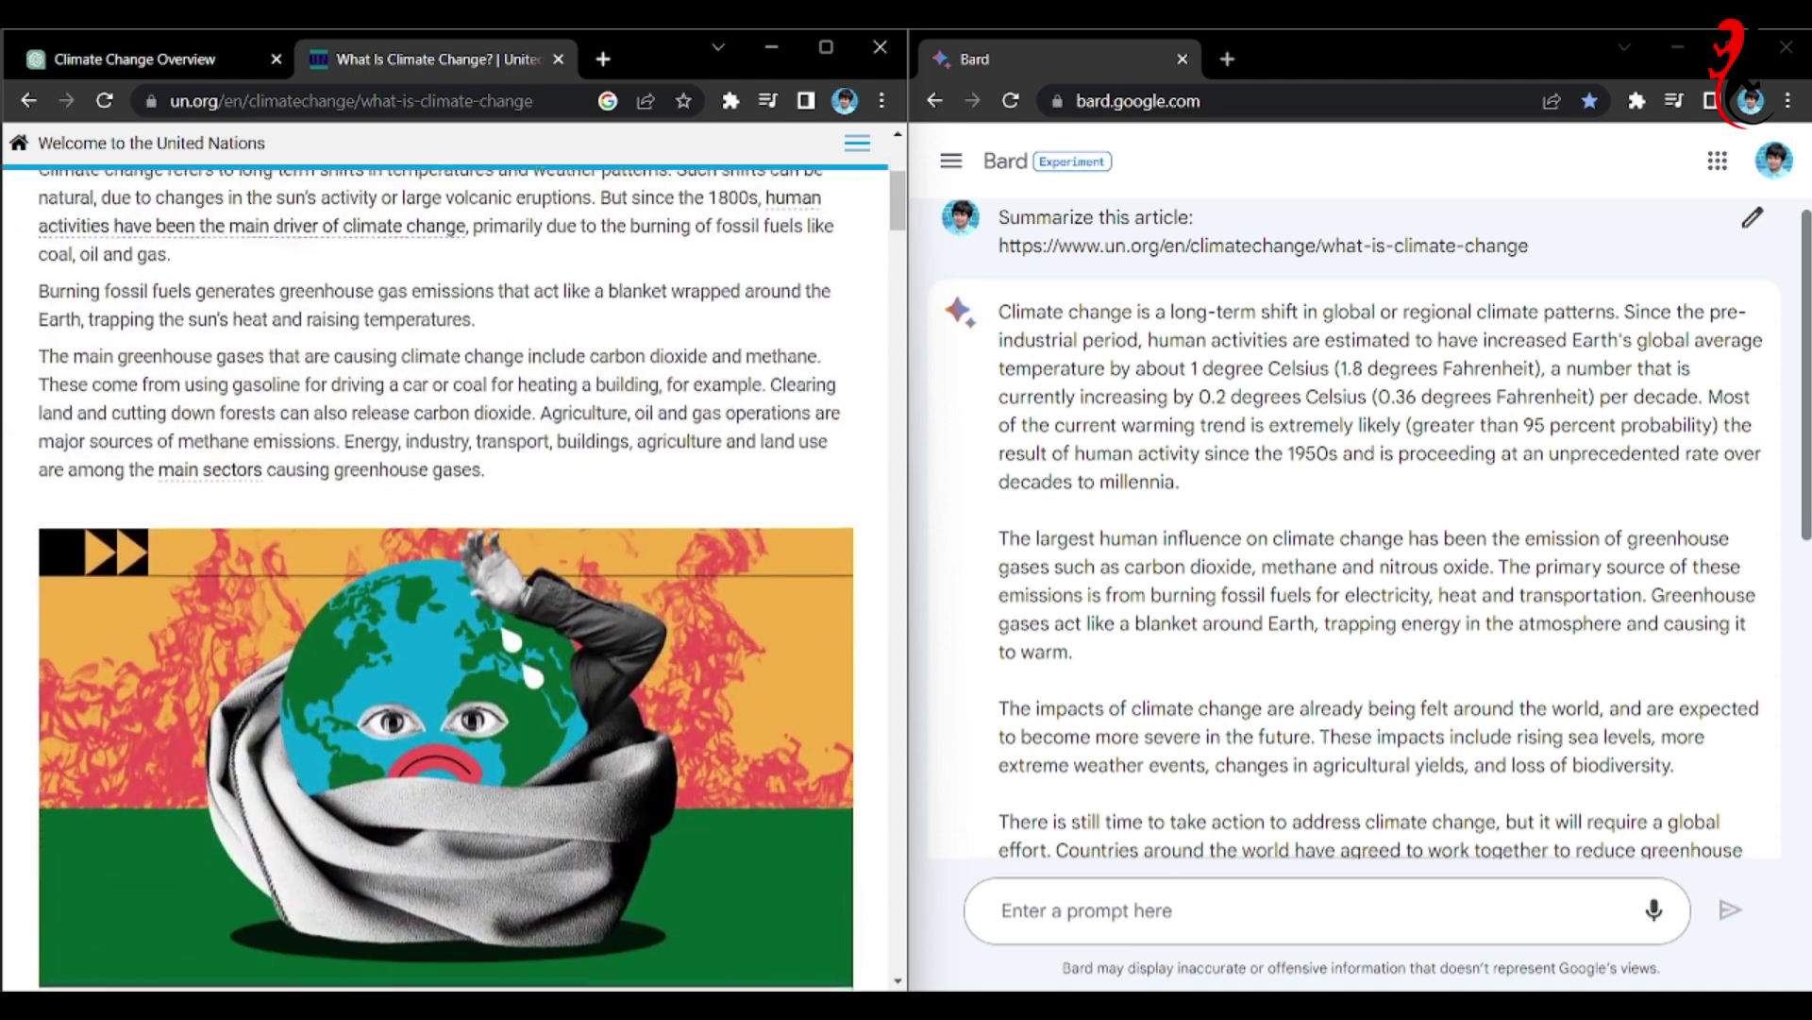
click(208, 63)
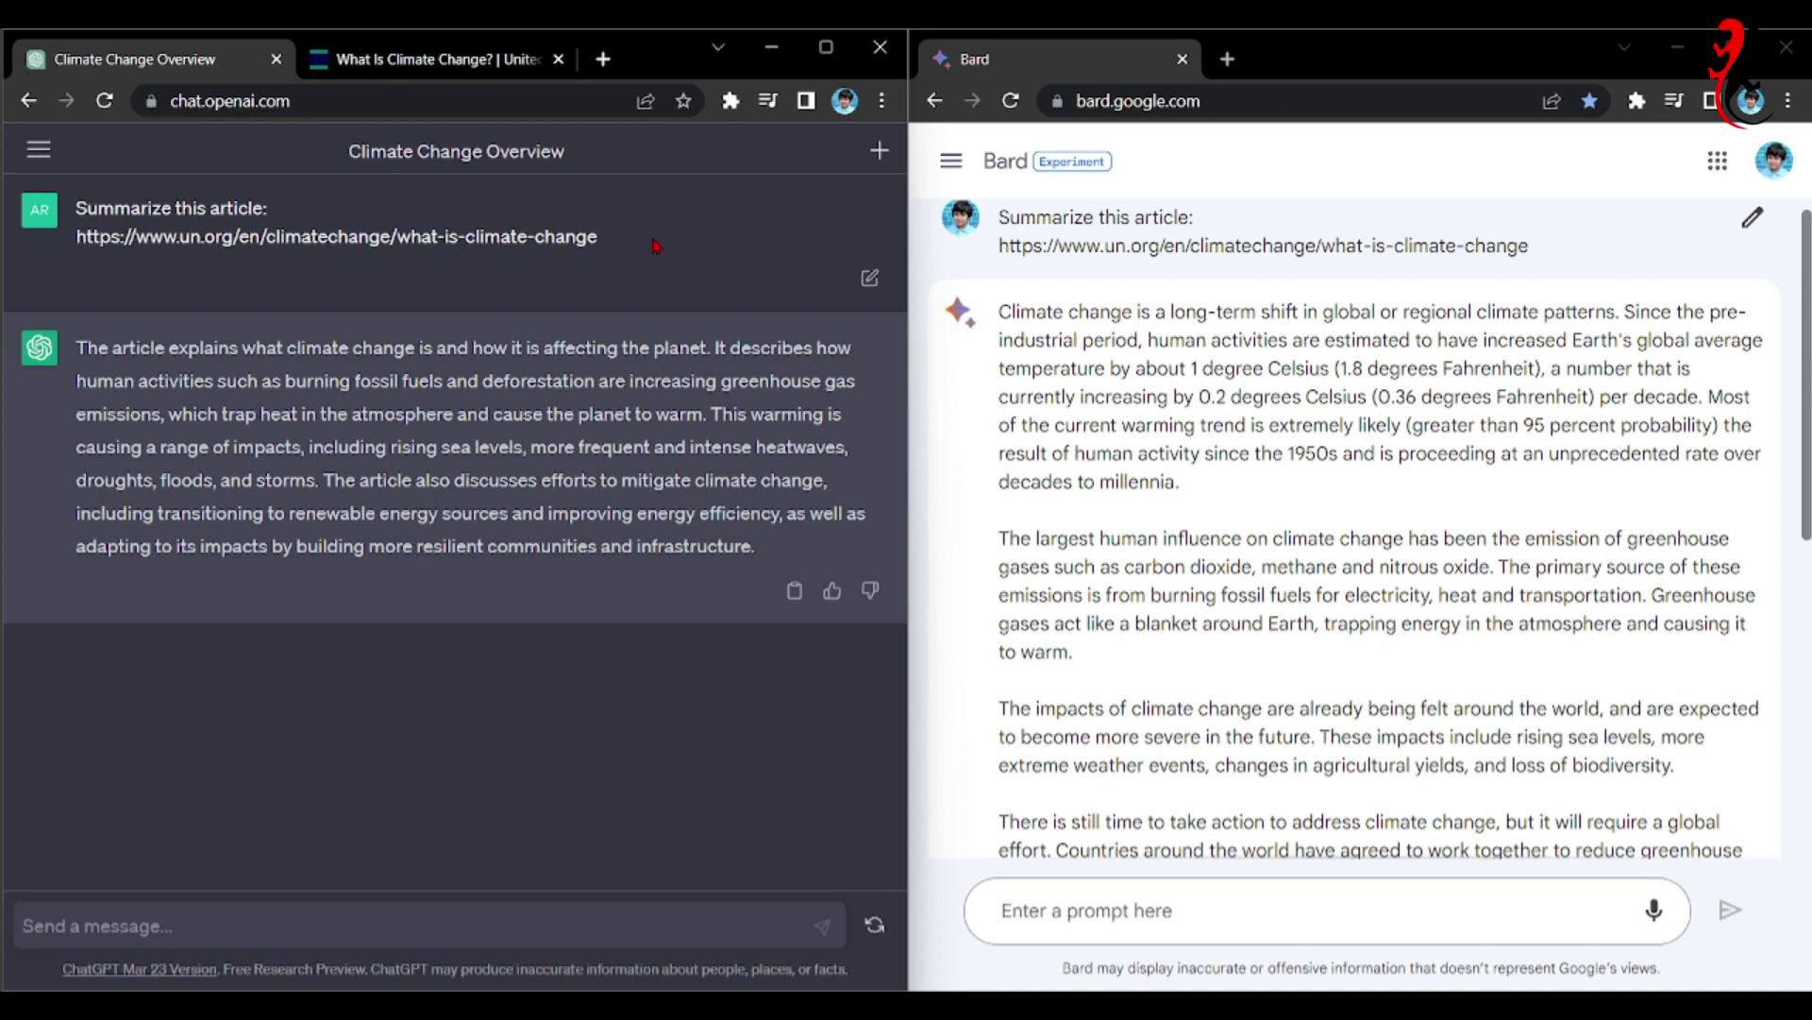
Search the UN article for the word "deforestation" and return to ChatGPT's summary.
key(ctrl+Tab)
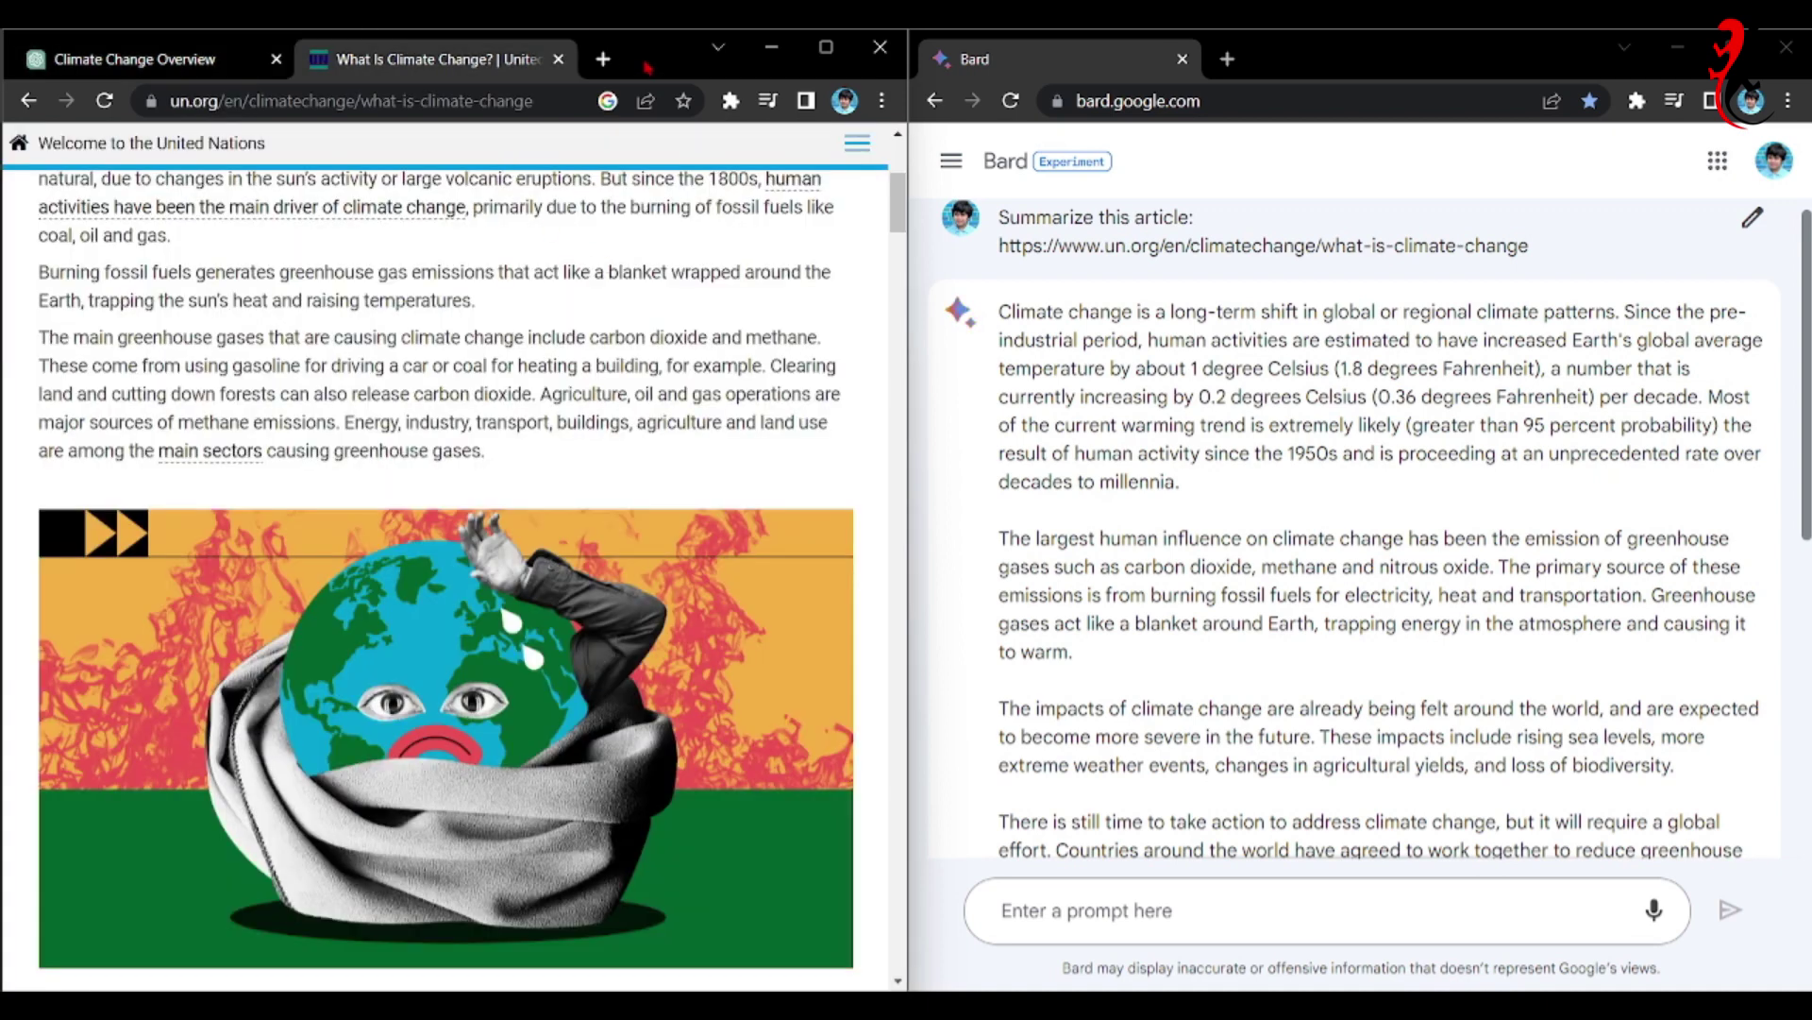
key(ctrl+f)
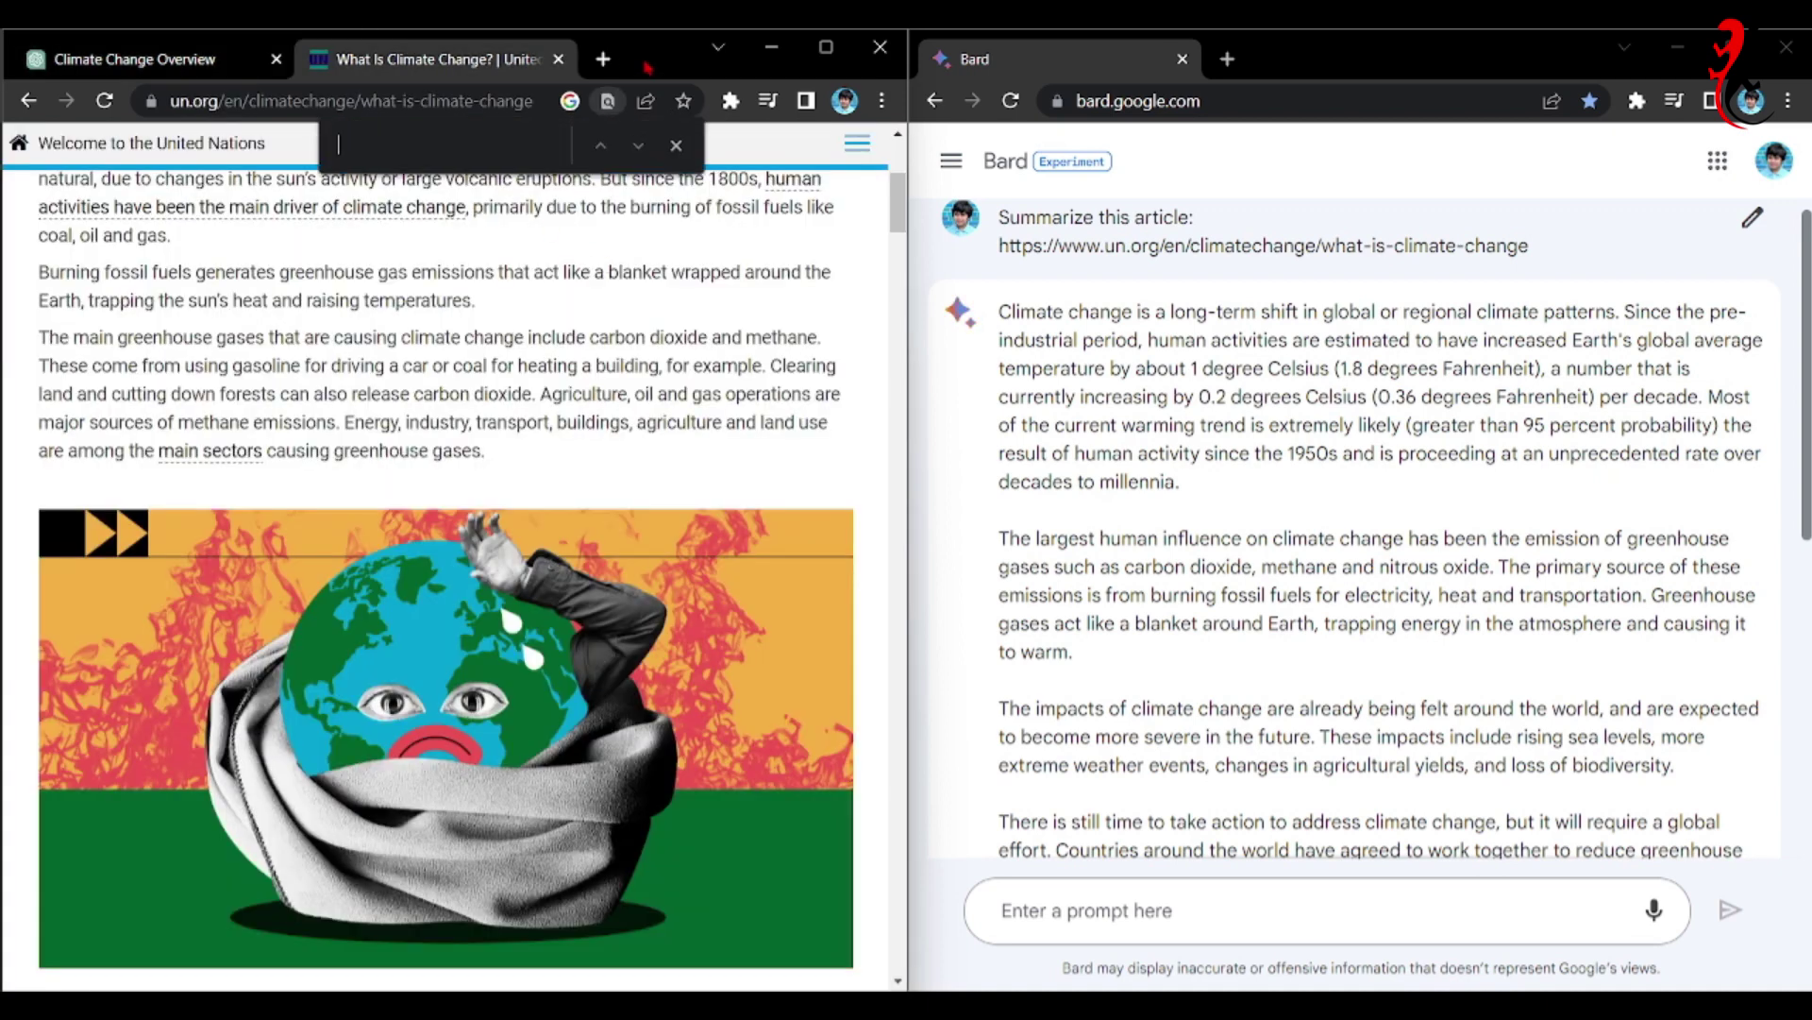
text(deforestation)
click(142, 59)
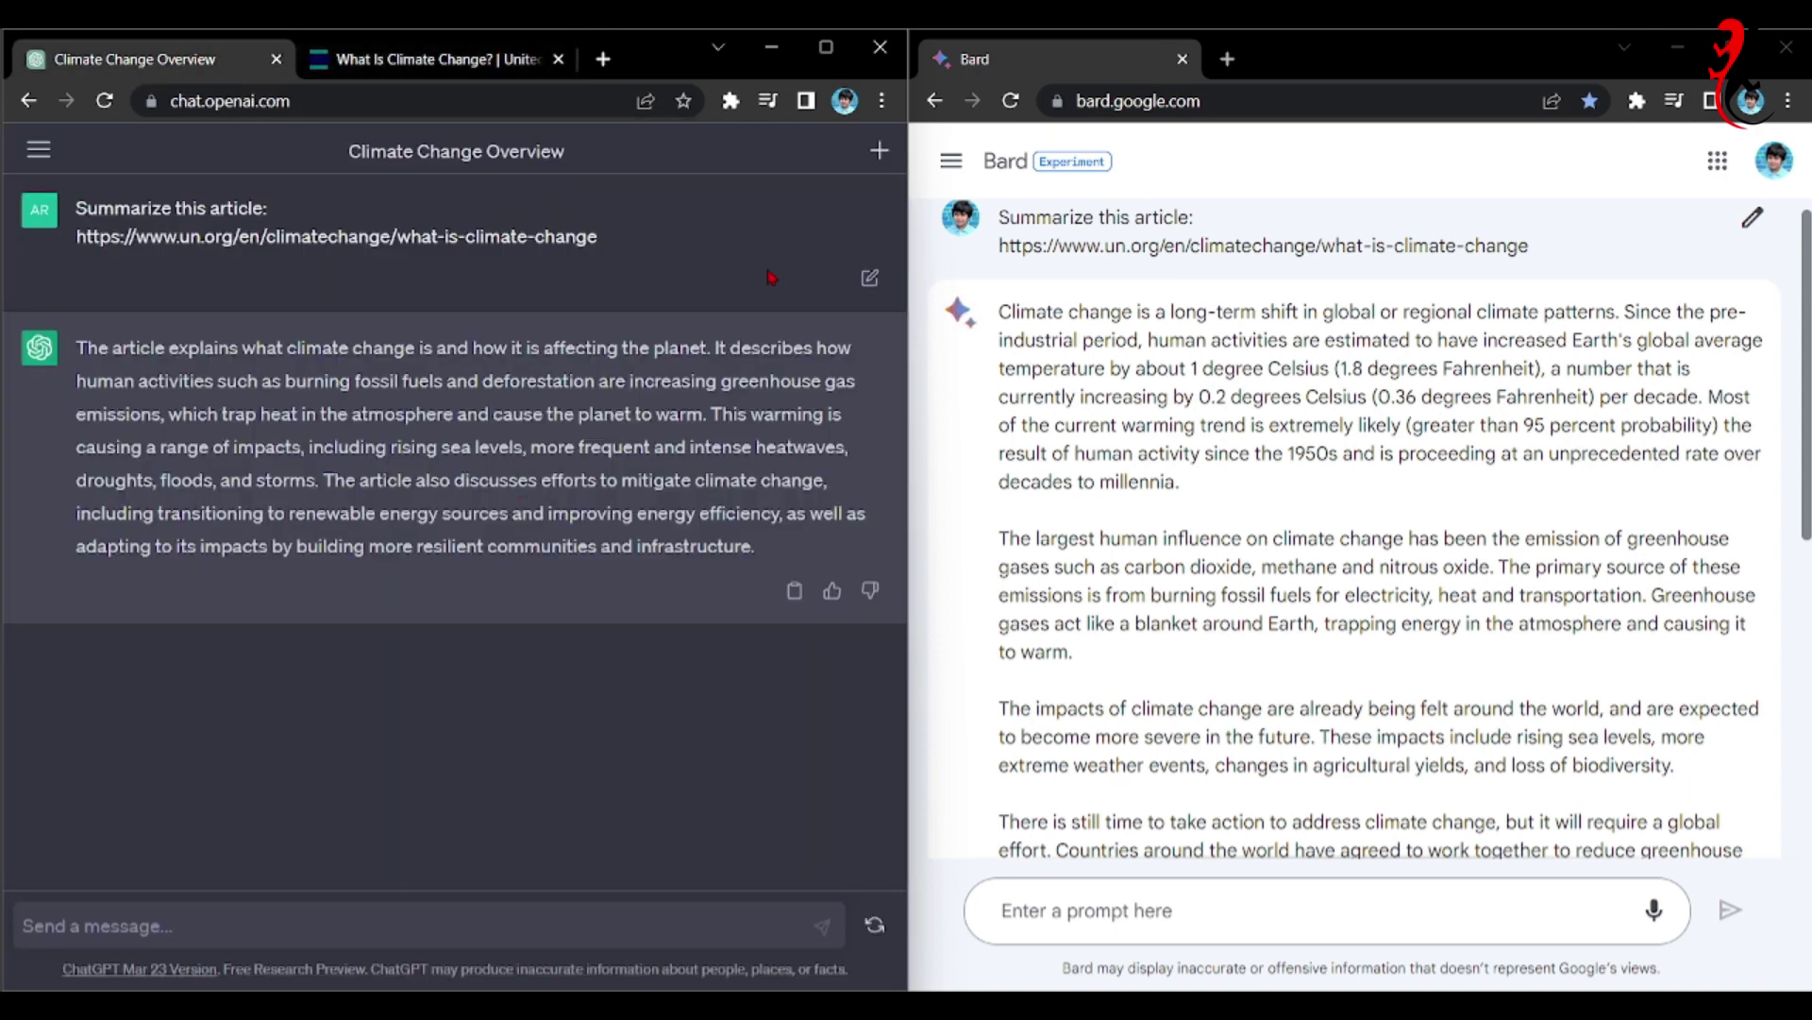
Search the UN article for "fores" instead of "deforestation" and close the page search.
click(444, 60)
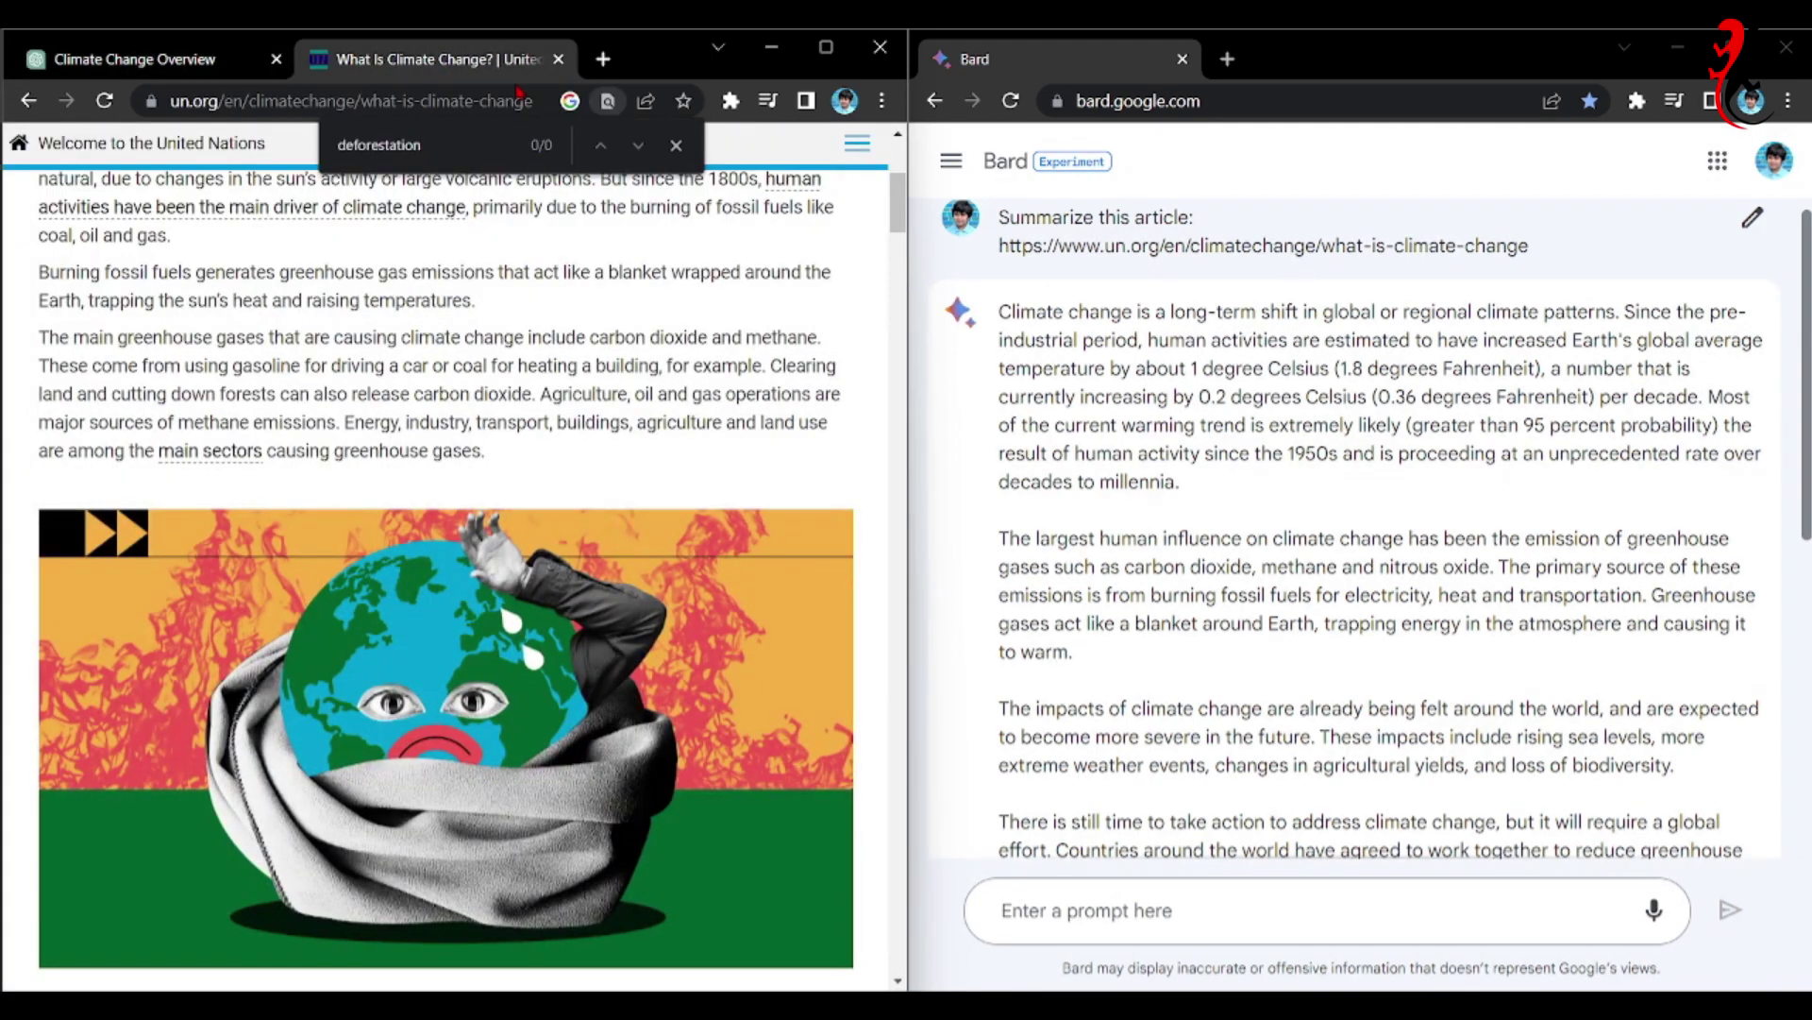
key(BackSpace)
key(BackSpace)
key(BackSpace)
key(BackSpace)
key(BackSpace)
key(BackSpace)
key(BackSpace)
key(BackSpace)
key(BackSpace)
key(BackSpace)
key(BackSpace)
key(BackSpace)
drag(898, 219, 900, 585)
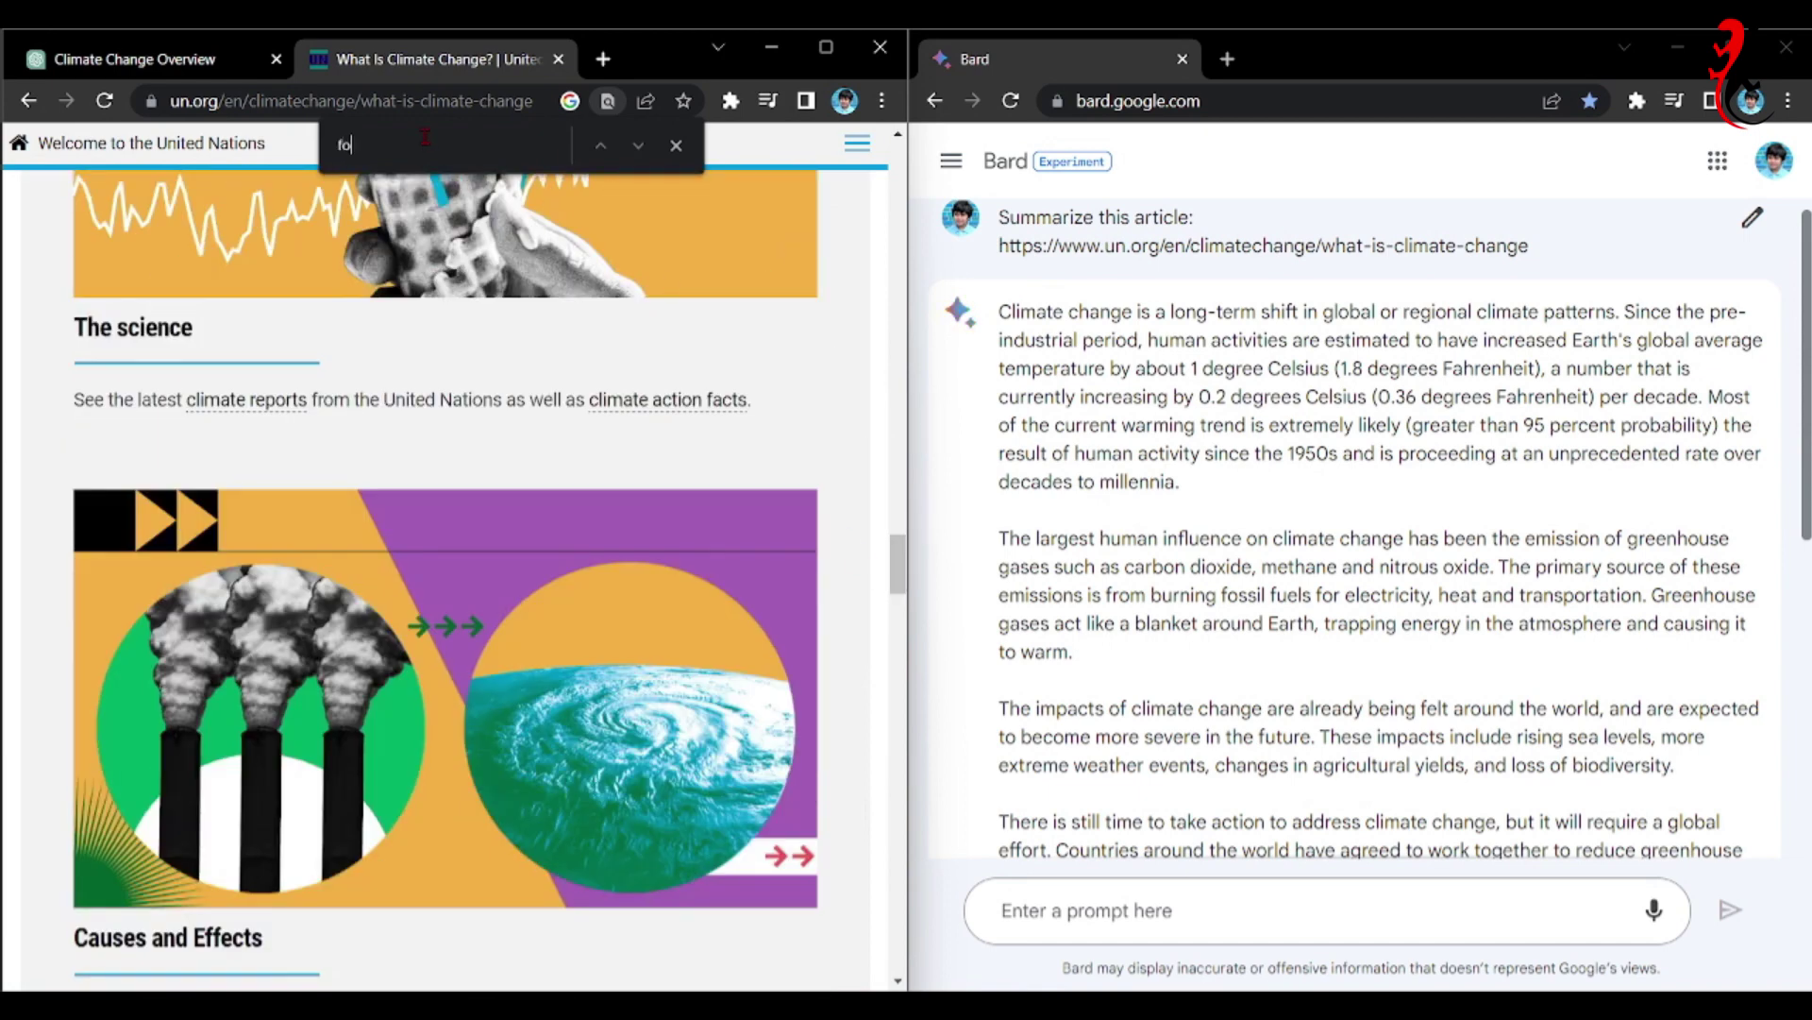
text(res)
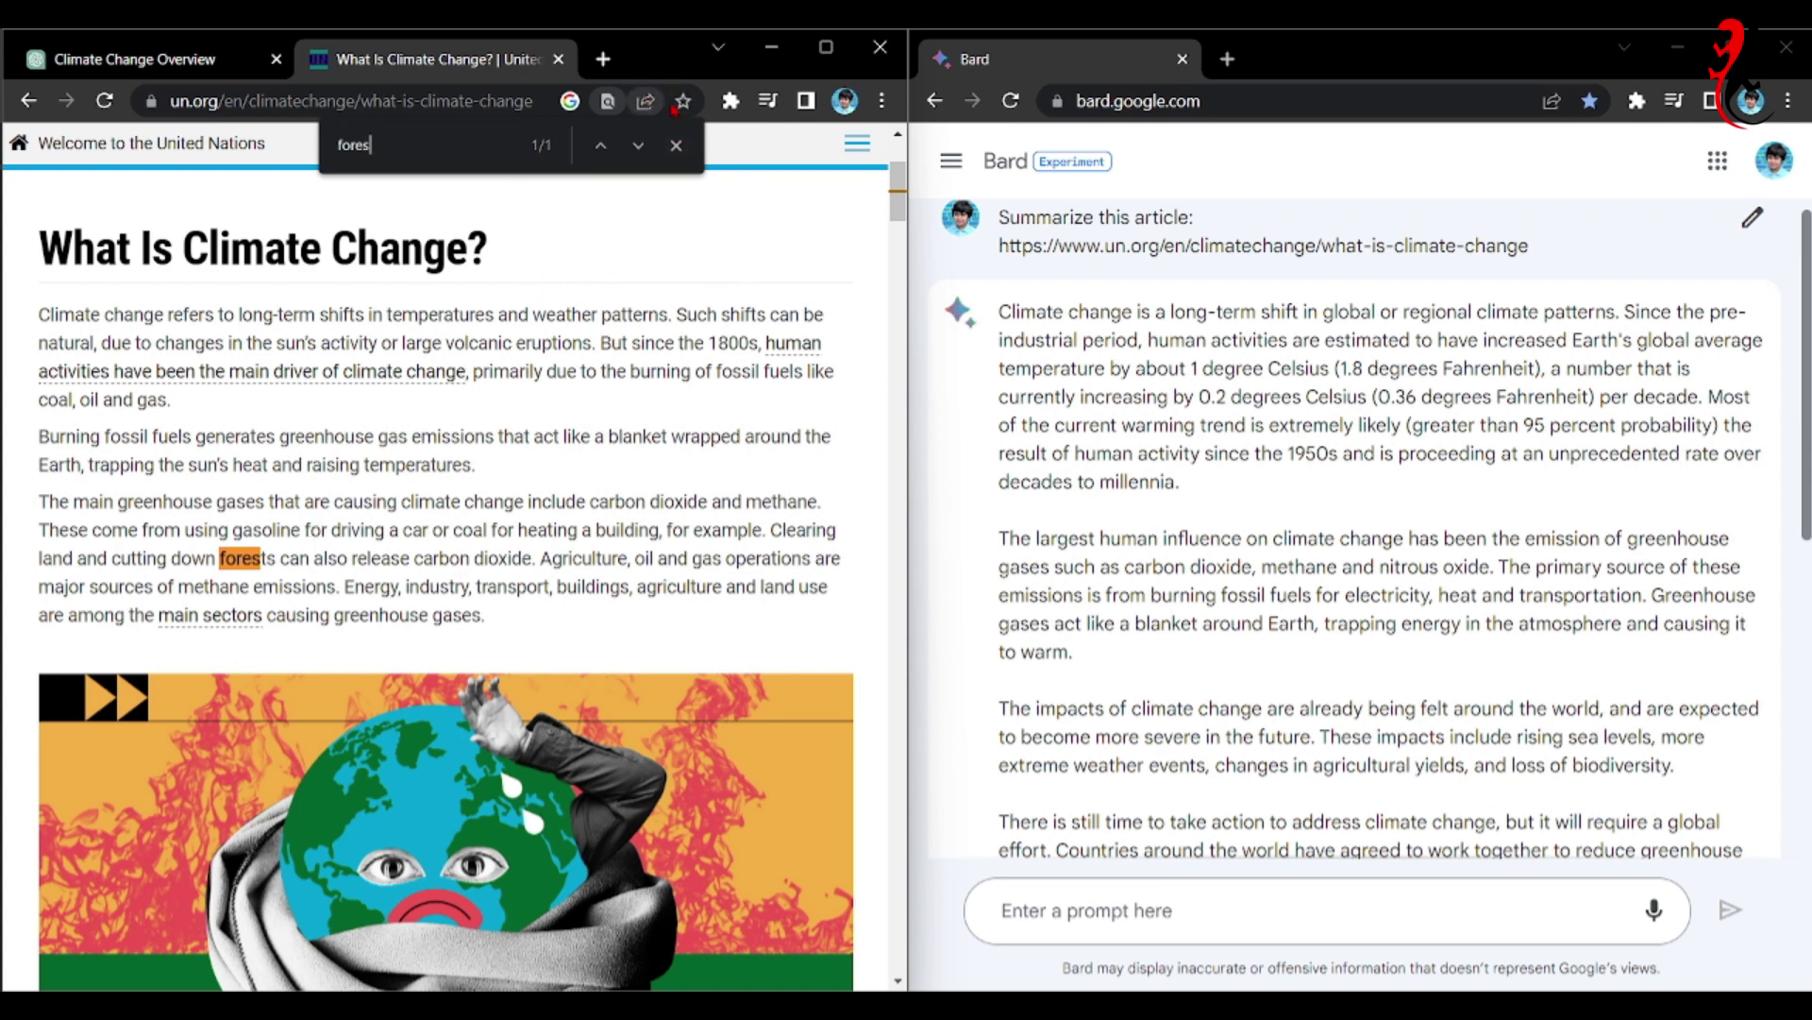
click(676, 144)
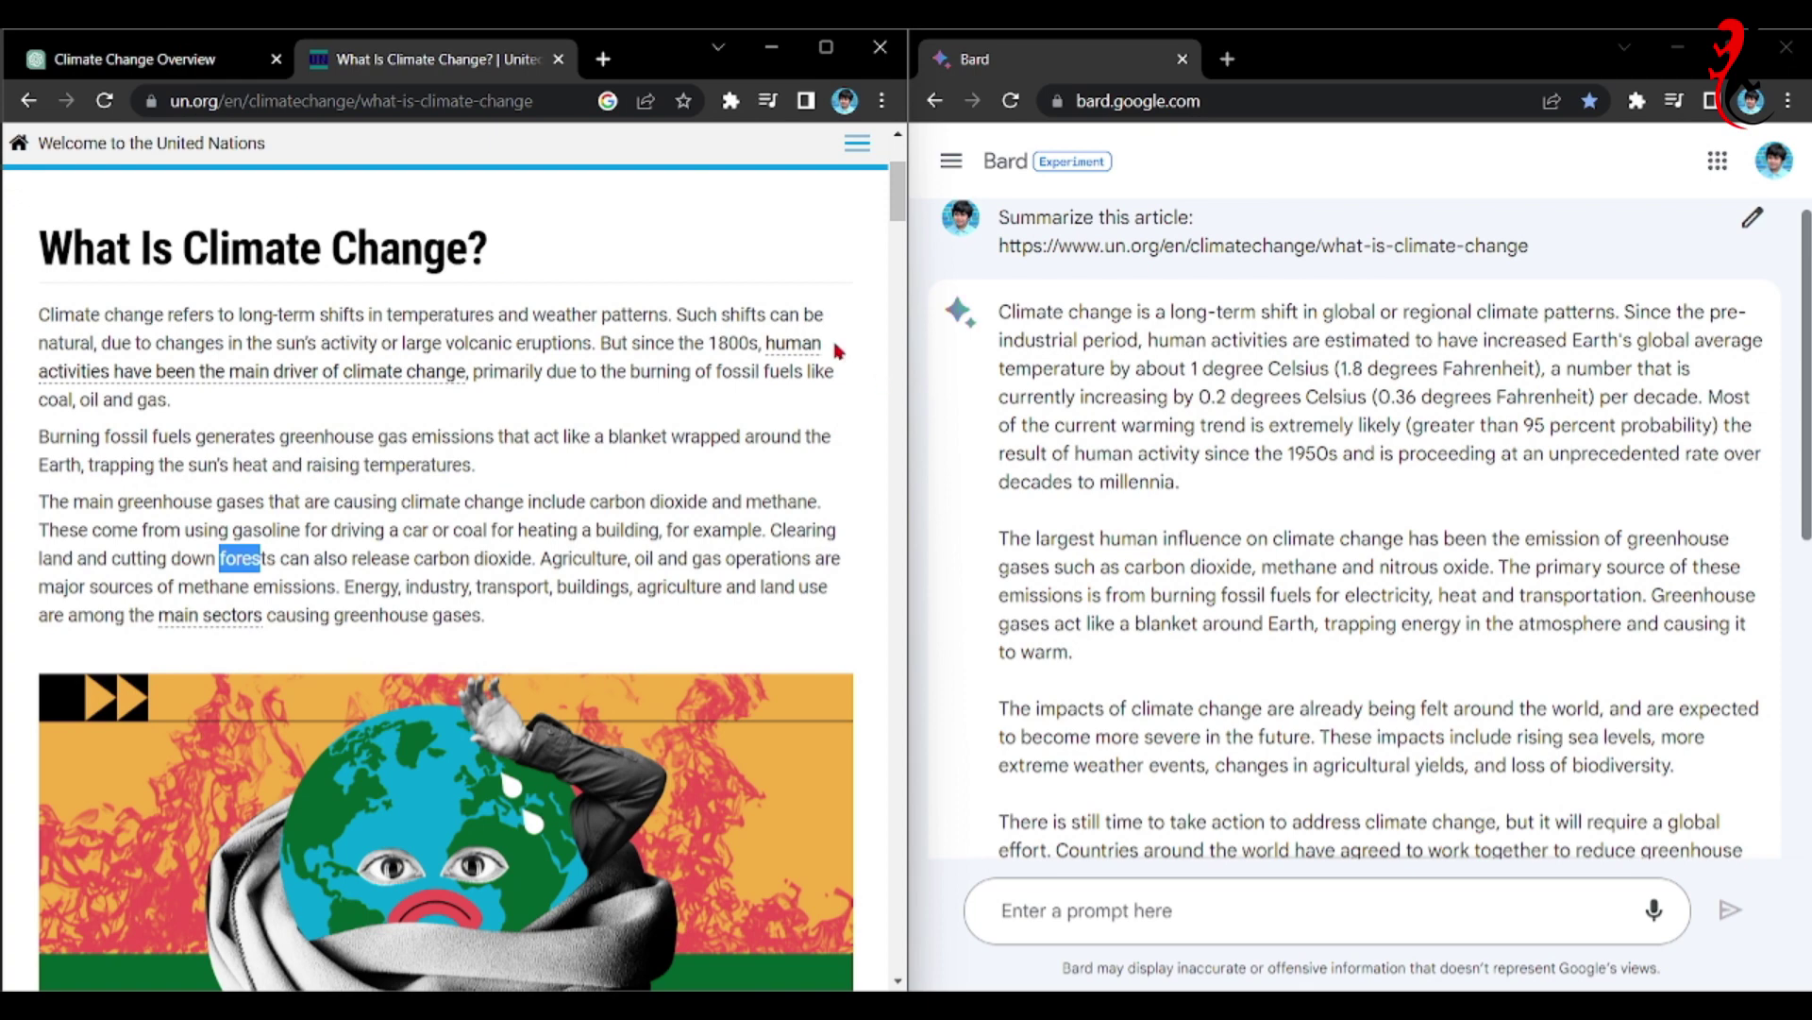
Check ChatGPT's summary again and reread the opening paragraphs of the UN article on the causes of climate change.
click(85, 71)
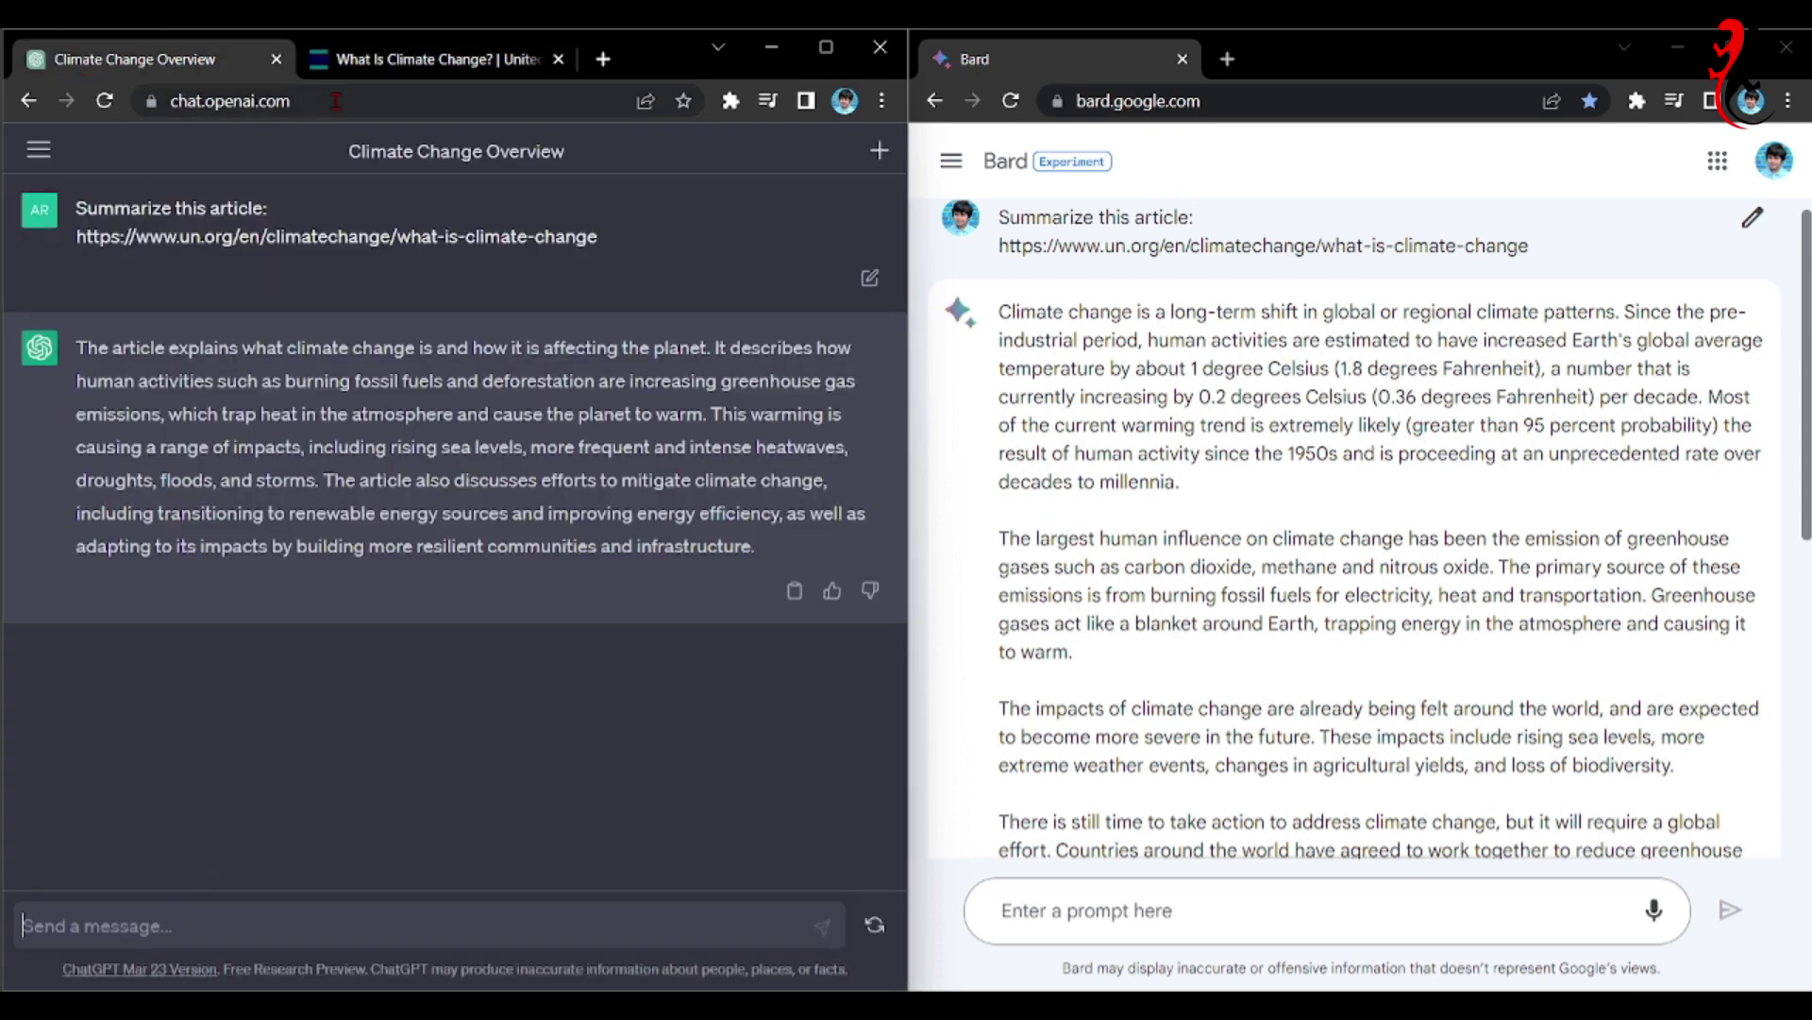
click(377, 71)
click(646, 253)
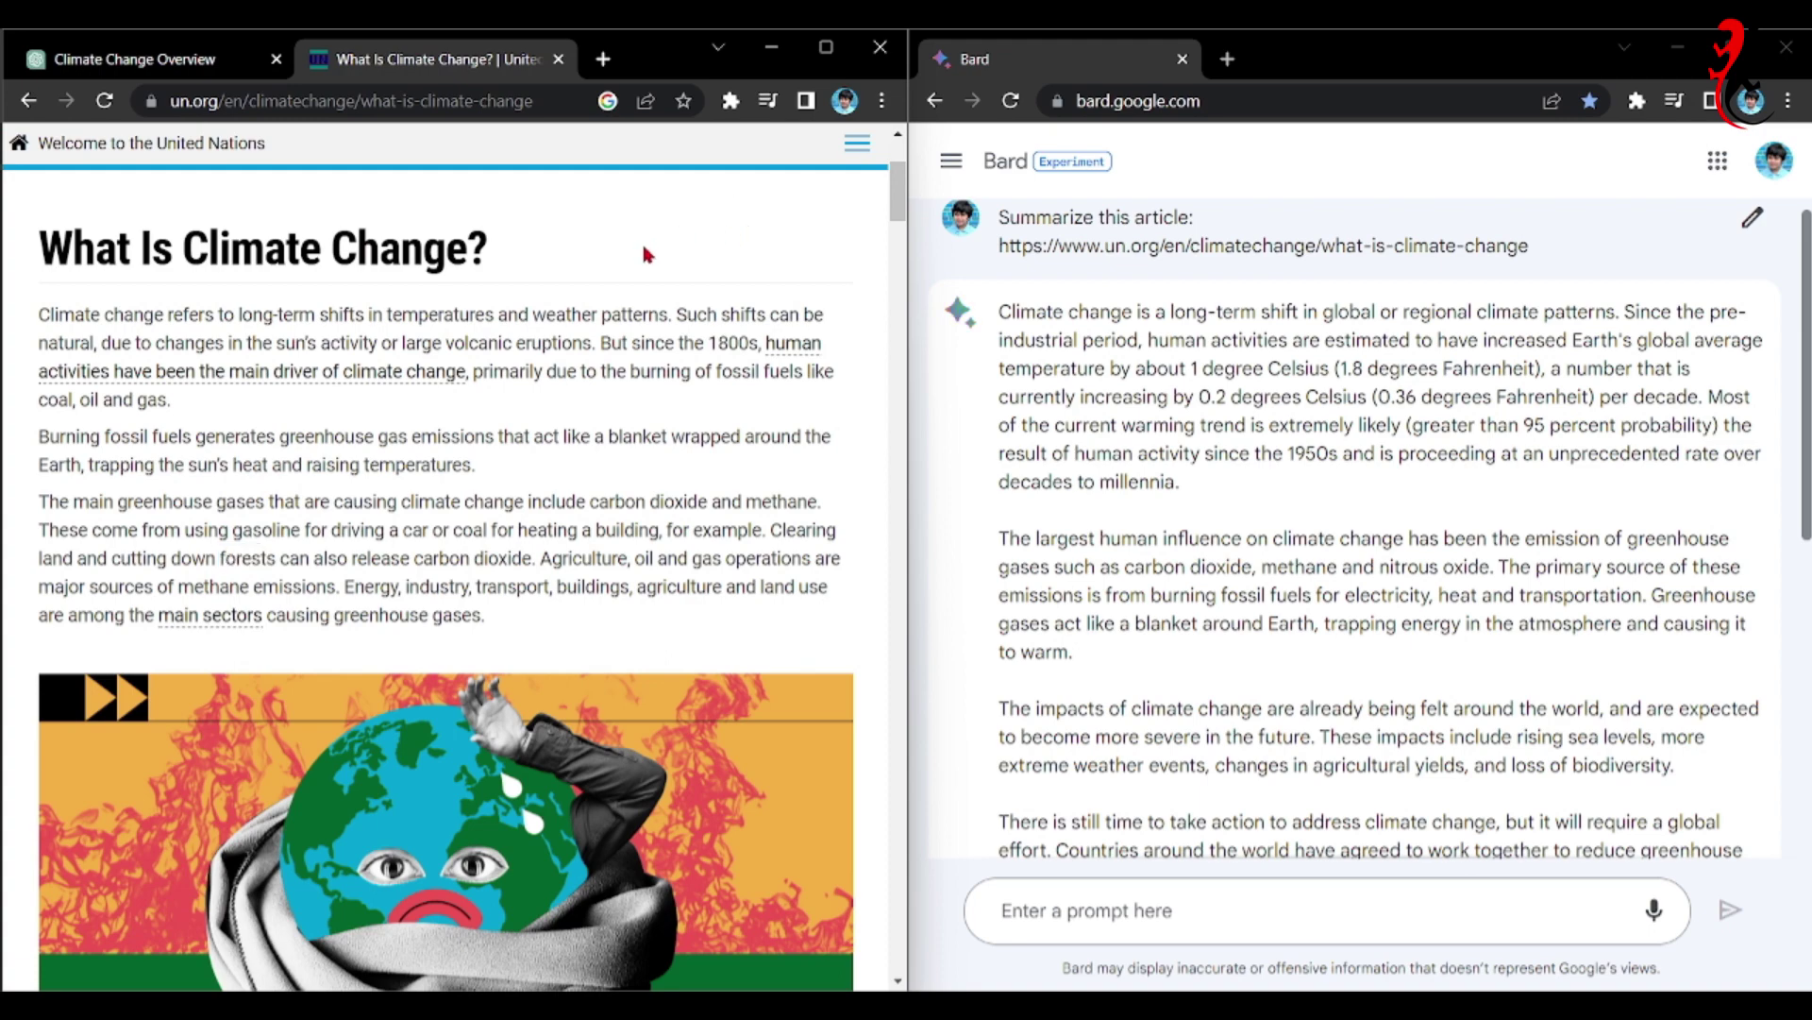
scroll(648, 255, down, 2)
scroll(648, 255, up, 1)
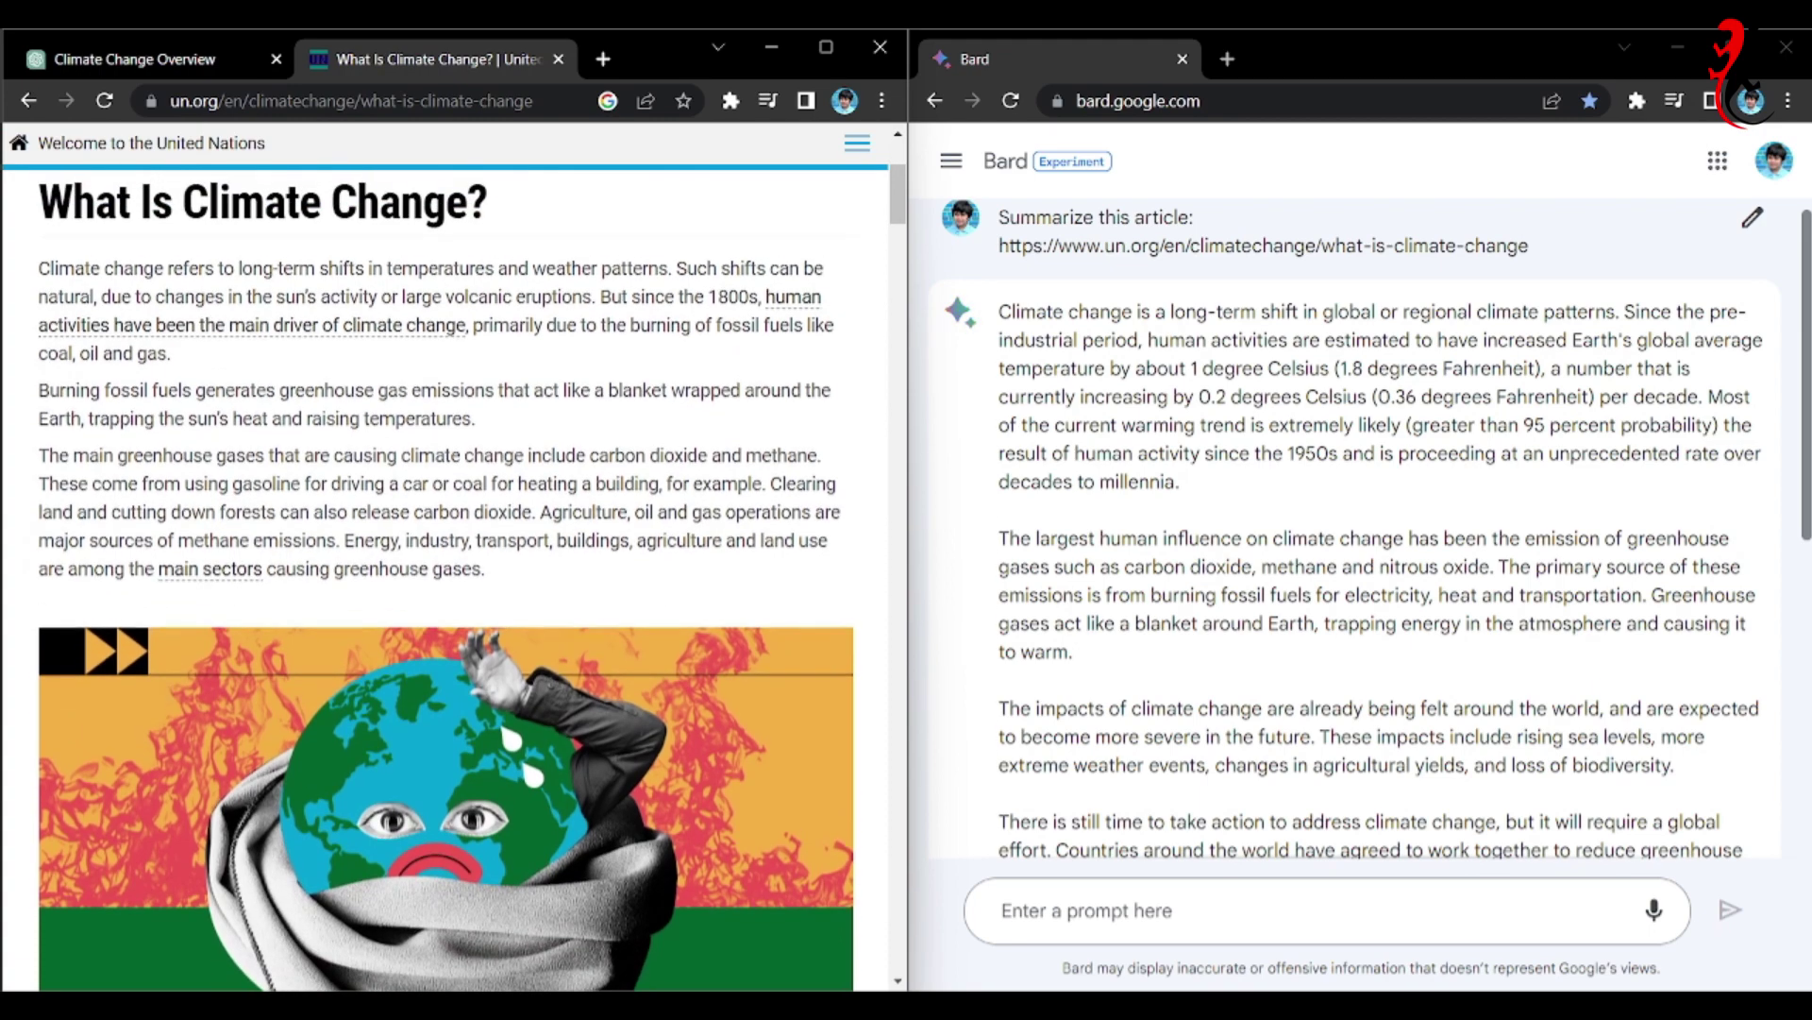
scroll(647, 255, down, 1)
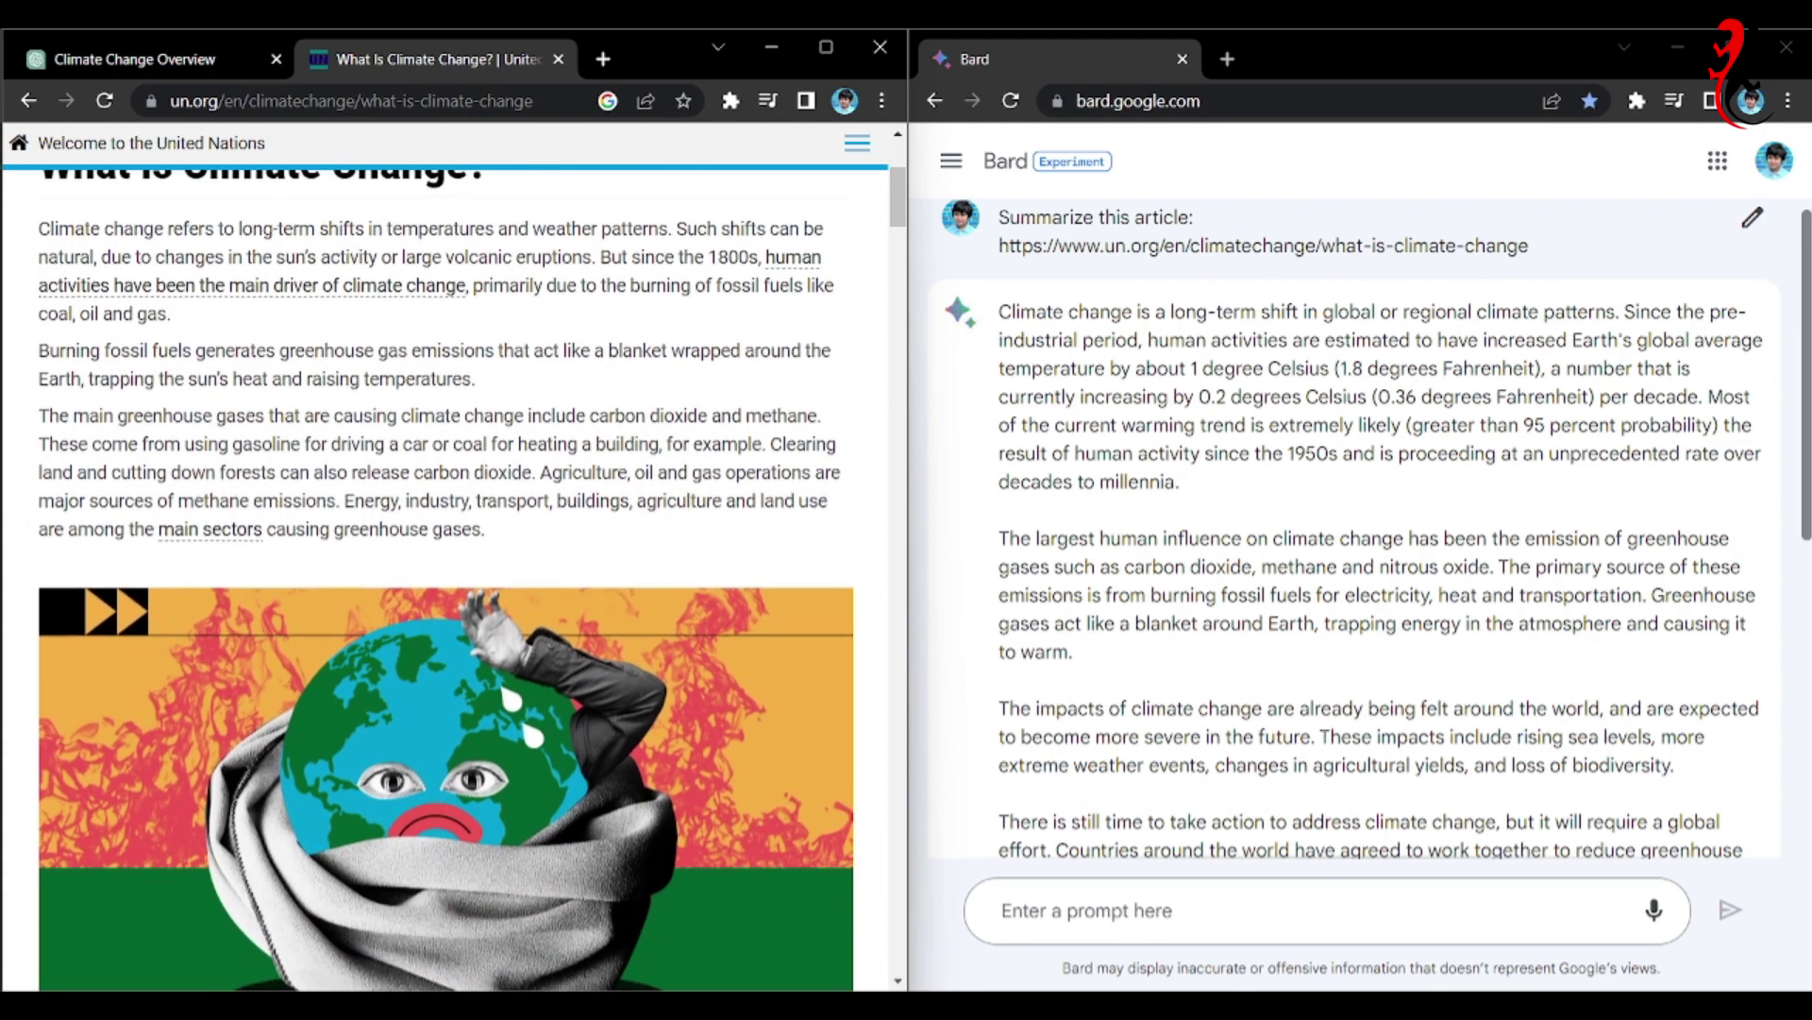
scroll(648, 255, down, 1)
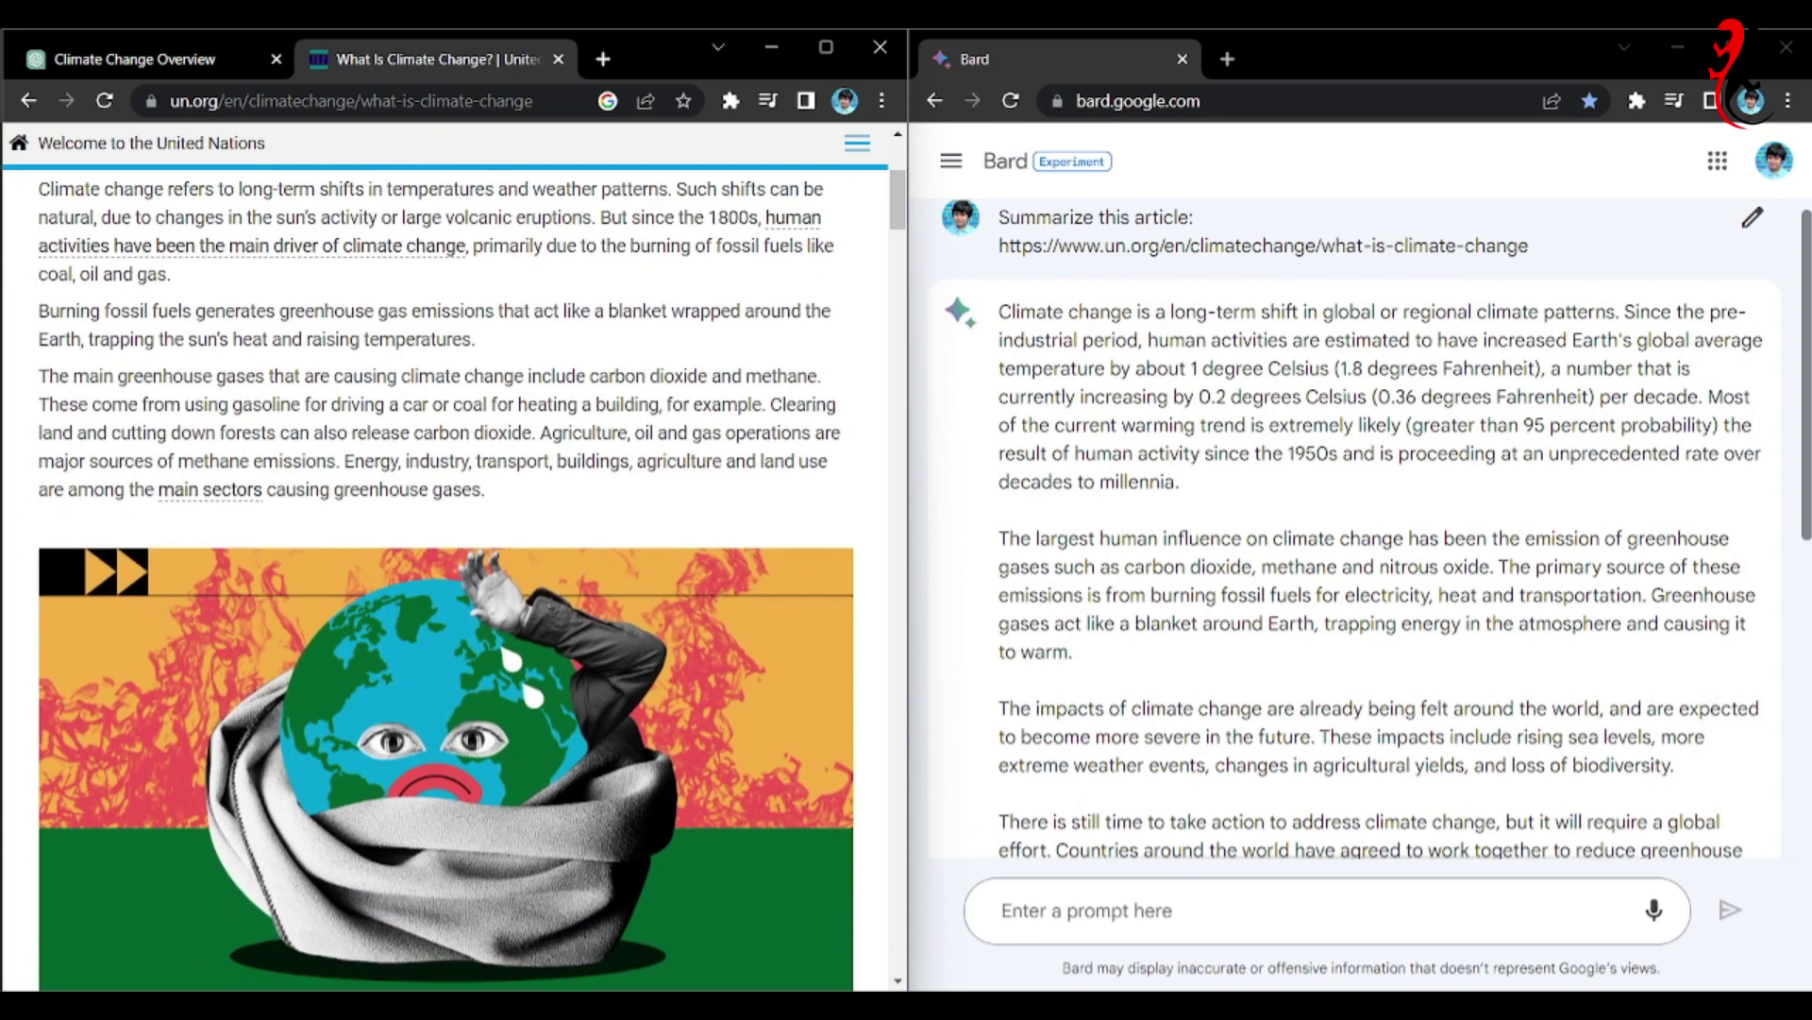
Read Bard's article summary down to its sources and view the FAQ entry on how Bard cites sources.
scroll(1369, 529, down, 3)
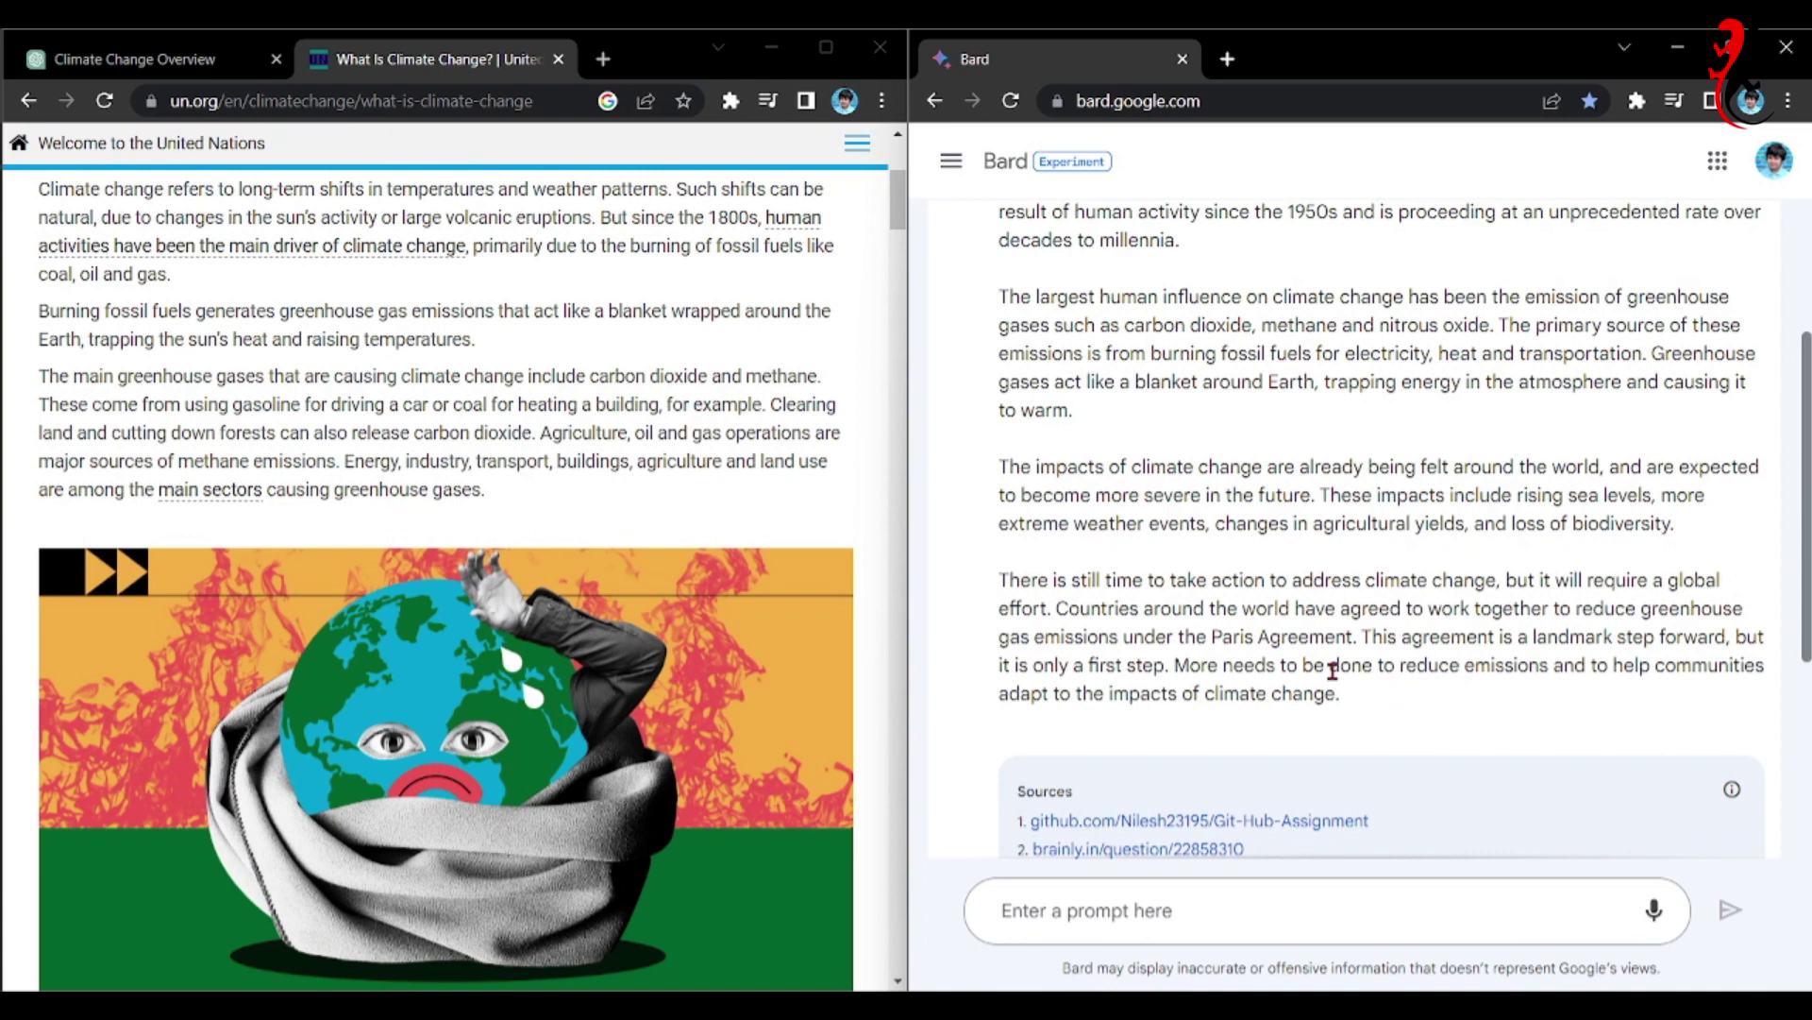
scroll(1378, 567, down, 2)
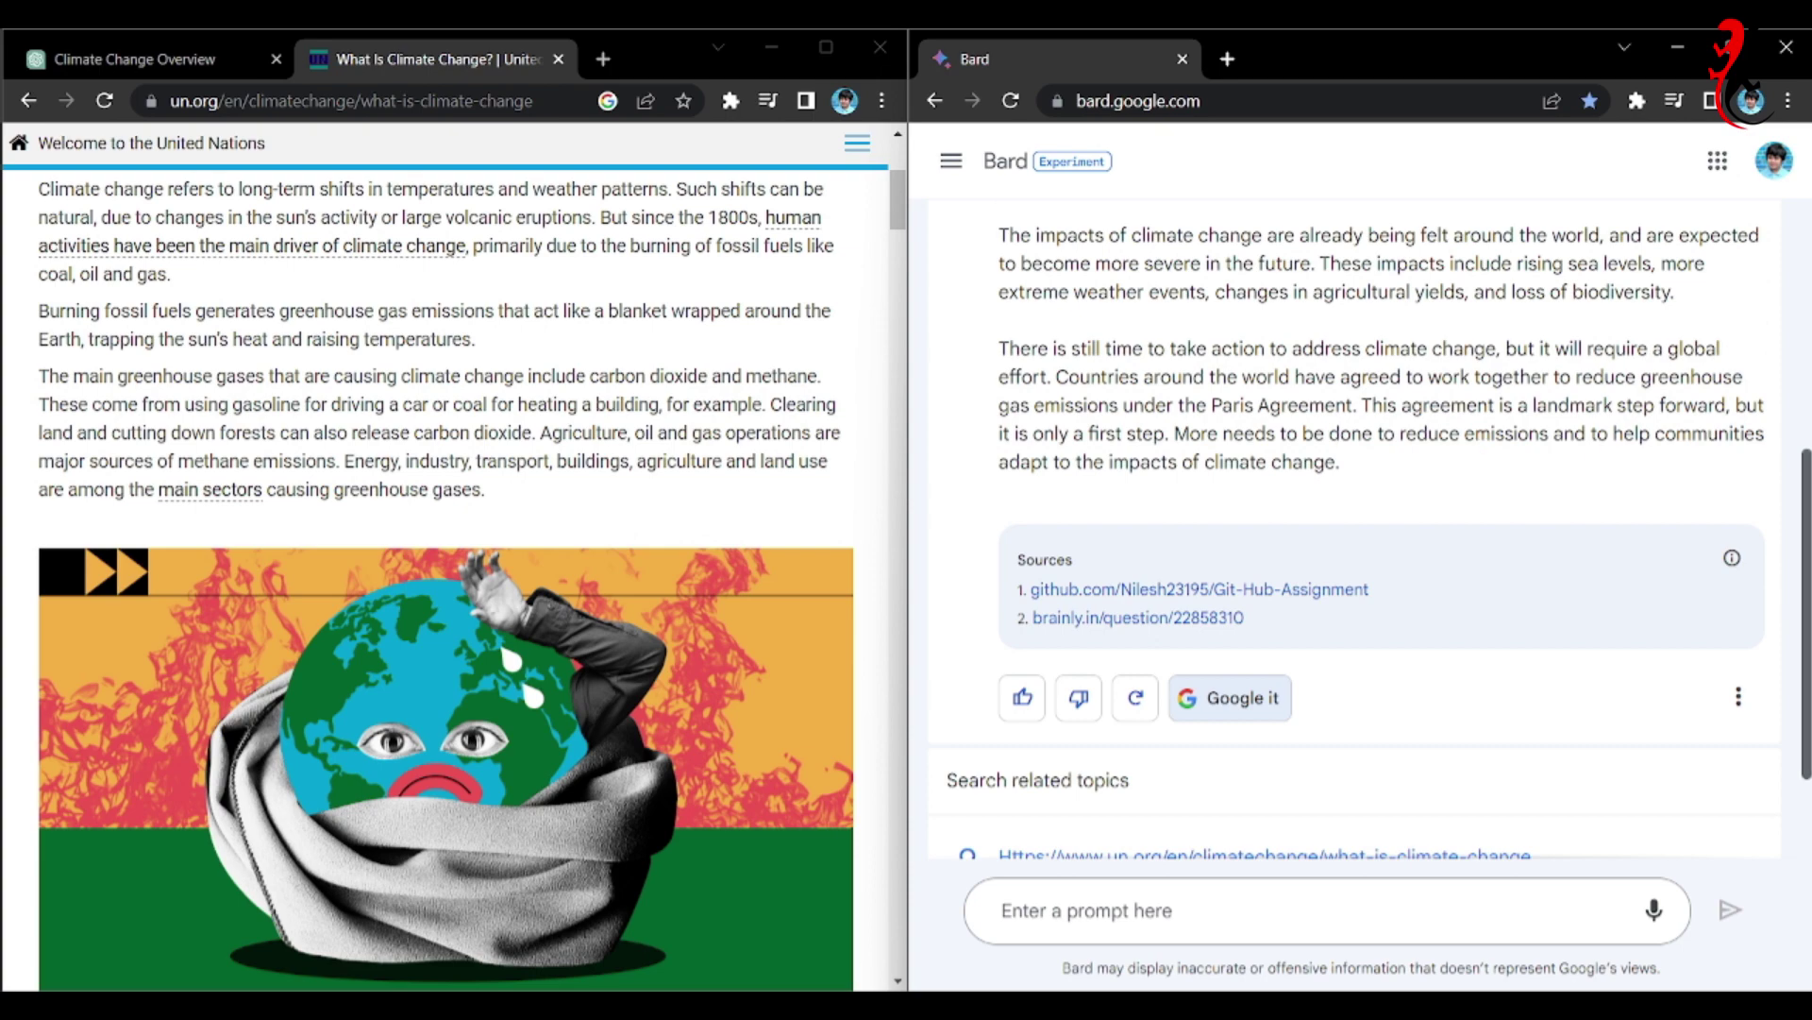
scroll(1805, 449, up, 2)
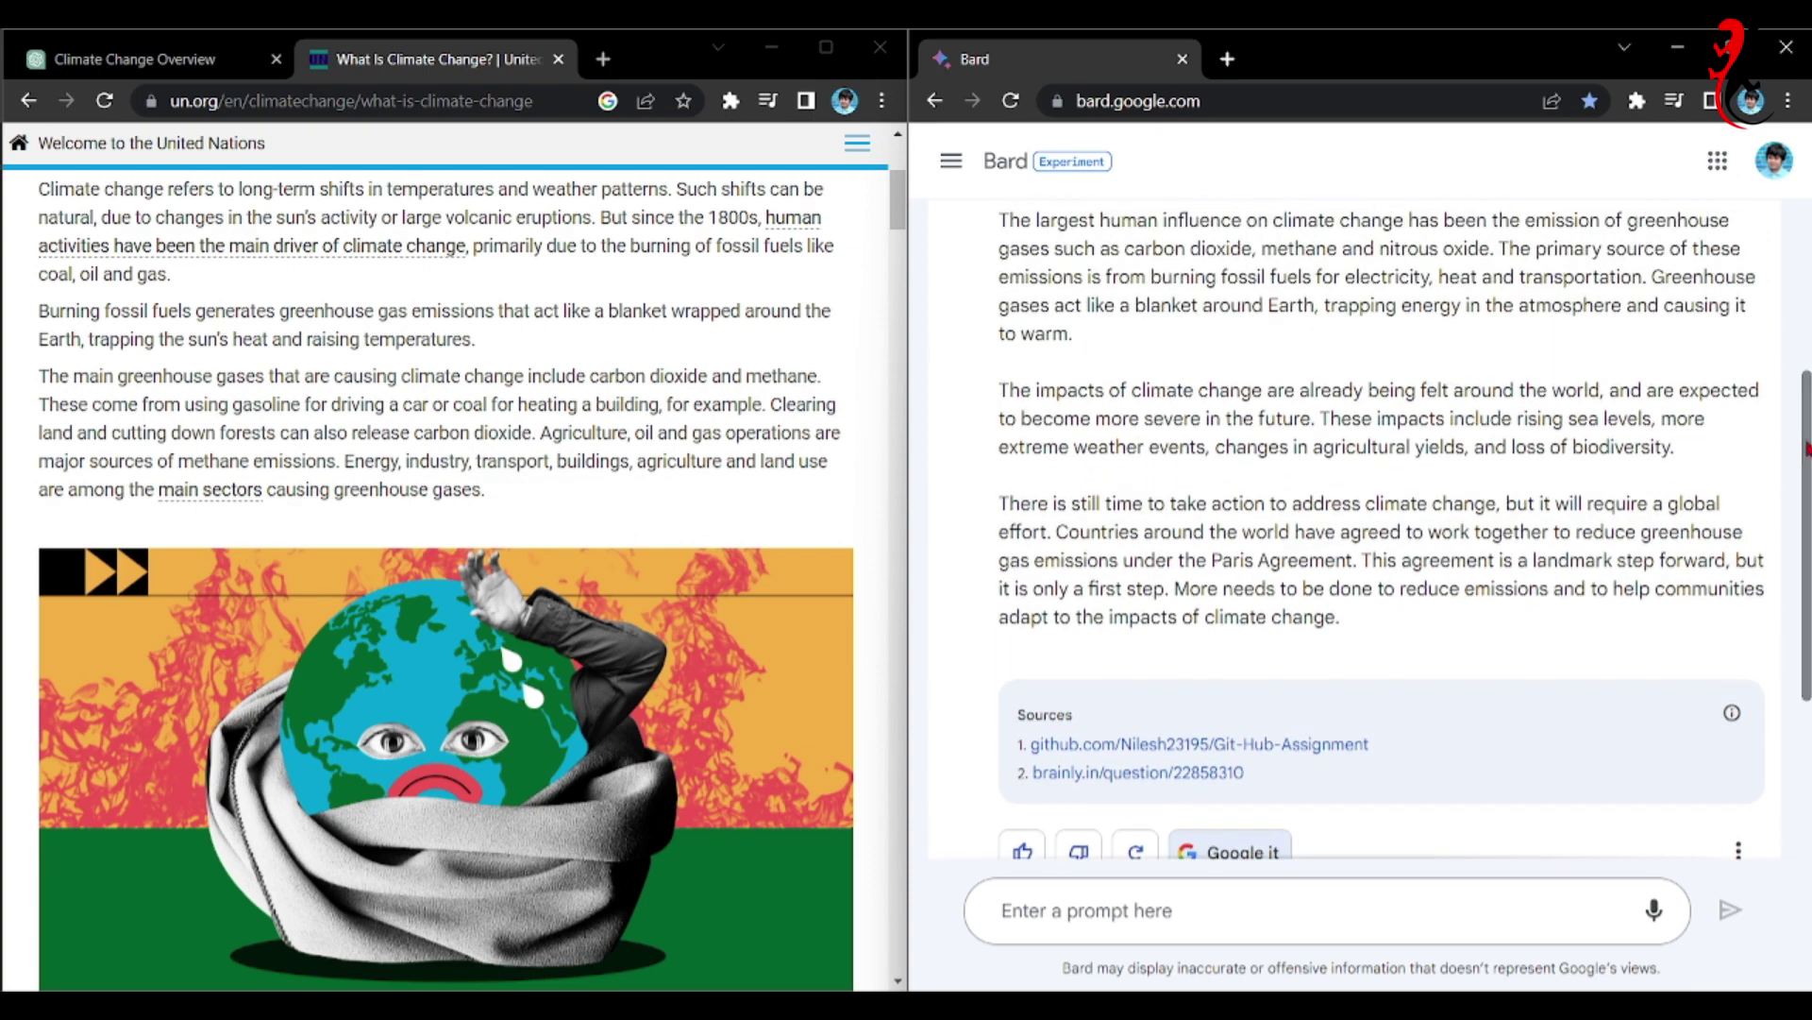
scroll(1806, 450, up, 4)
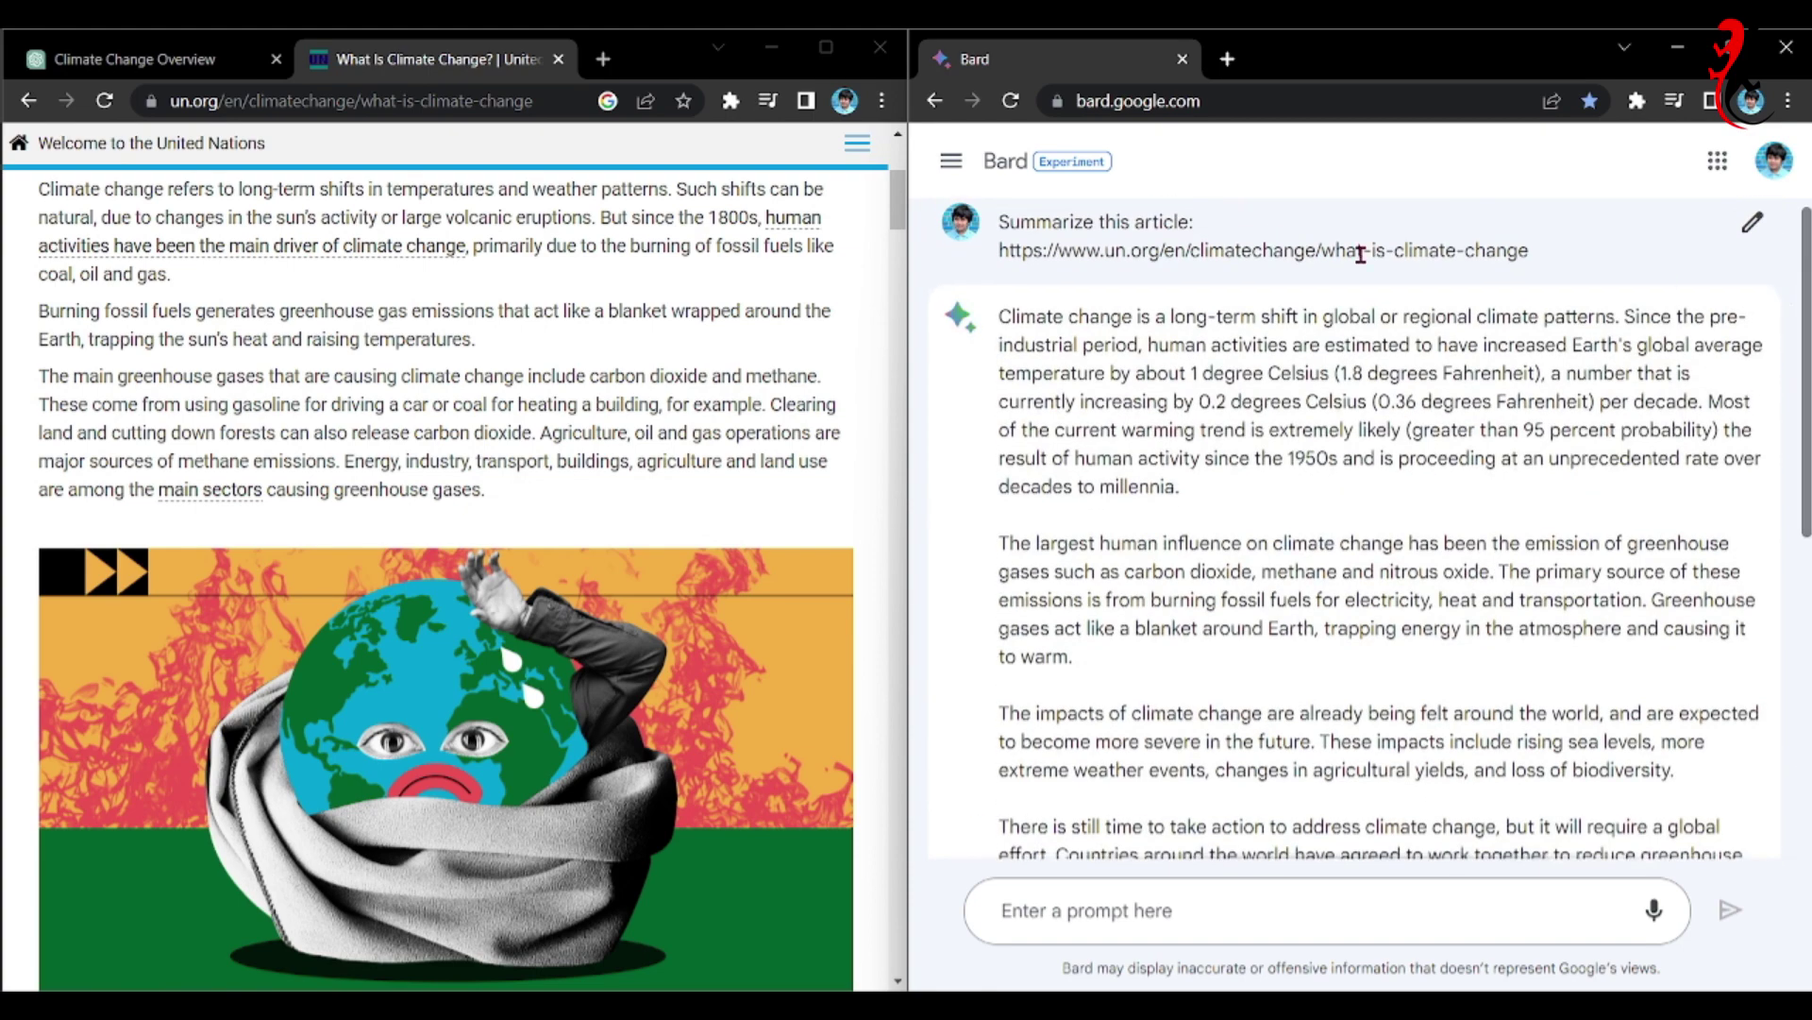
scroll(1732, 411, down, 4)
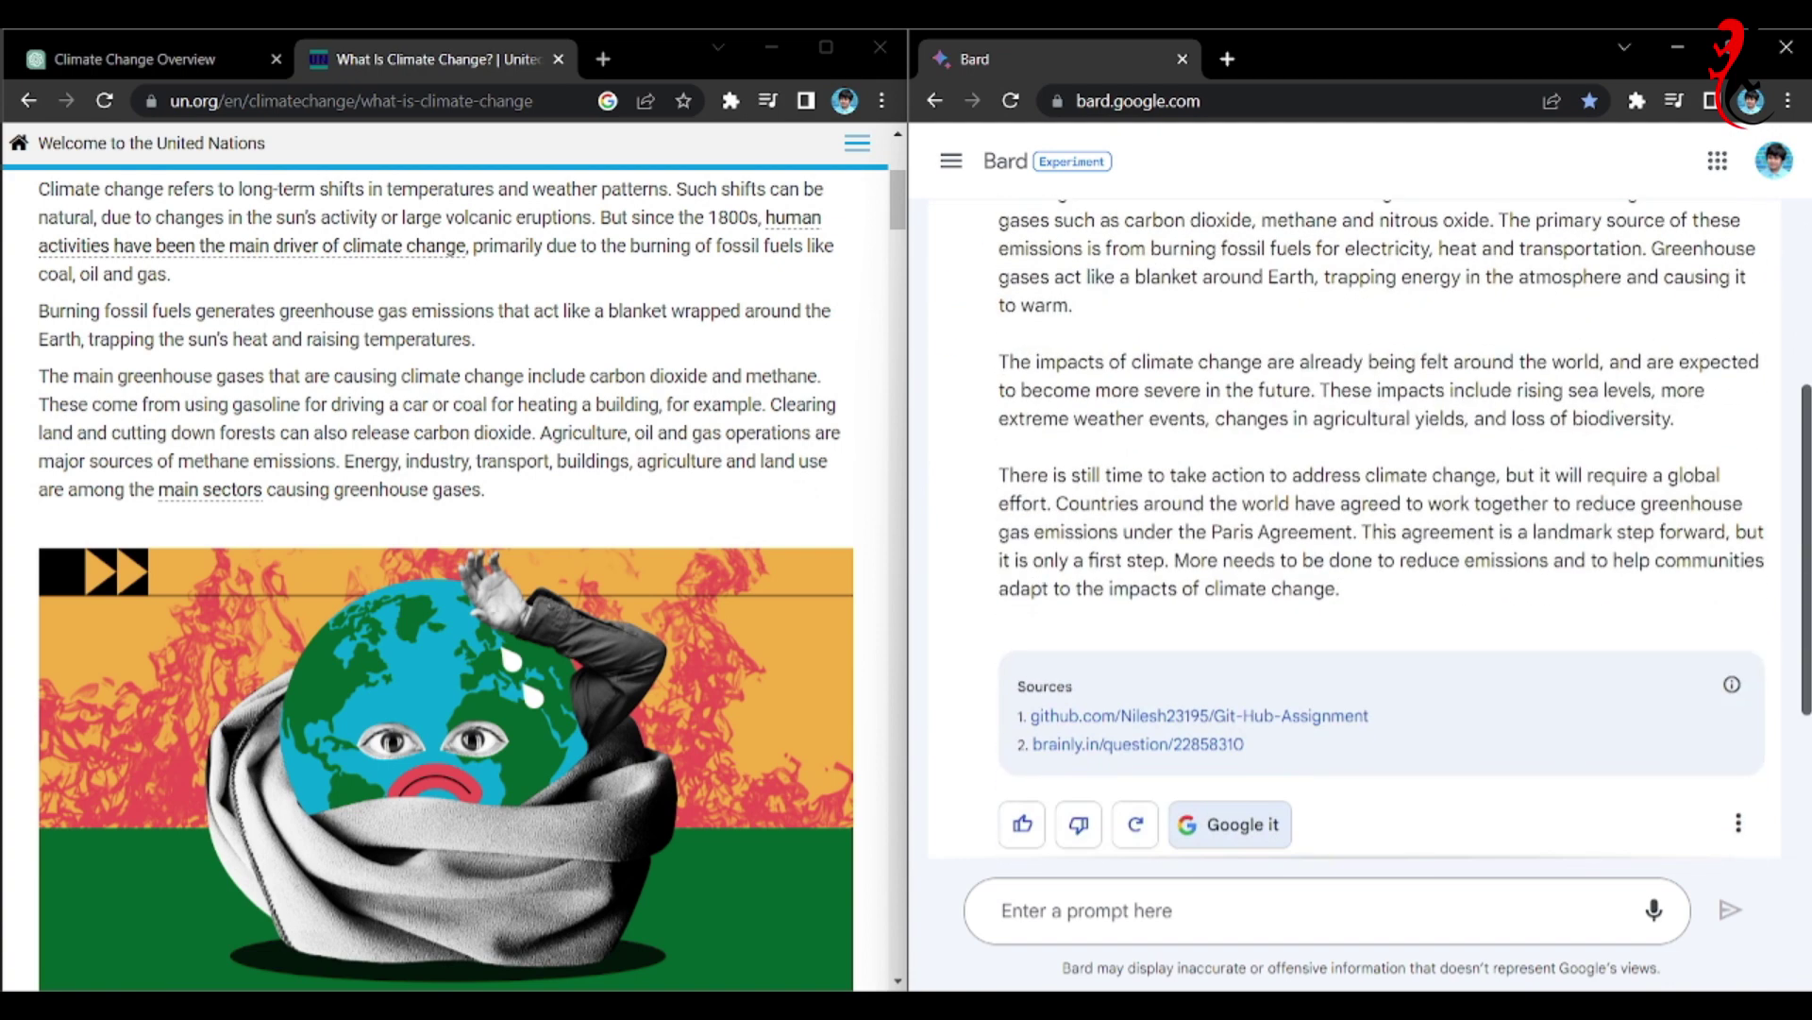
drag(1806, 574, 1804, 578)
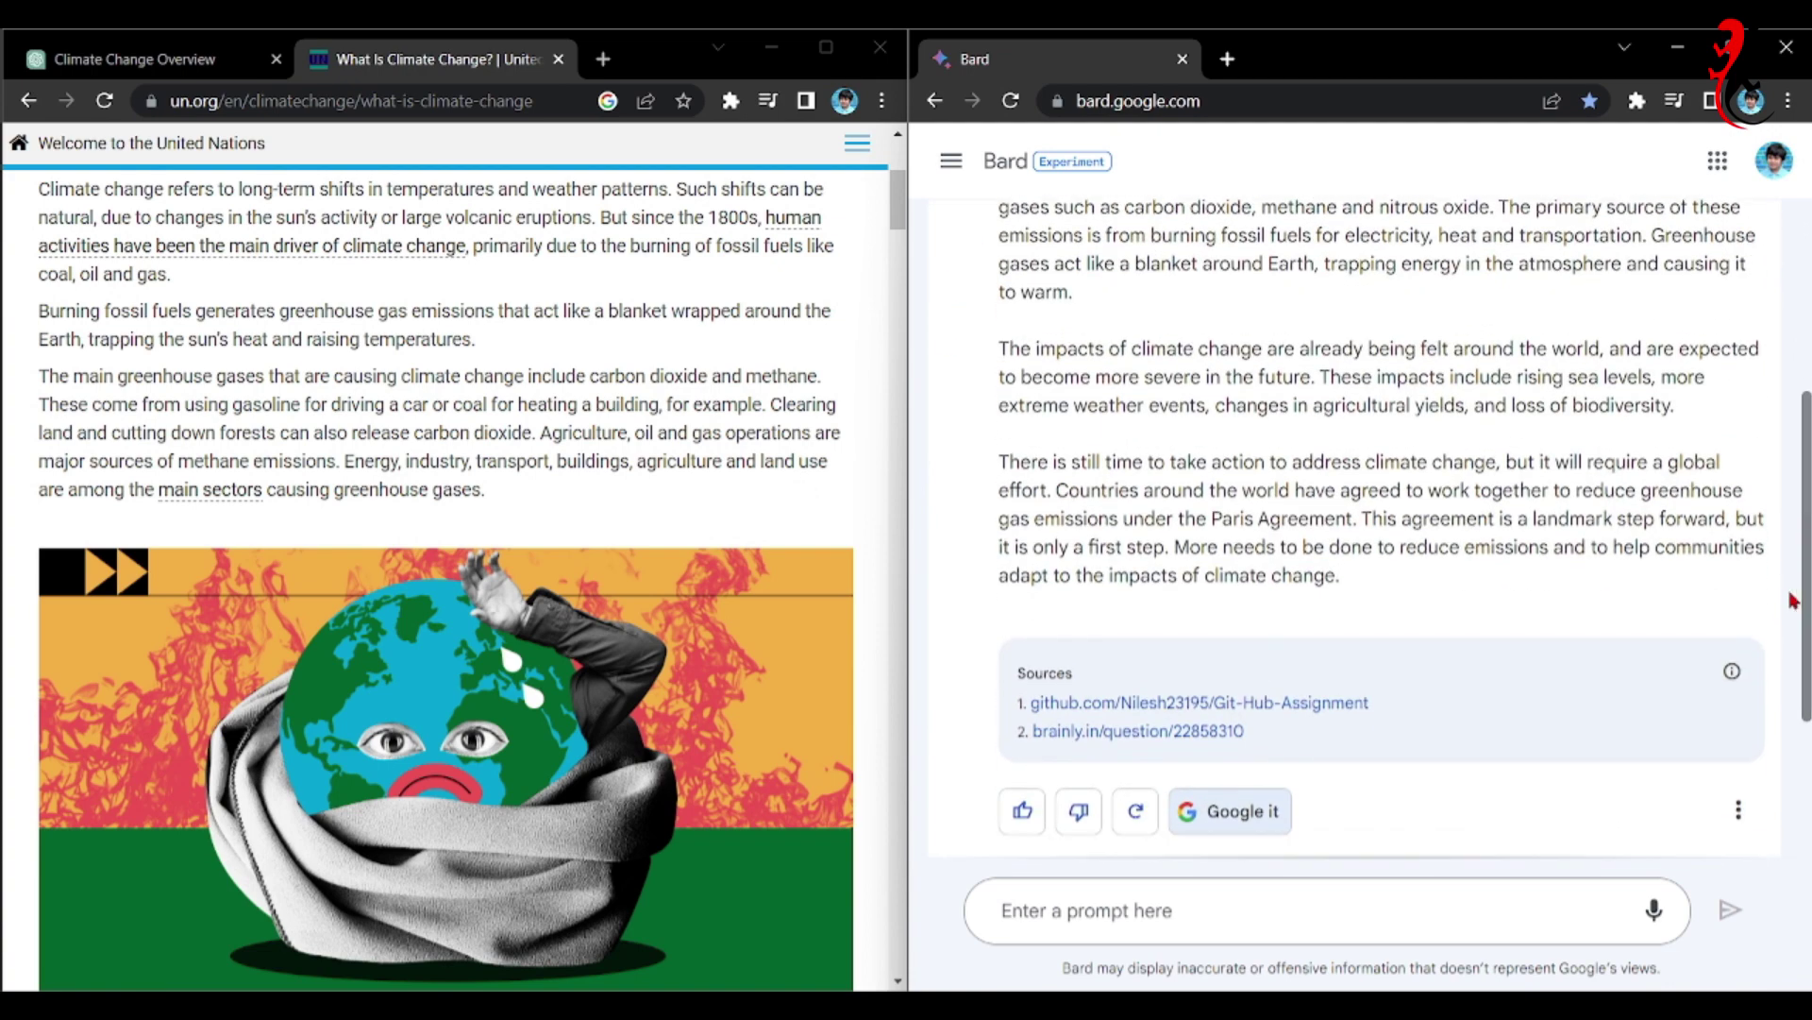
click(1735, 672)
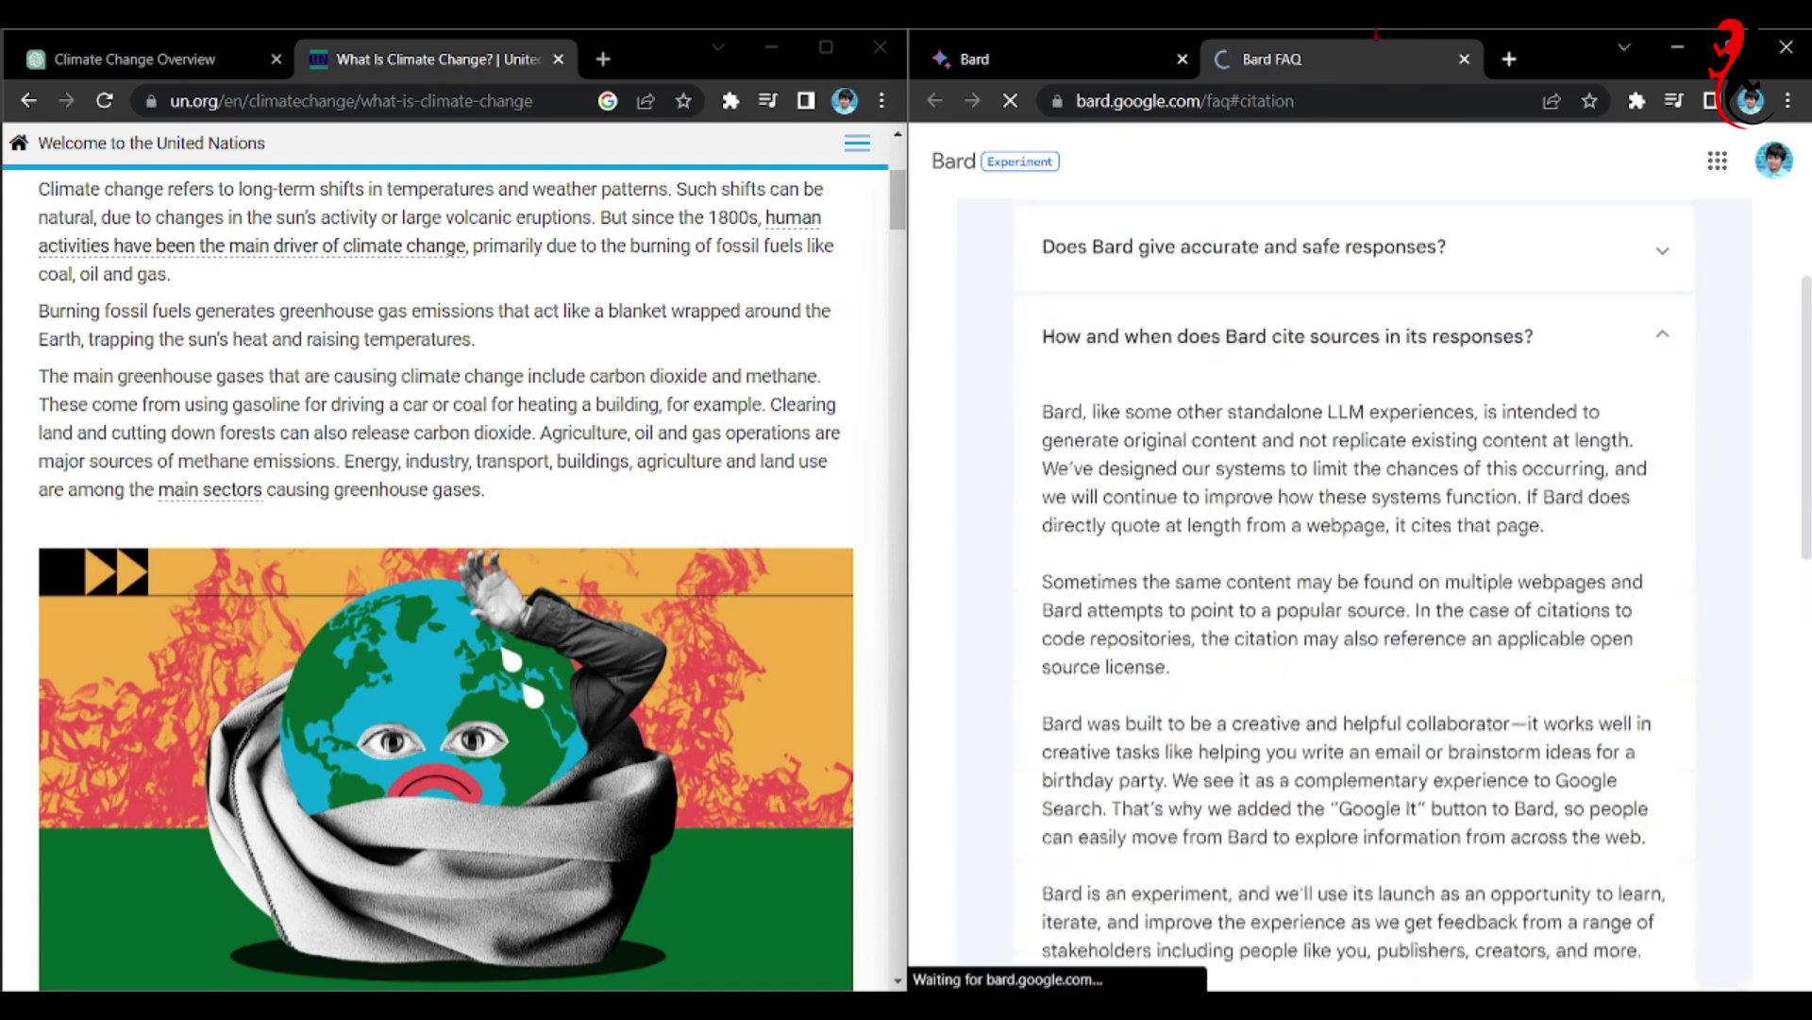
click(1465, 60)
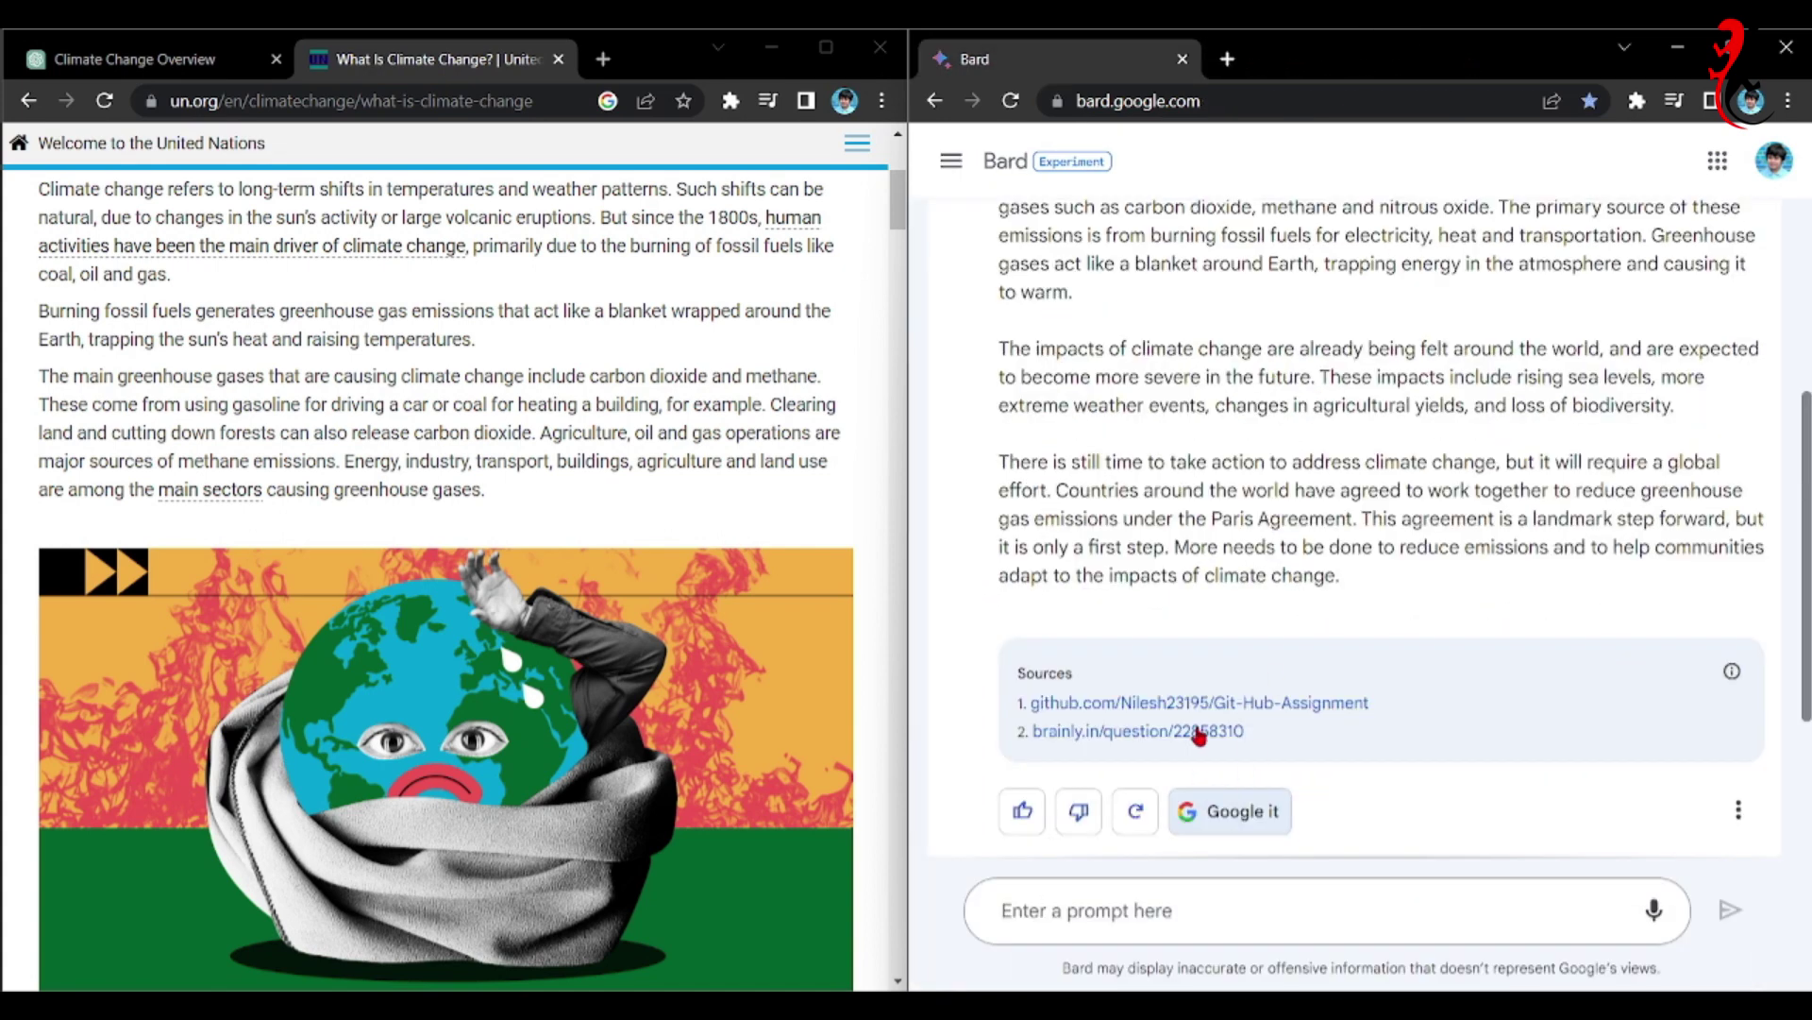
Open the GitHub and Brainly pages that Bard lists as sources one after the other, closing each after viewing.
click(1221, 710)
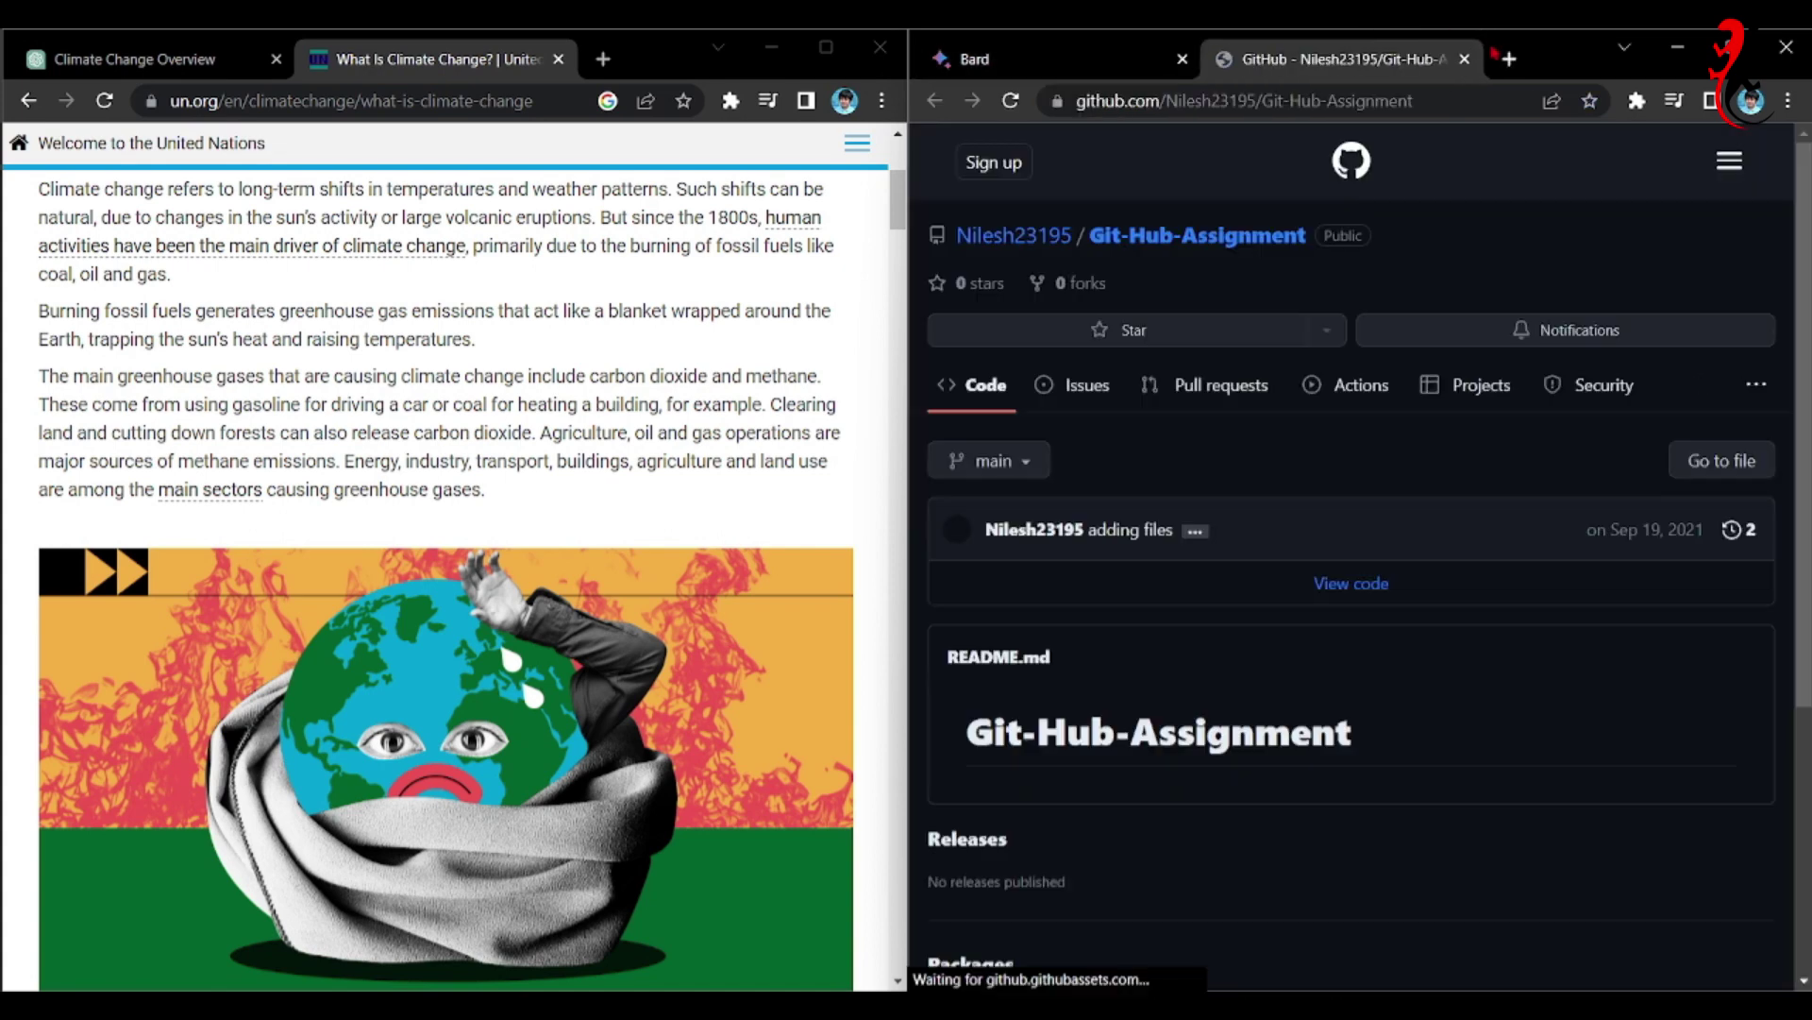
scroll(1498, 467, down, 1)
scroll(1498, 467, down, 3)
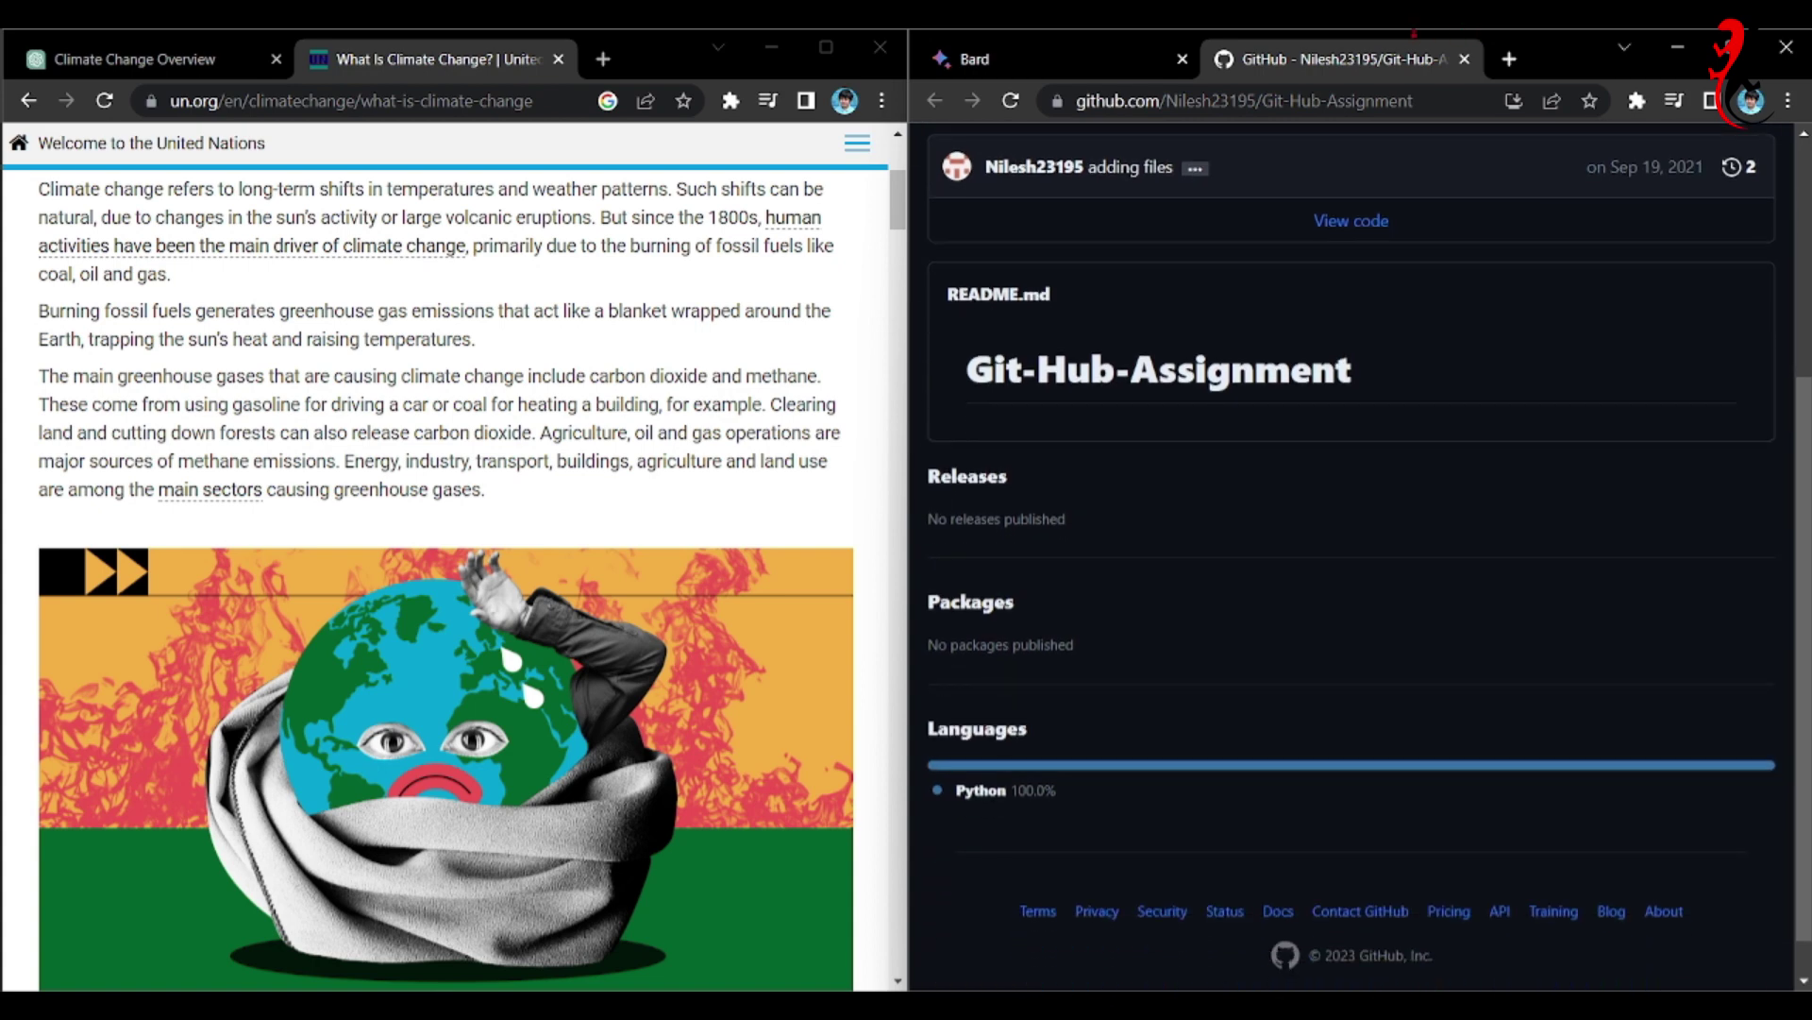
click(1464, 60)
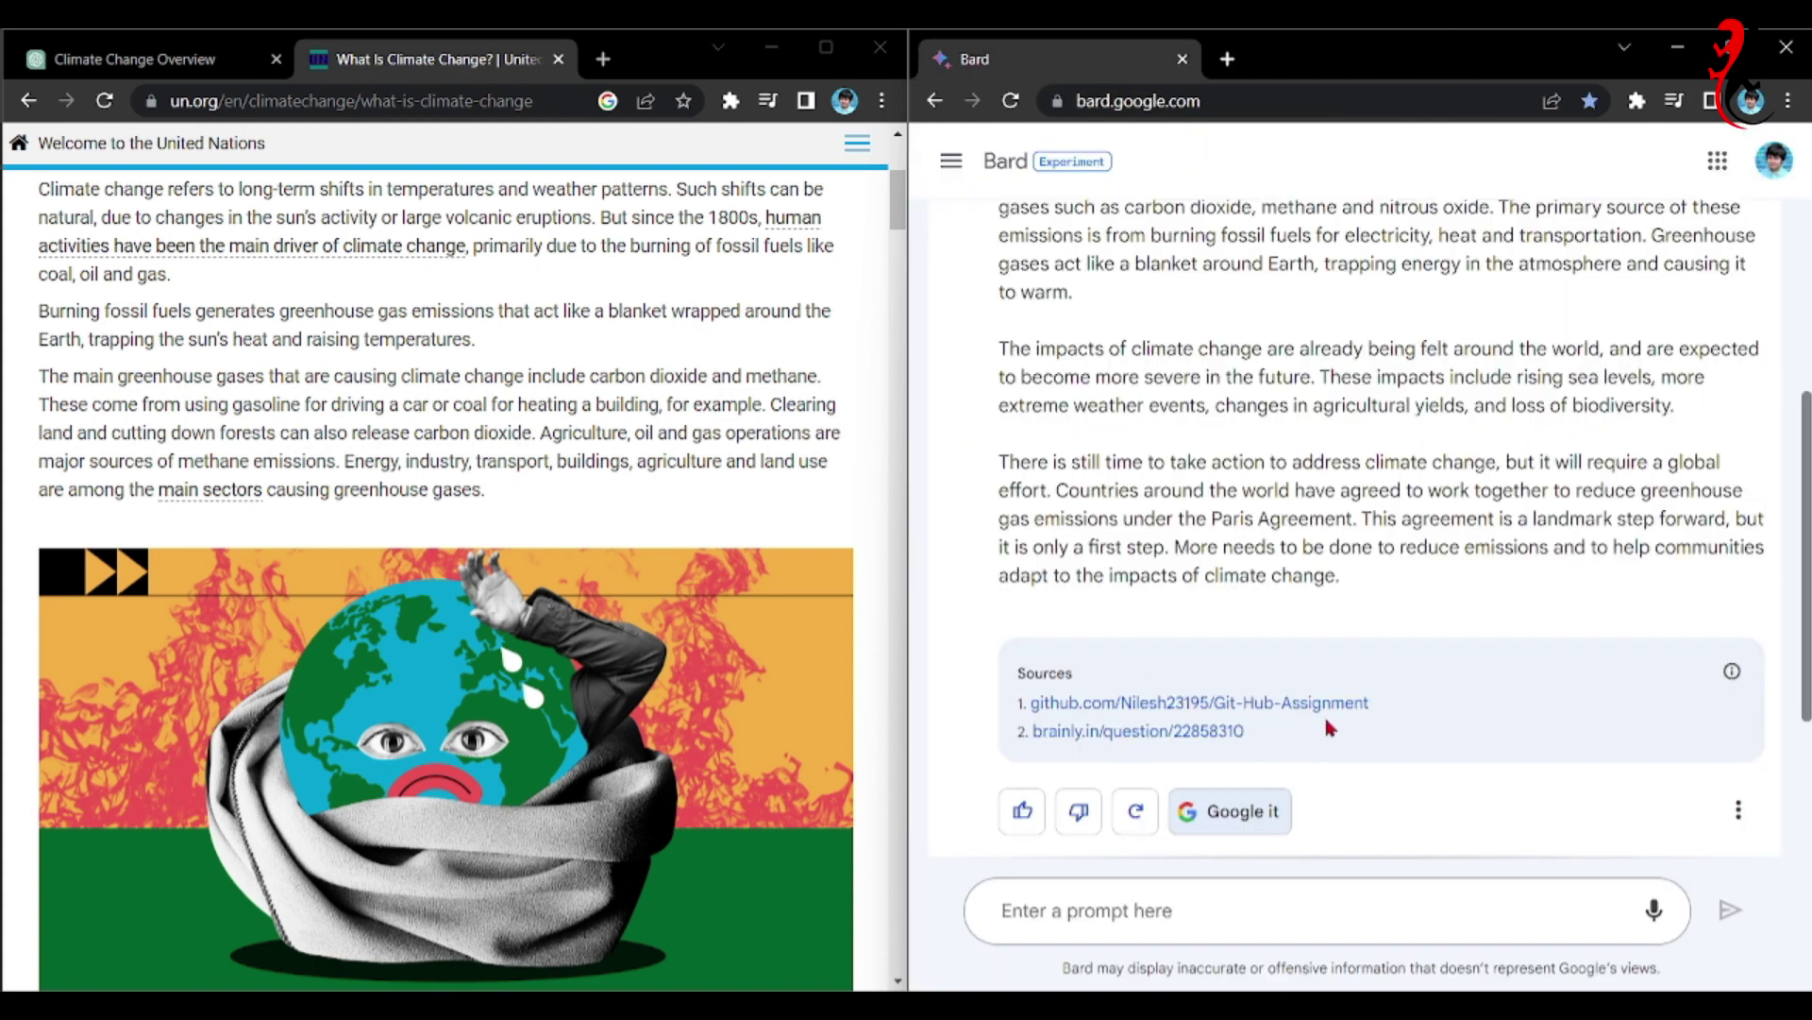
click(1219, 733)
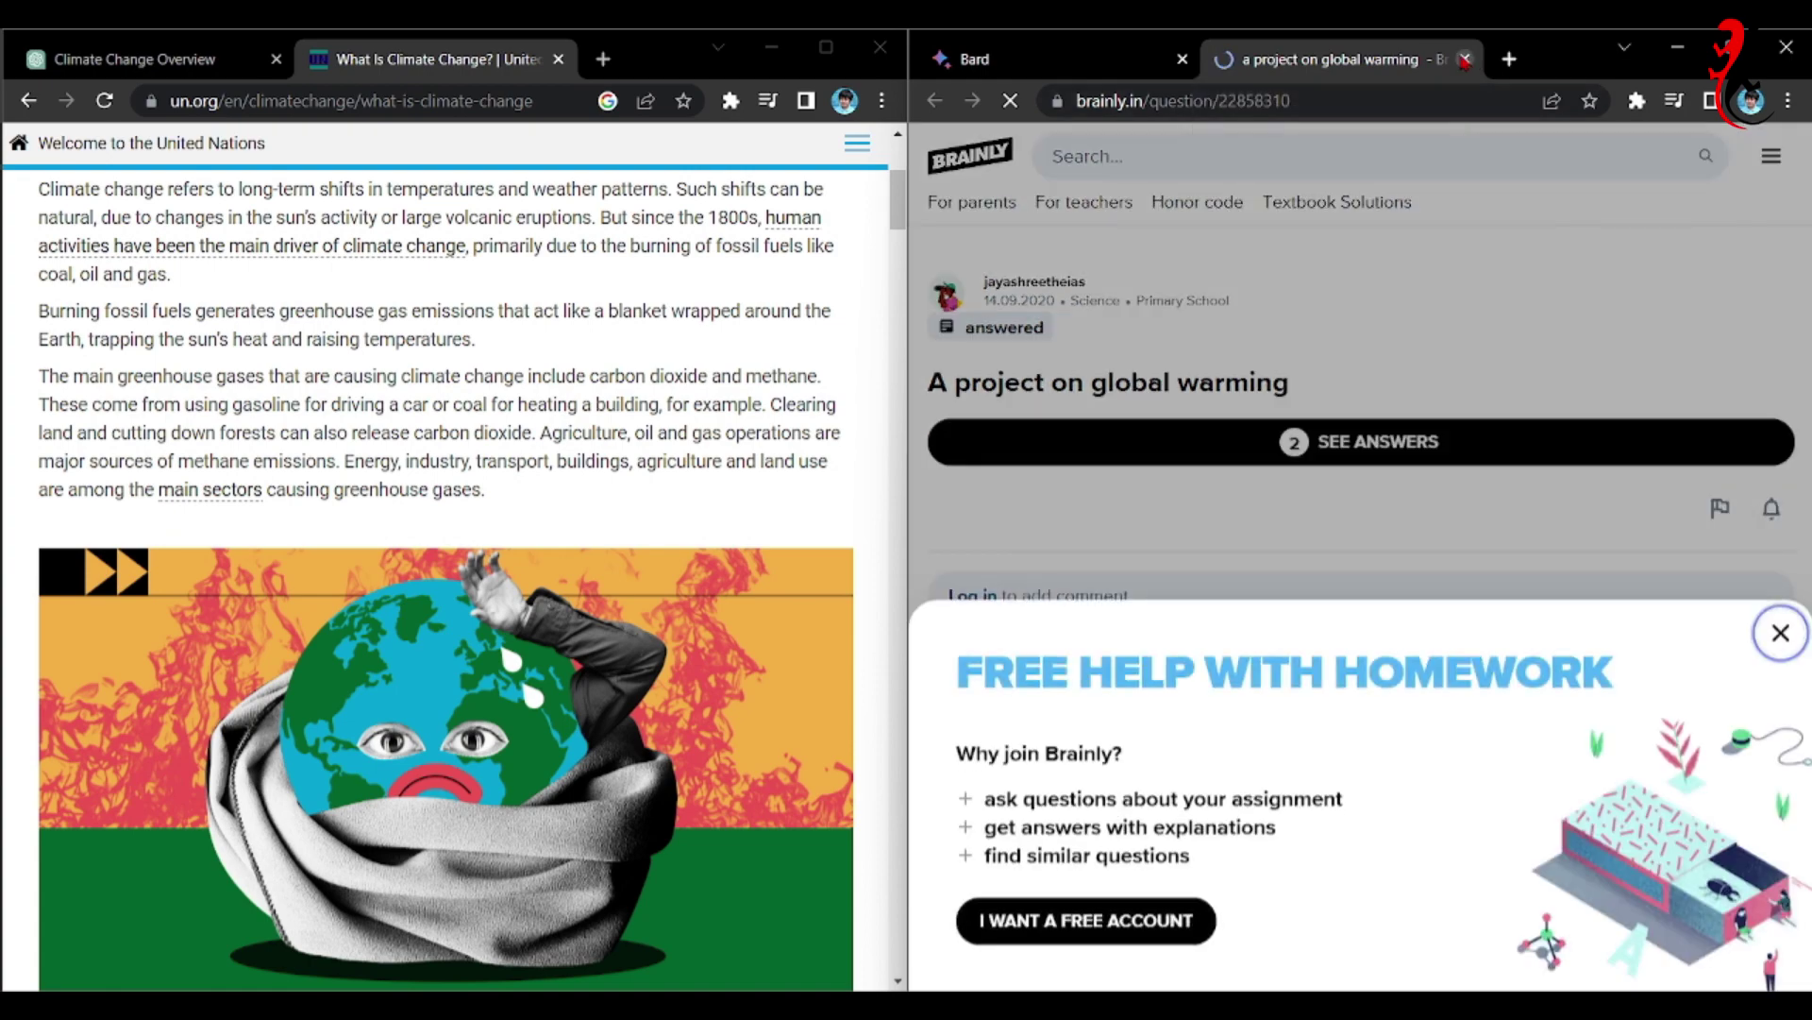
click(1465, 59)
Review Bard's summary, search the UN article for "paris" to check its Paris Agreement claim, and close the article.
scroll(1806, 533, up, 5)
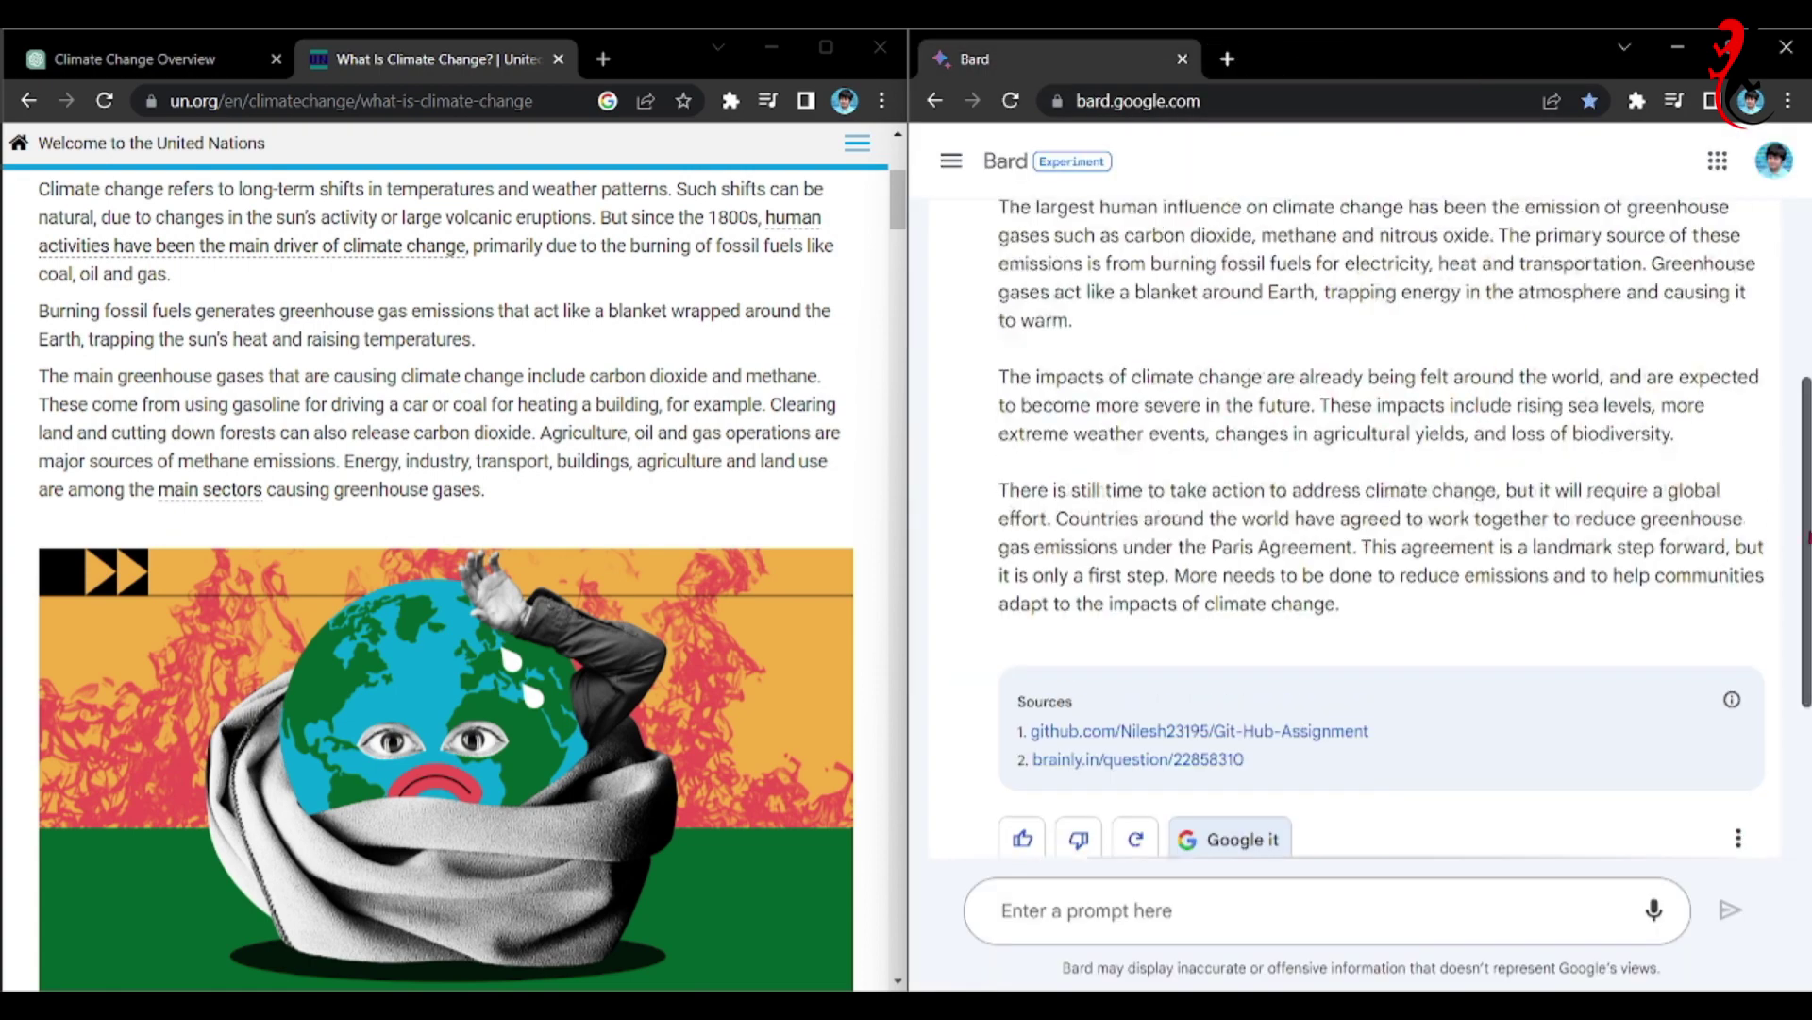
scroll(1806, 533, down, 3)
scroll(1378, 528, up, 3)
scroll(1378, 529, down, 2)
scroll(1378, 529, down, 2)
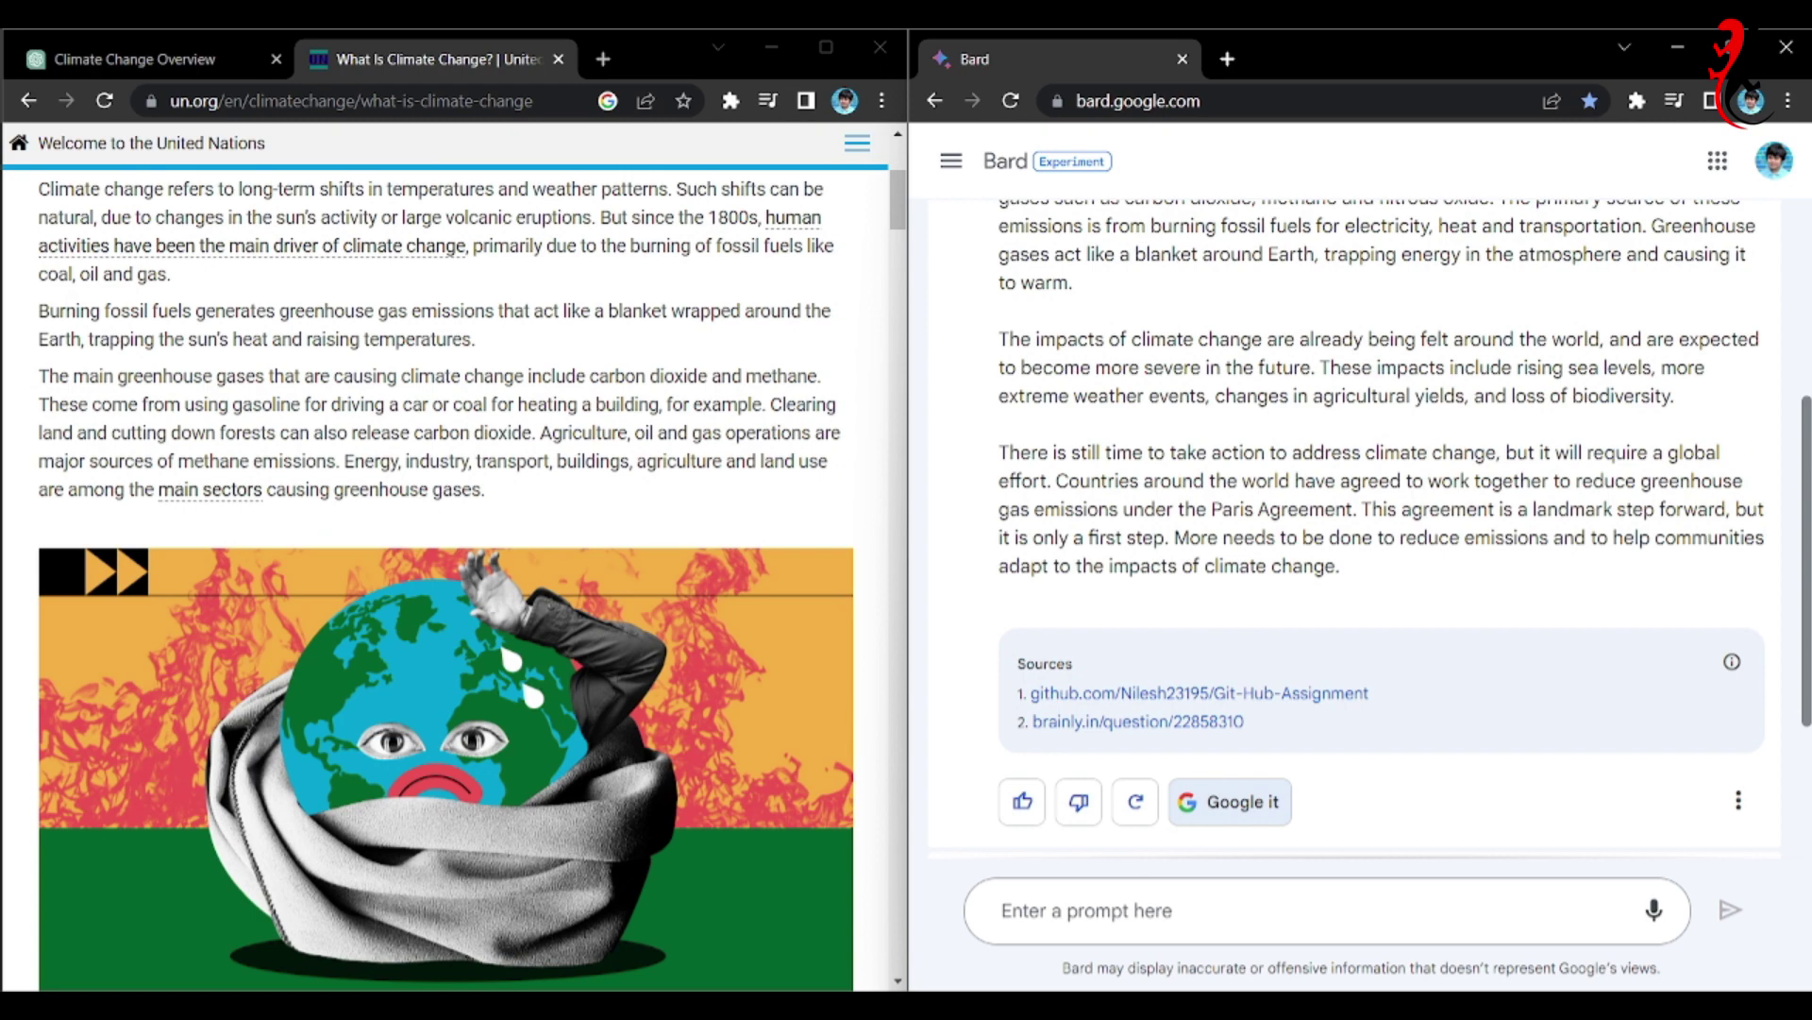
click(142, 58)
click(345, 61)
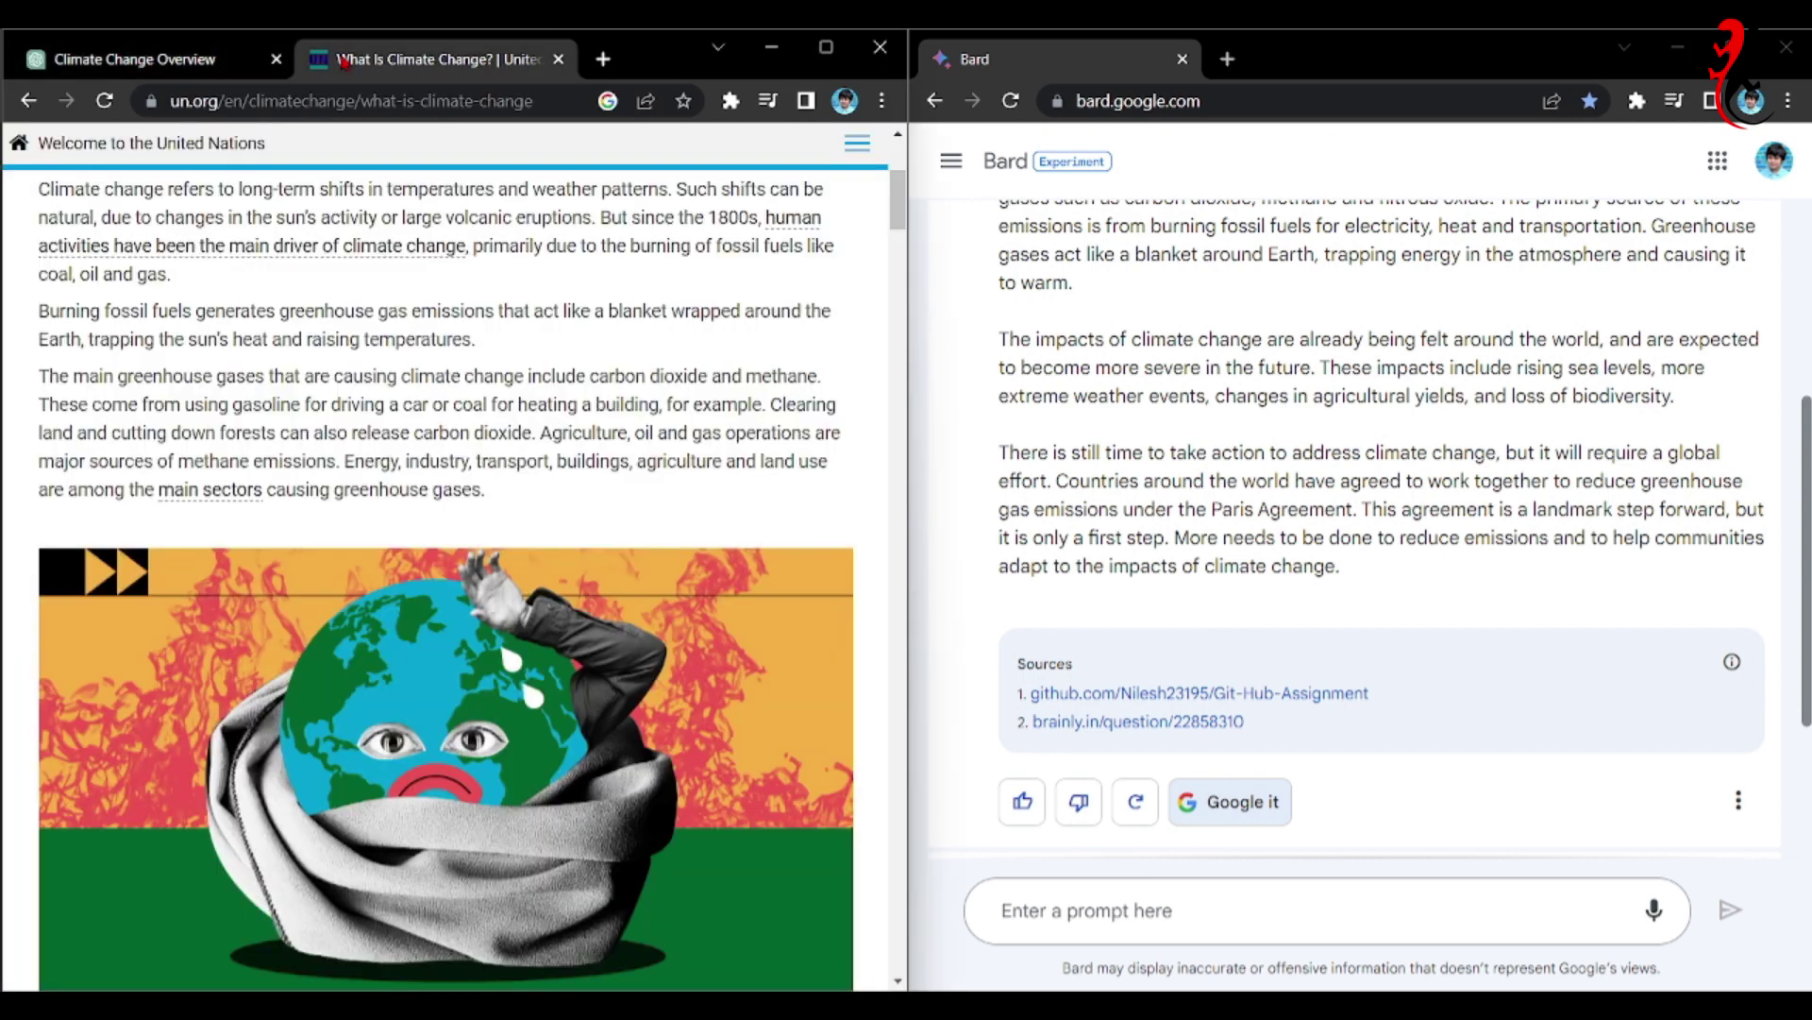
key(ctrl+f)
key(BackSpace)
text(paris)
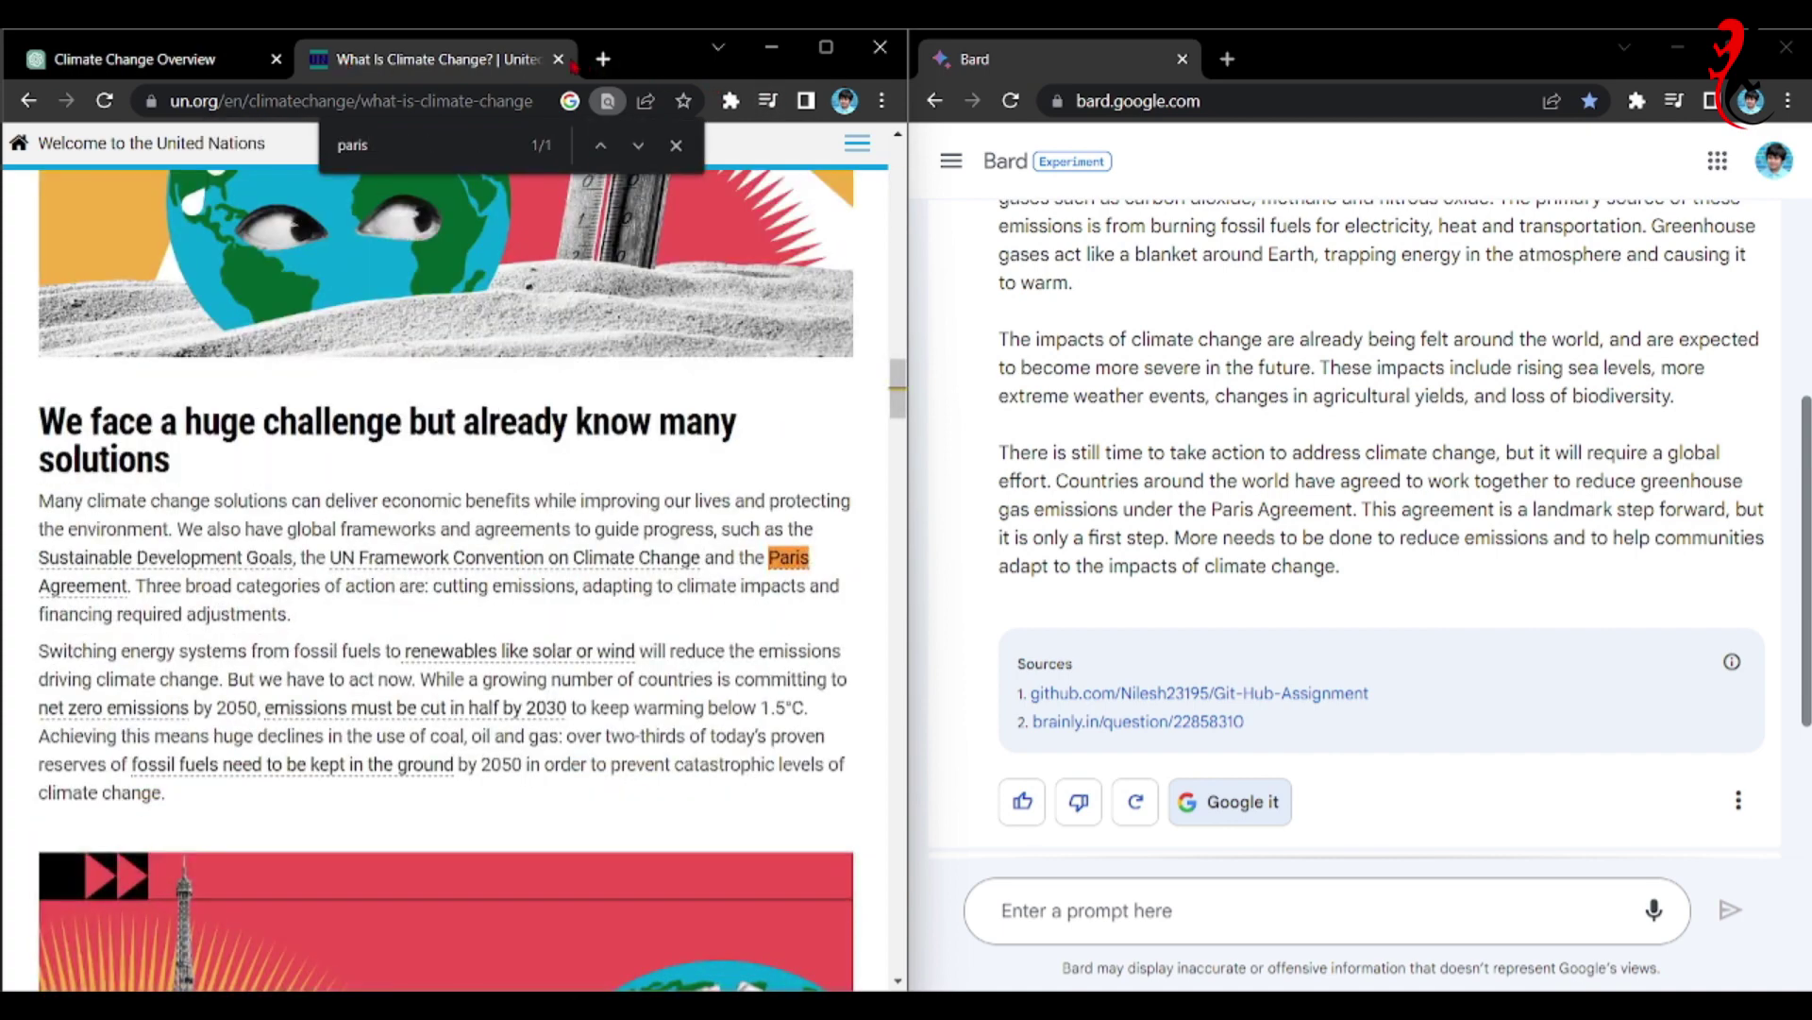
click(562, 60)
click(560, 59)
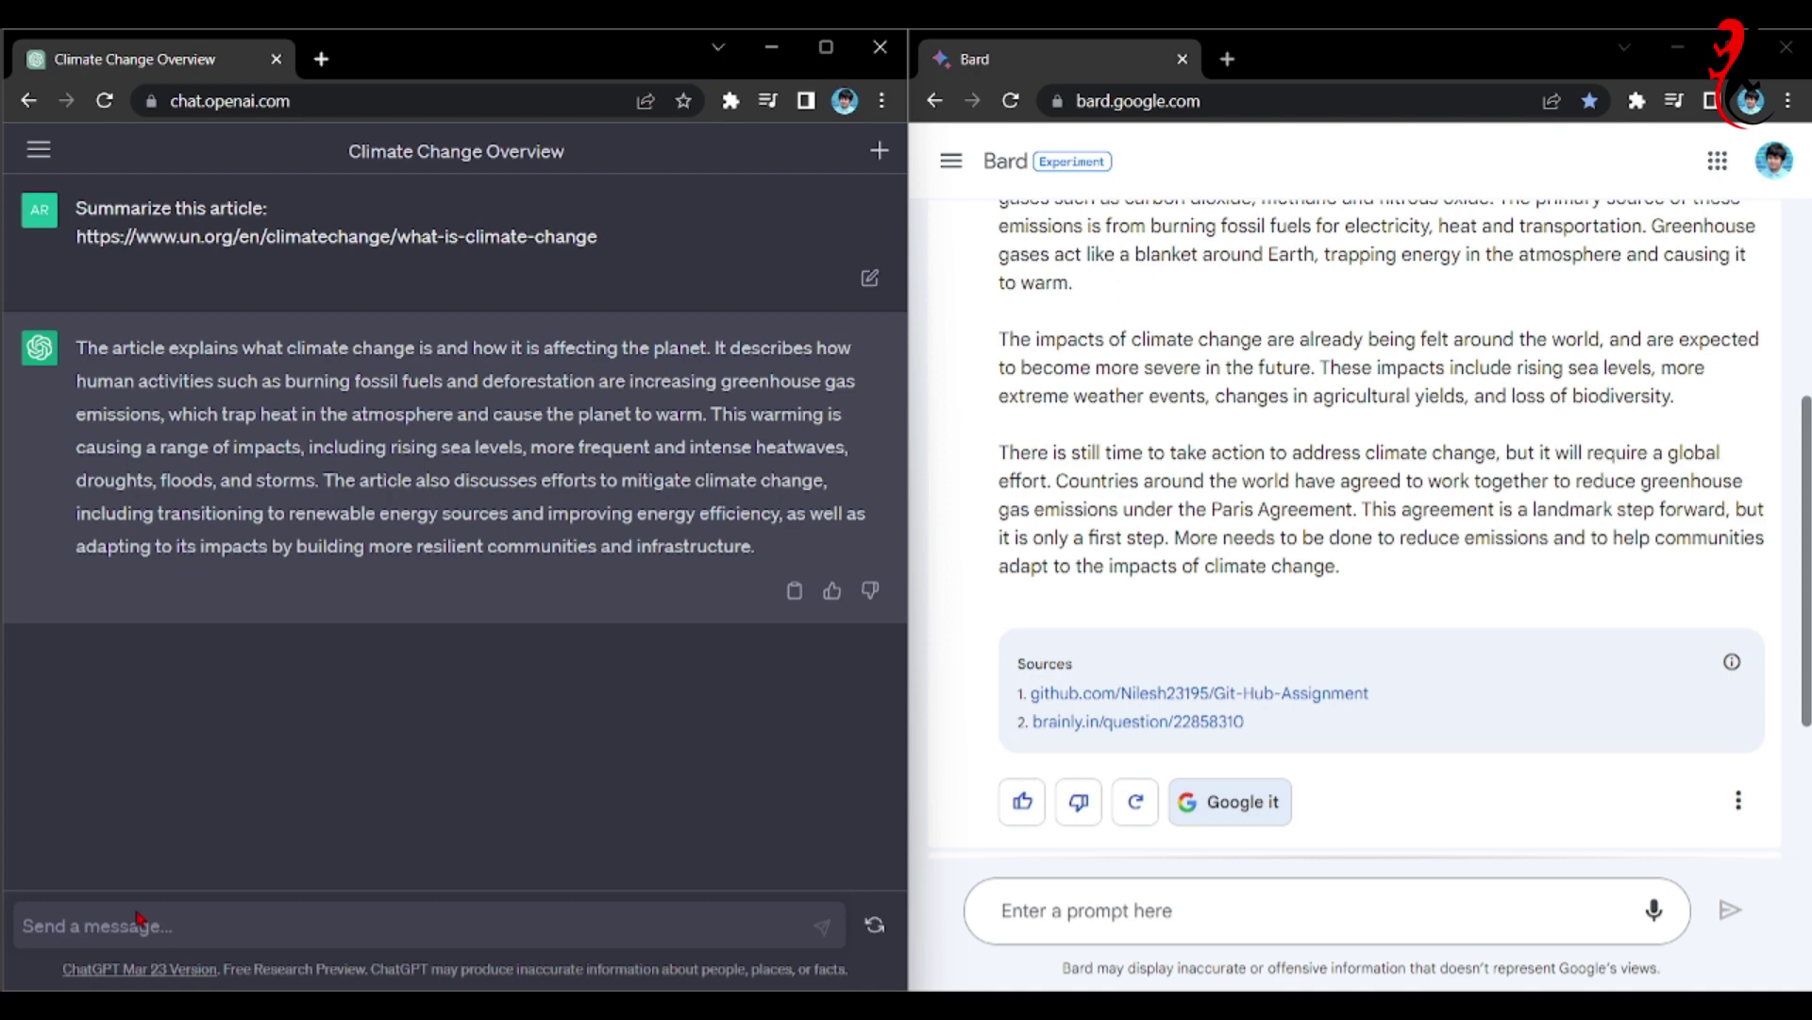
Ask ChatGPT the follow-up question "Did it talk about the Paris Agreement?".
text(Did it ta)
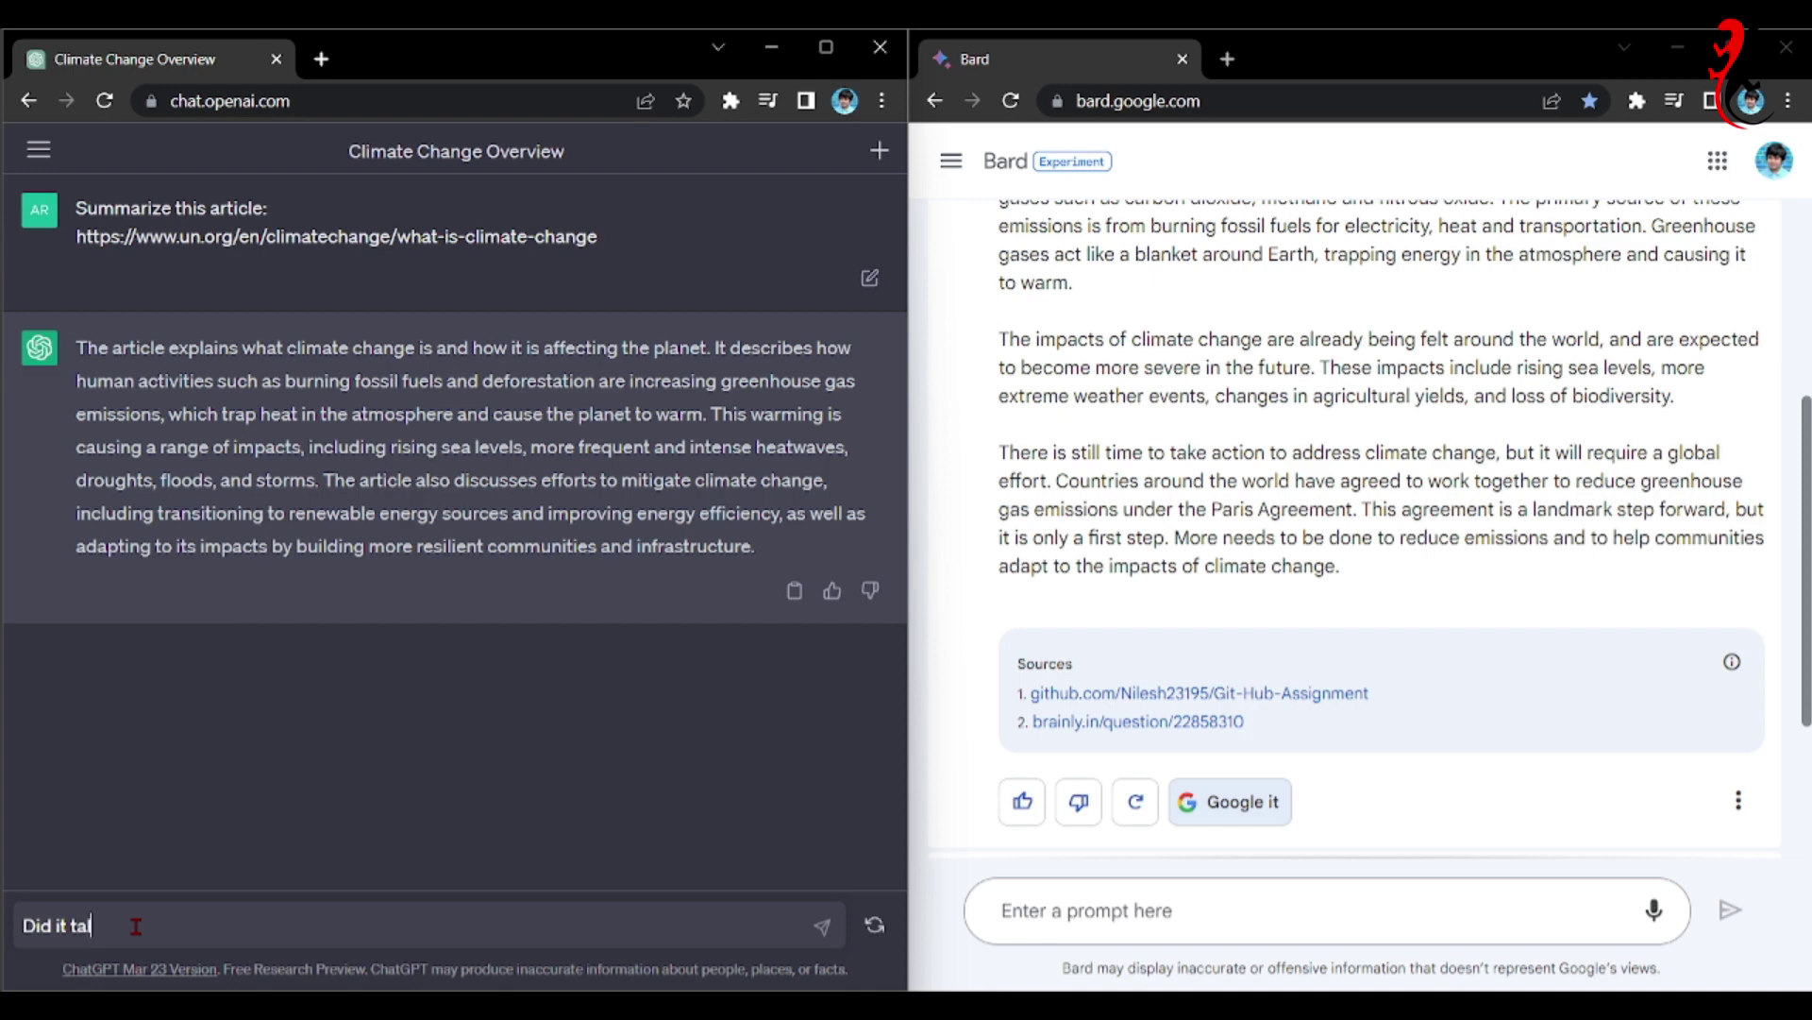
text(lk about the pAR)
key(BackSpace)
key(BackSpace)
key(BackSpace)
text(Paris A)
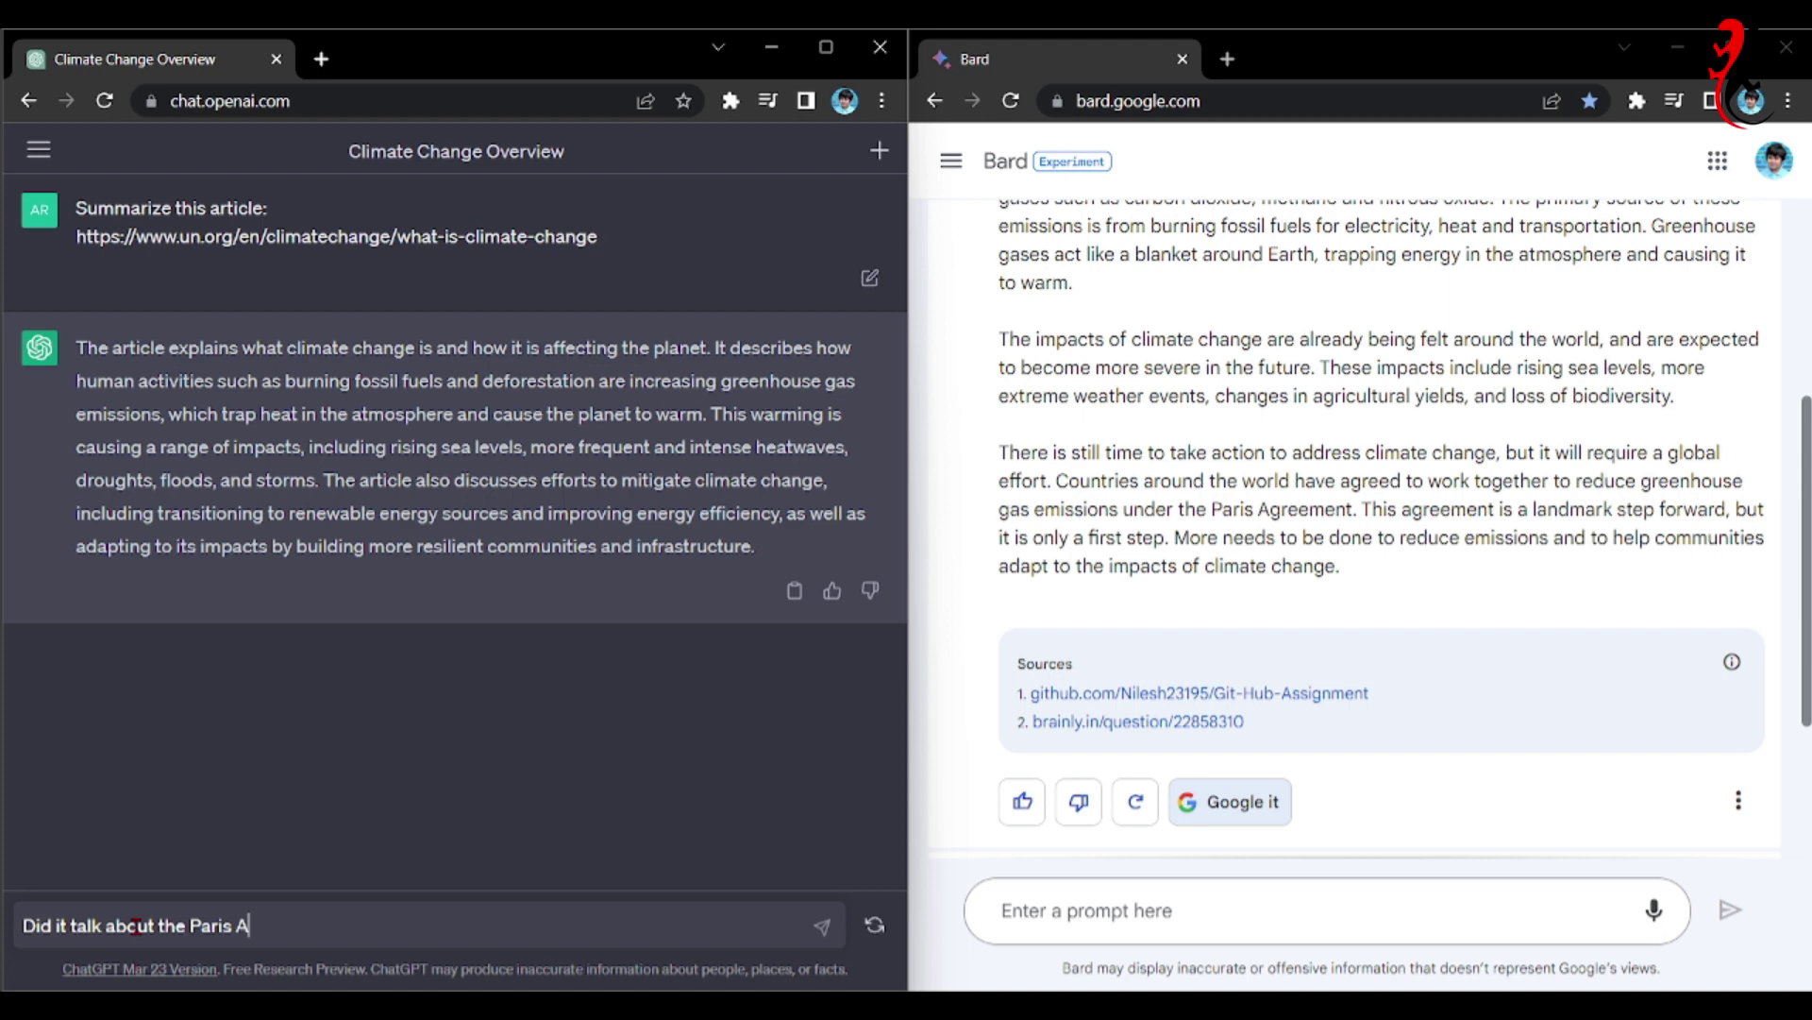
text(greement?)
key(shift+Return)
key(shift+Return)
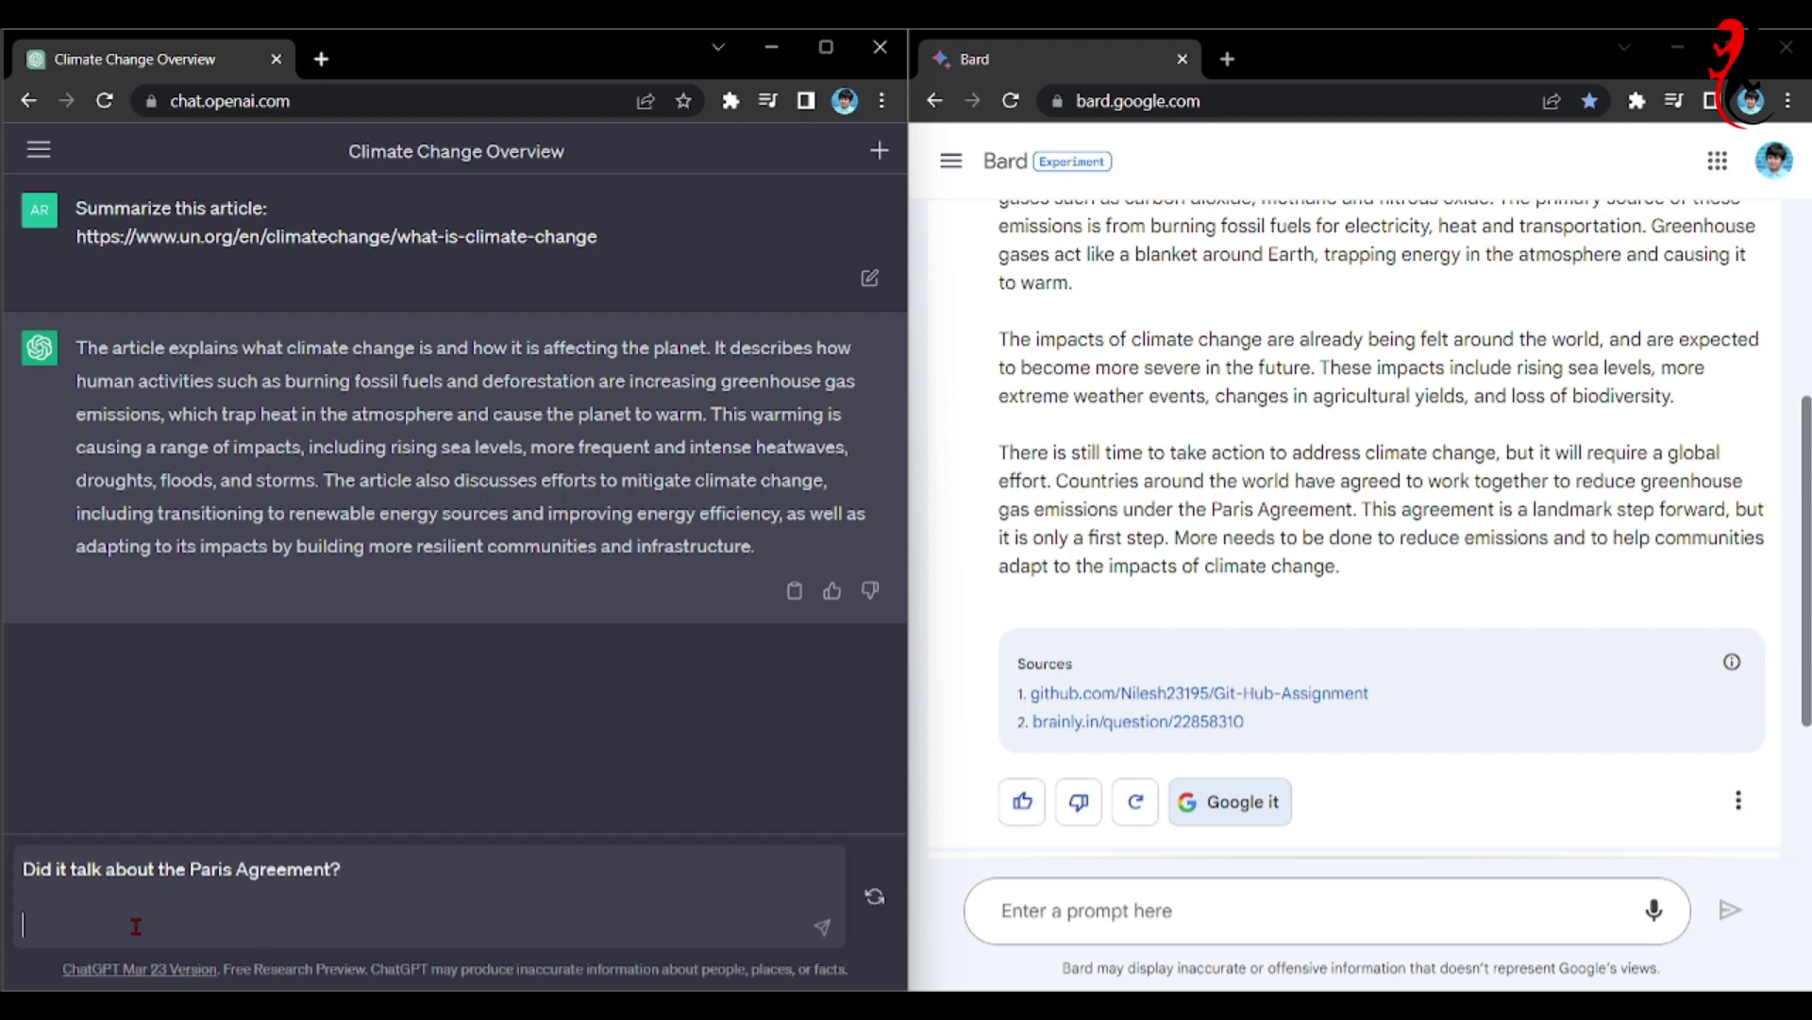
key(BackSpace)
key(BackSpace)
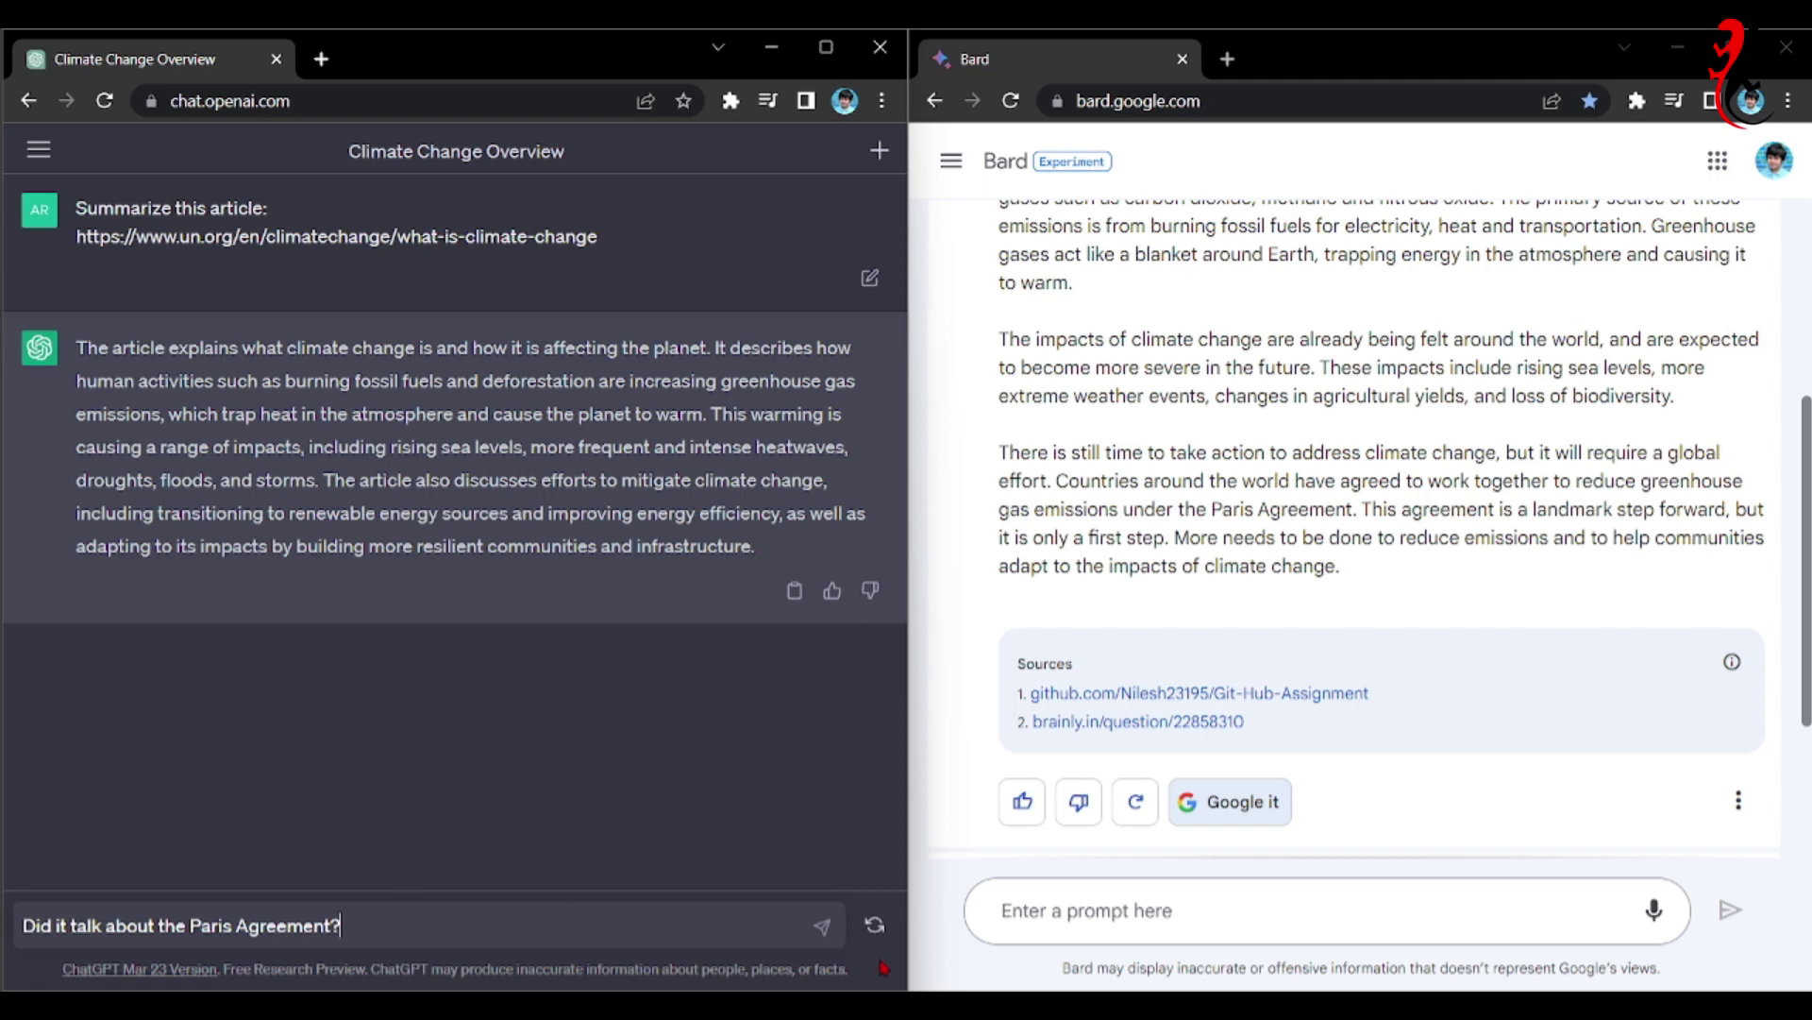
click(821, 926)
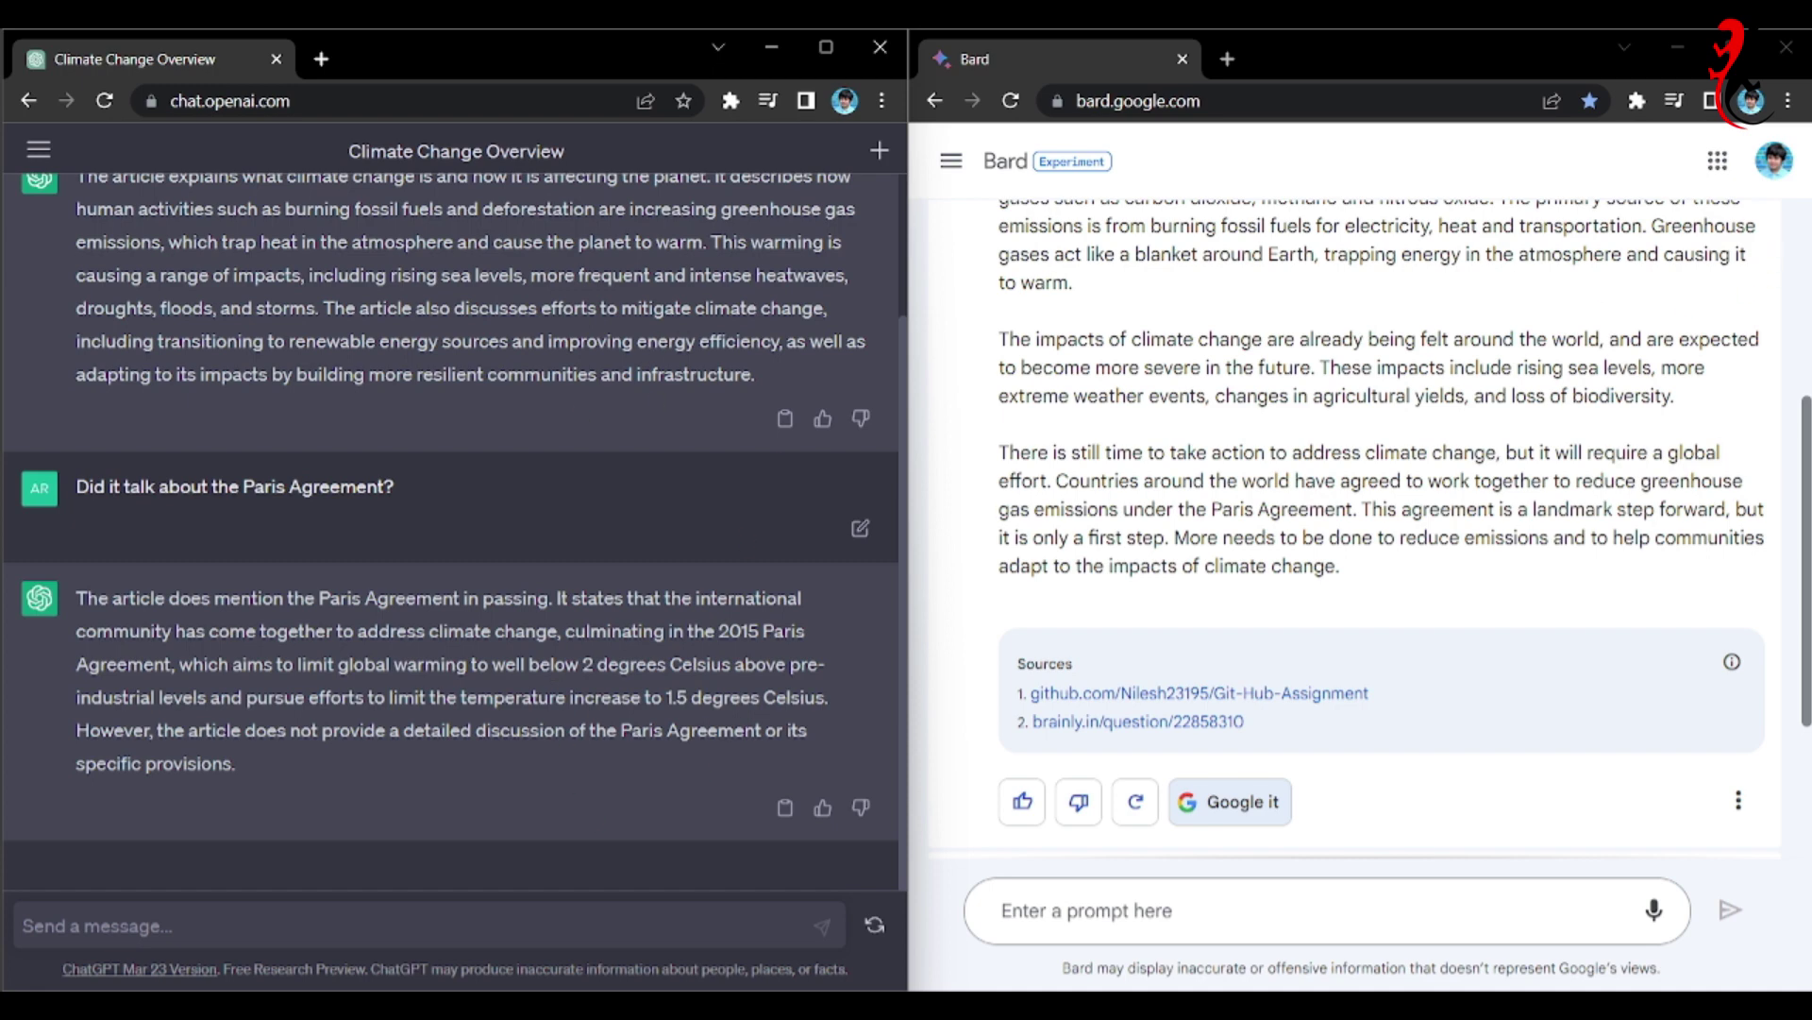
Compare Bard's full climate change summary with ChatGPT's summary and its Paris Agreement answer.
click(1772, 530)
scroll(1772, 531, up, 2)
scroll(1772, 531, down, 2)
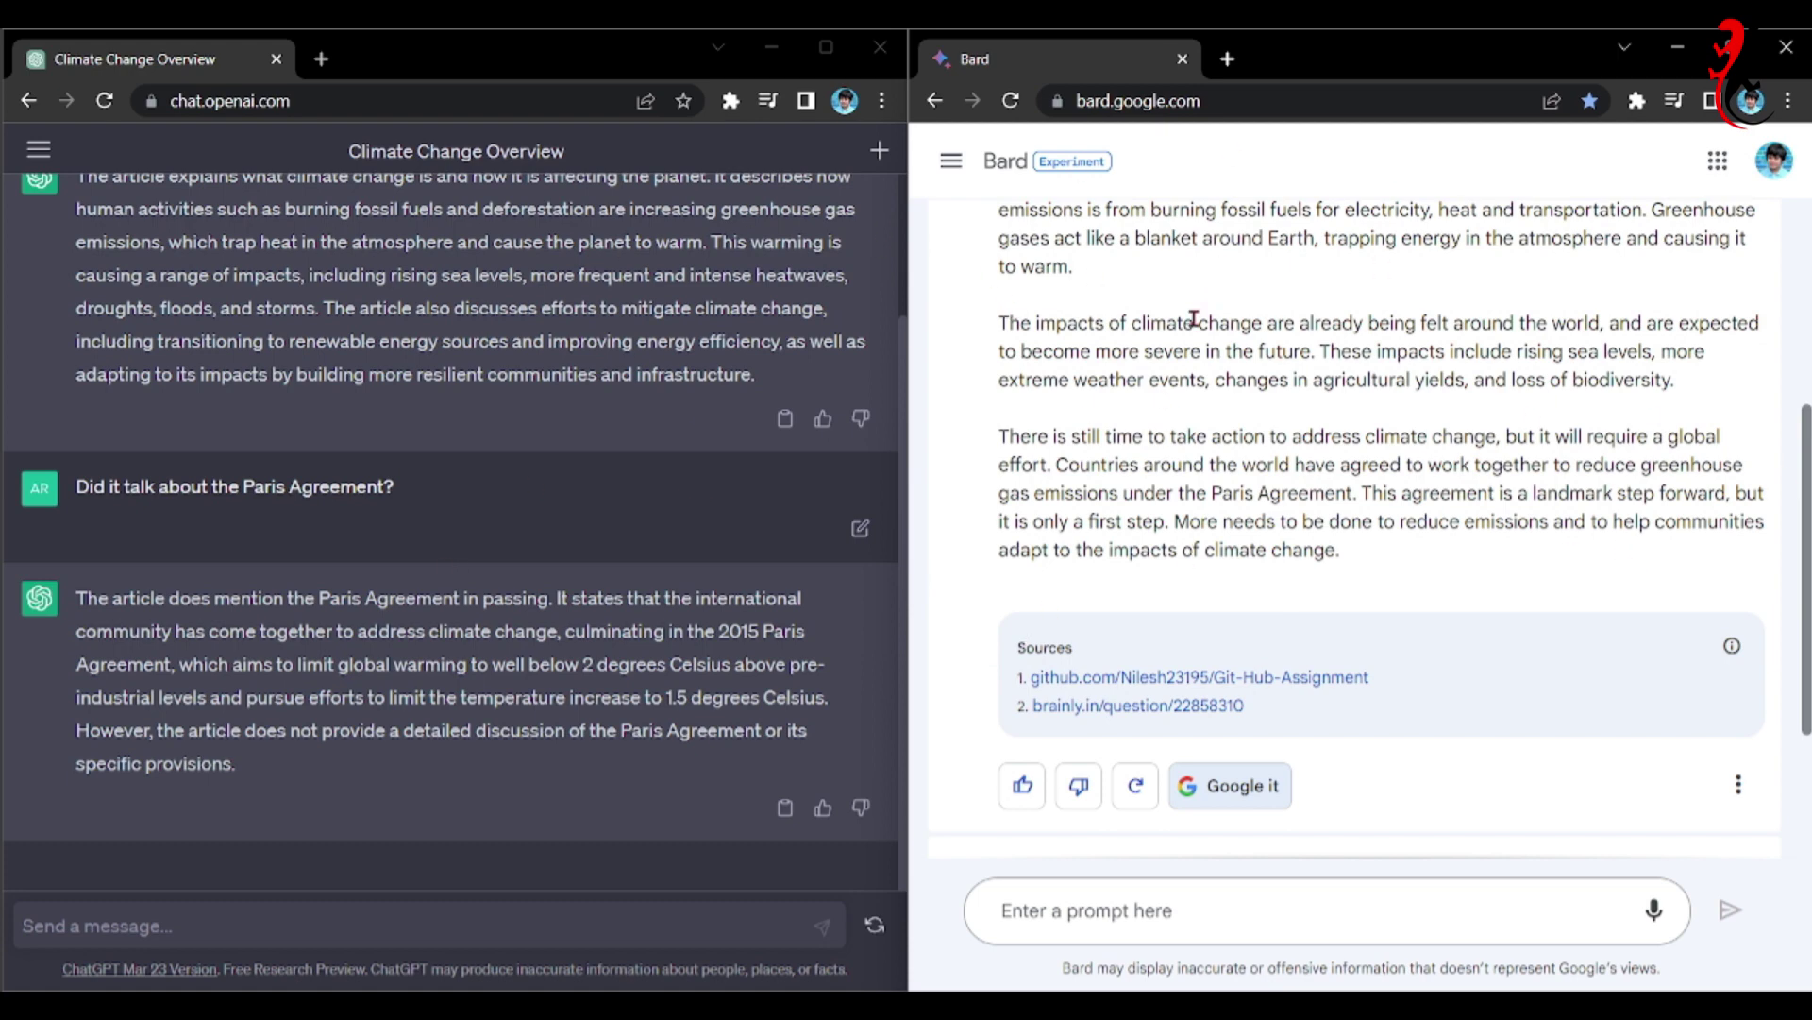
scroll(1355, 528, up, 4)
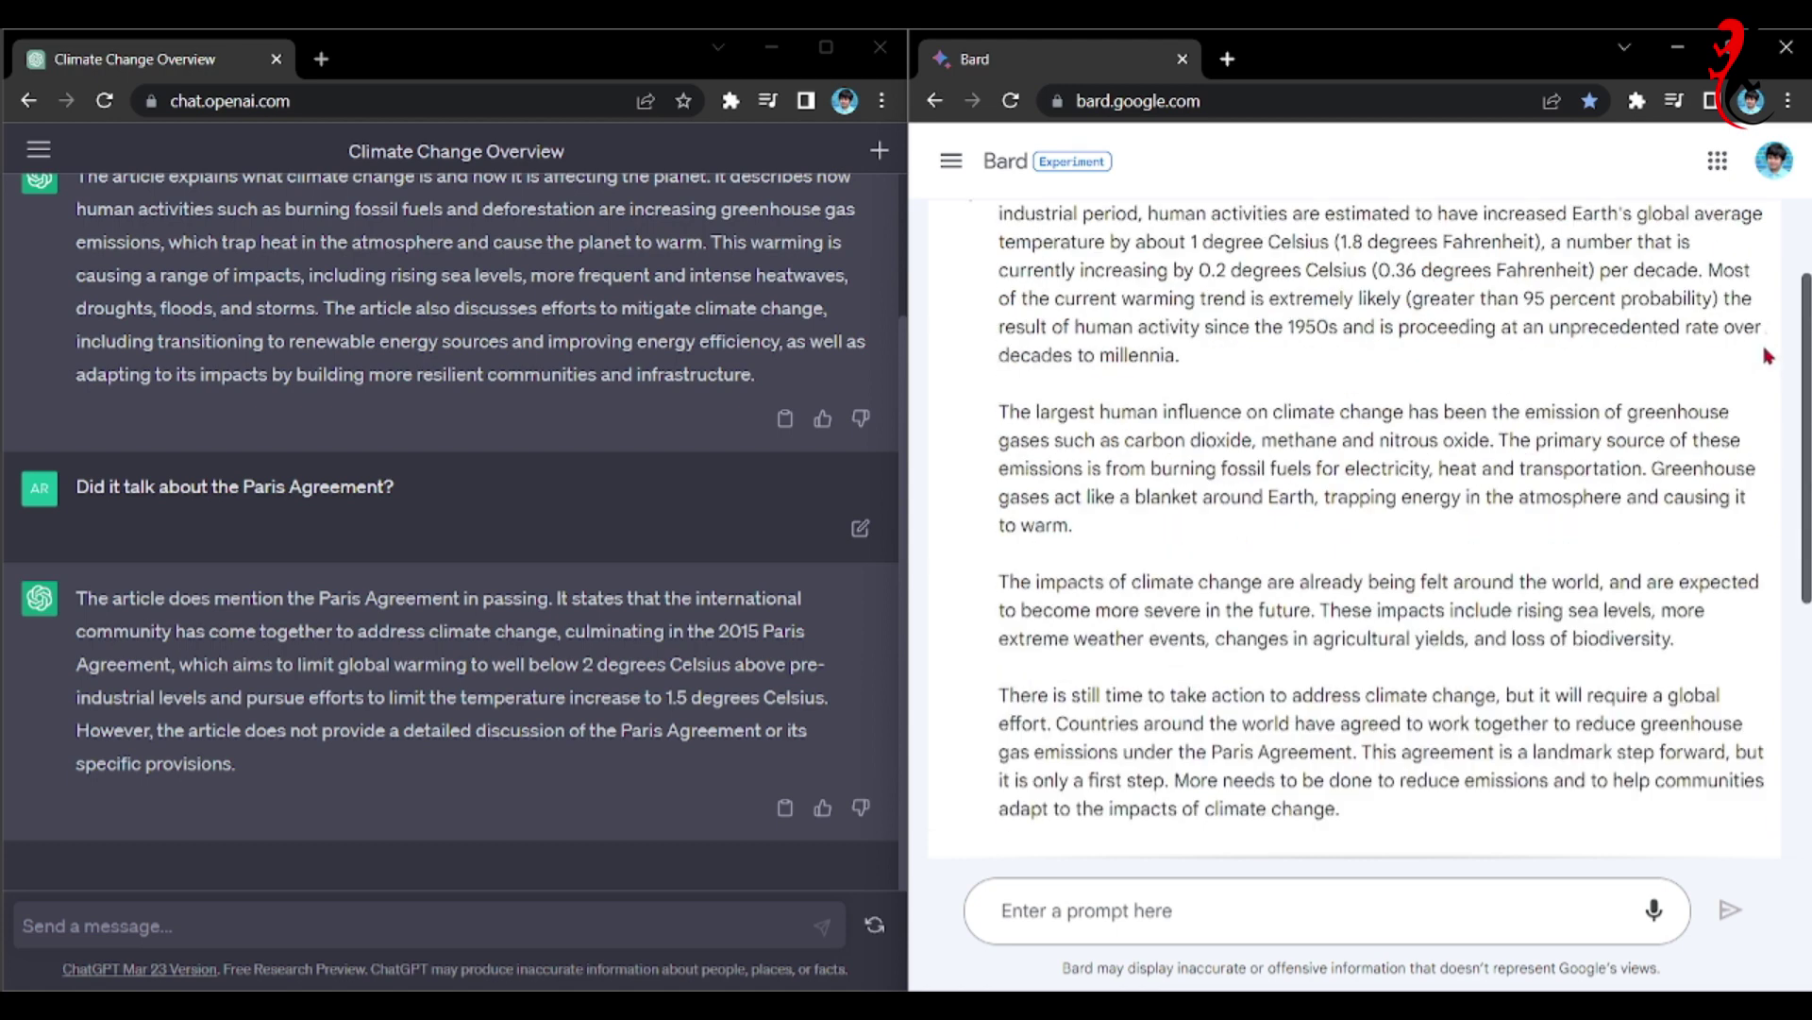
scroll(453, 529, up, 2)
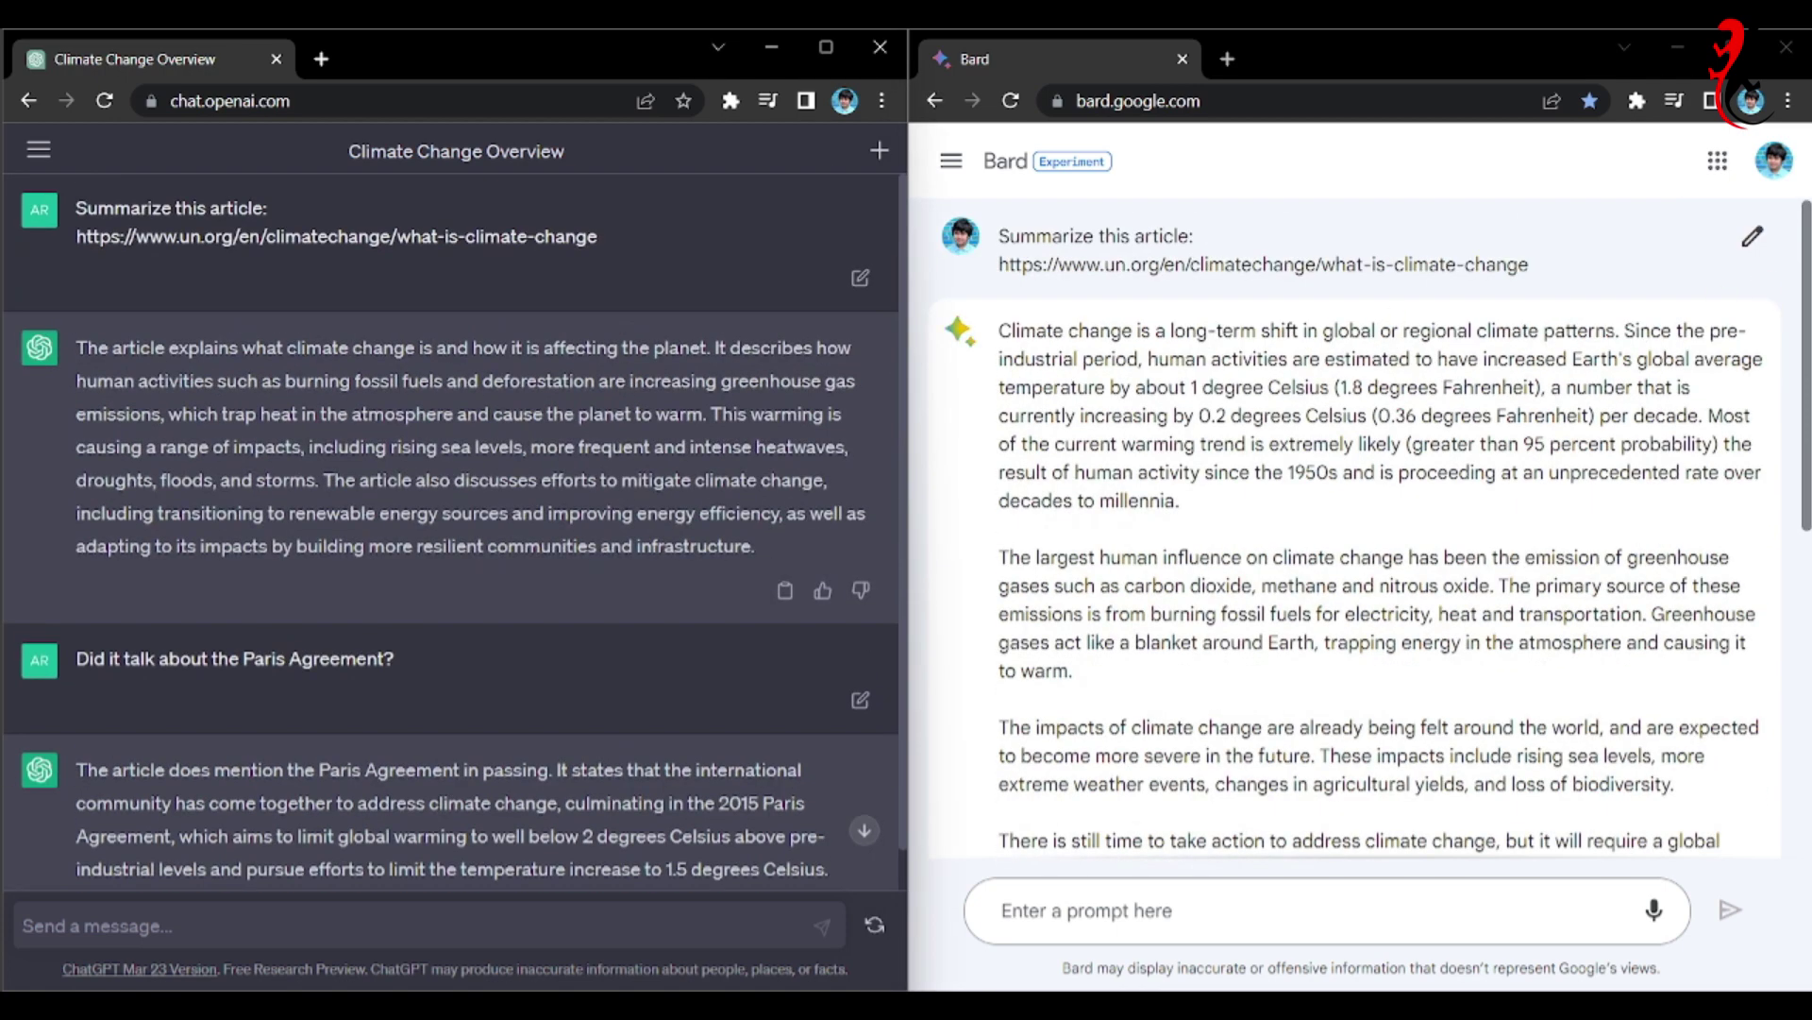
drag(1808, 346, 1806, 483)
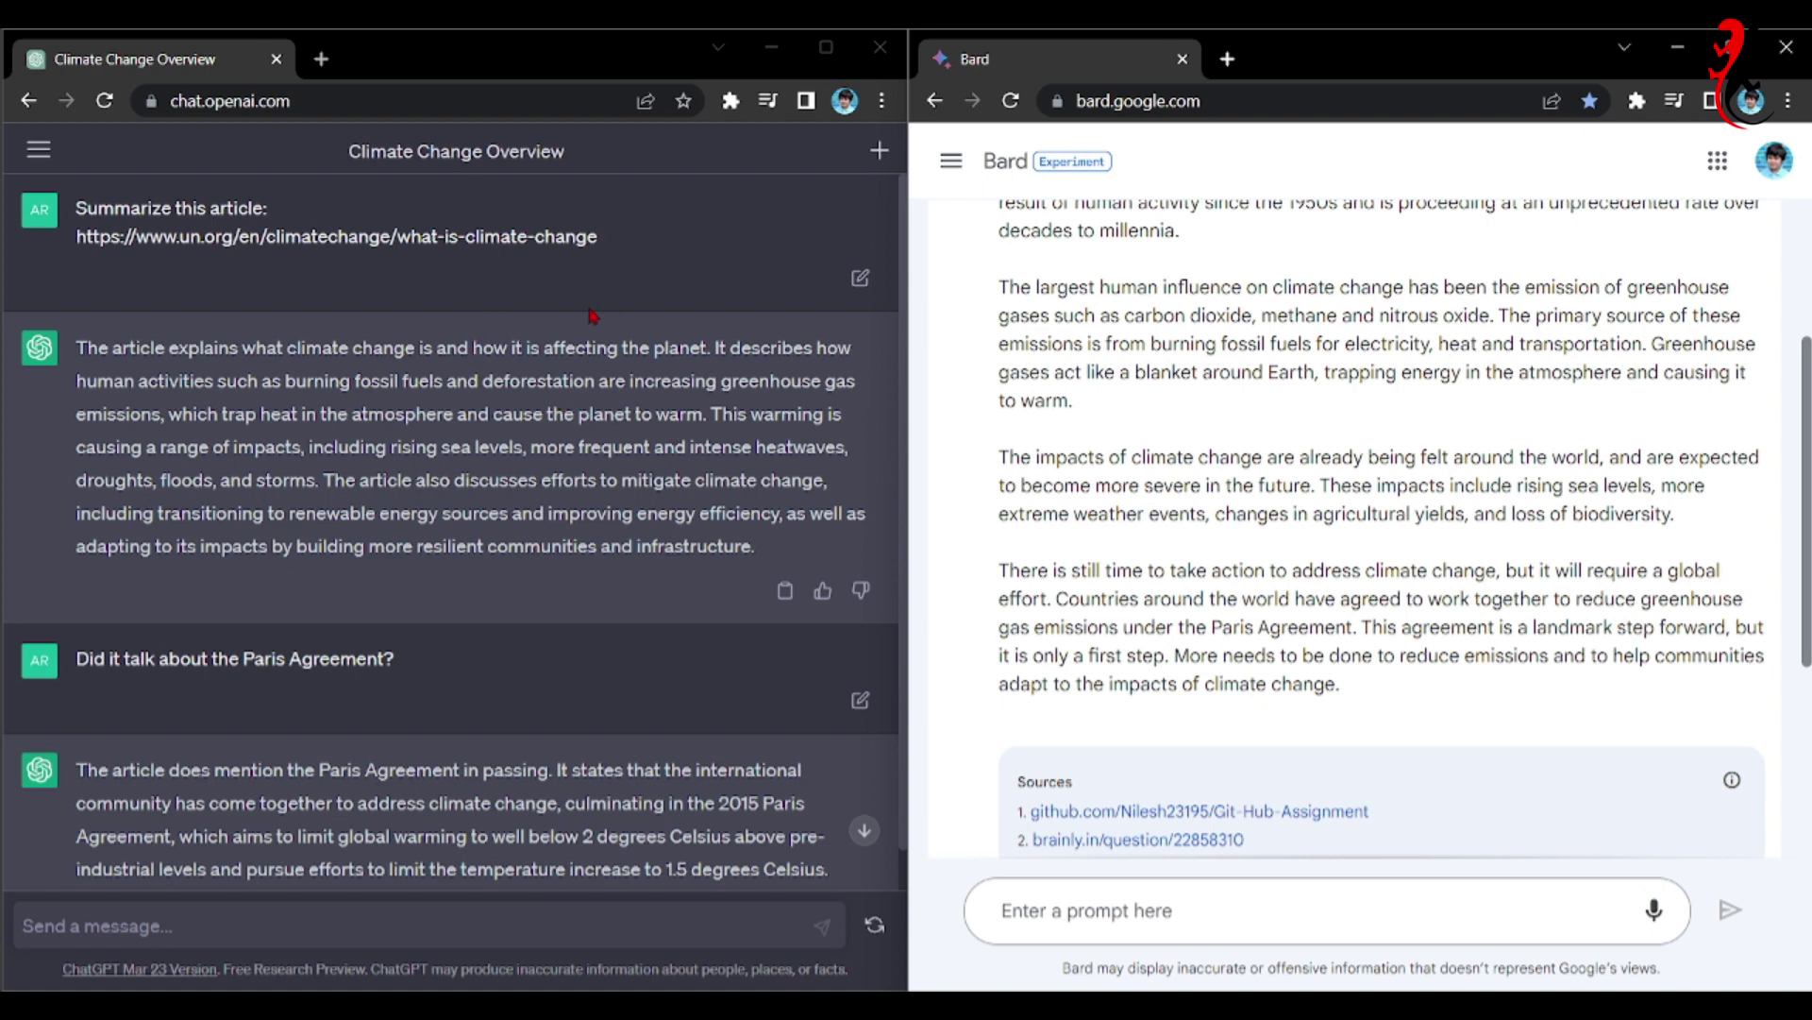
double_click(559, 411)
click(594, 584)
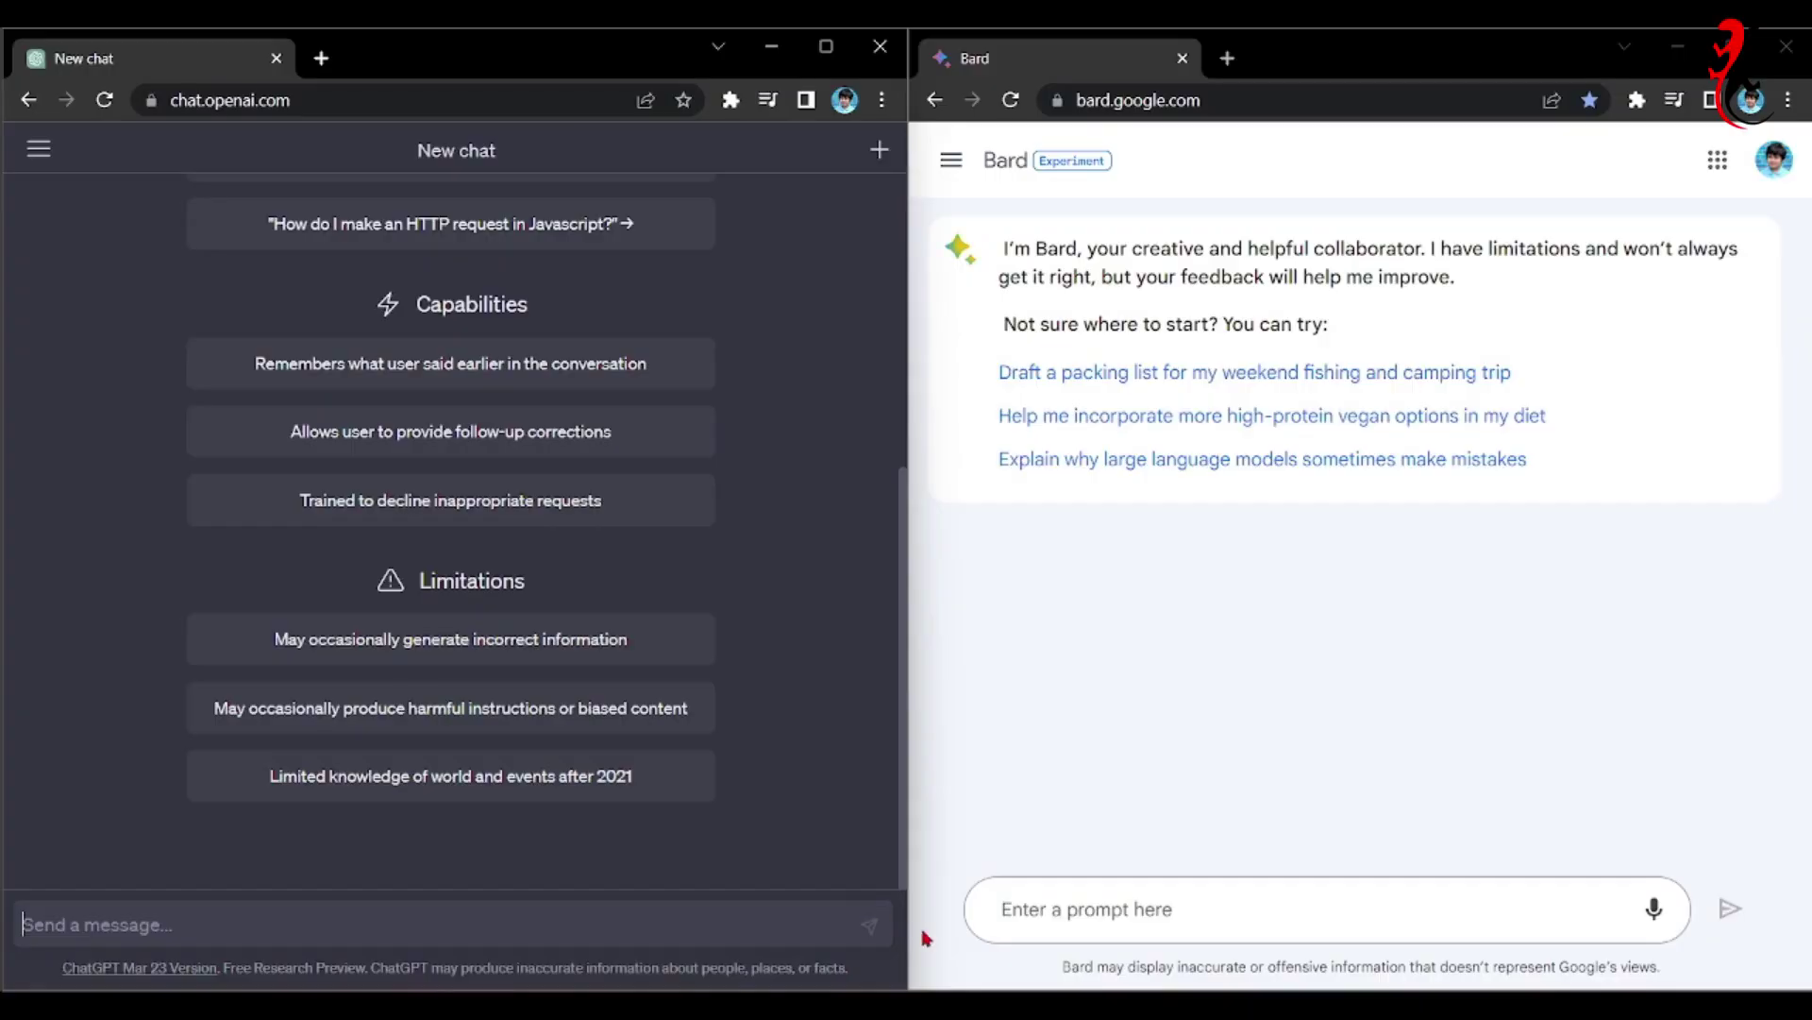
Switch to PyCharm, create the project pythonProject with a new Virtualenv environment and a main.py welcome script, and minimize its window.
click(1064, 1006)
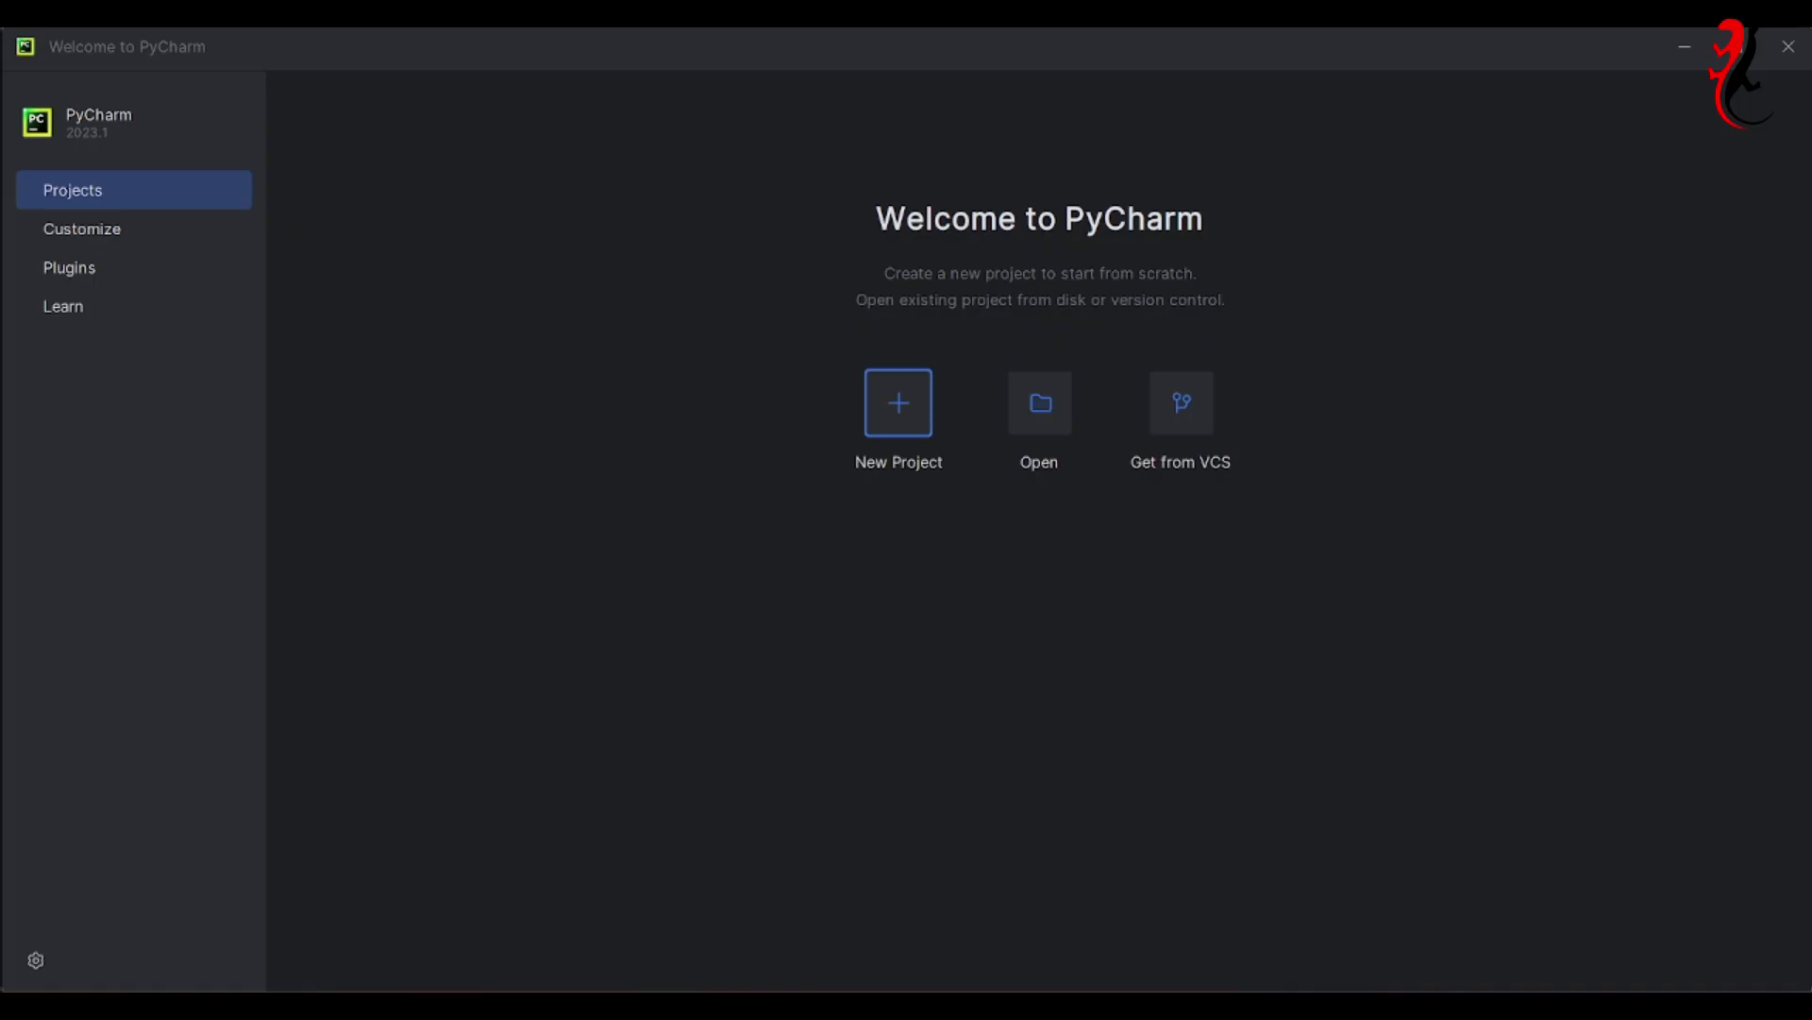
click(916, 403)
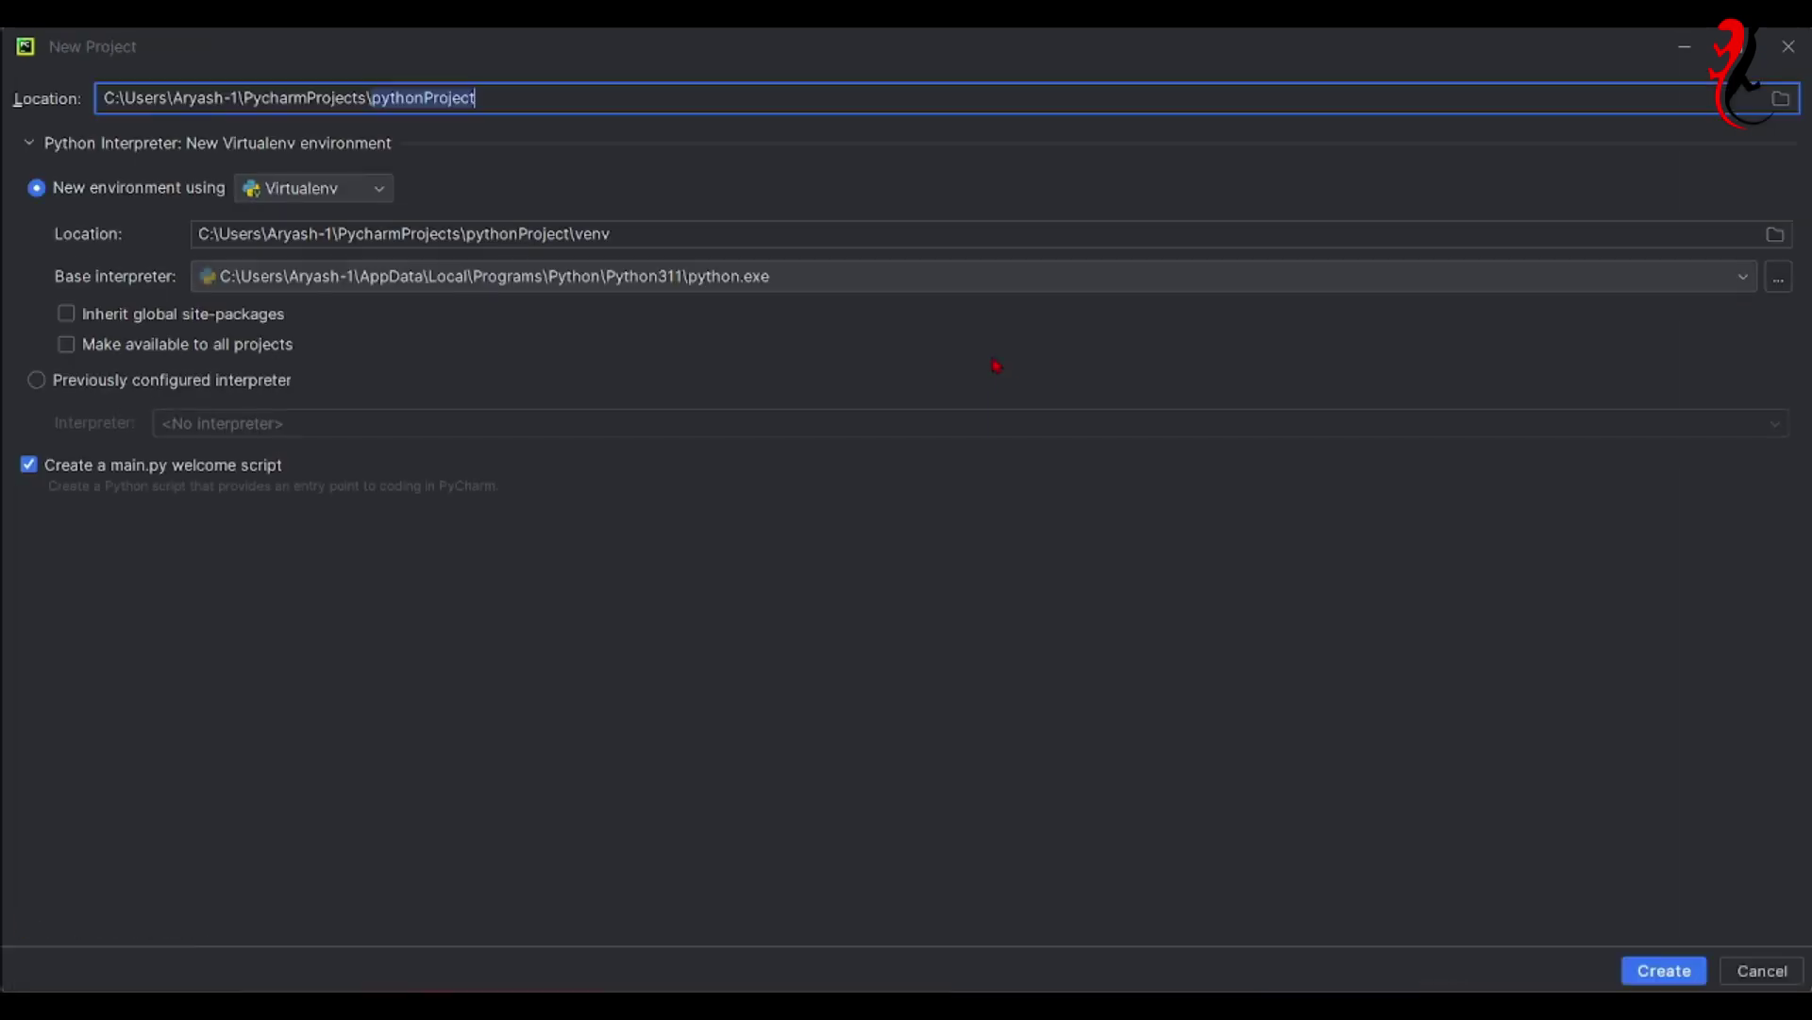
click(1677, 972)
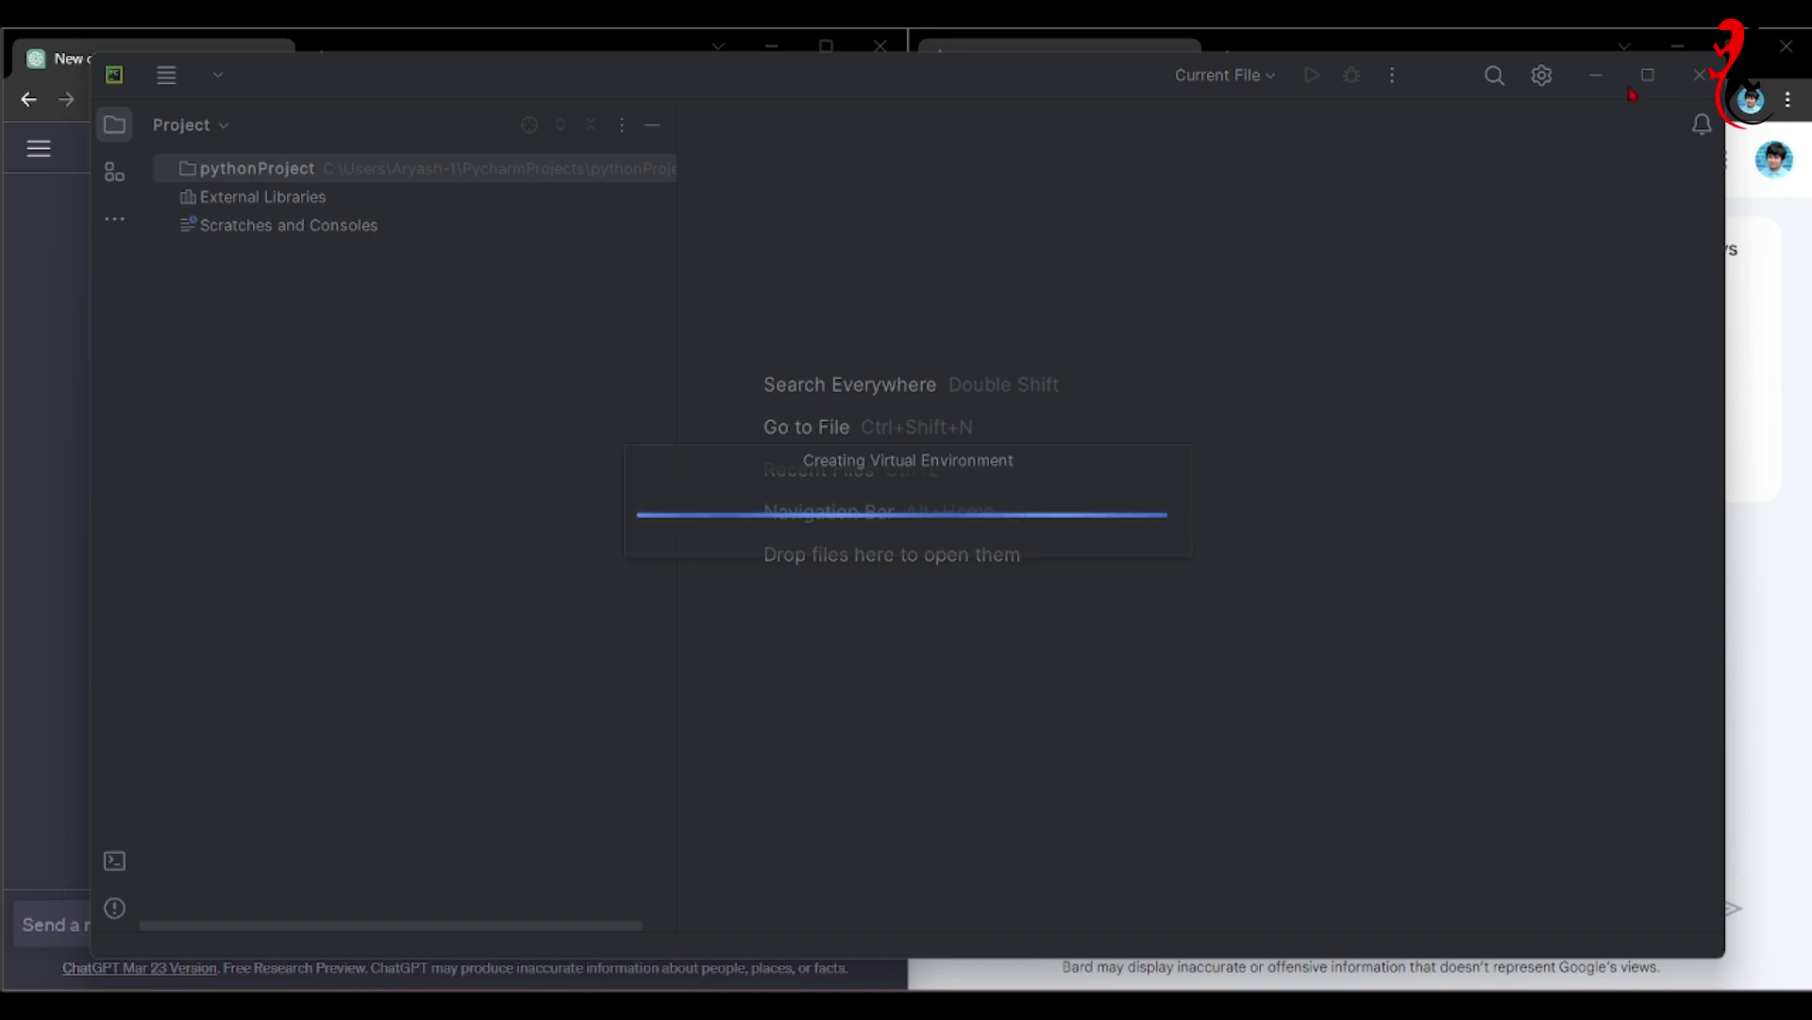
click(1595, 75)
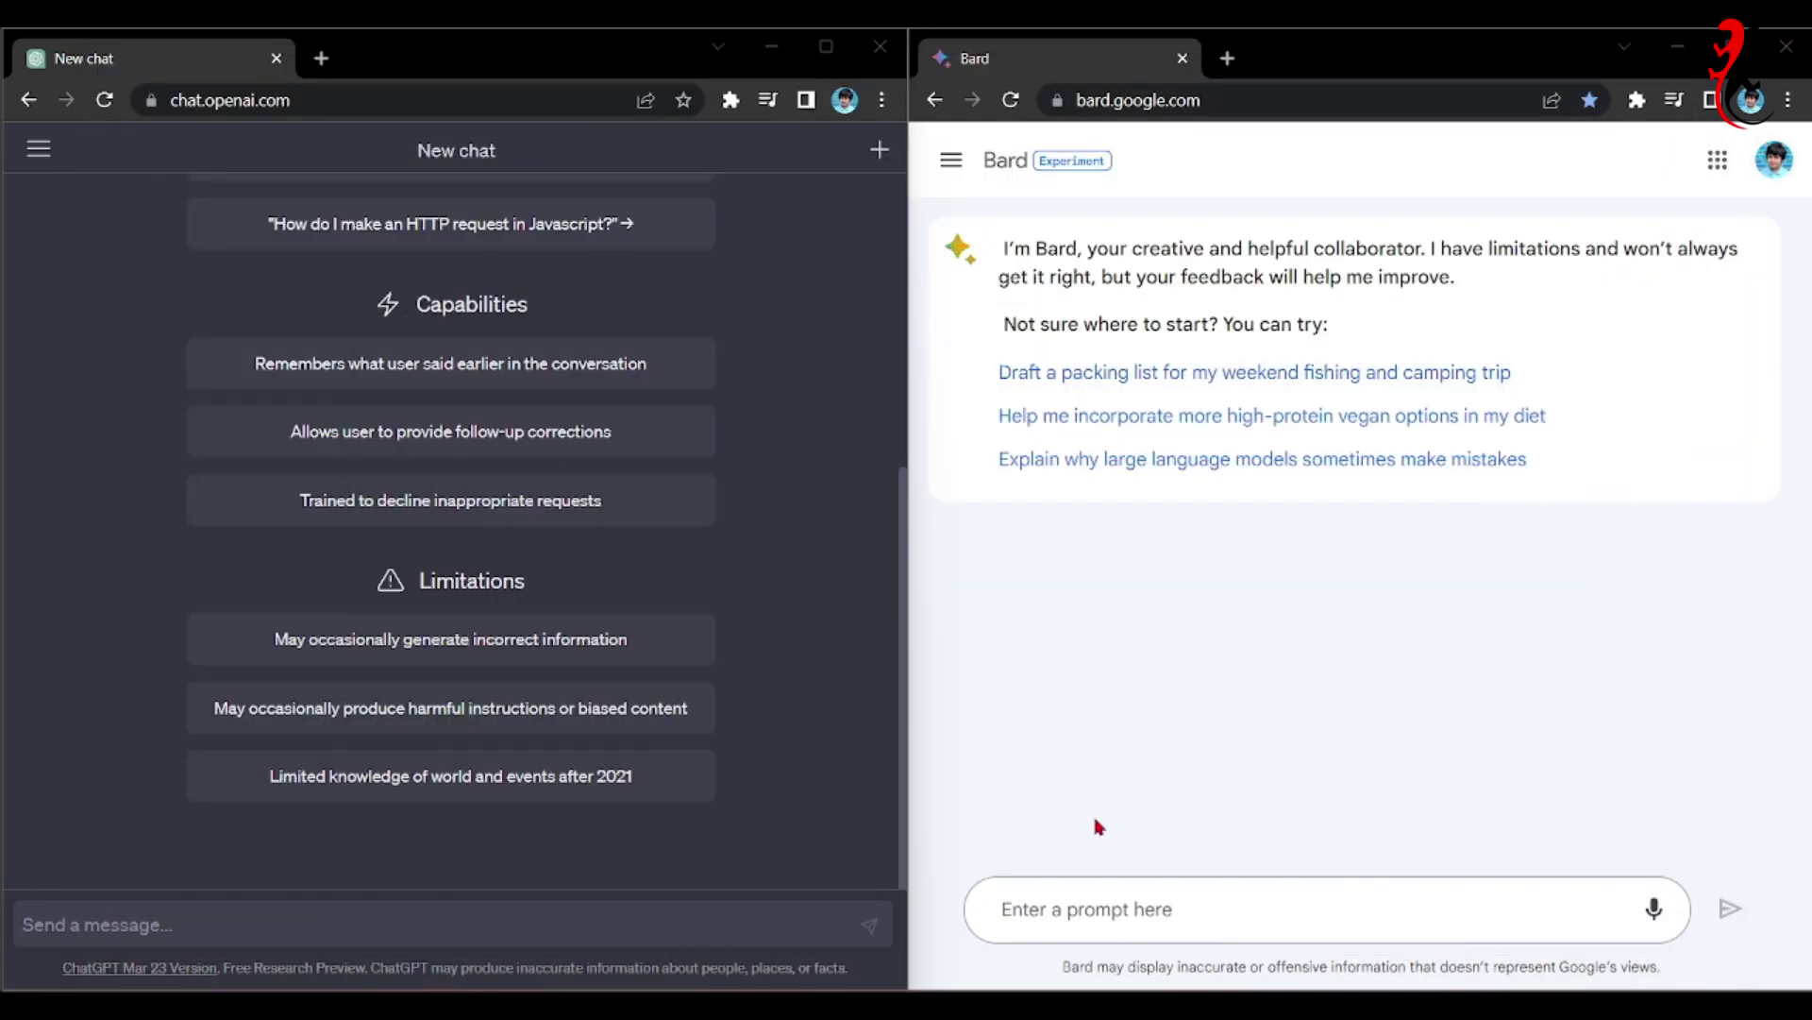
mouse_move(1064, 1006)
right_click(1064, 1006)
click(1436, 787)
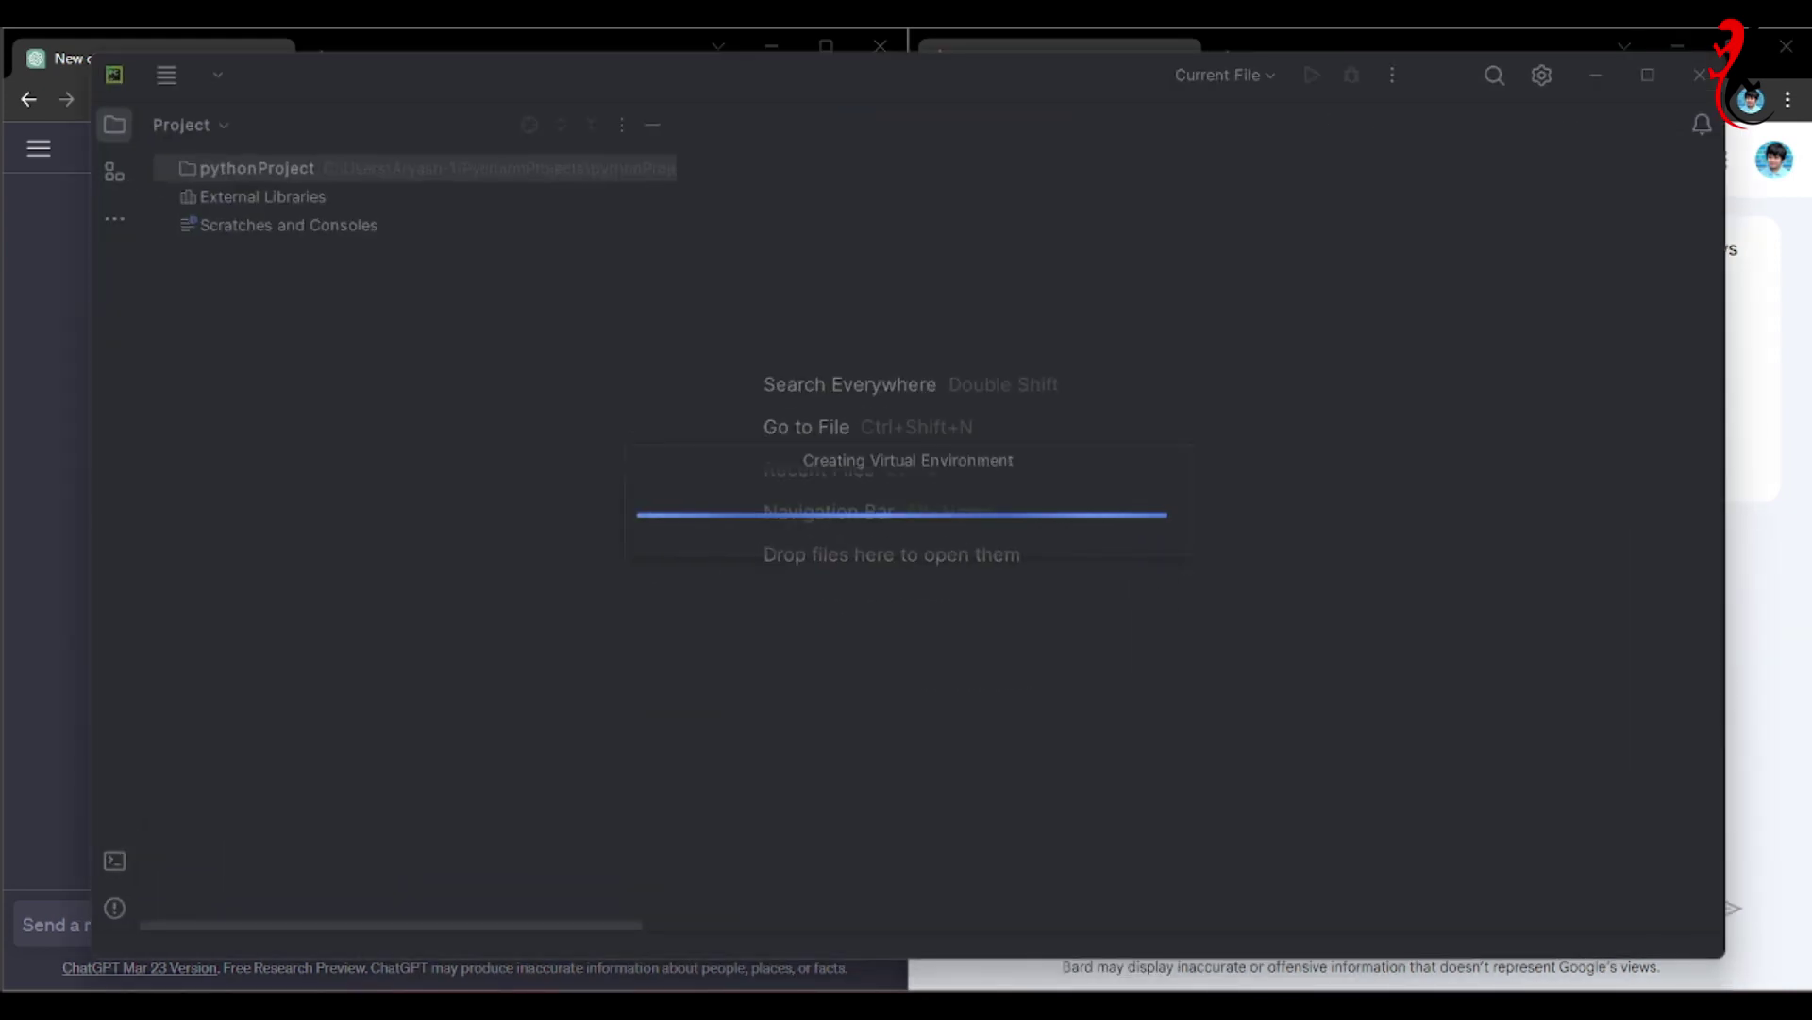
click(43, 923)
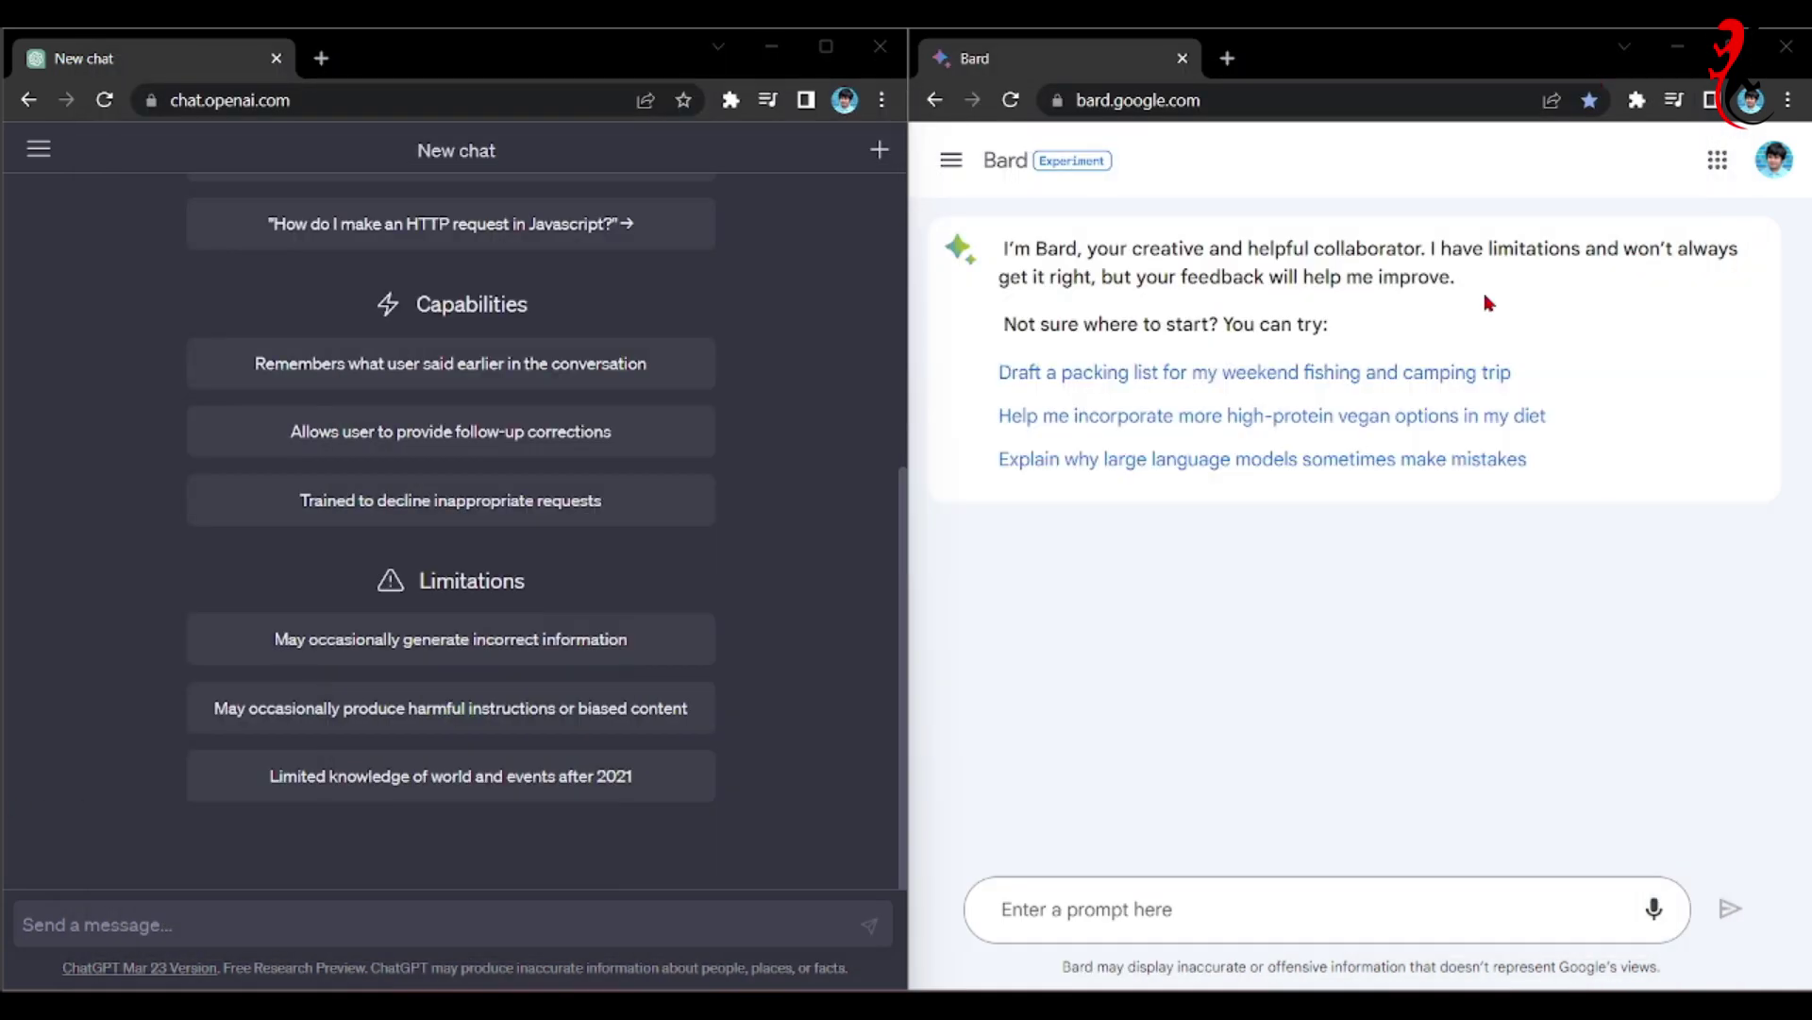
click(1596, 74)
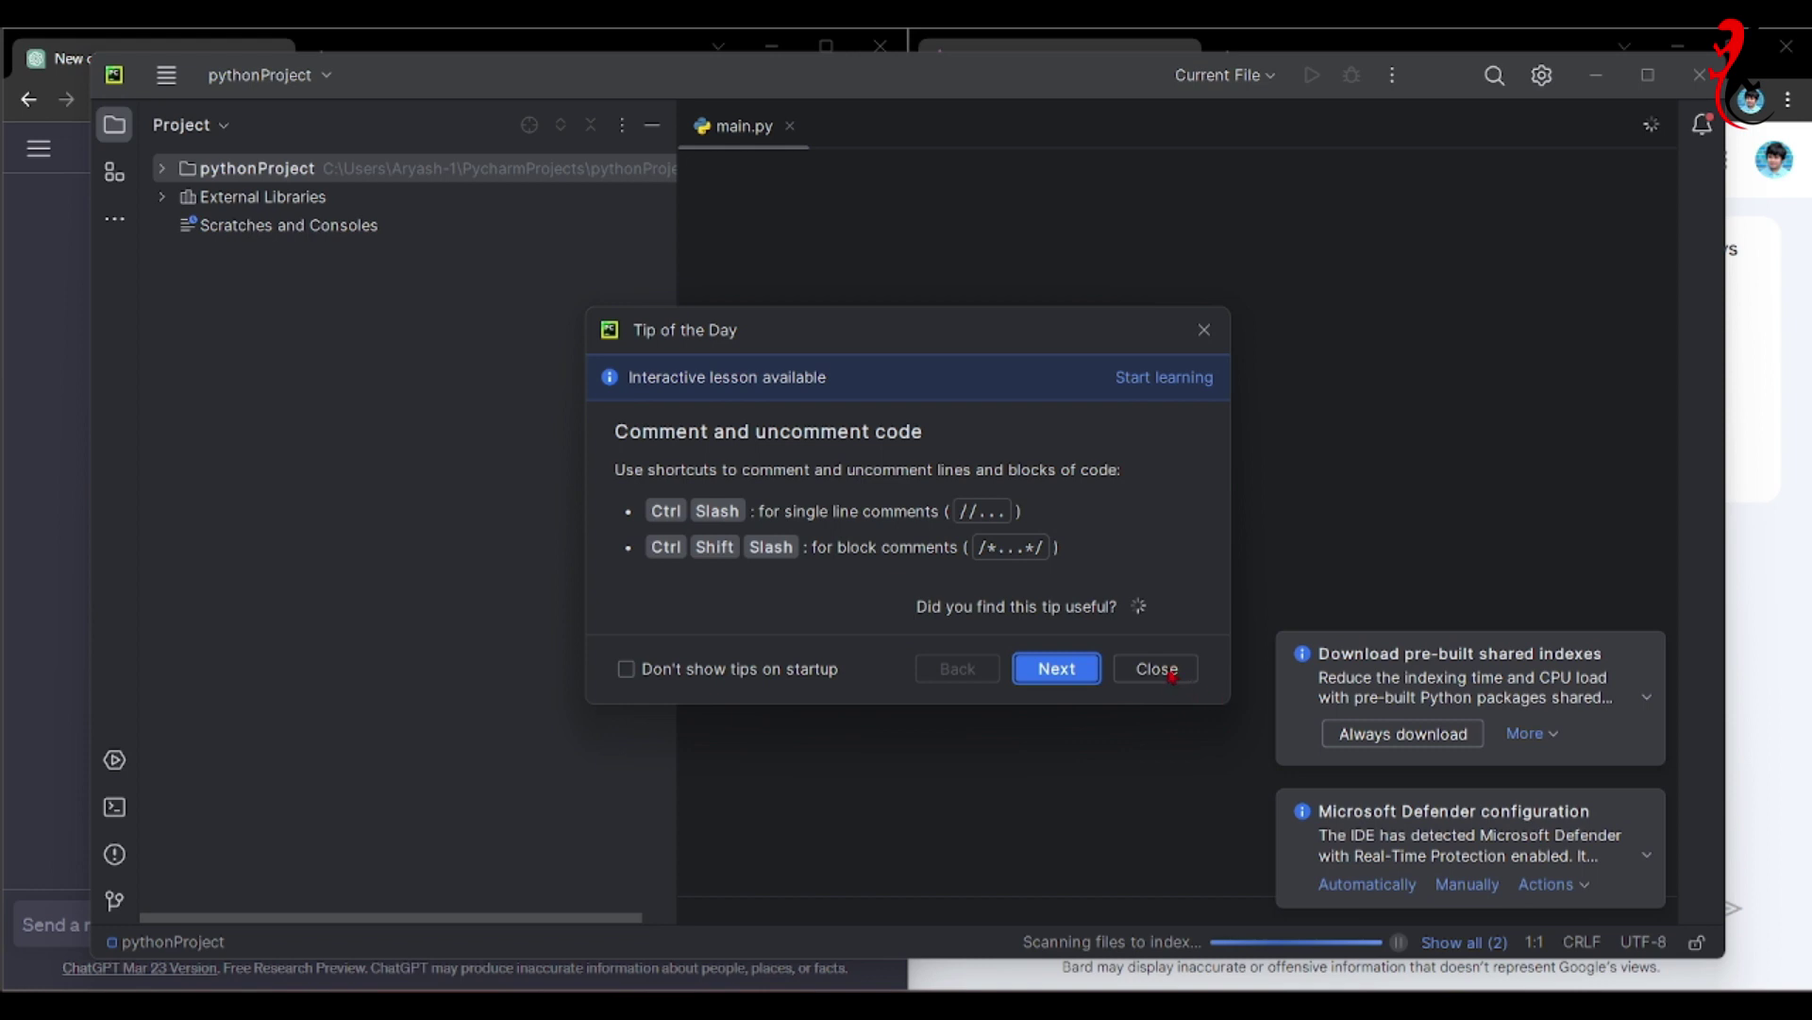
Dismiss the Tip of the Day, delete all the sample code from main.py, and minimize PyCharm.
click(1205, 336)
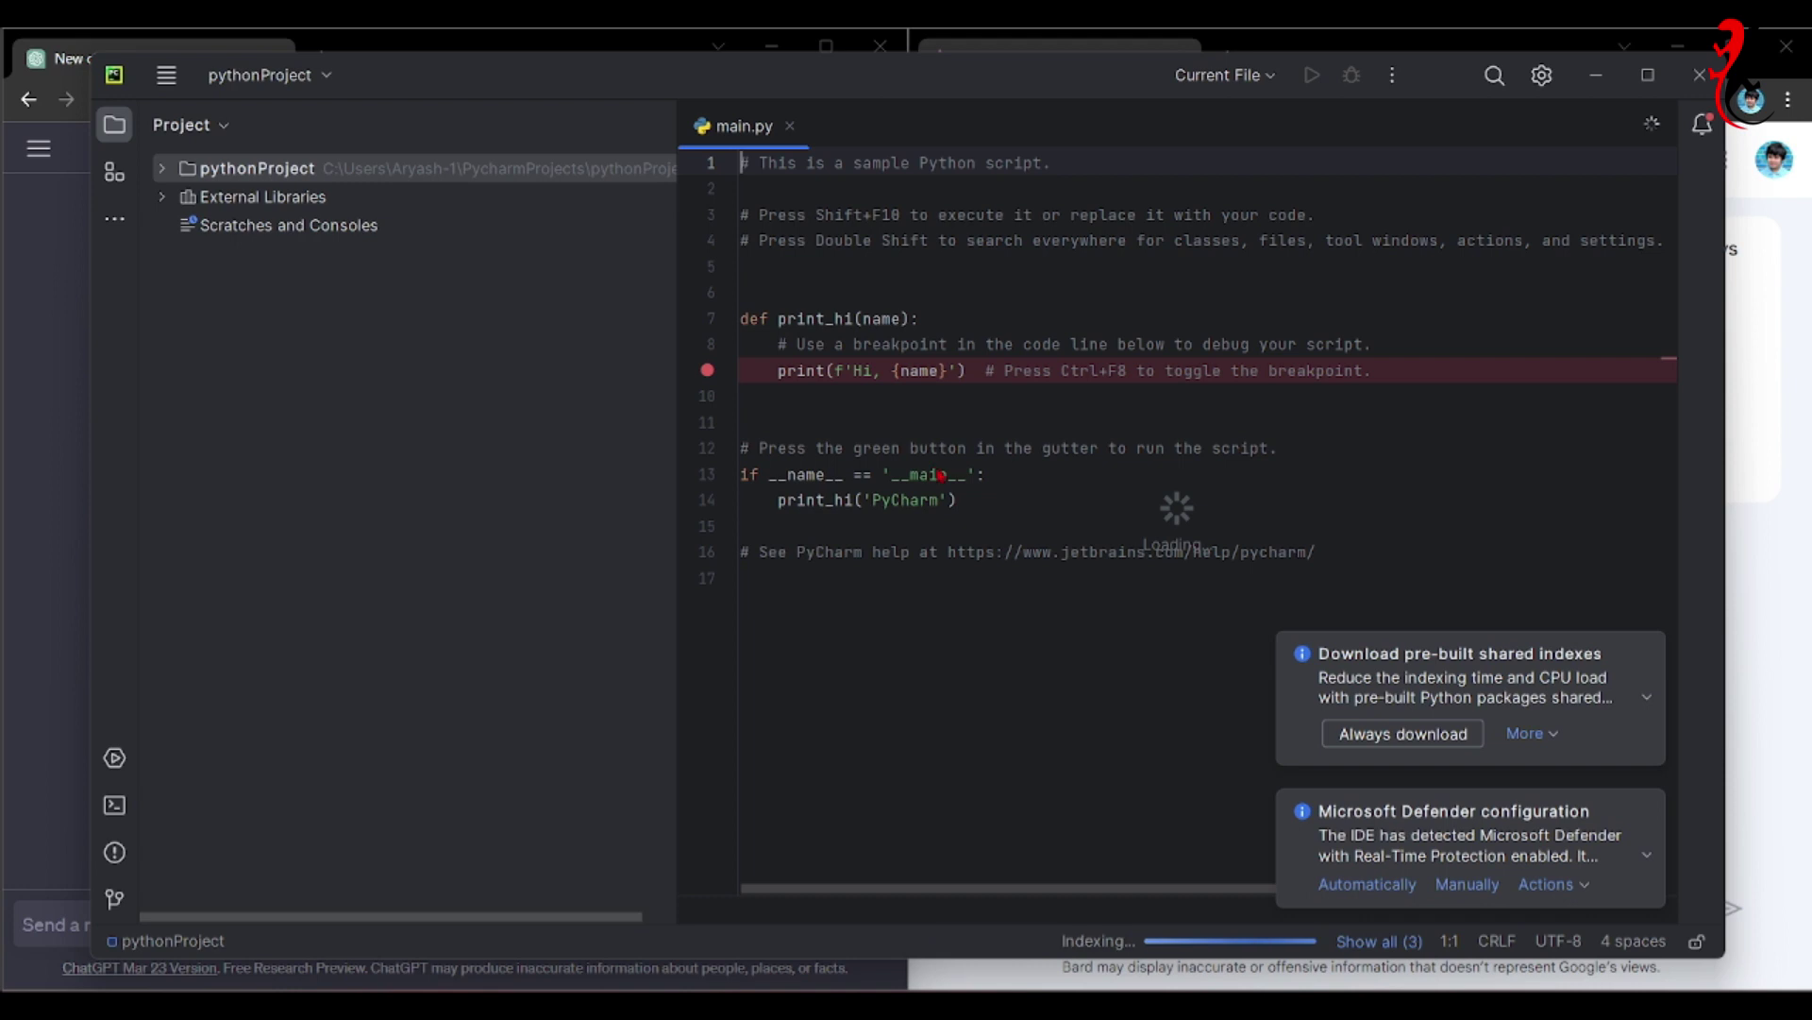
drag(977, 552, 963, 501)
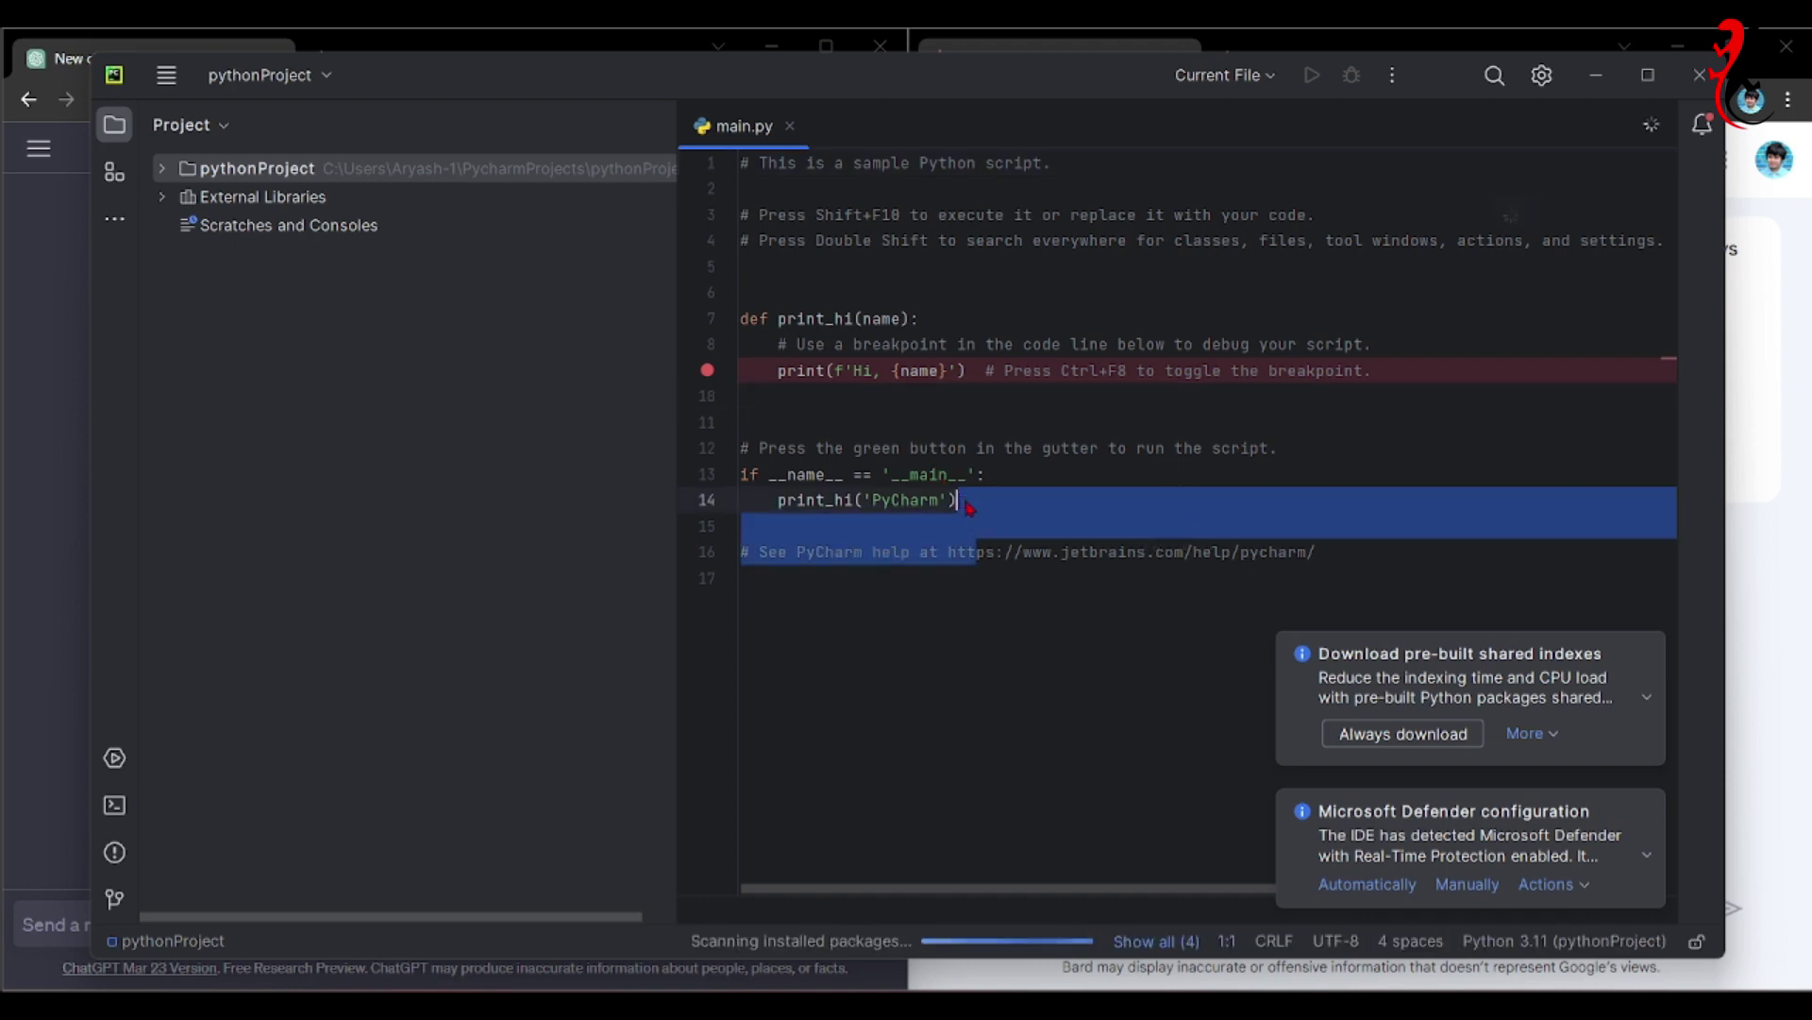
key(ctrl+a)
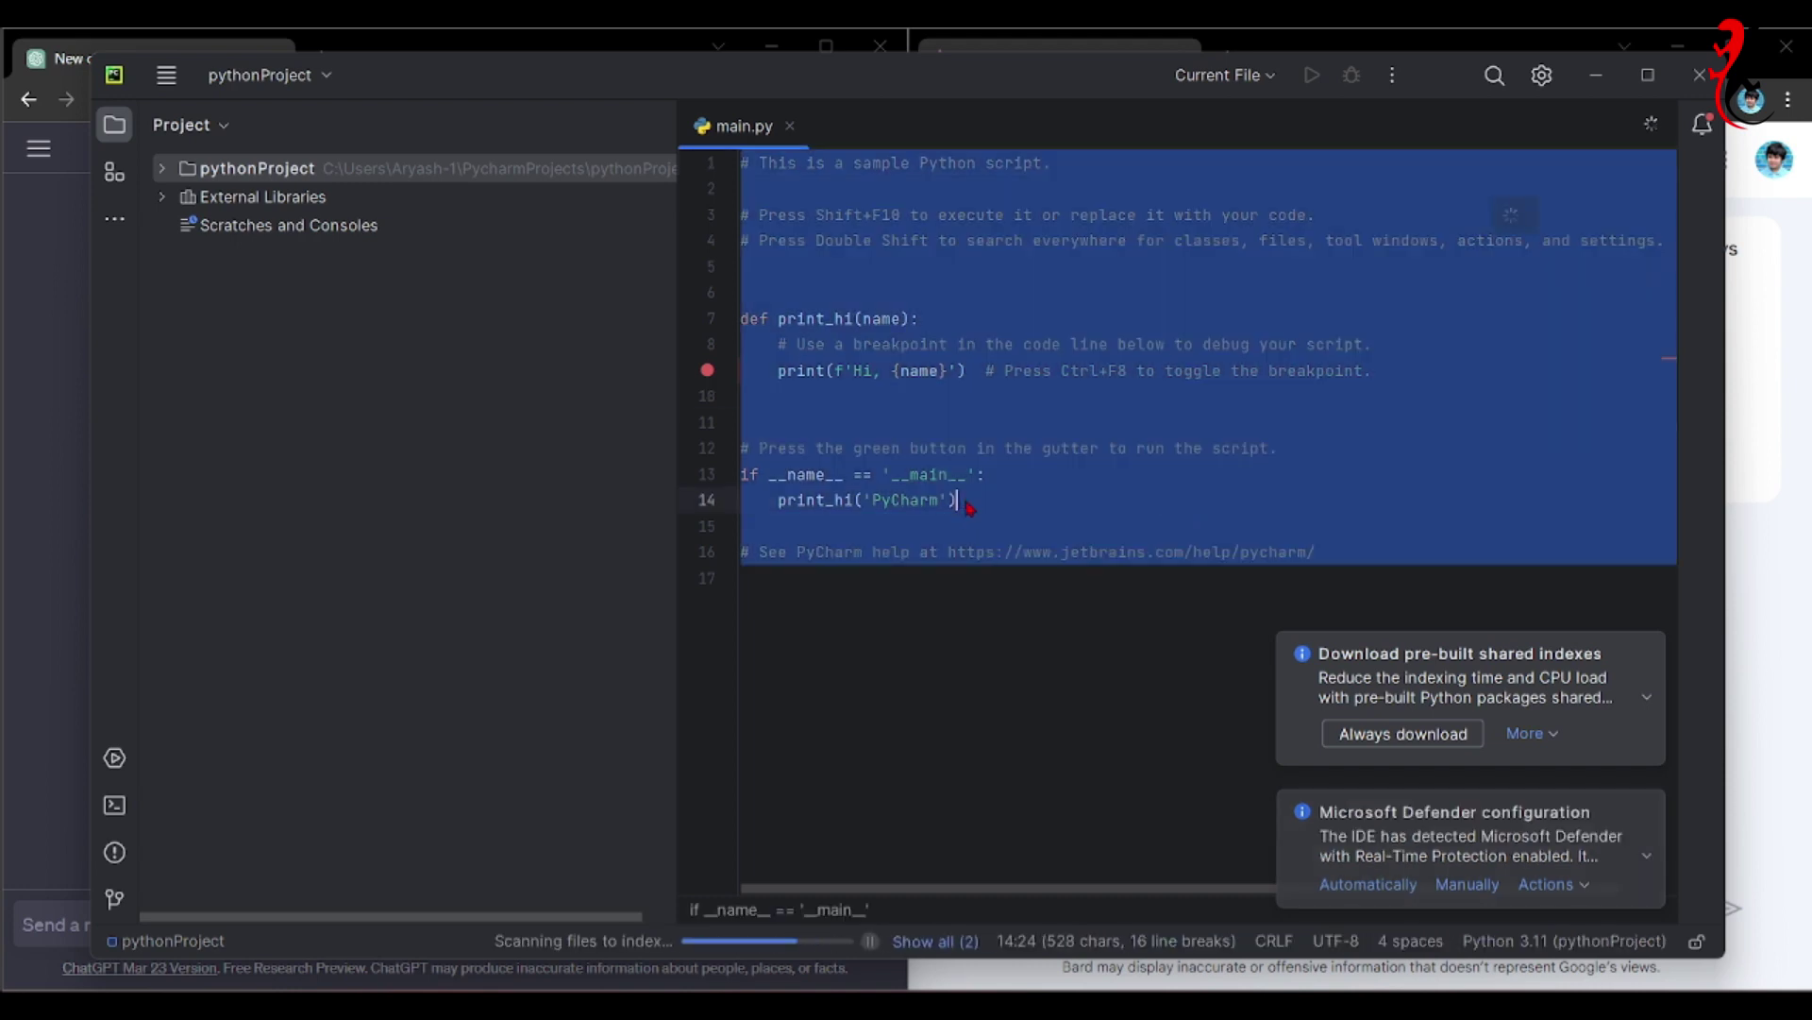
key(BackSpace)
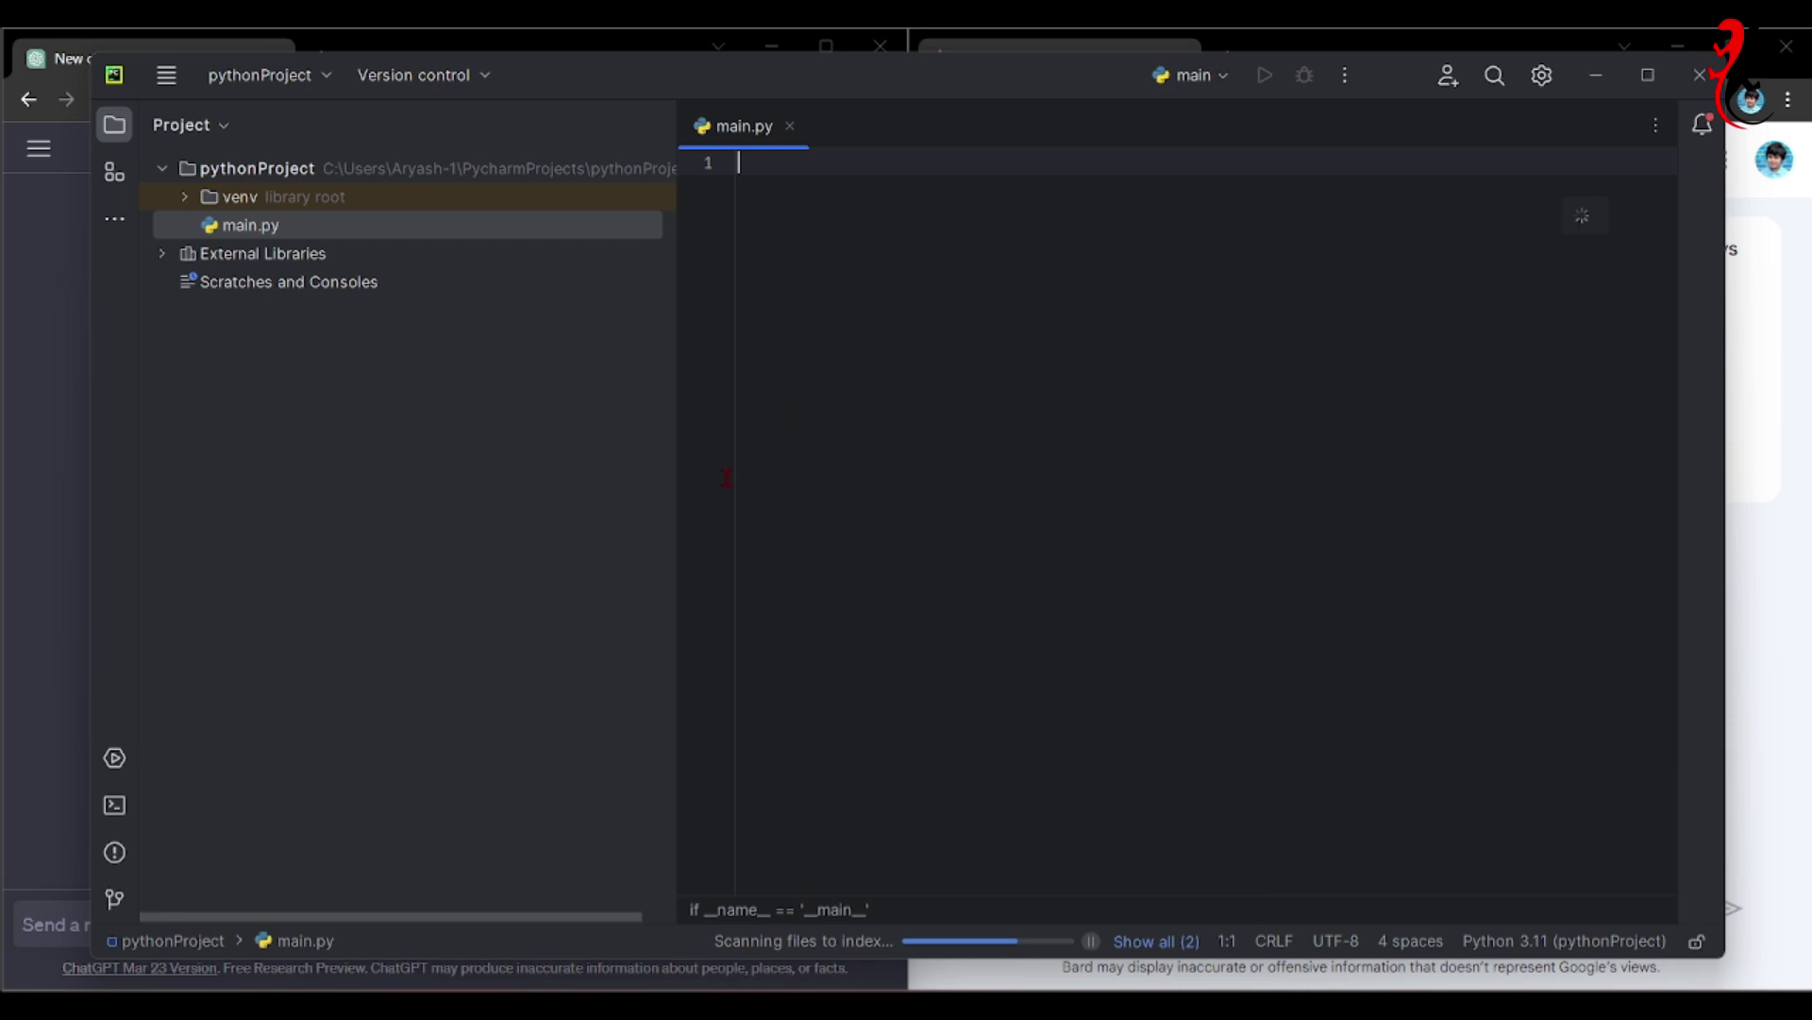
click(1595, 75)
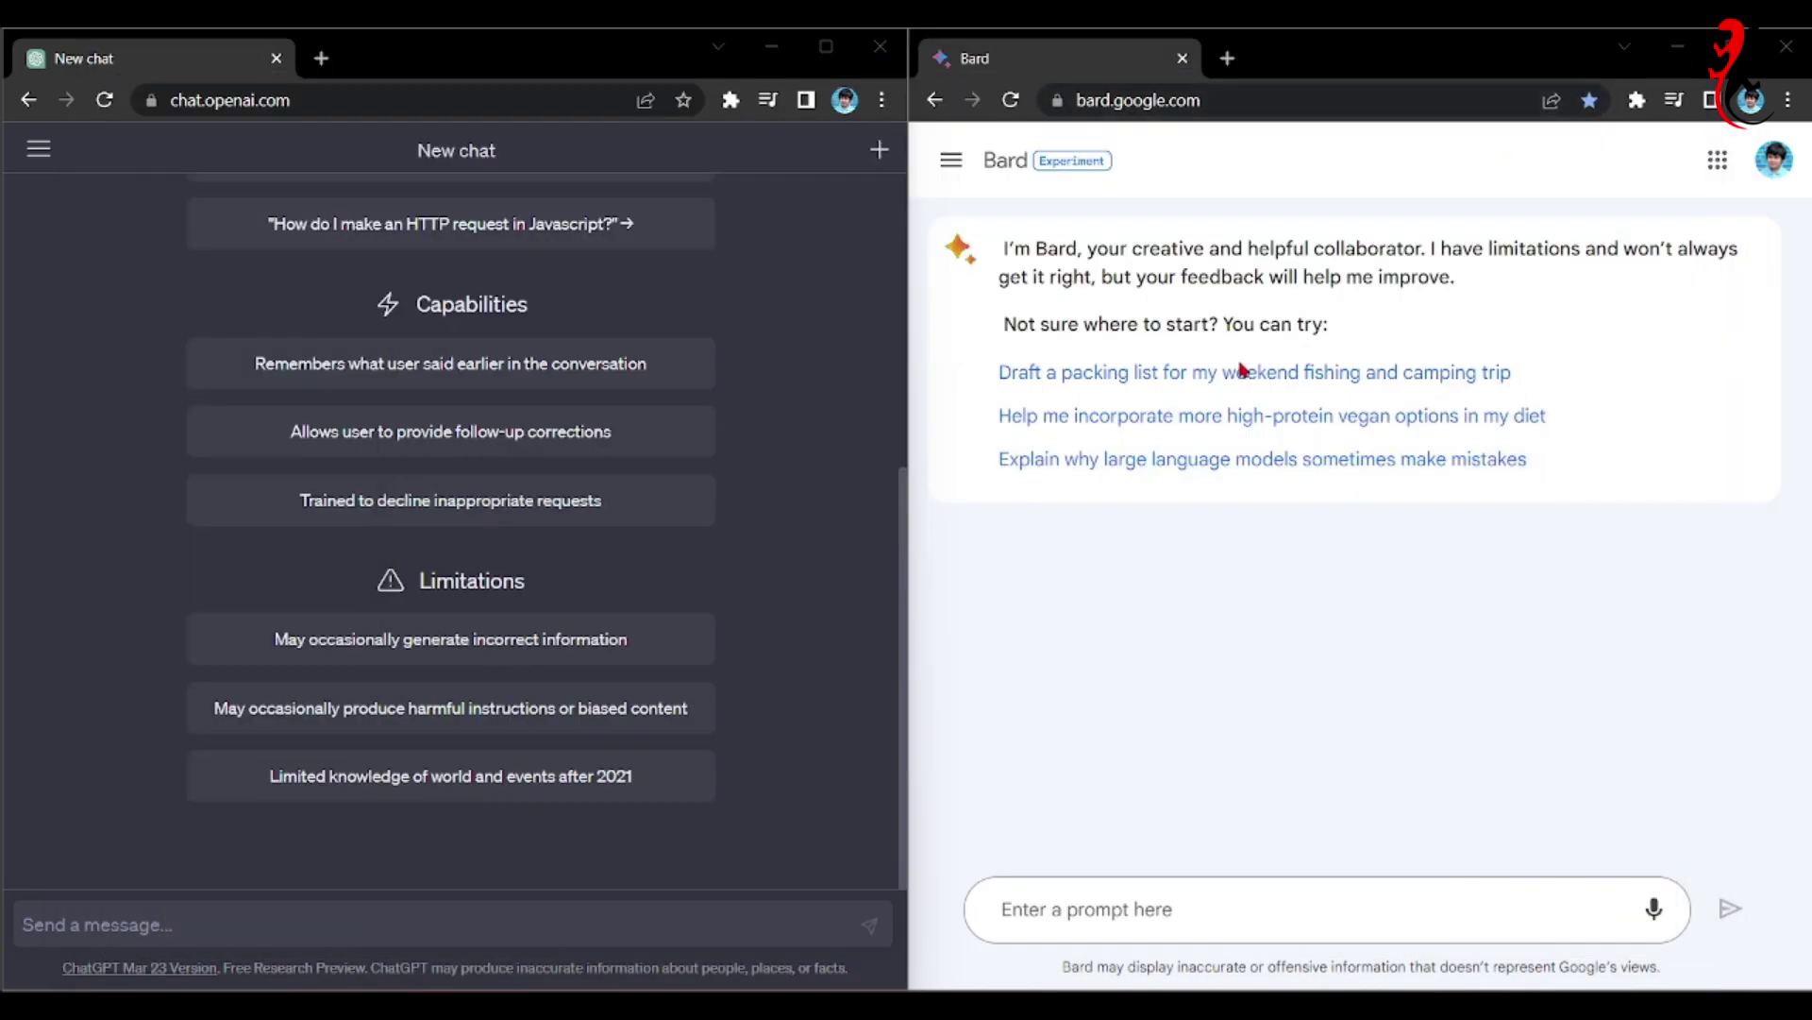
Enter the prompt "Write python code for a program that writes the Fibonacci Sequence." in ChatGPT's message field.
click(1084, 907)
click(330, 922)
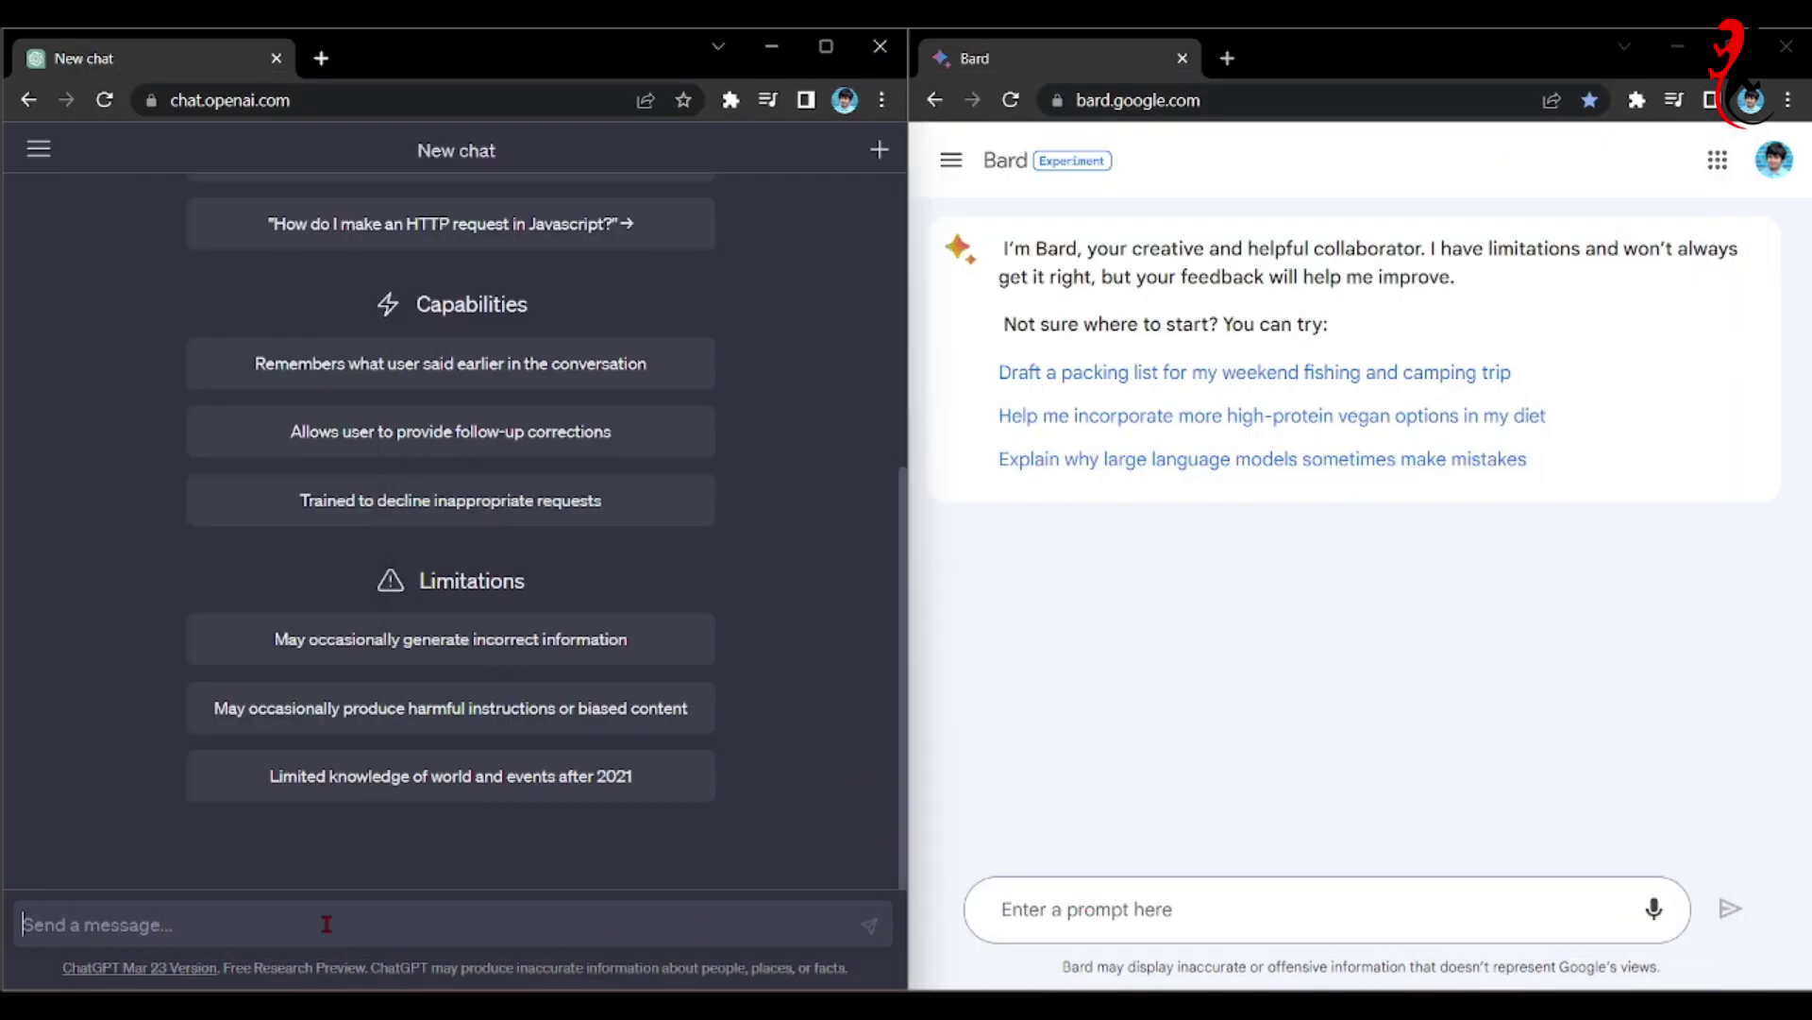
text(Write pyt)
key(BackSpace)
text(thon code for a)
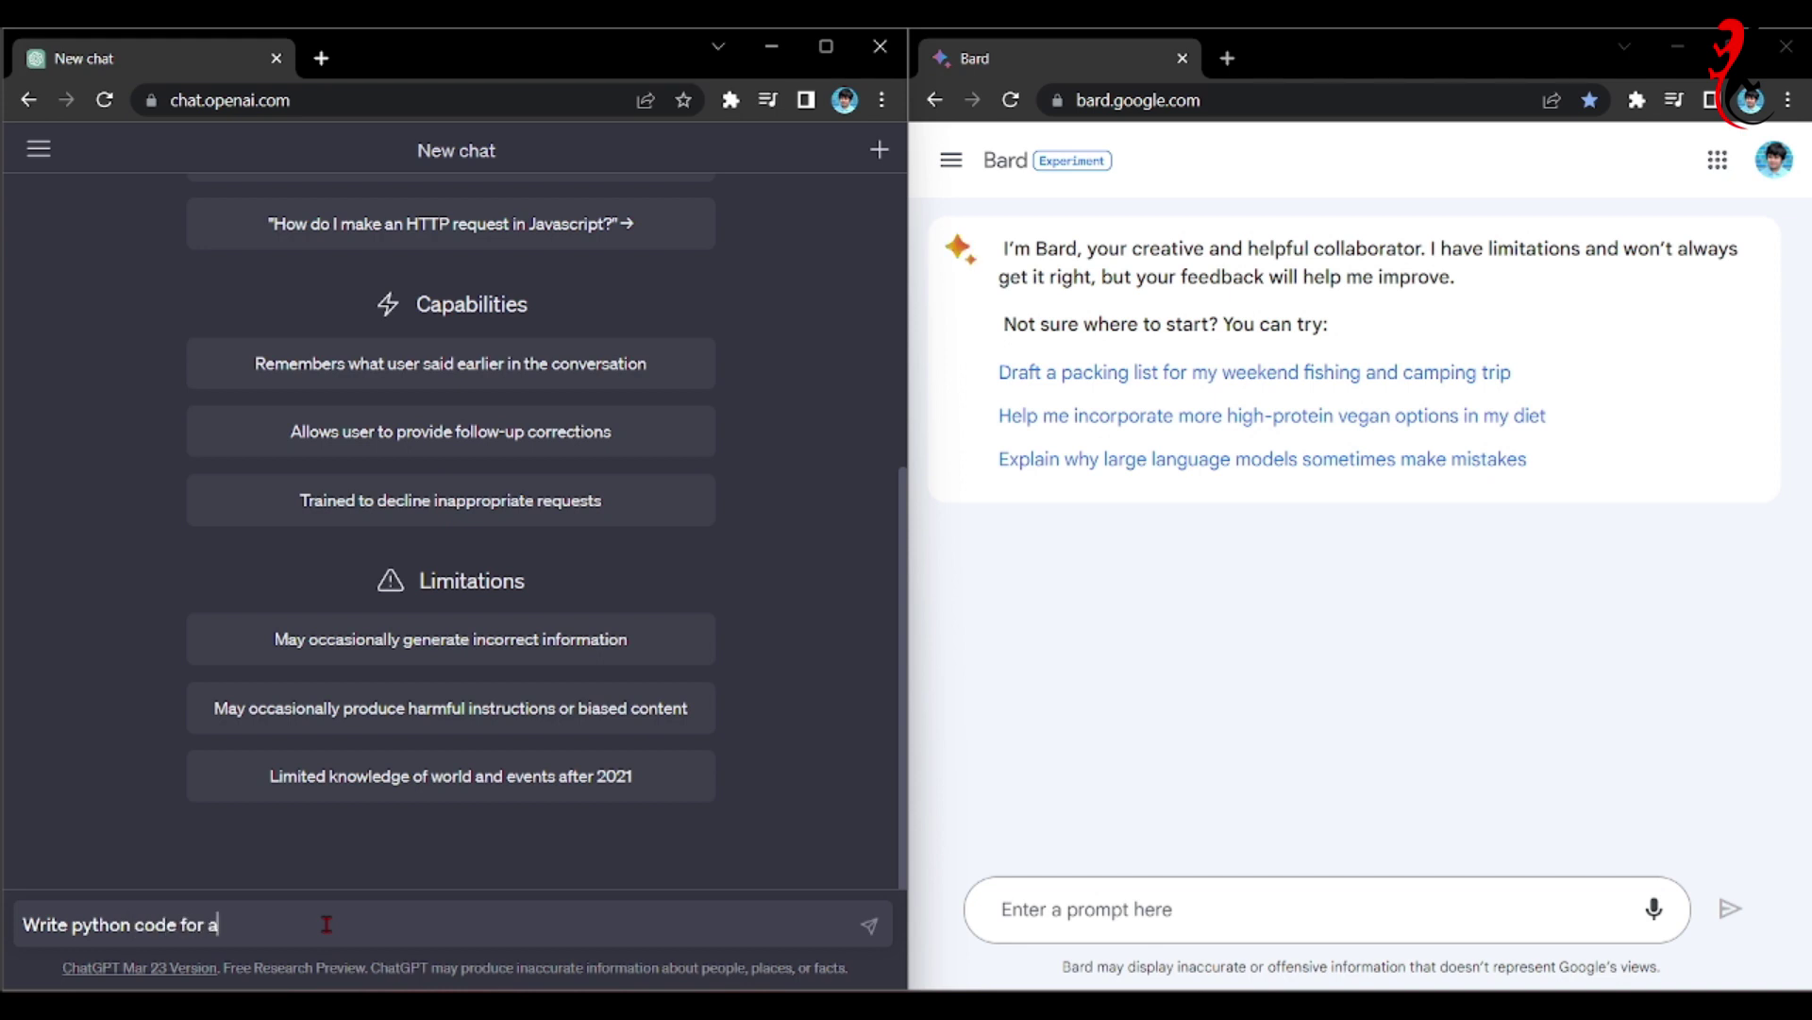
text( script)
key(BackSpace)
key(BackSpace)
key(BackSpace)
key(BackSpace)
key(BackSpace)
key(BackSpace)
text(prgra)
key(BackSpace)
key(BackSpace)
text(ogram that)
key(BackSpace)
text(at)
text(writes the f)
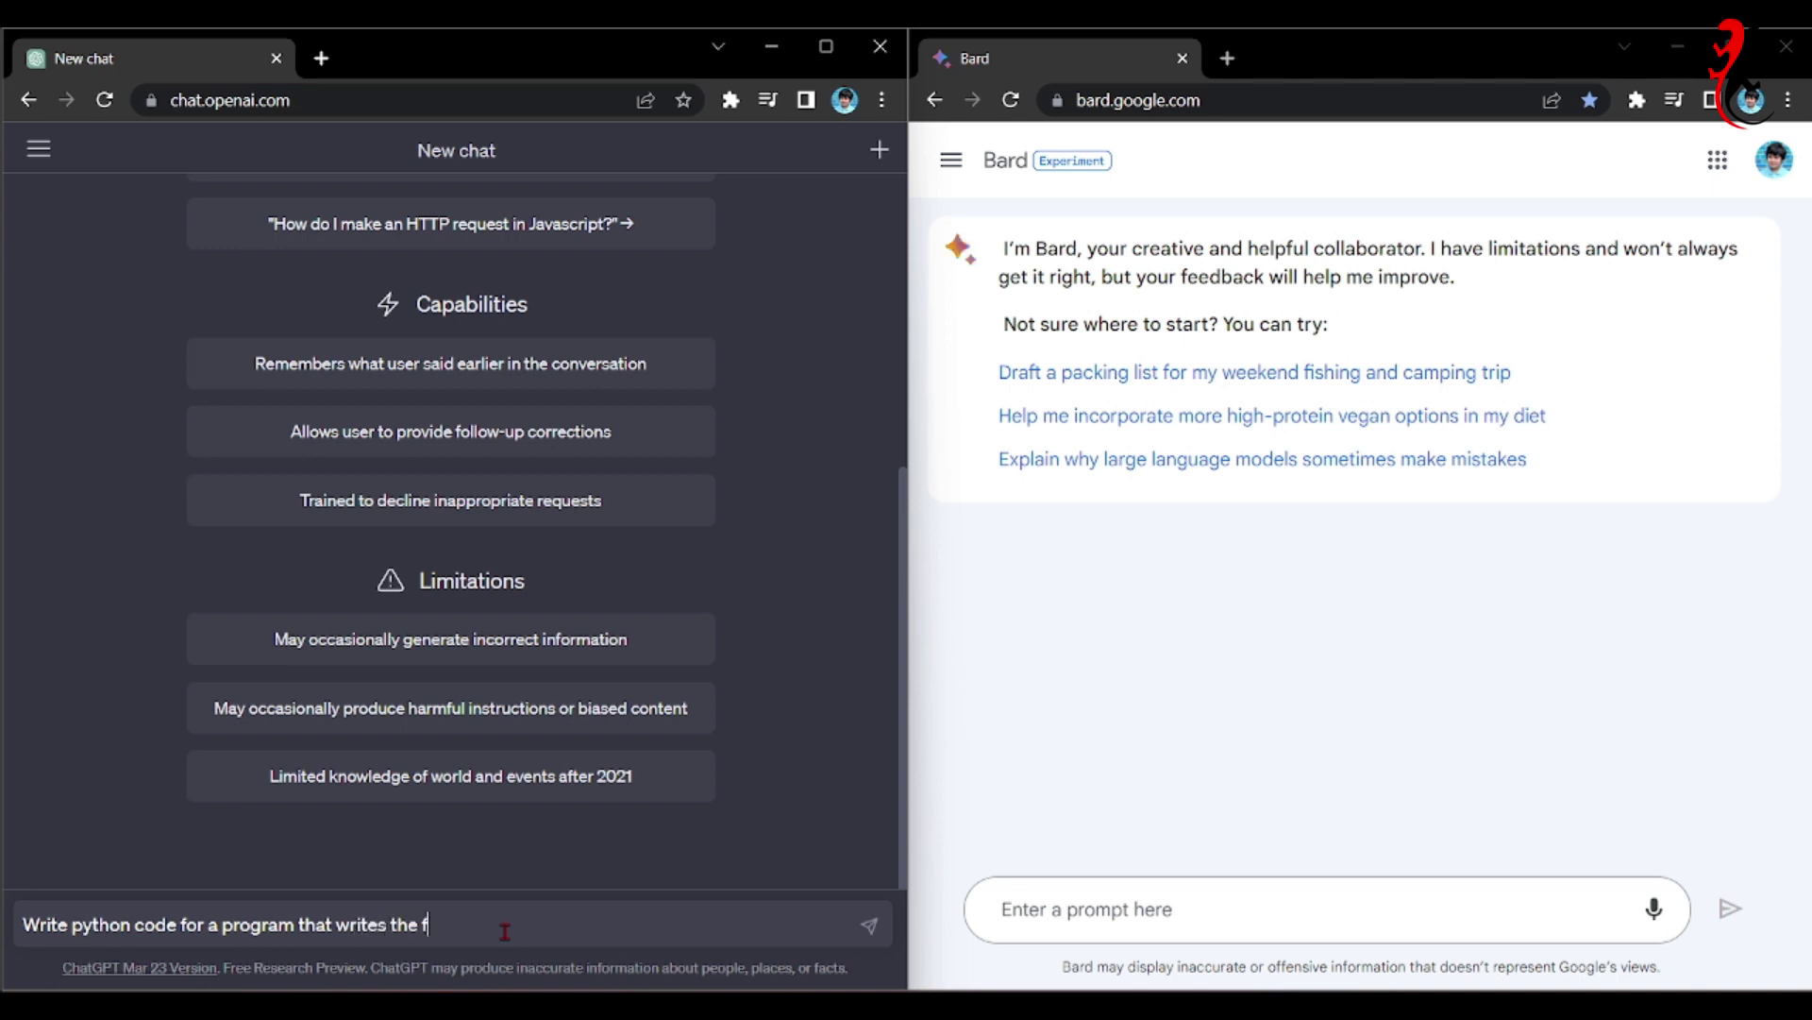
text(Fibonacci Sequence.)
Copy the Fibonacci prompt into Bard and submit it in both ChatGPT and Bard.
key(ctrl+a)
key(ctrl+c)
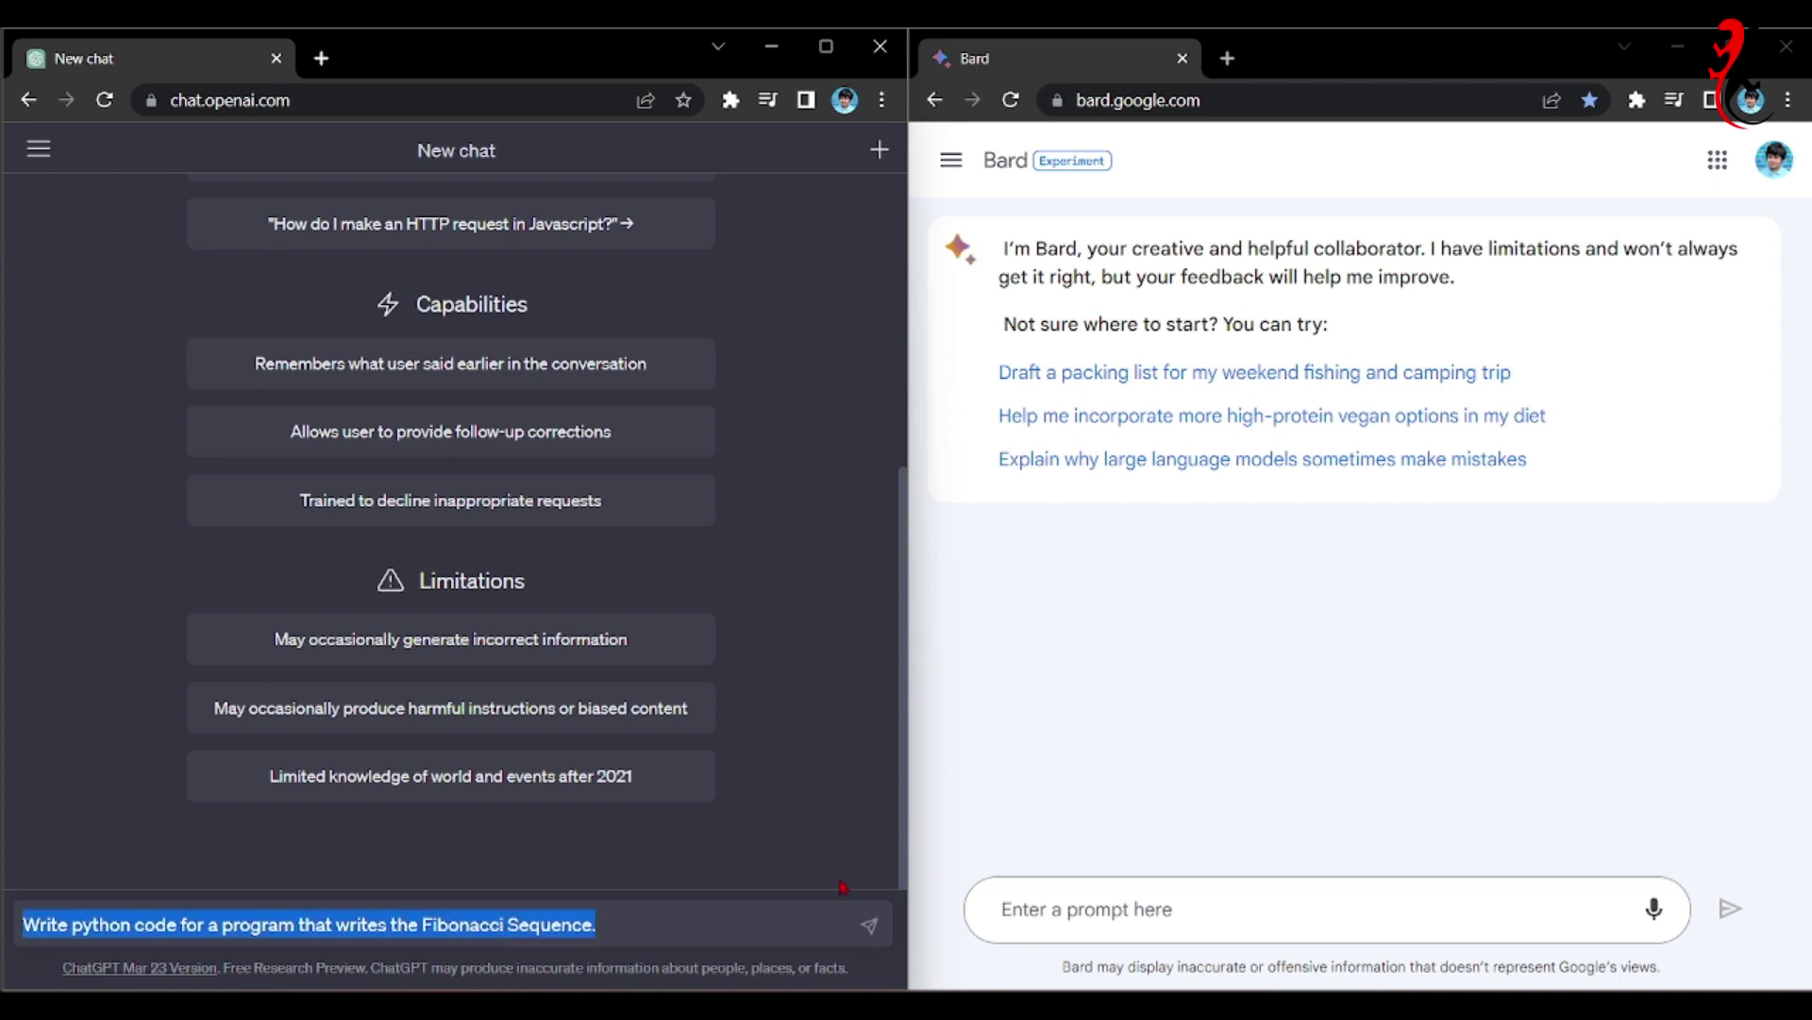
click(1161, 909)
key(ctrl+v)
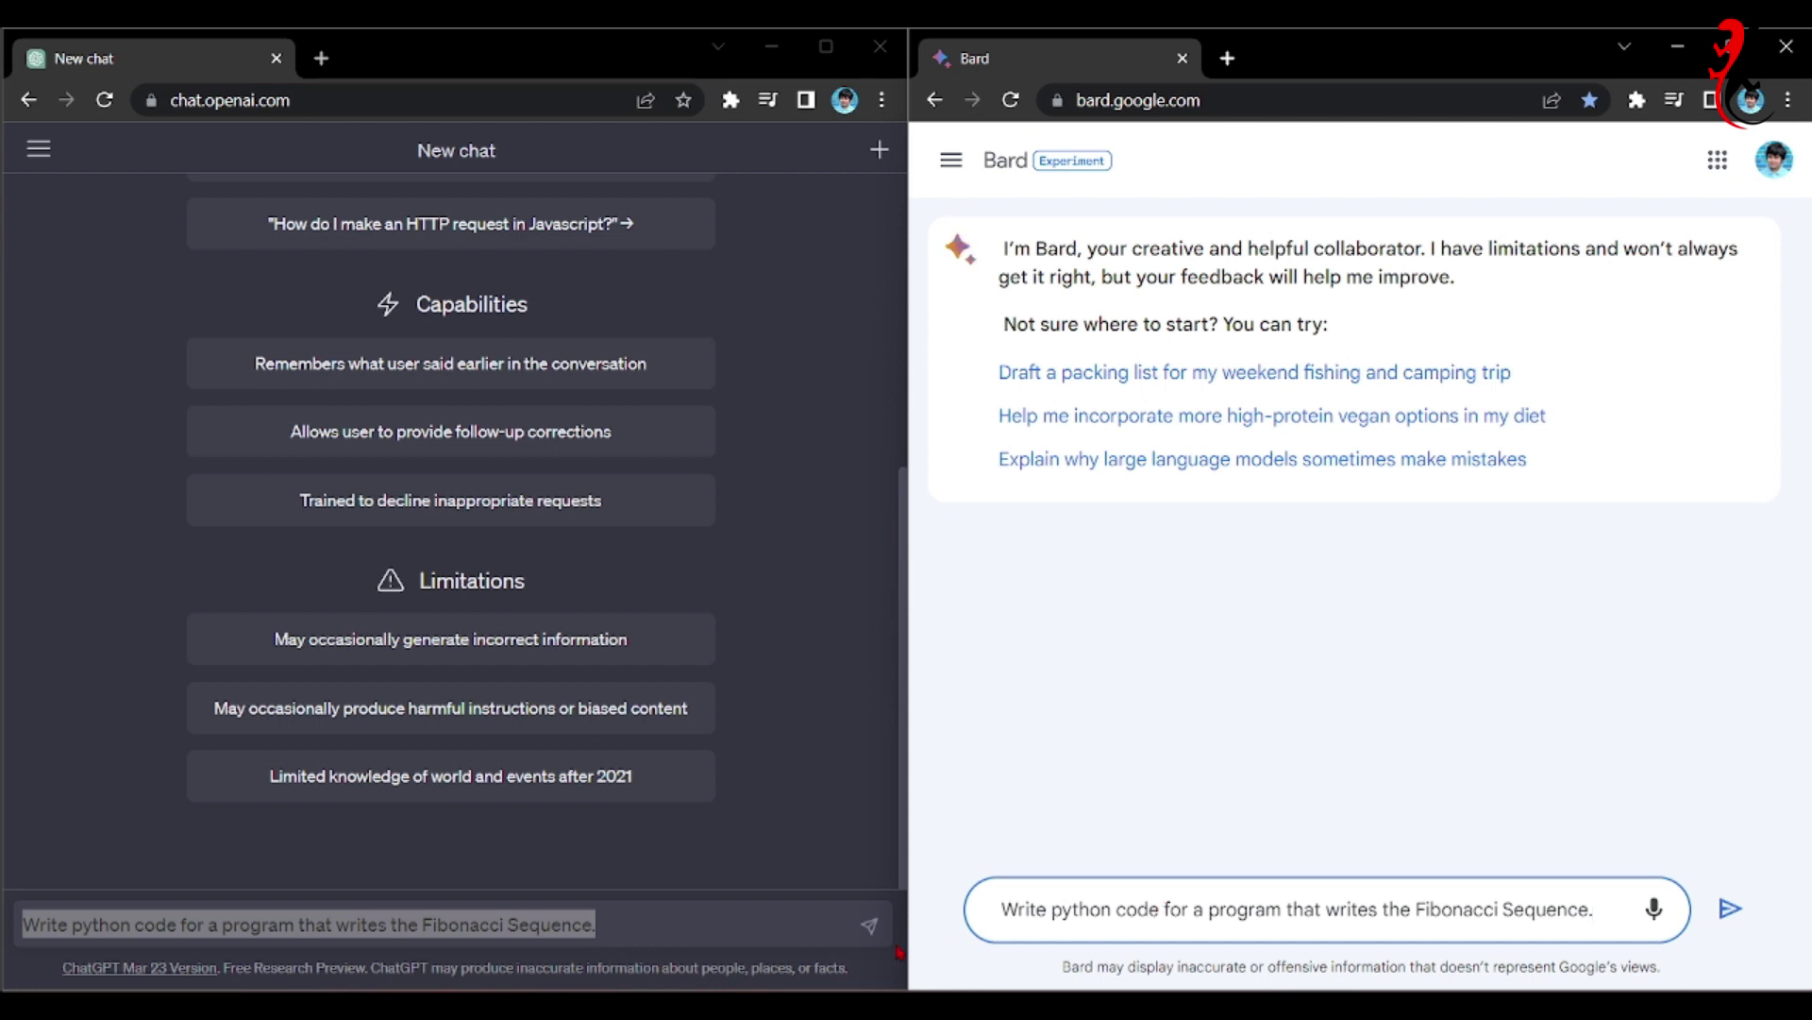
click(870, 925)
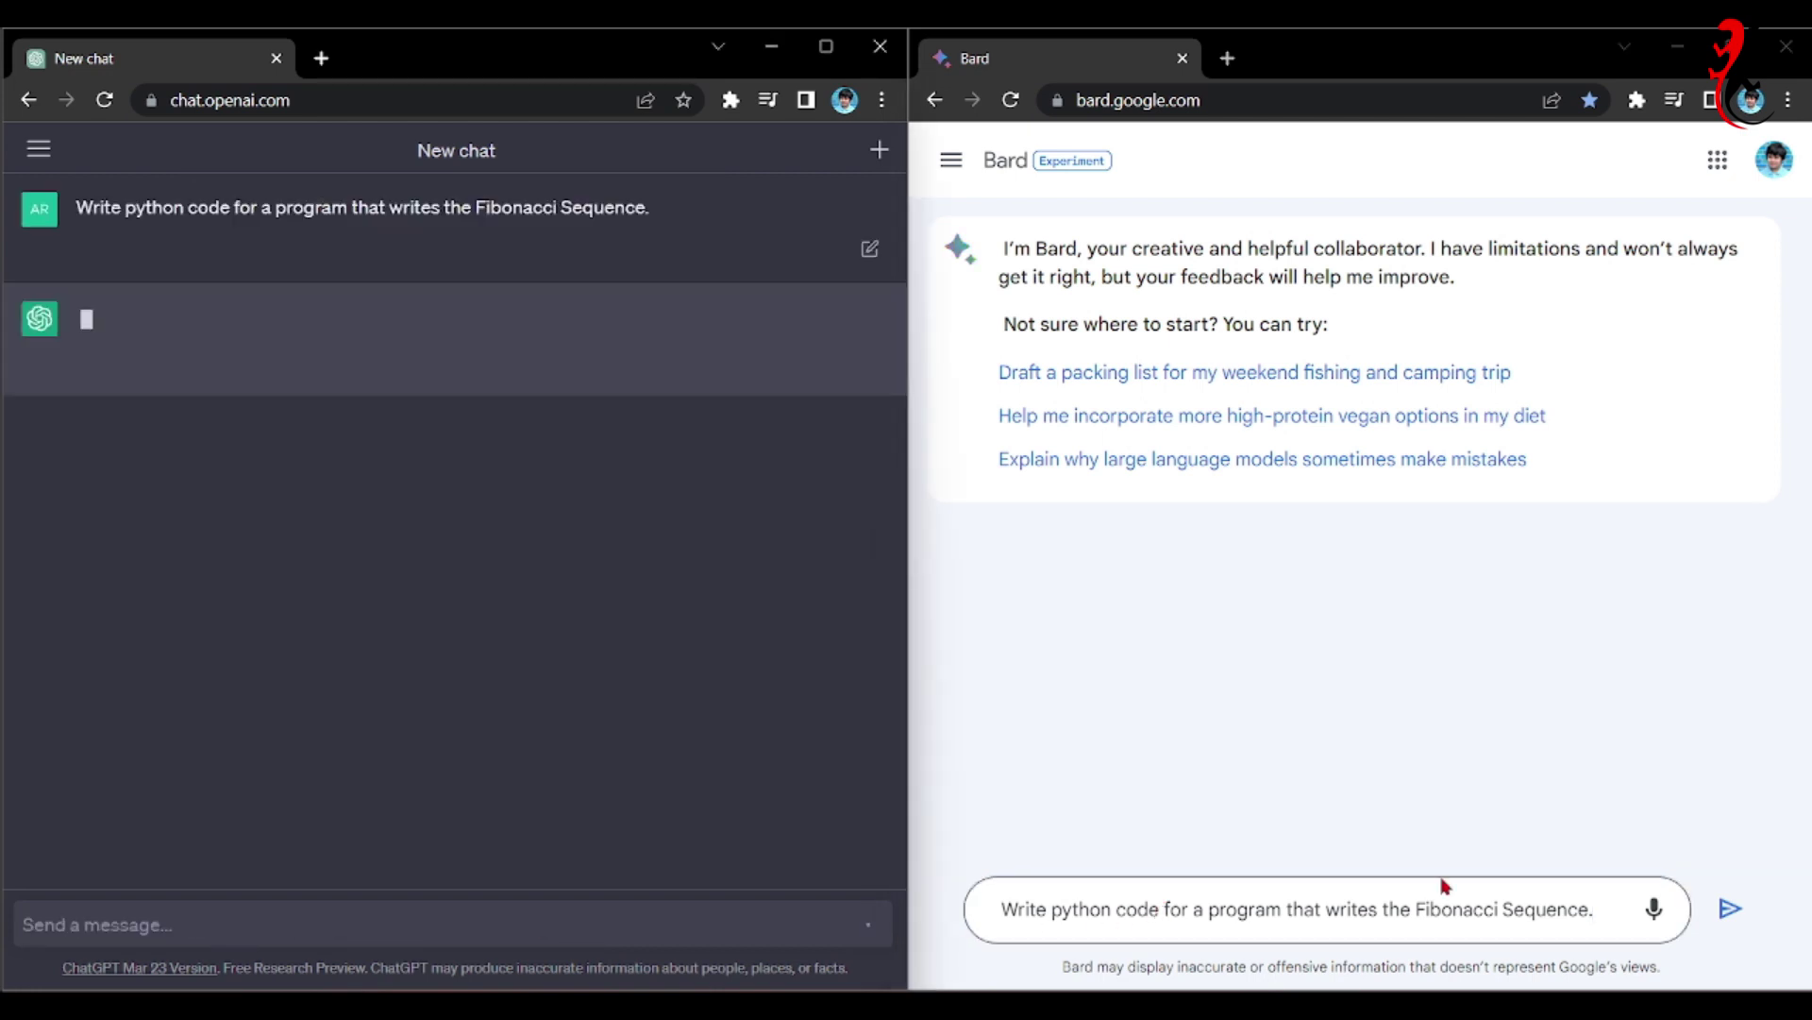
click(1727, 909)
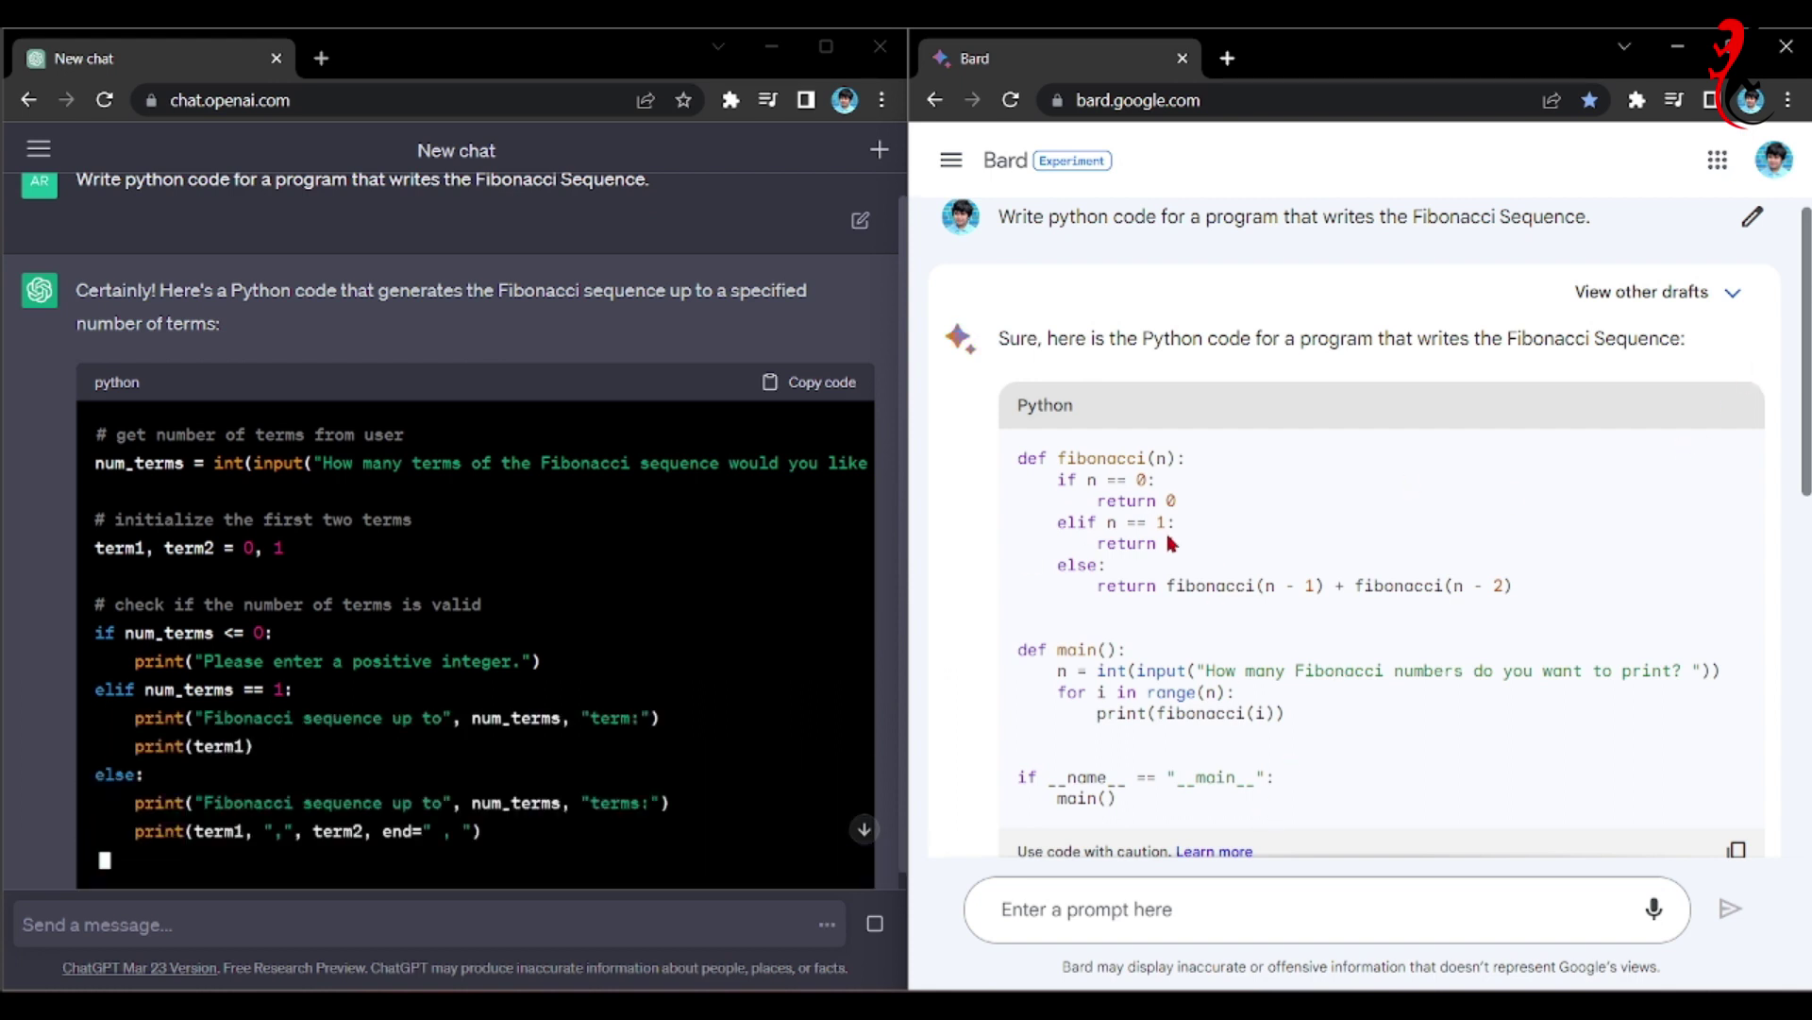
Look through Bard's answer, copy its Python code into the empty main.py in PyCharm, and run the script.
scroll(1354, 528, down, 5)
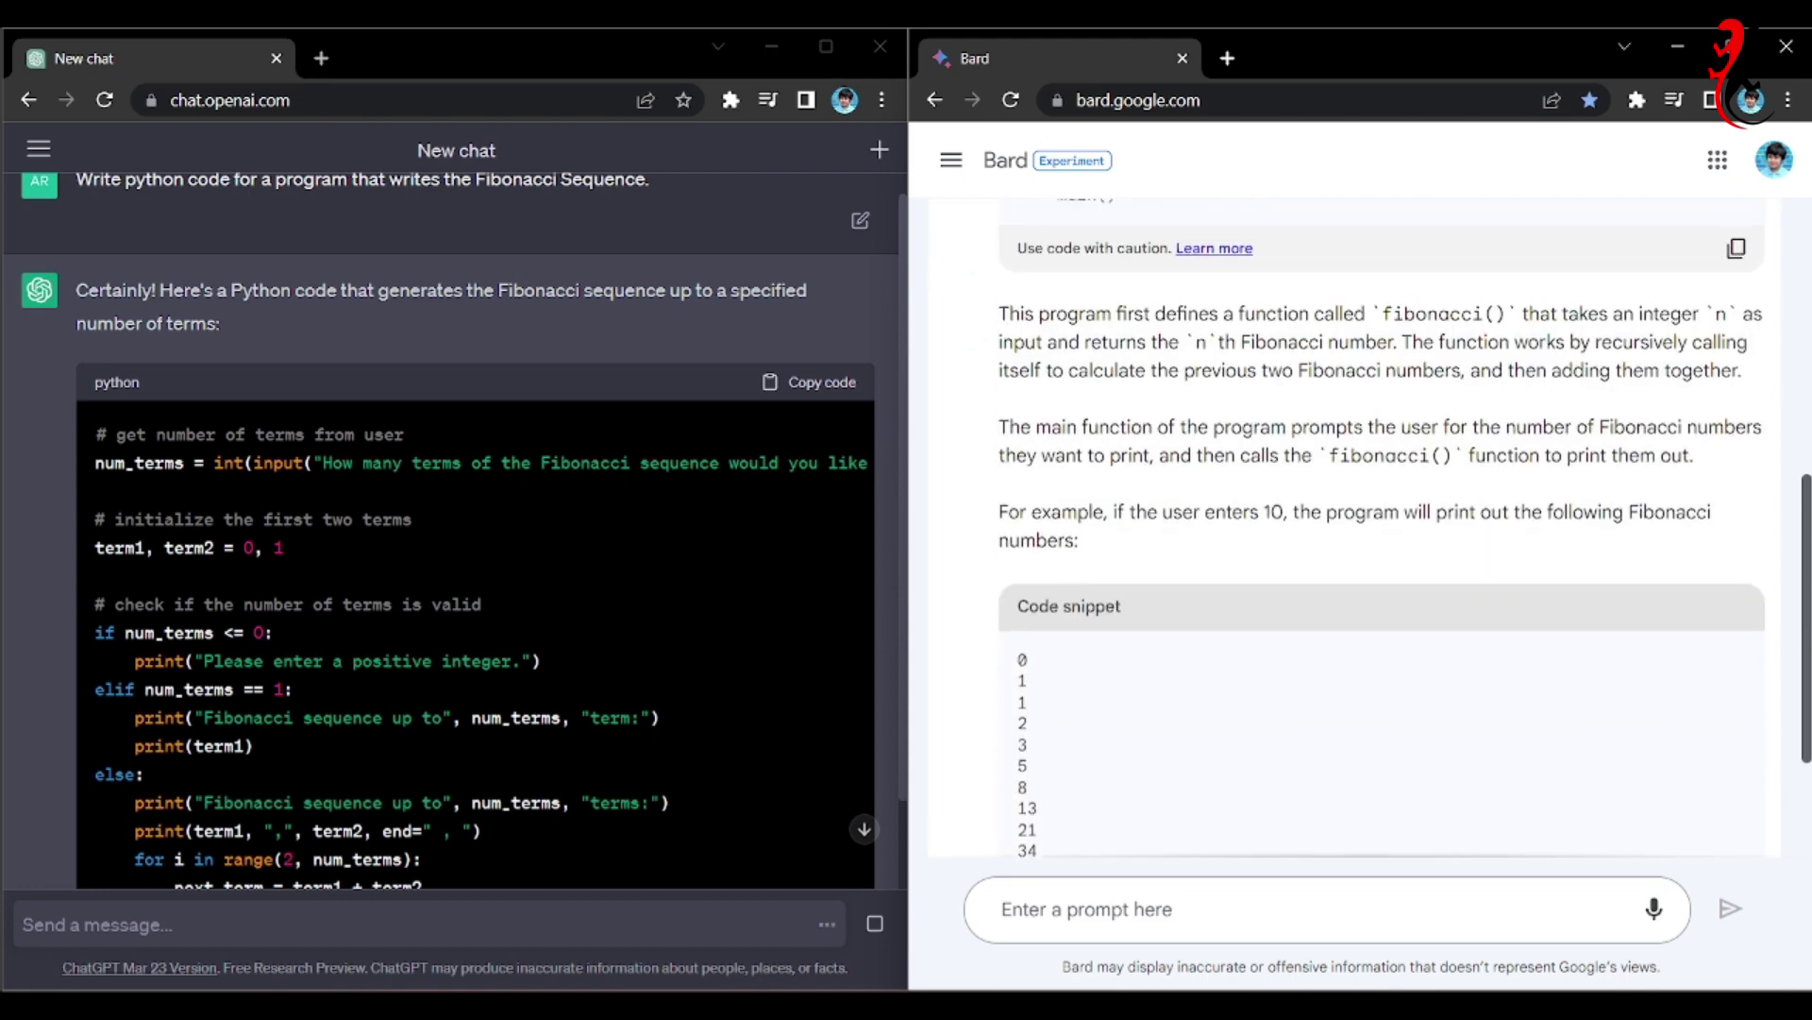
drag(1806, 595, 1796, 738)
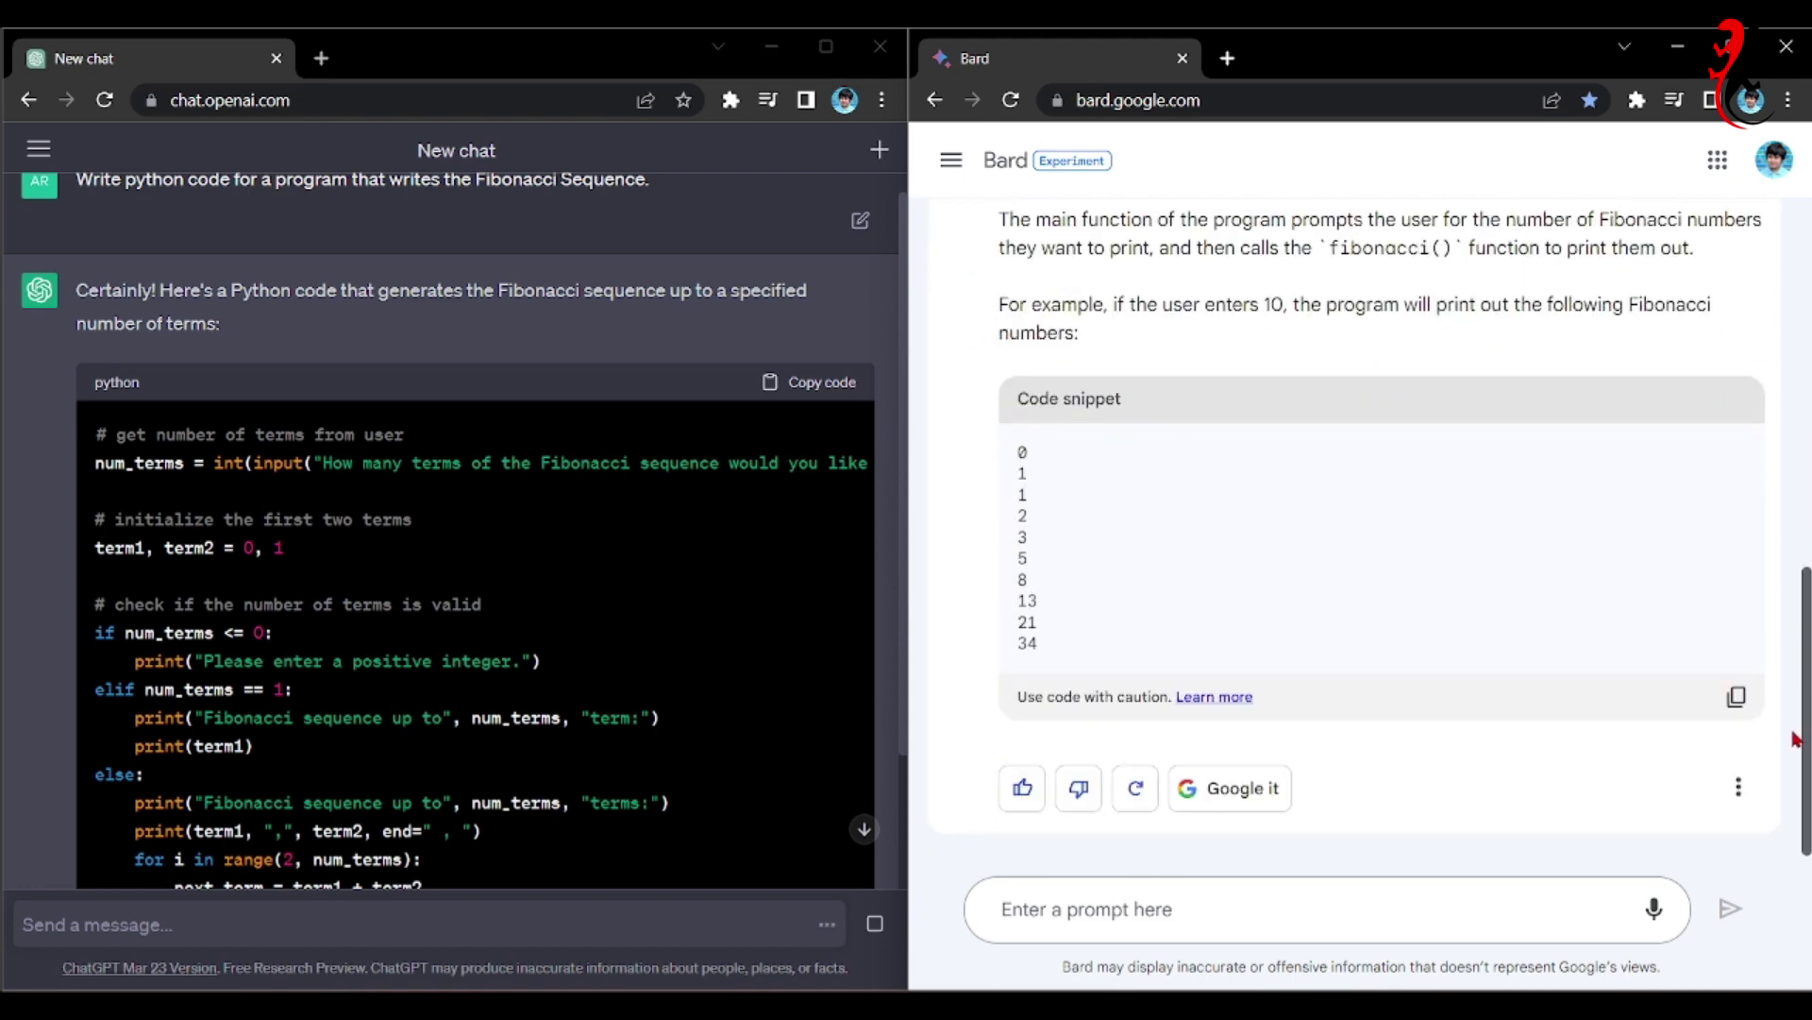
scroll(1797, 738, up, 5)
click(1737, 547)
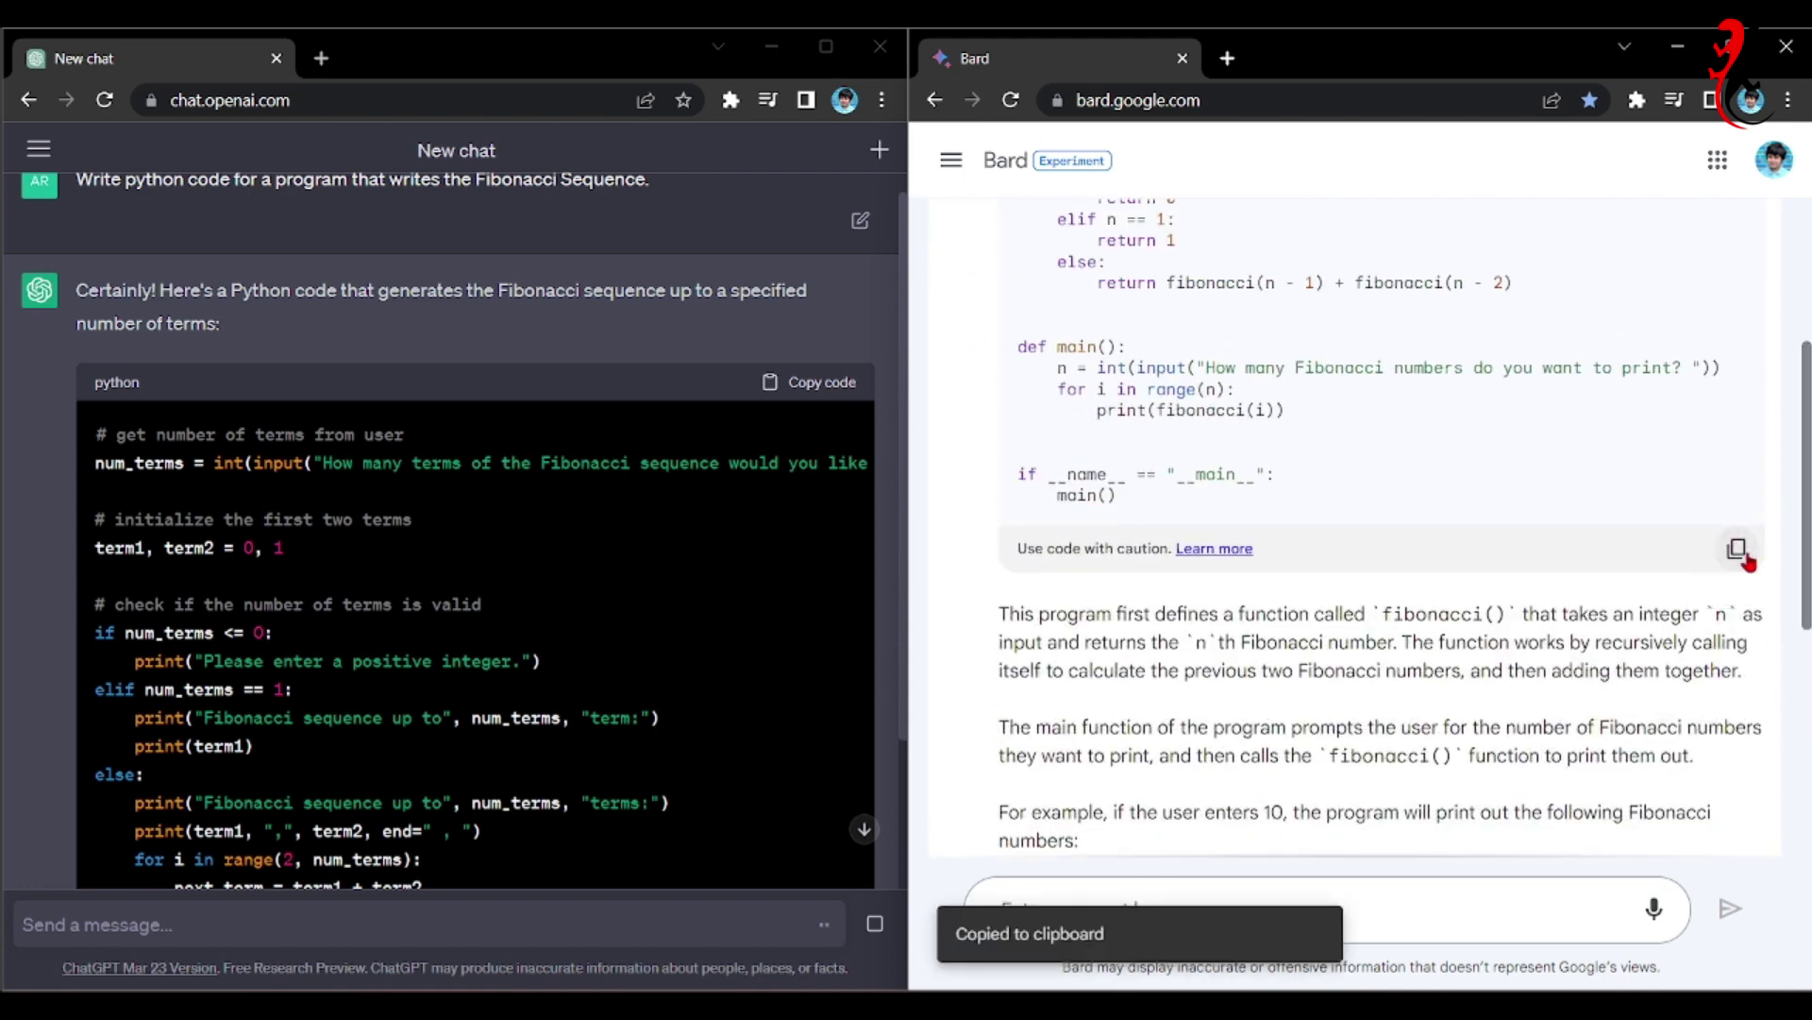
key(alt+Tab)
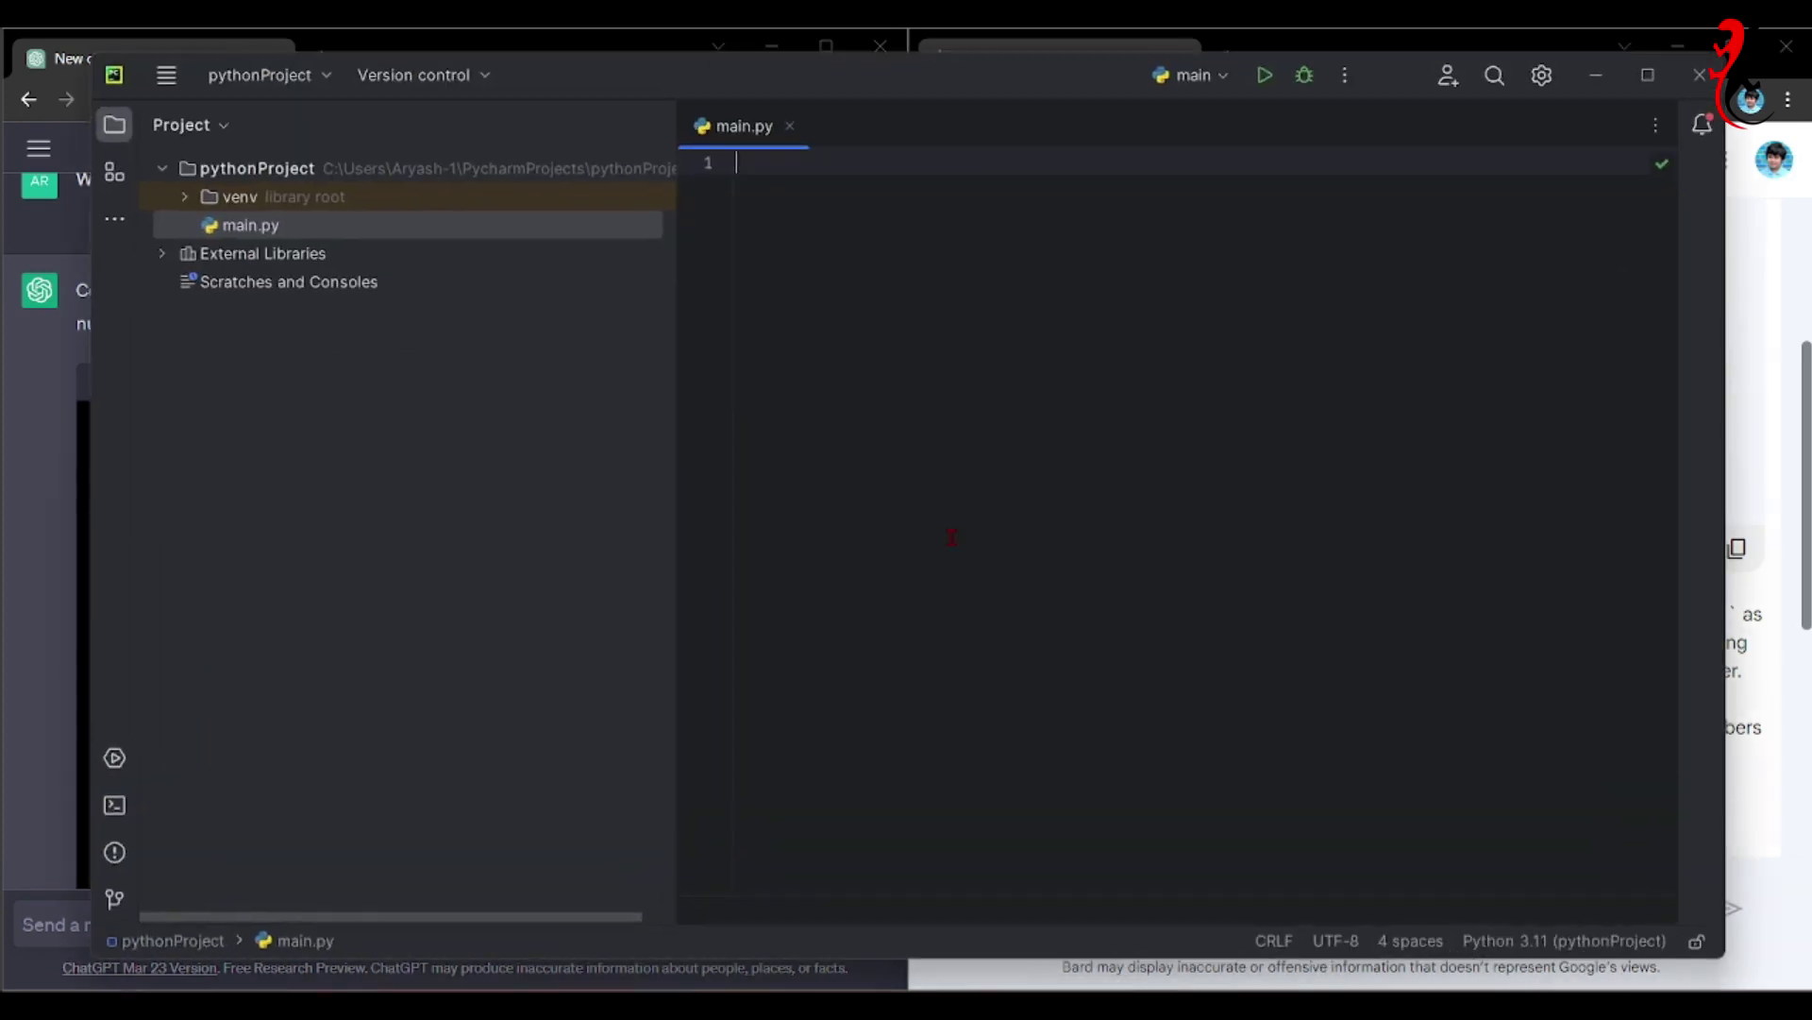
key(ctrl+v)
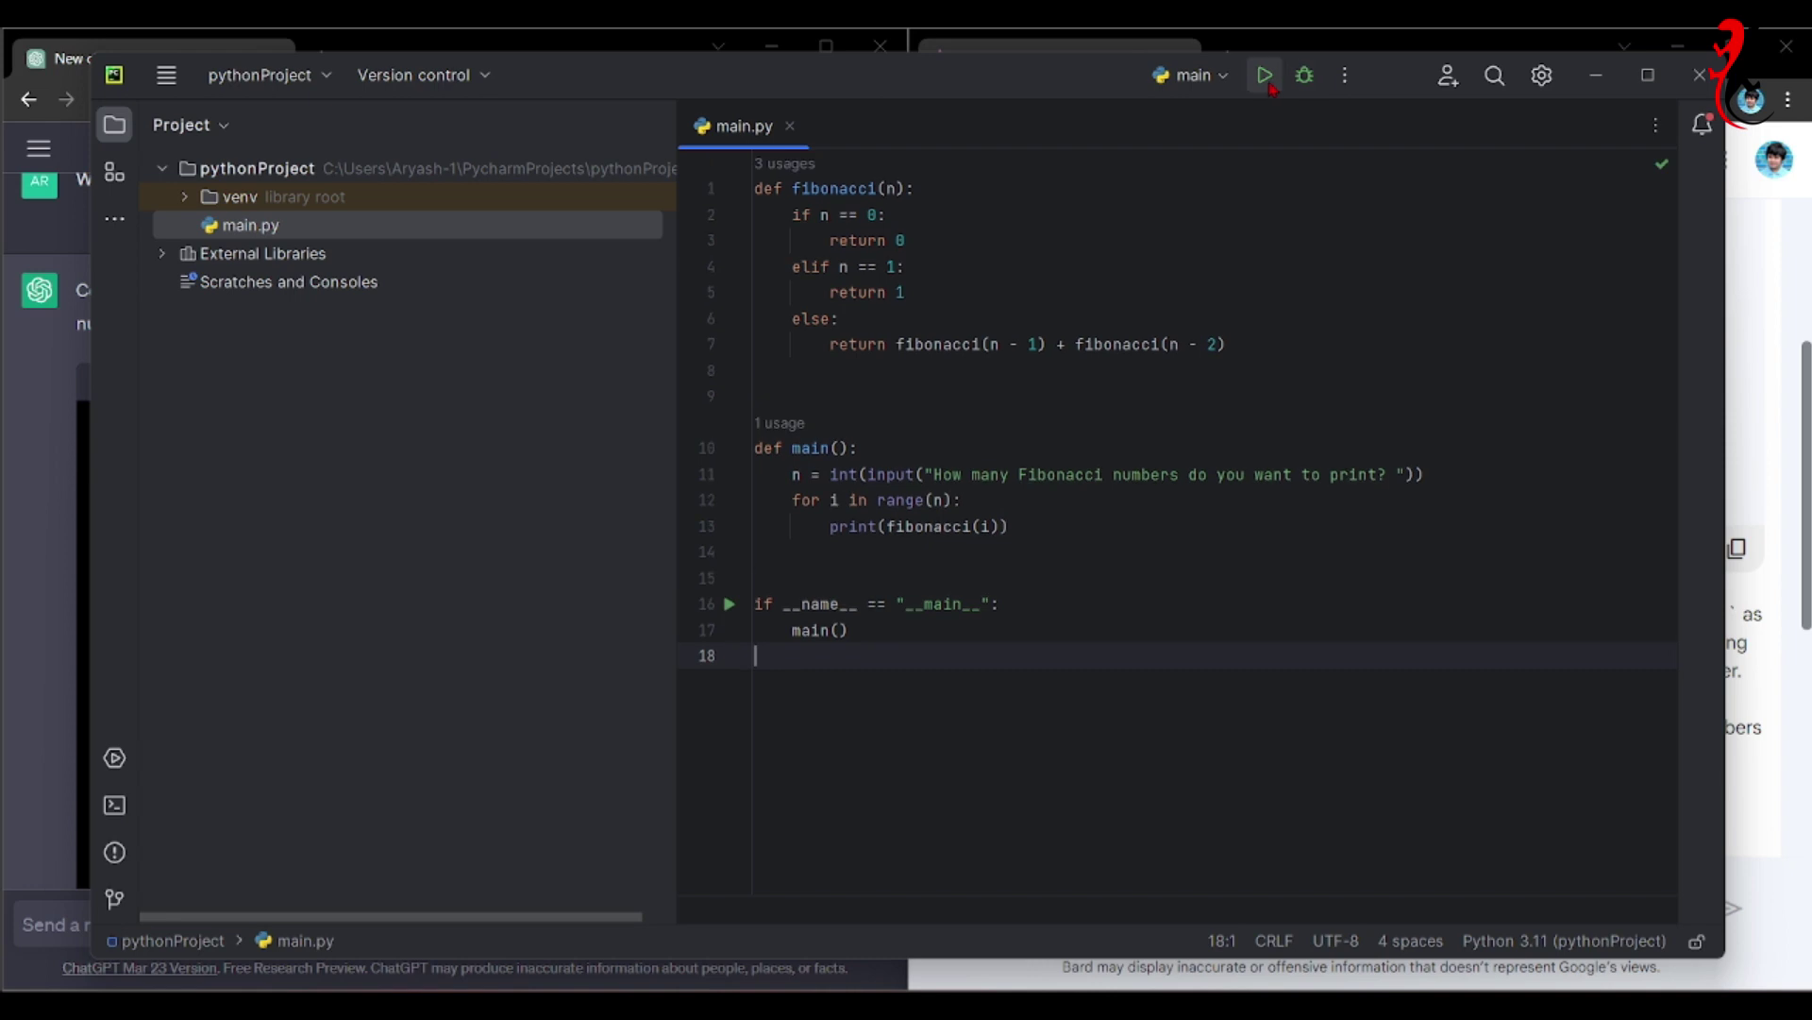
click(1266, 85)
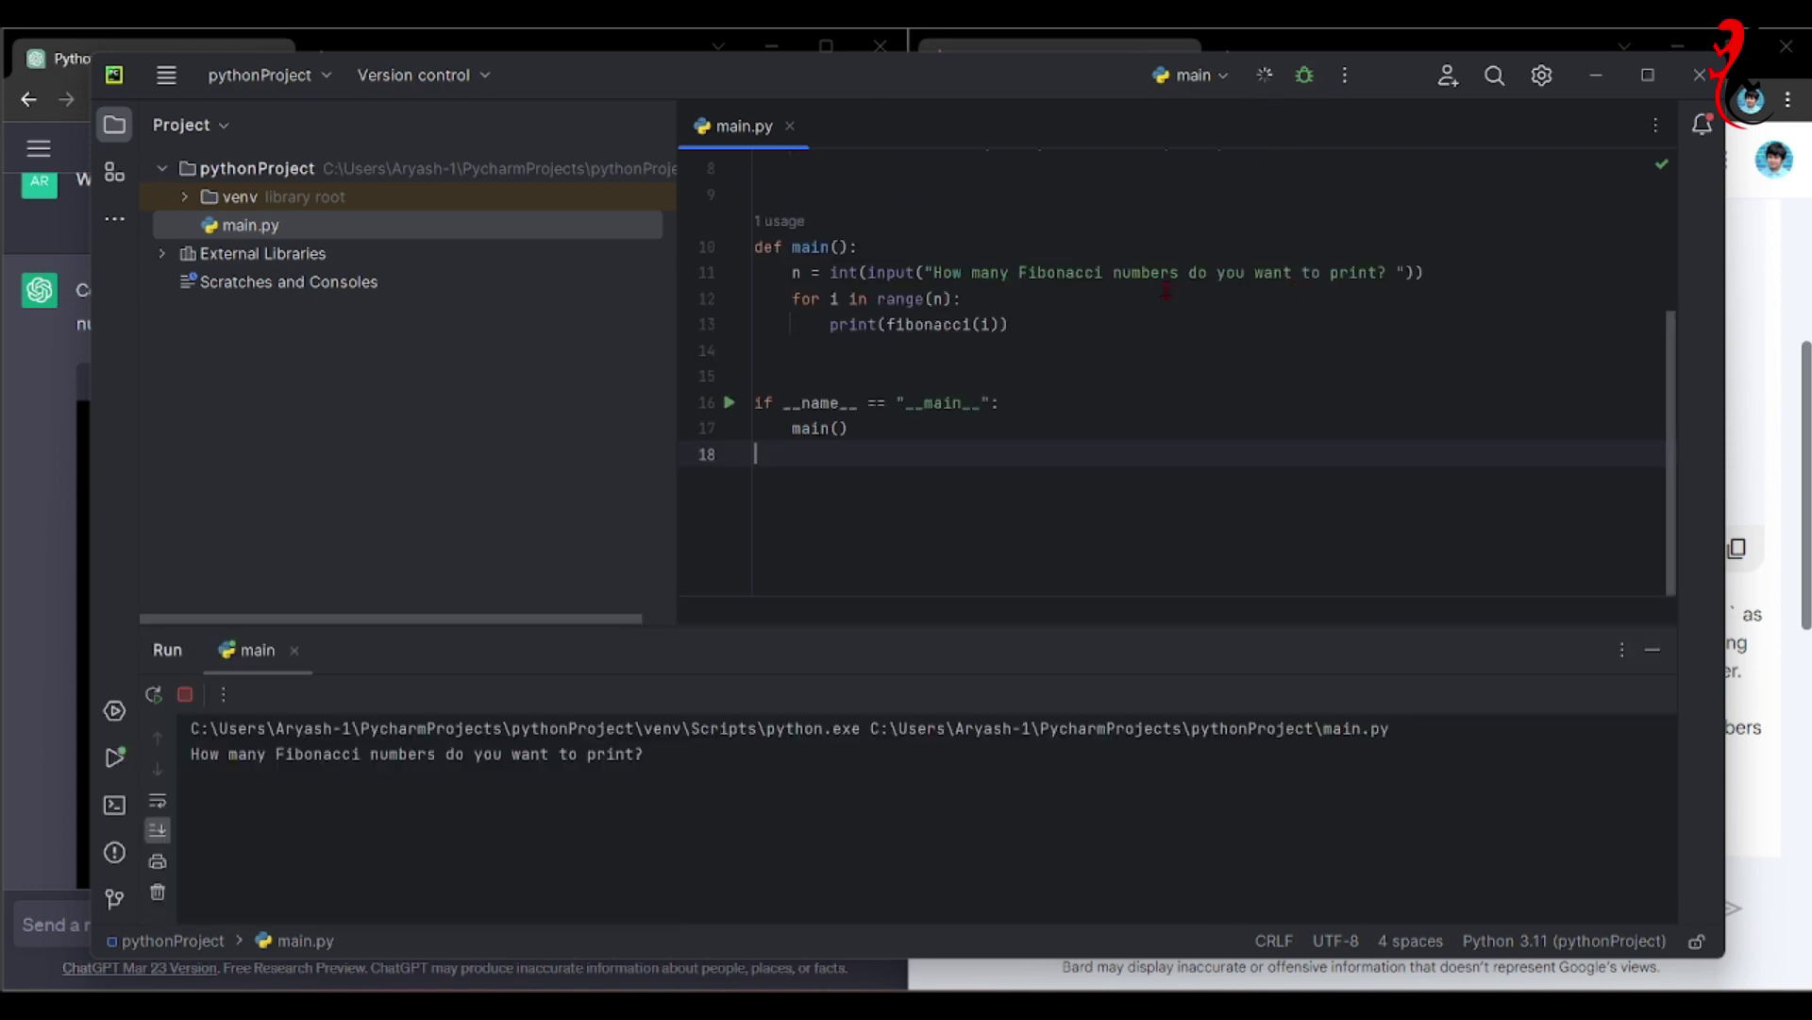
click(1097, 324)
key(ctrl+a)
key(BackSpace)
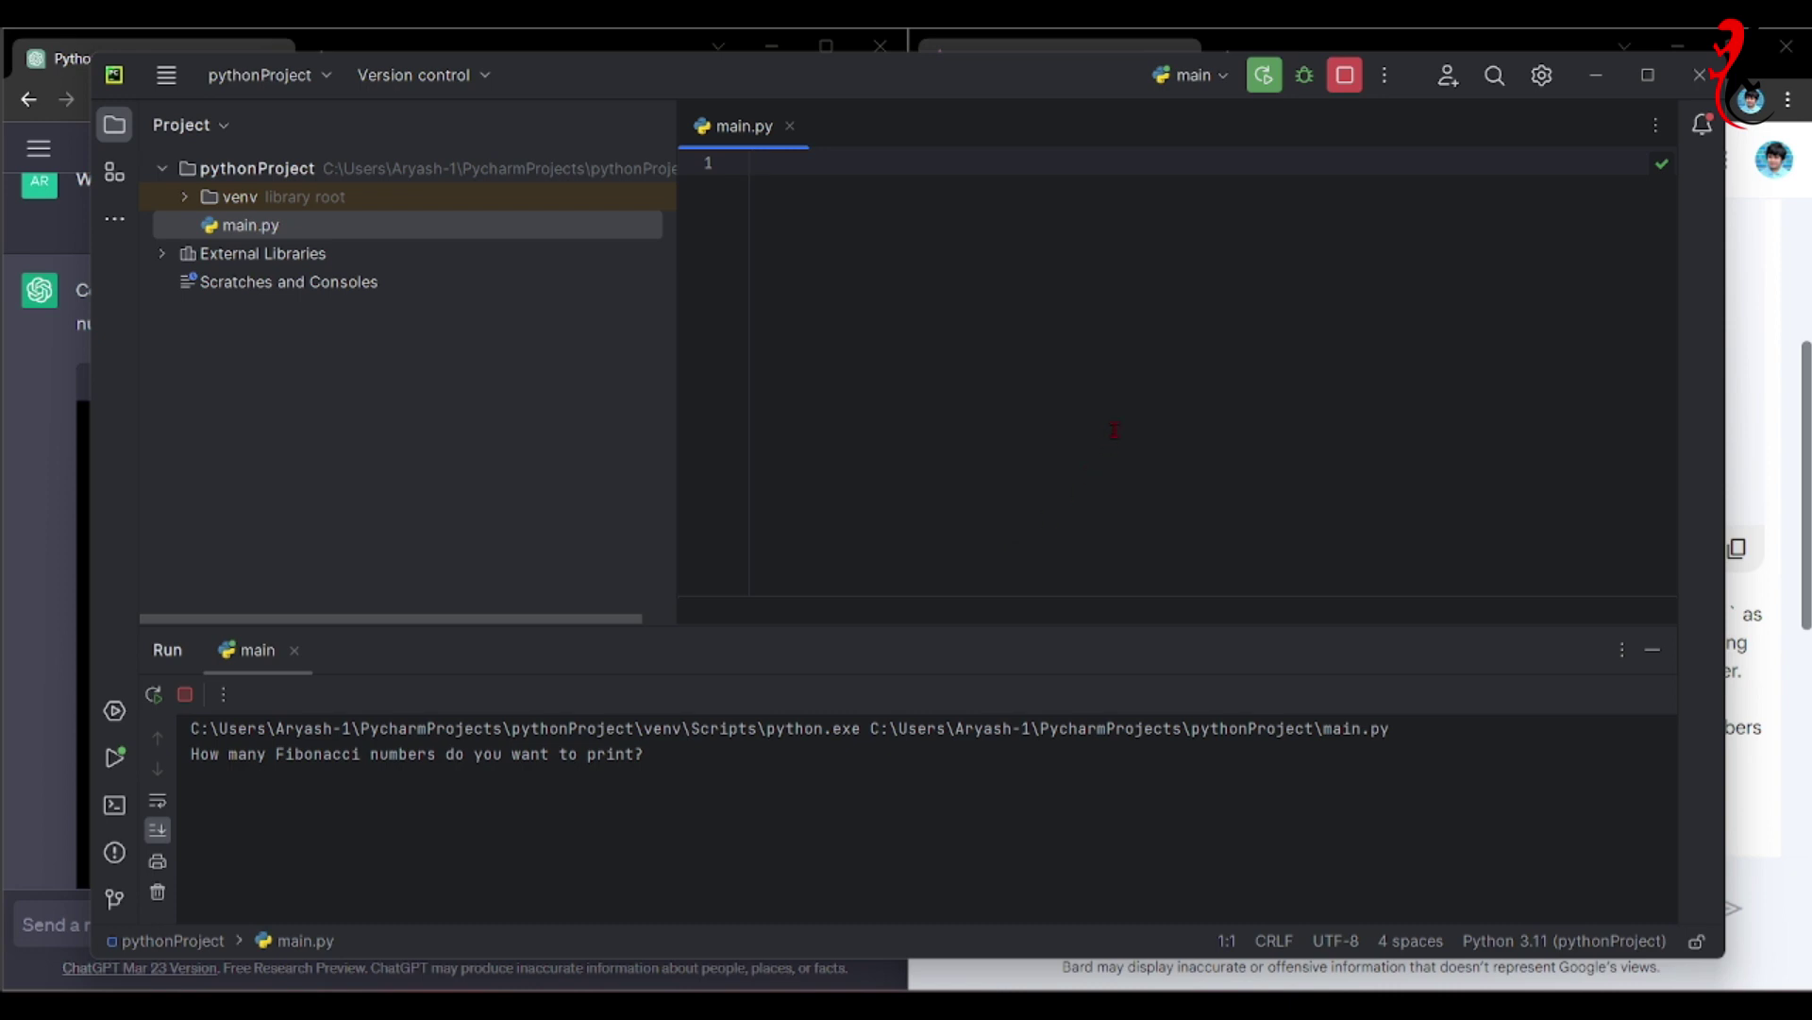
key(ctrl+z)
Answer the running program's question about how many Fibonacci numbers to print with 14.
click(834, 751)
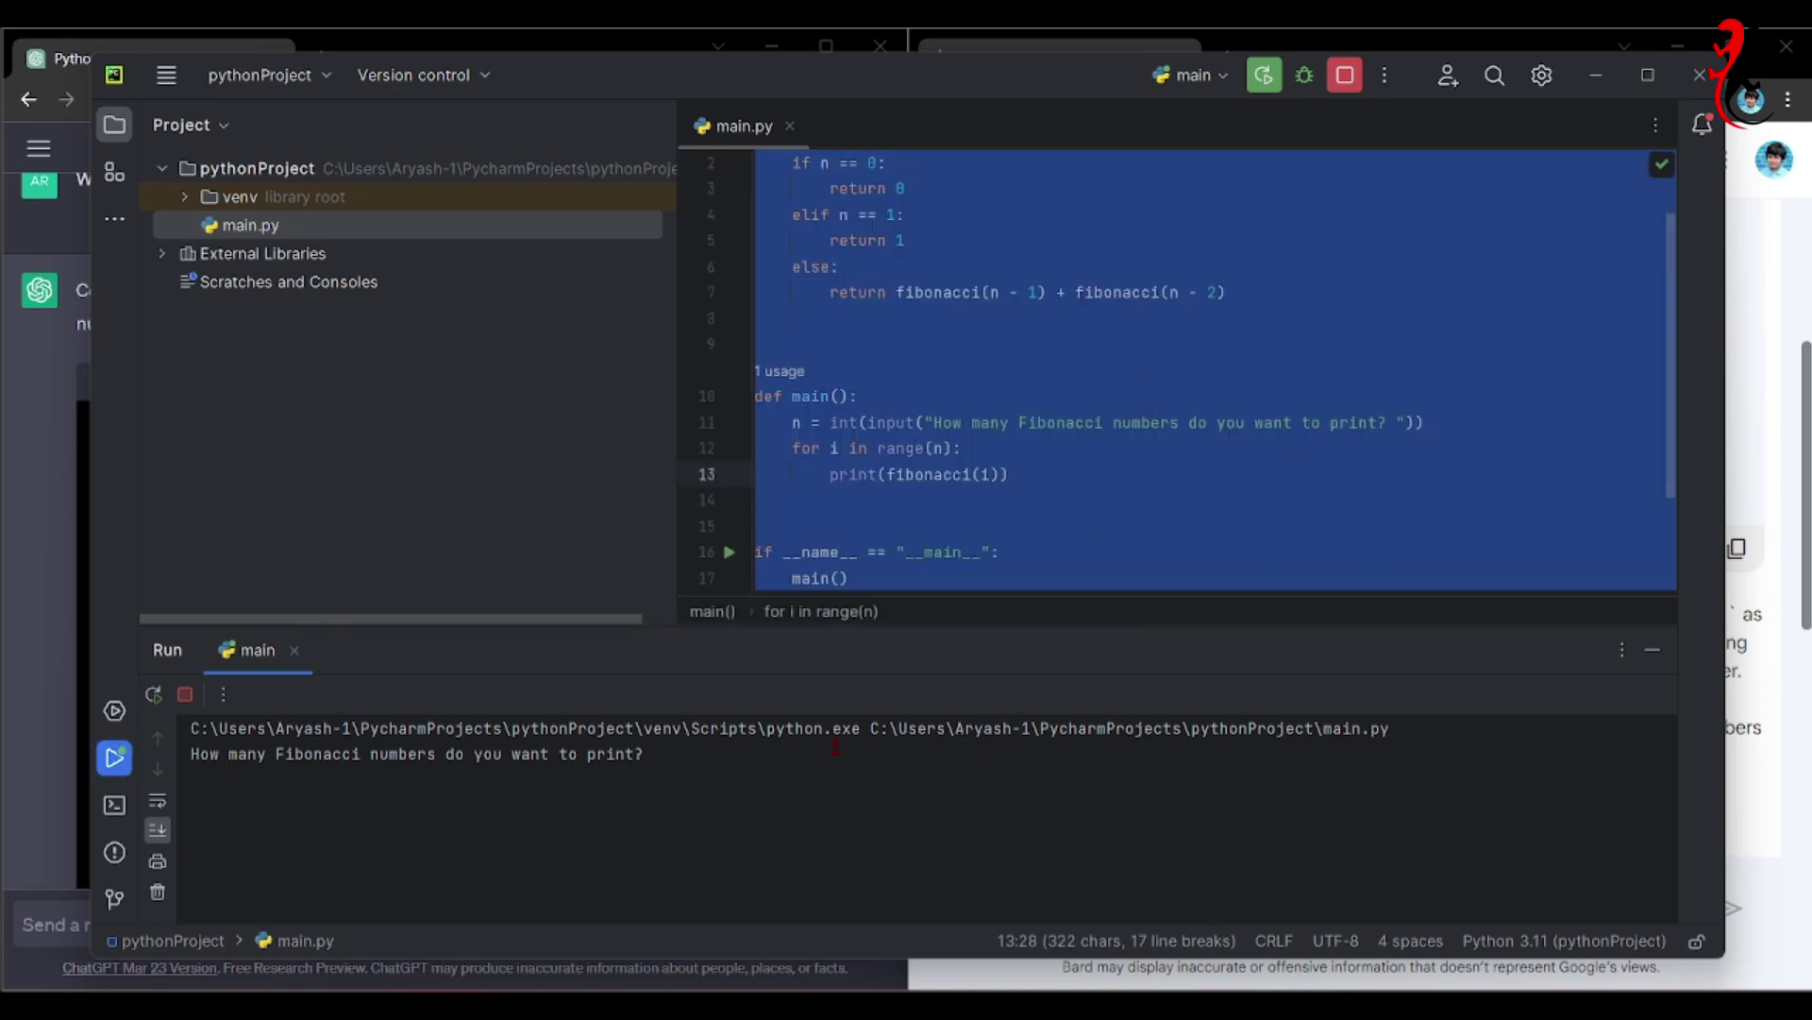
text(1000)
key(BackSpace)
key(BackSpace)
key(BackSpace)
key(BackSpace)
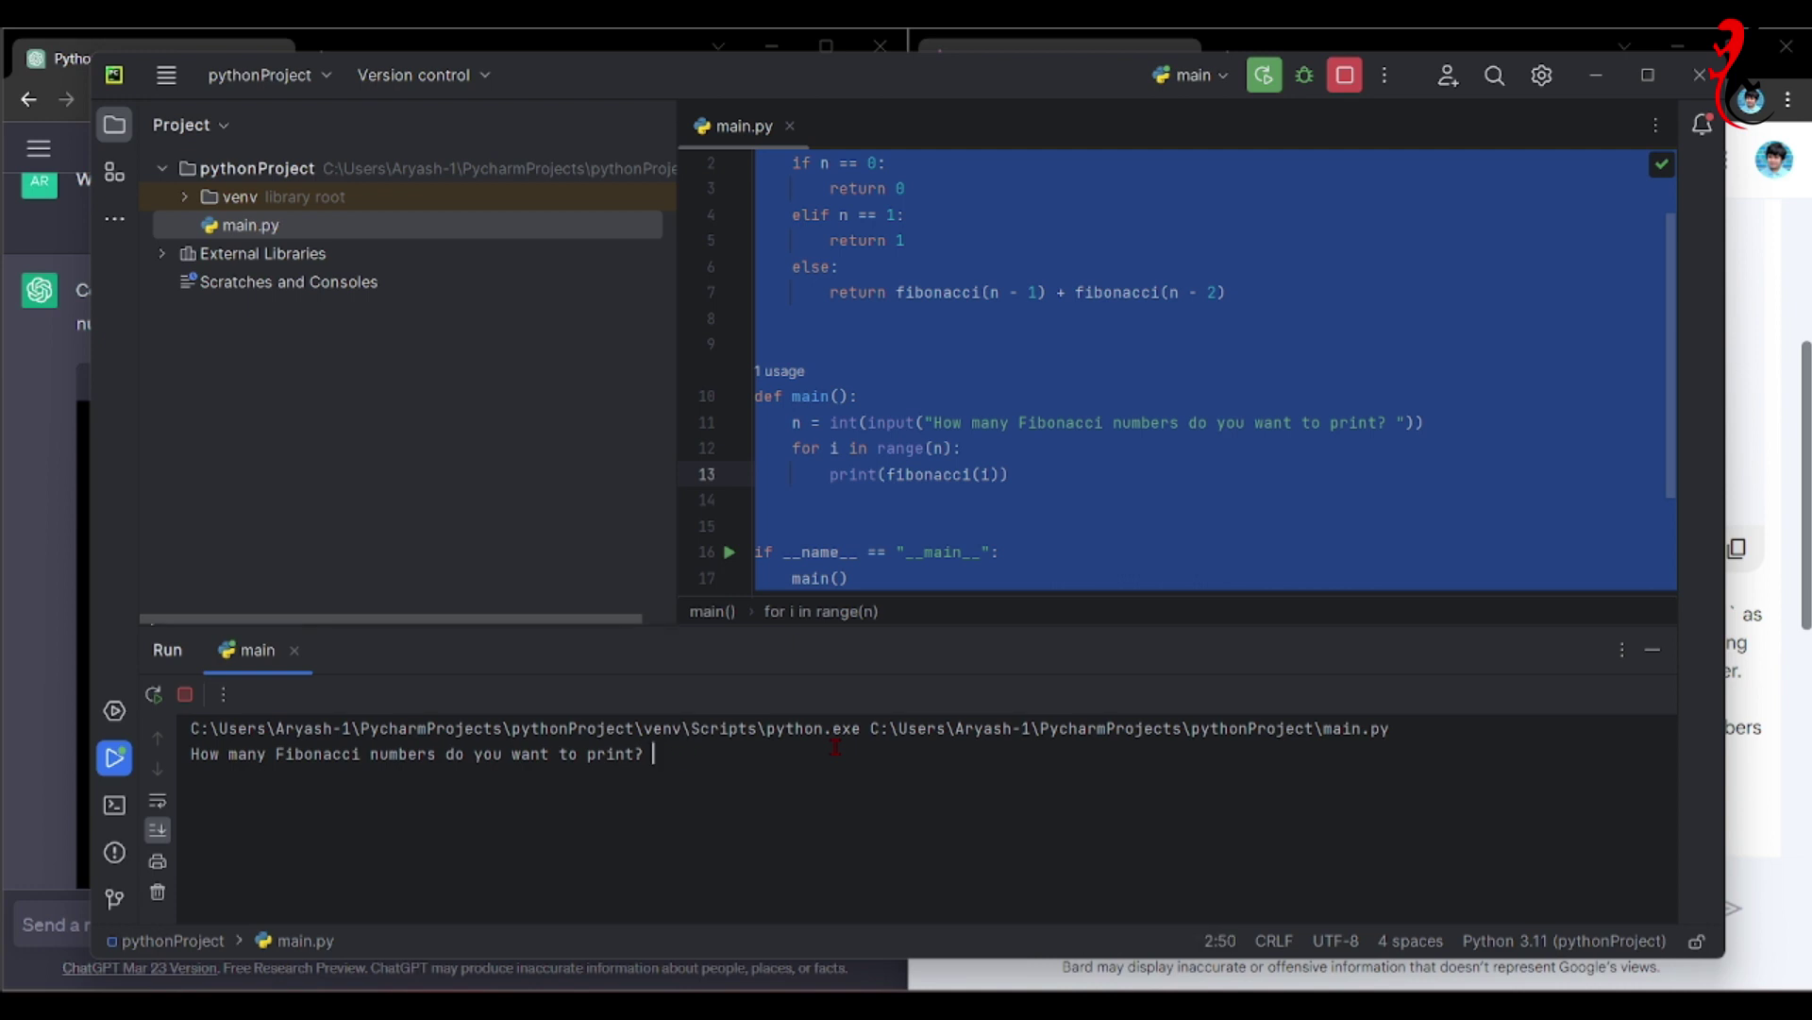
text(14)
key(Return)
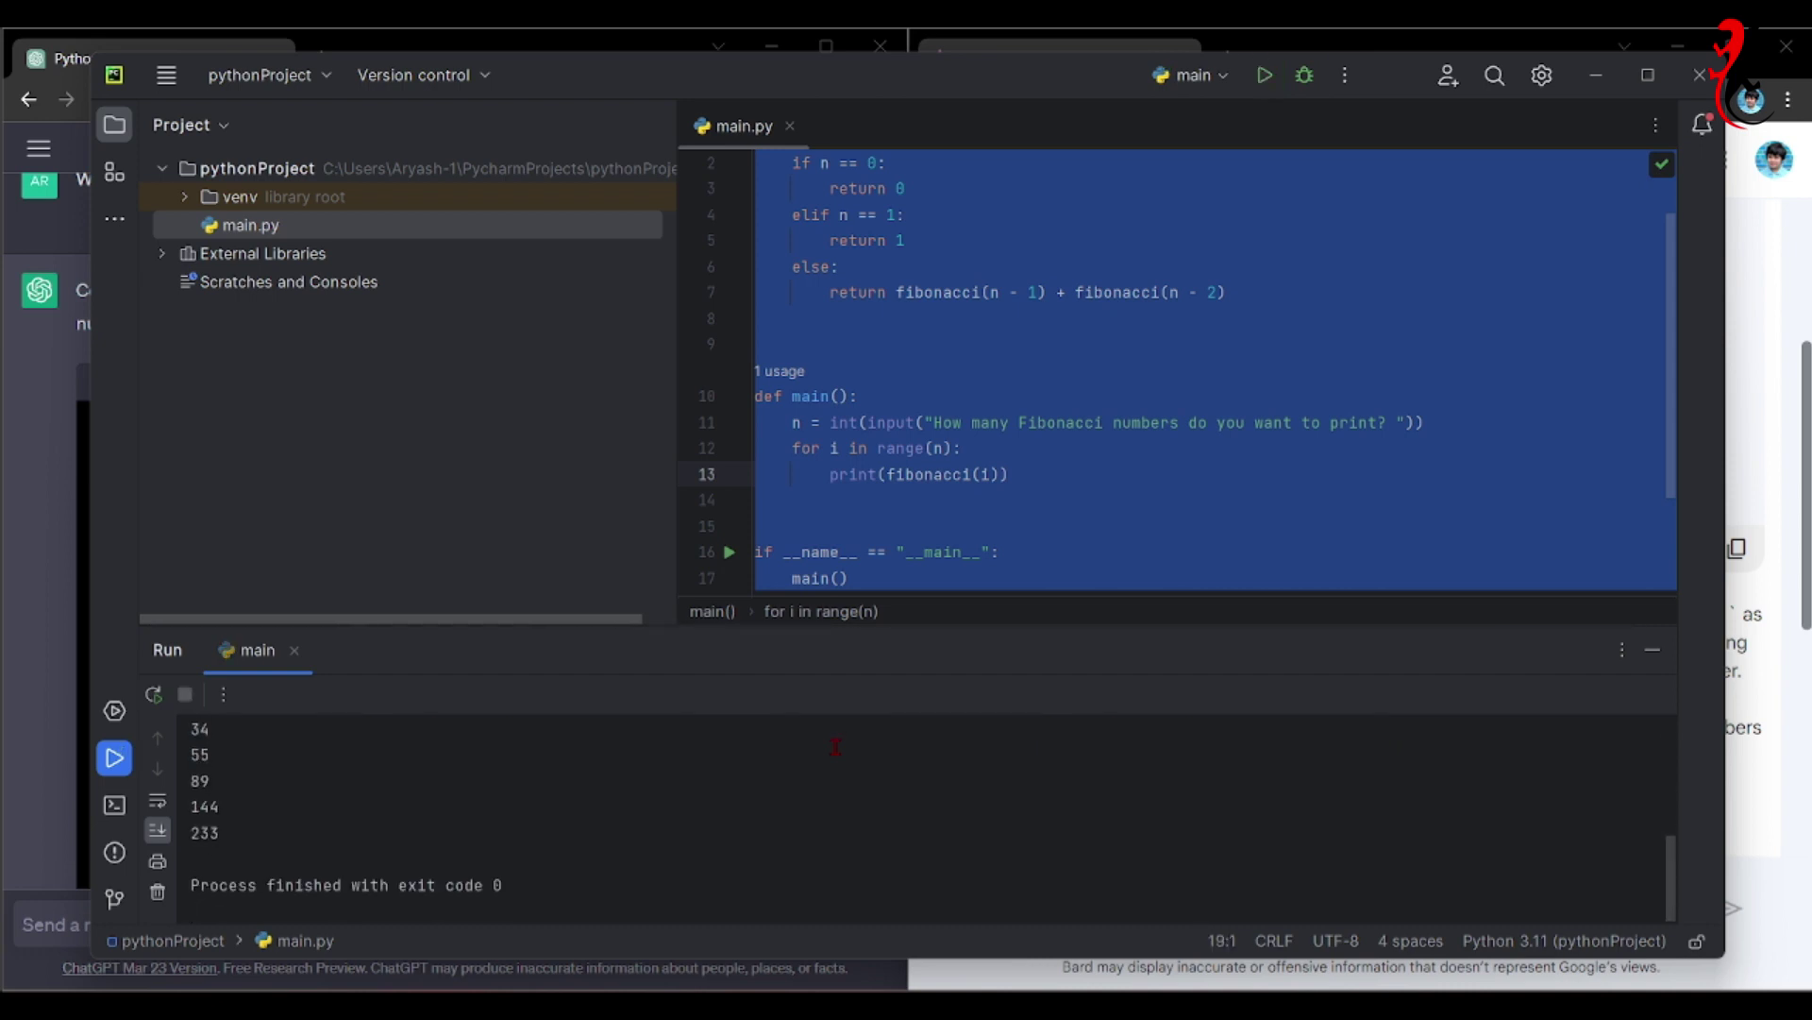
Check the Fibonacci numbers printed by Bard's program from start to end, and return to the ChatGPT window.
scroll(1511, 878, up, 5)
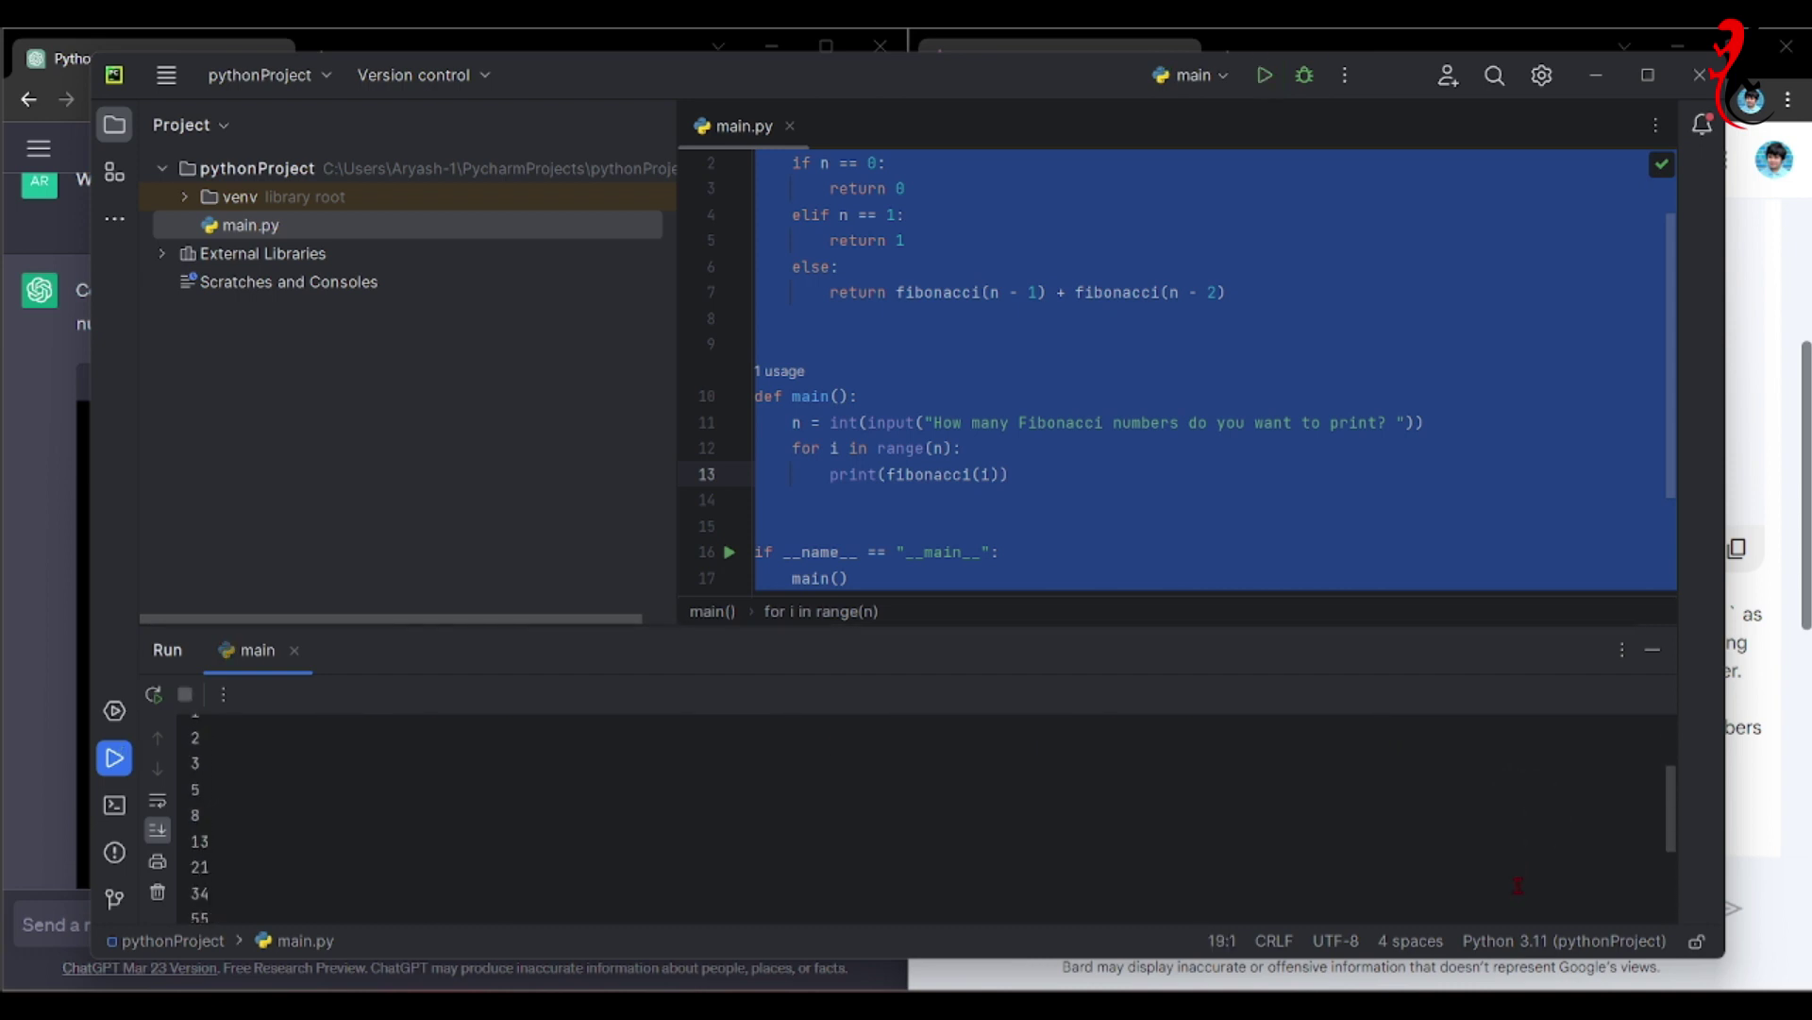
scroll(1575, 828, down, 1)
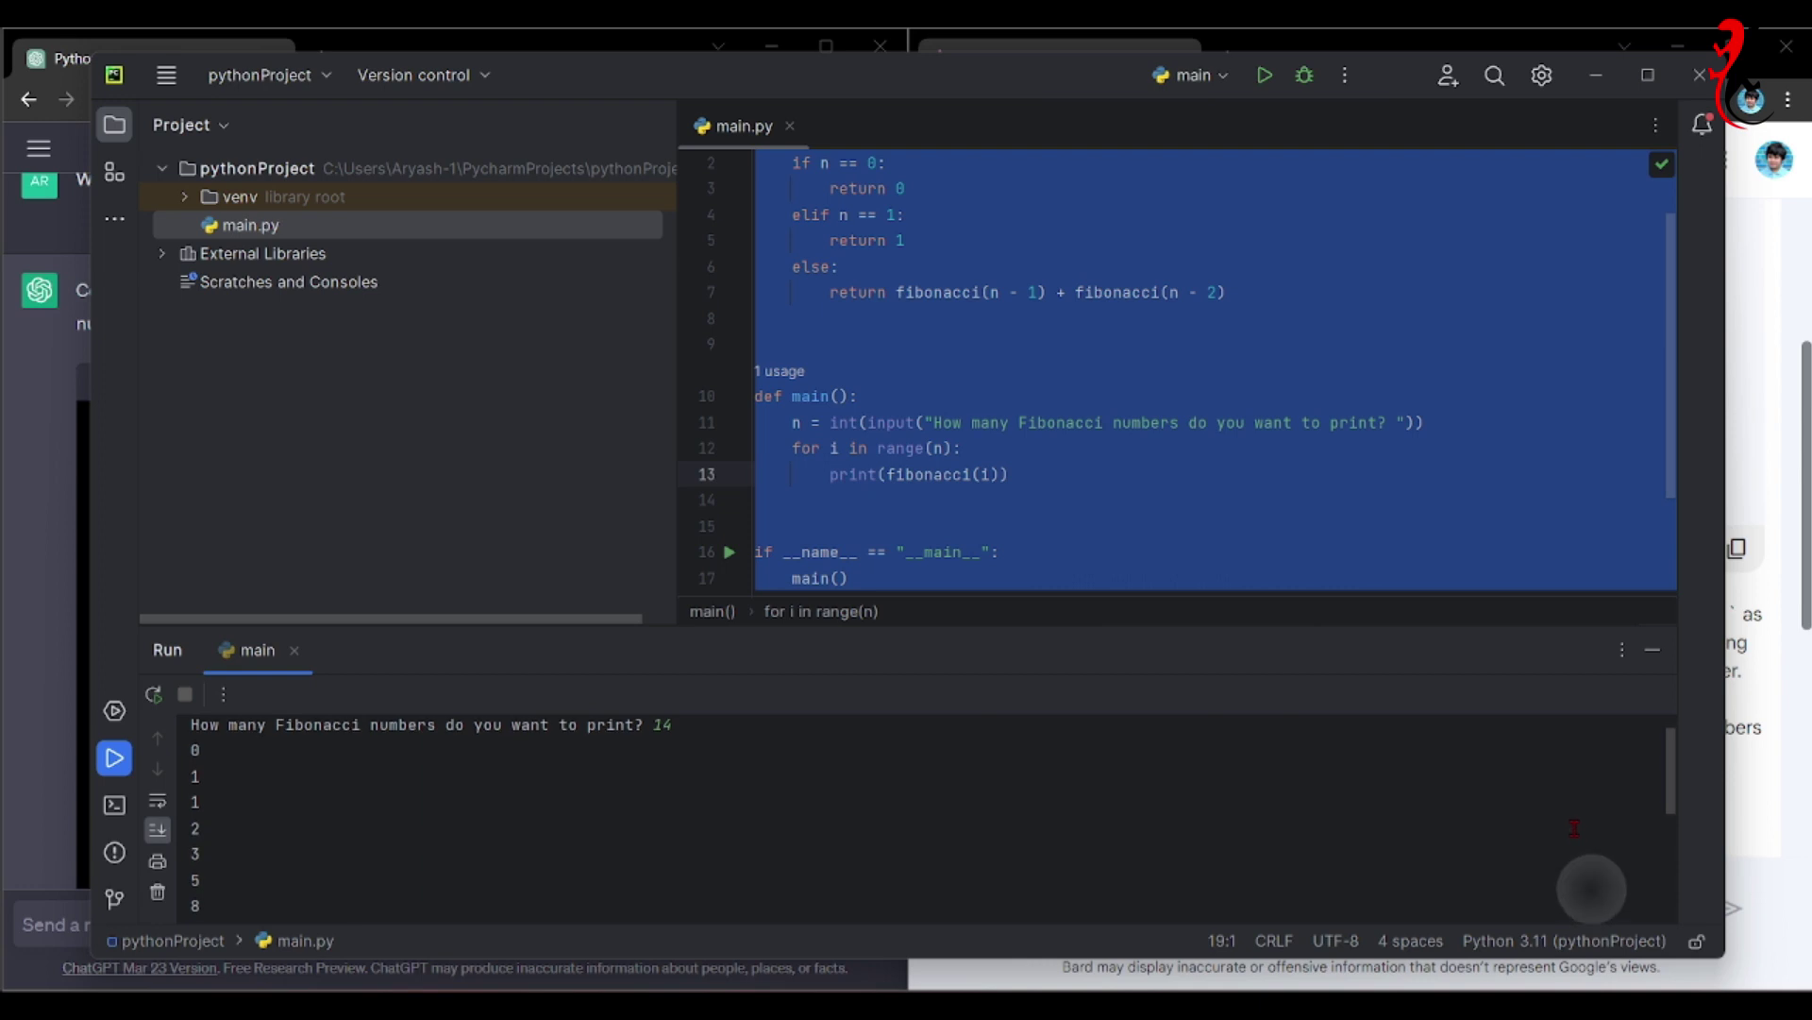
scroll(1575, 828, down, 3)
scroll(1579, 805, down, 3)
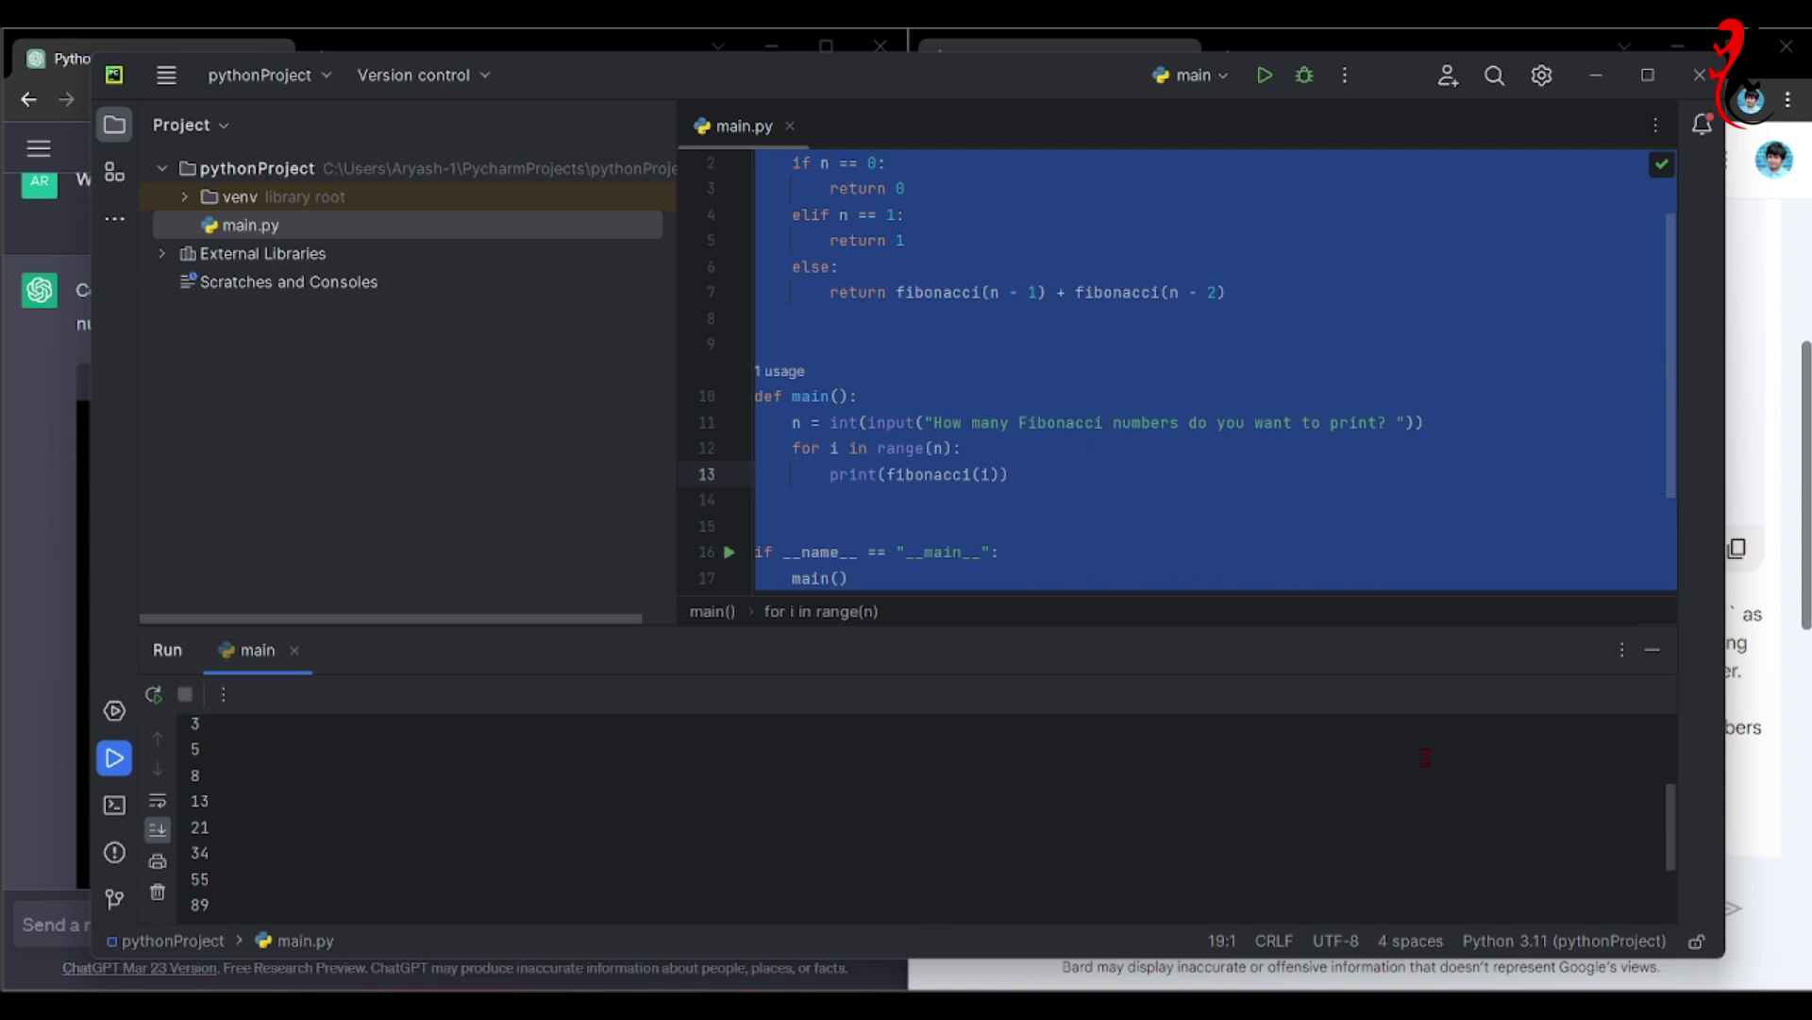
drag(1679, 813, 1677, 835)
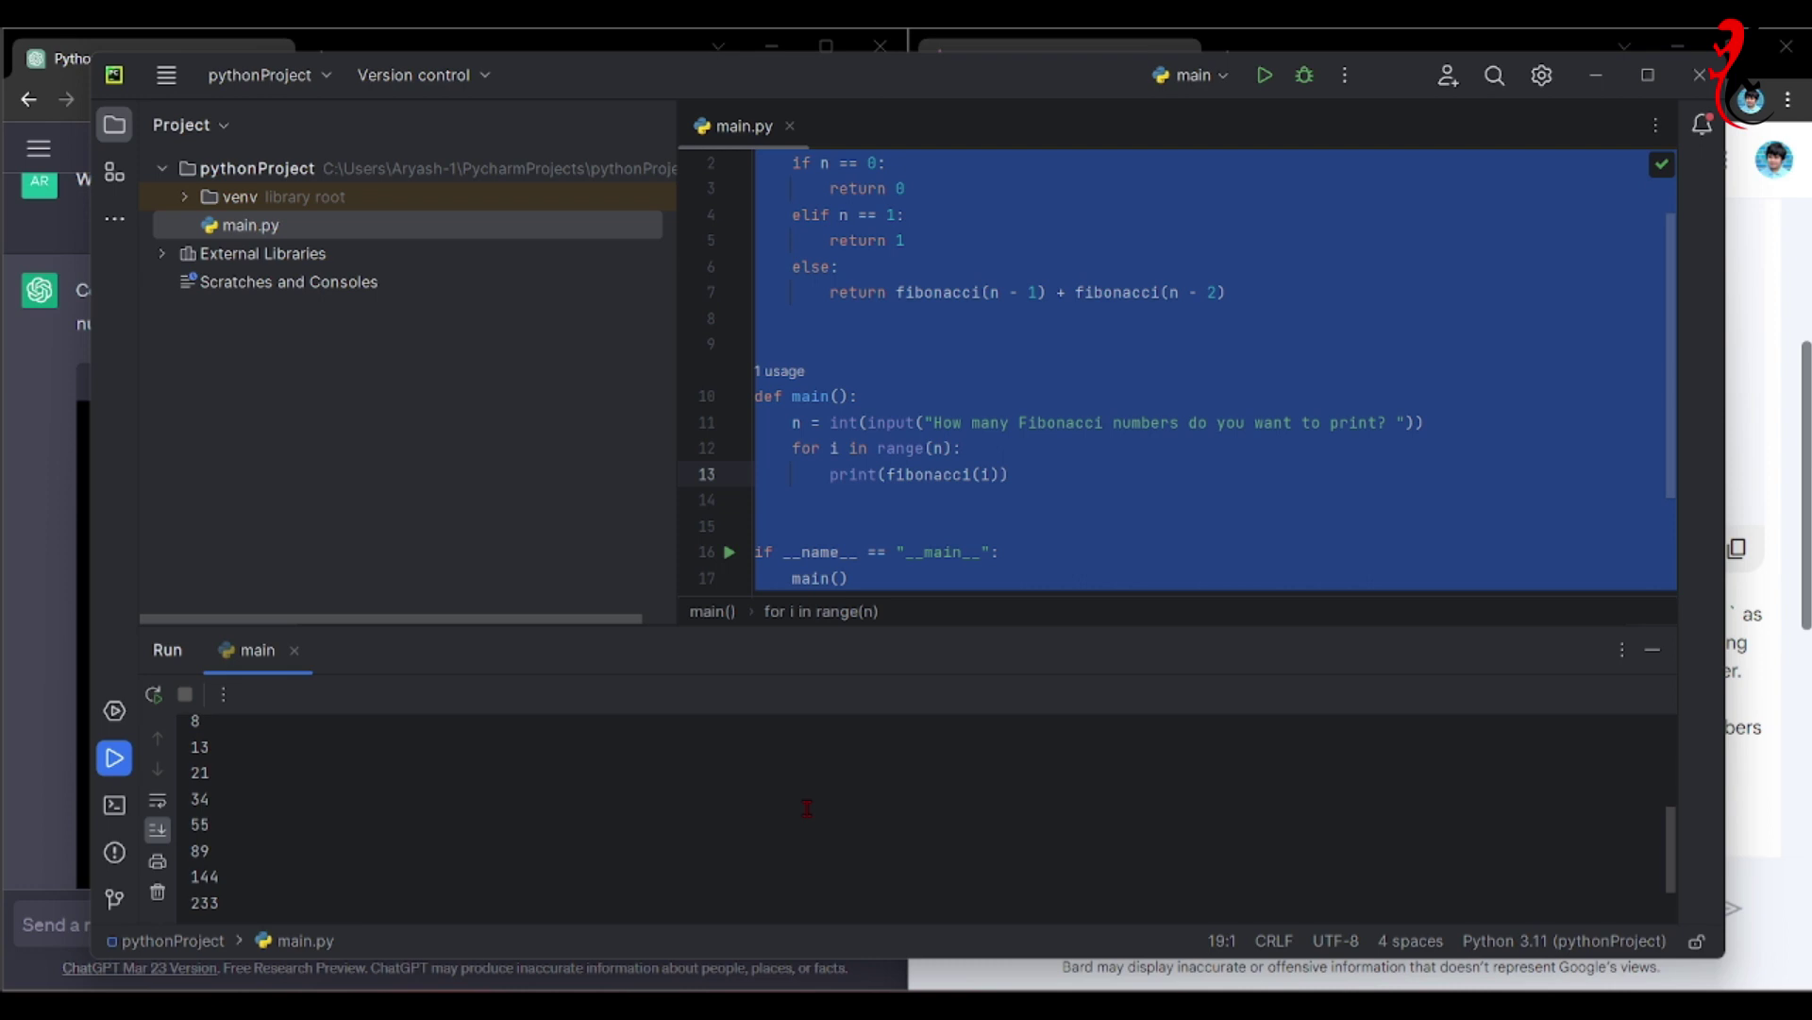
click(8, 575)
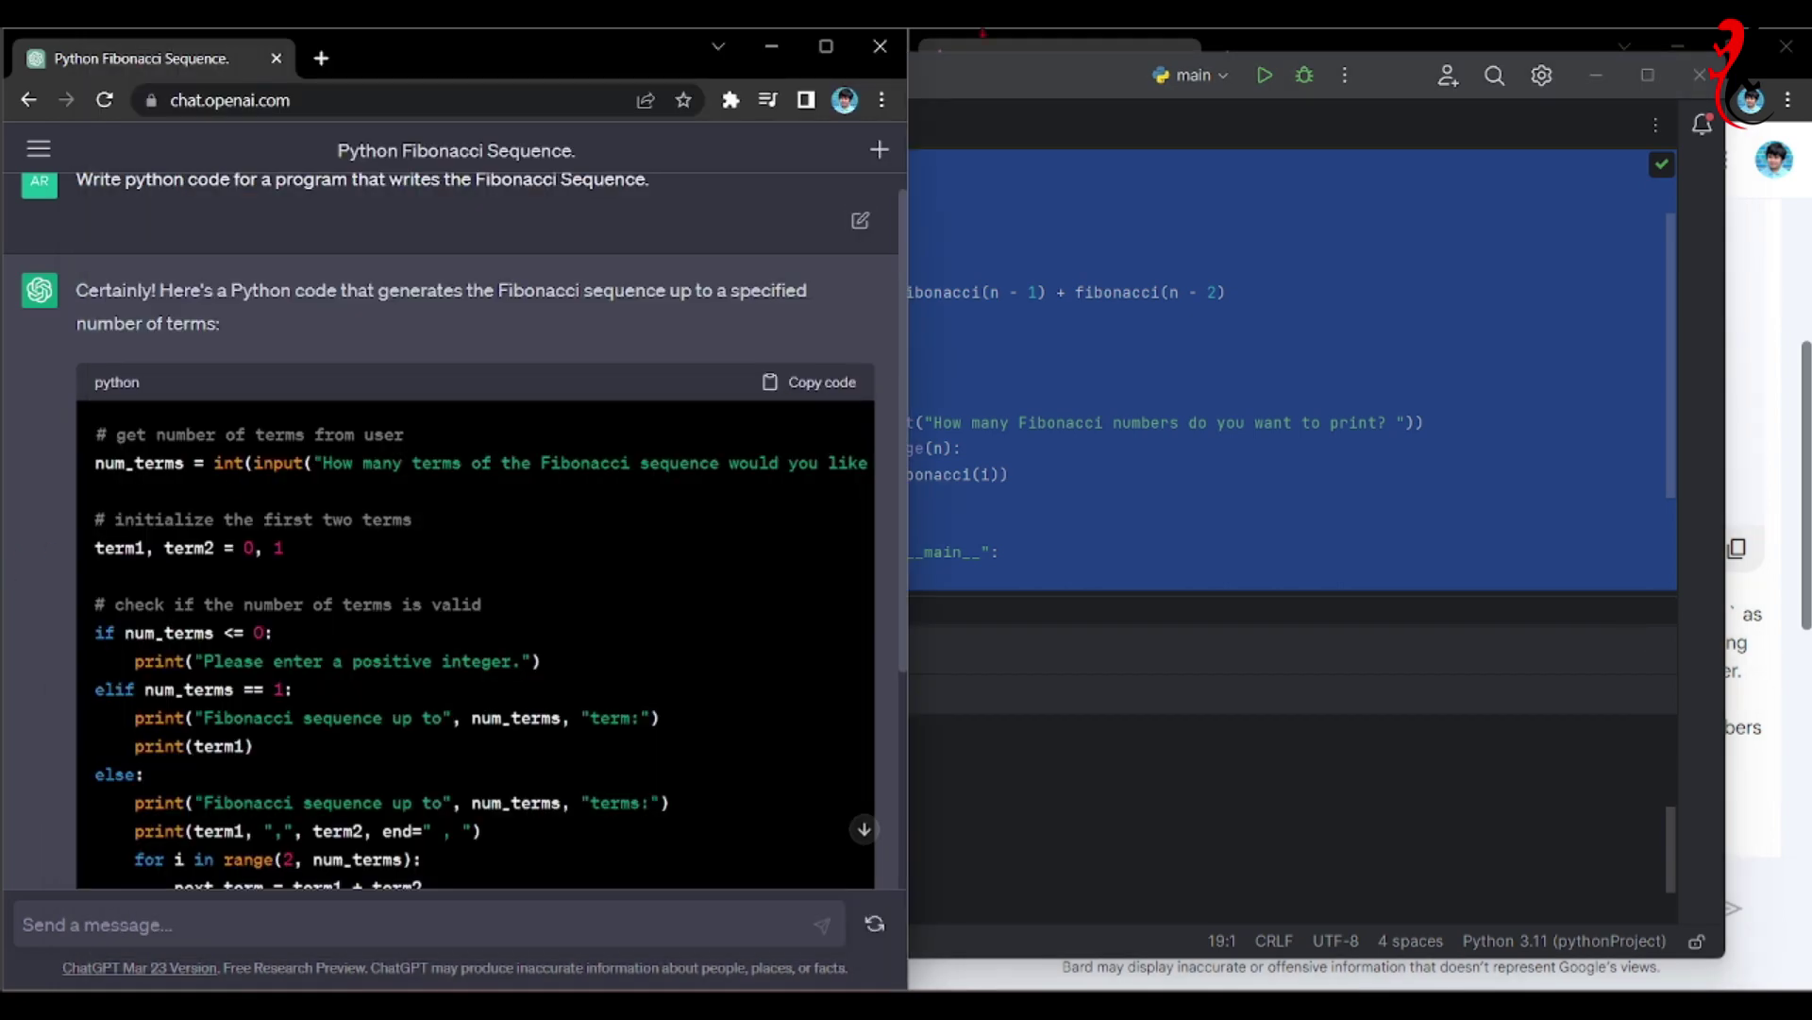
Check the sample output in Bard's answer, return to PyCharm, and clear all code from main.py and the run console.
click(1596, 75)
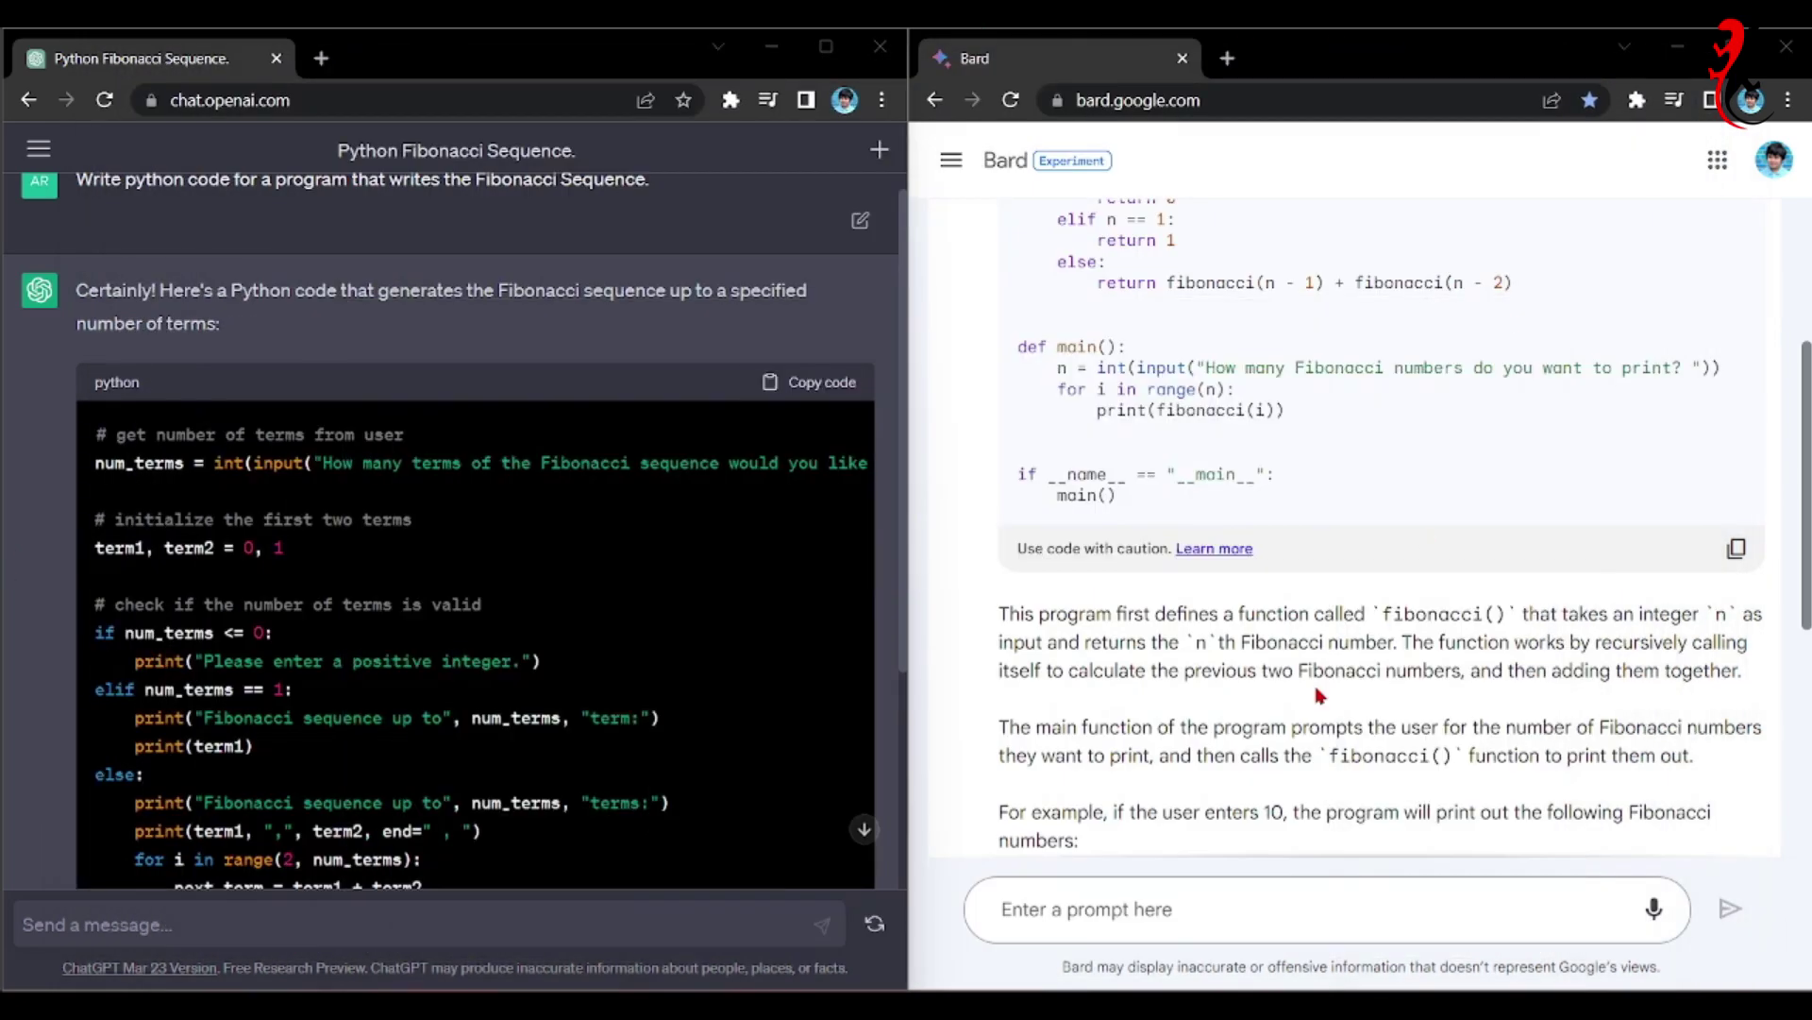
scroll(1319, 696, down, 5)
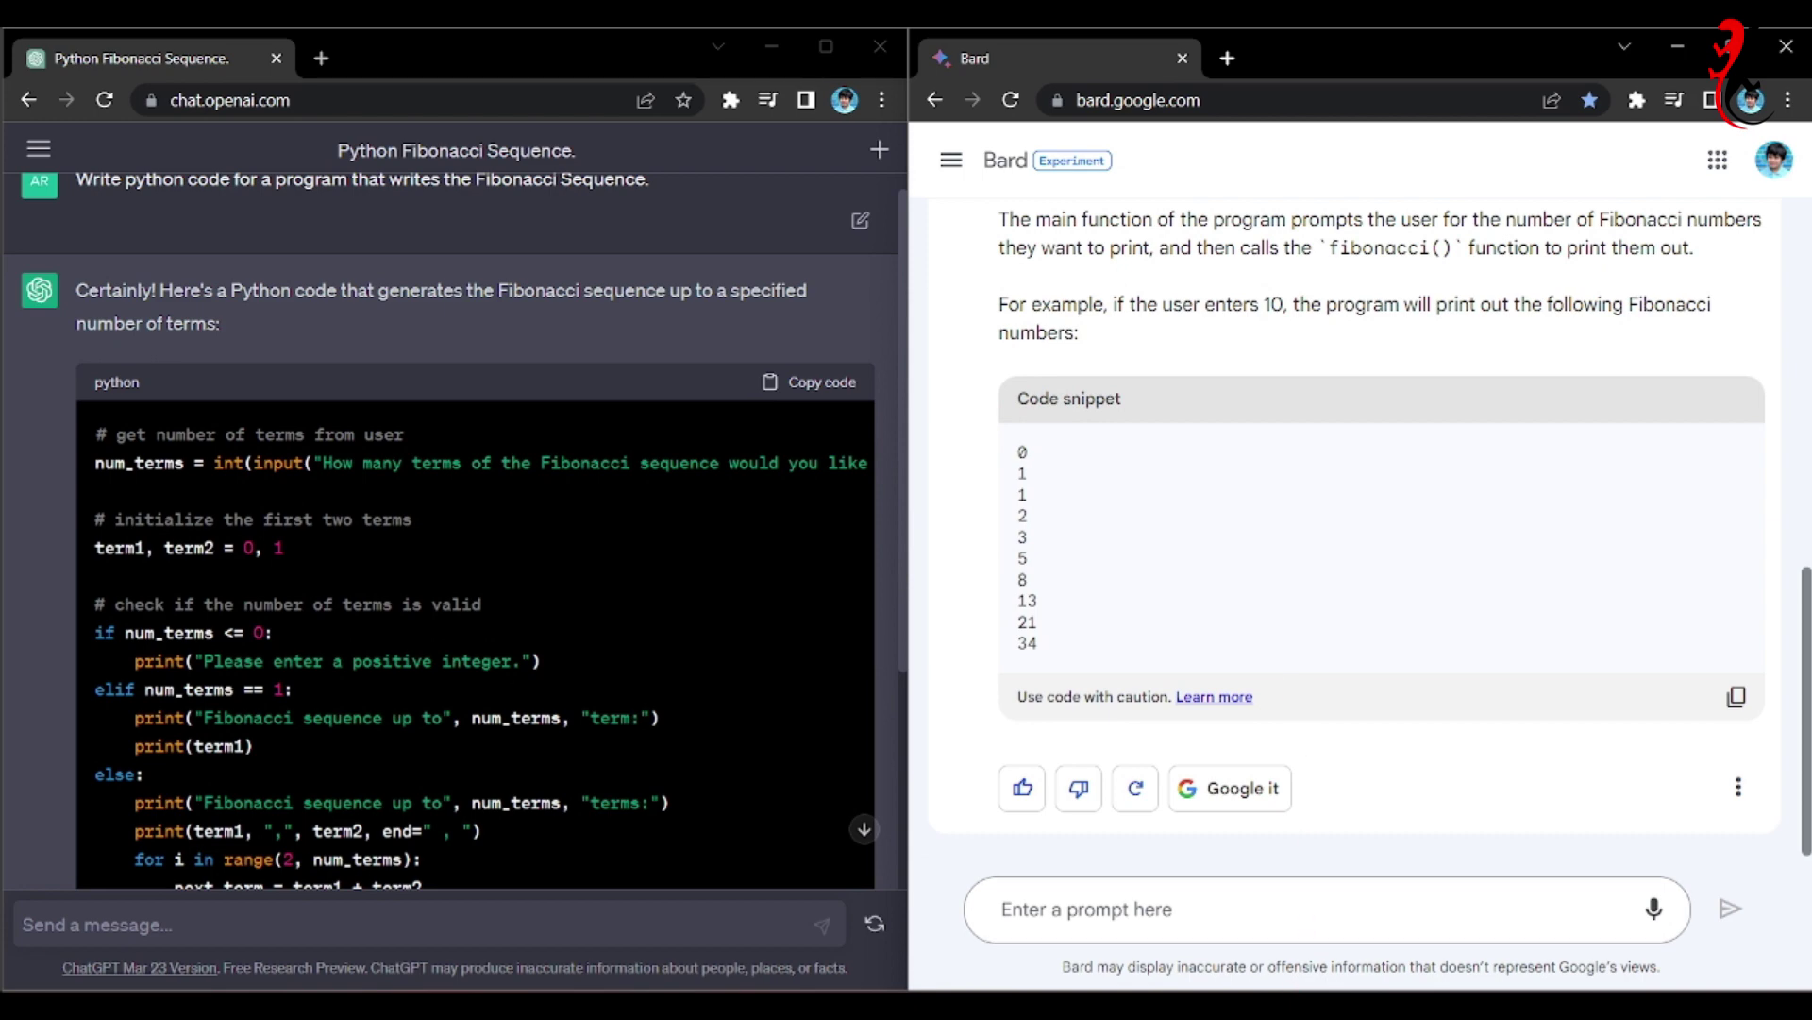
click(1133, 1006)
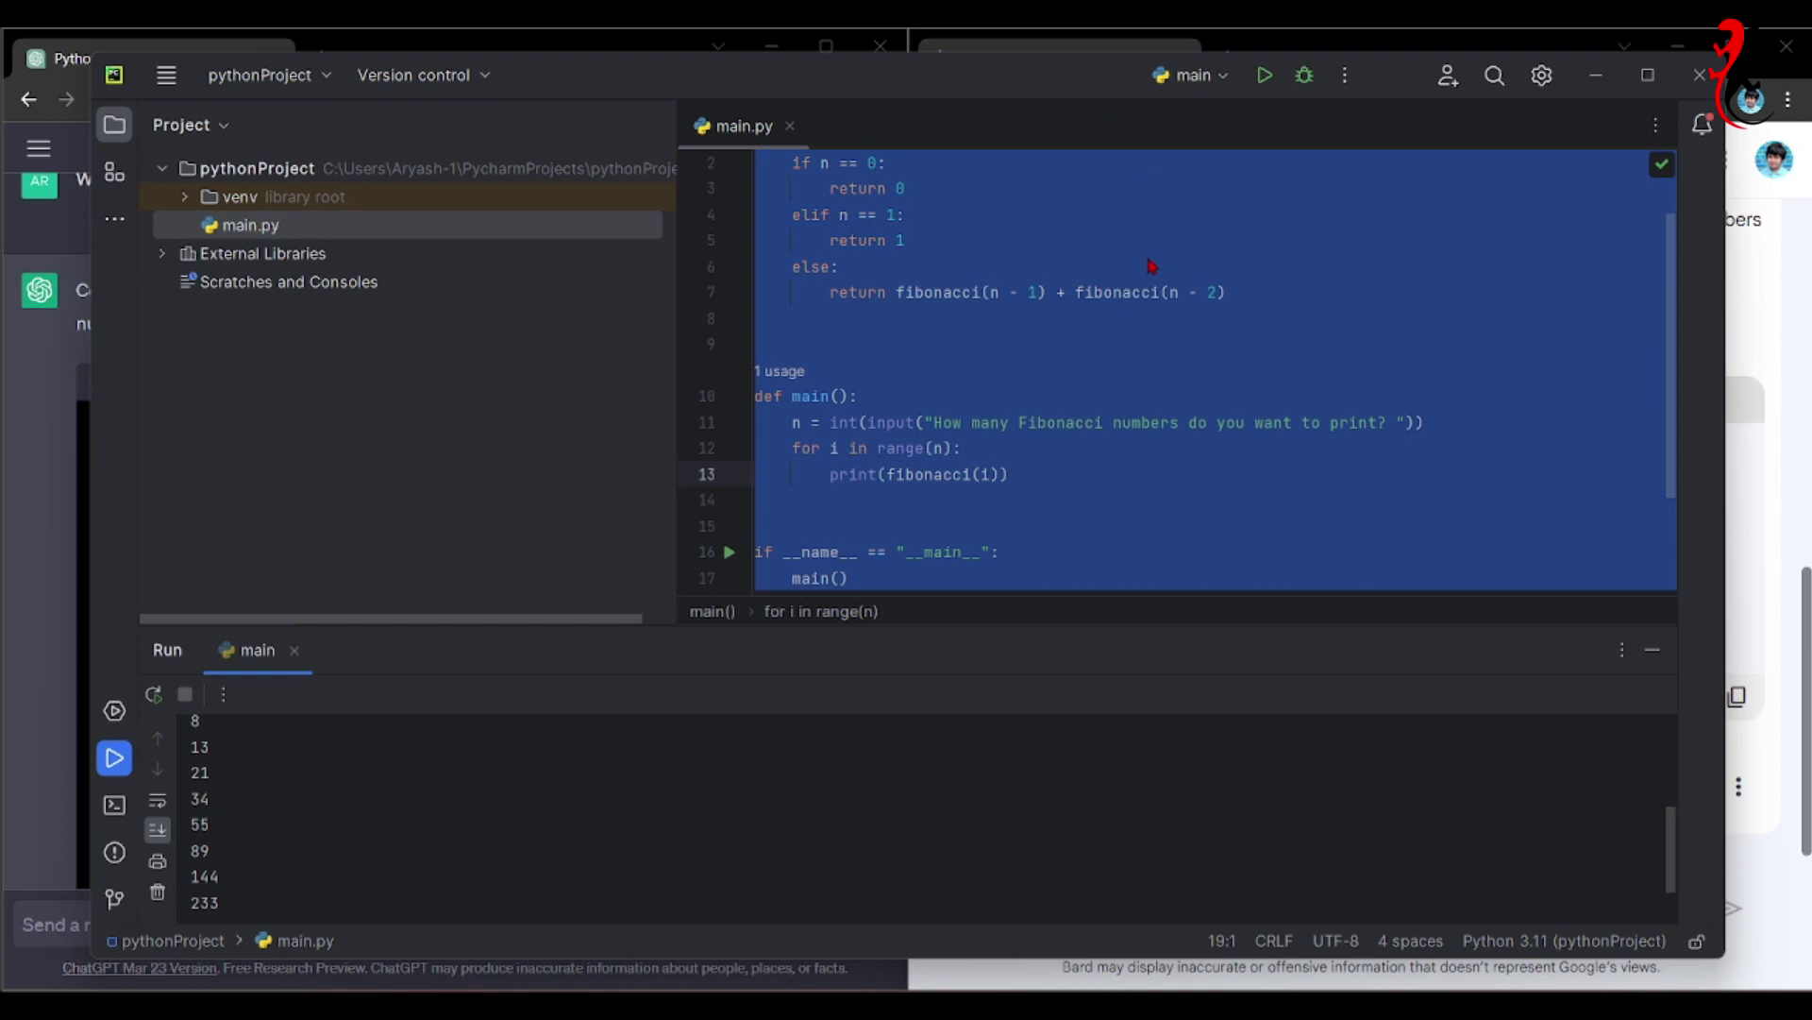
click(893, 387)
key(ctrl+a)
key(BackSpace)
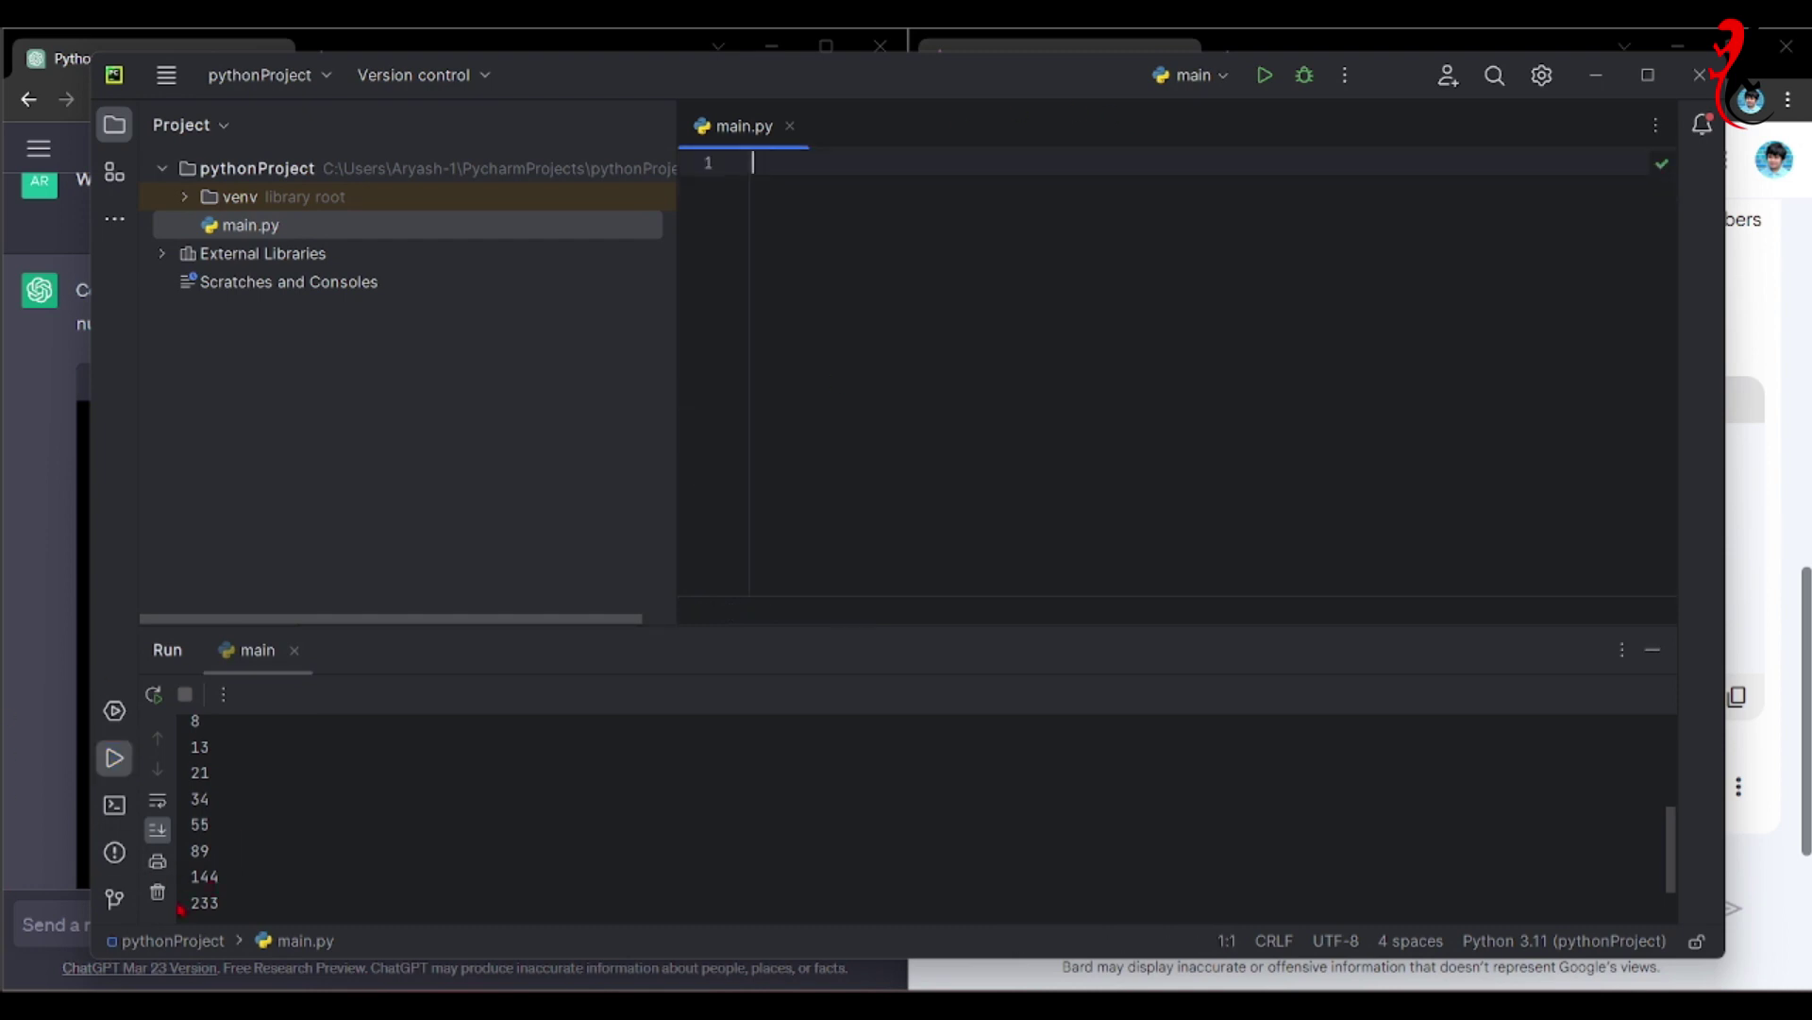
click(158, 893)
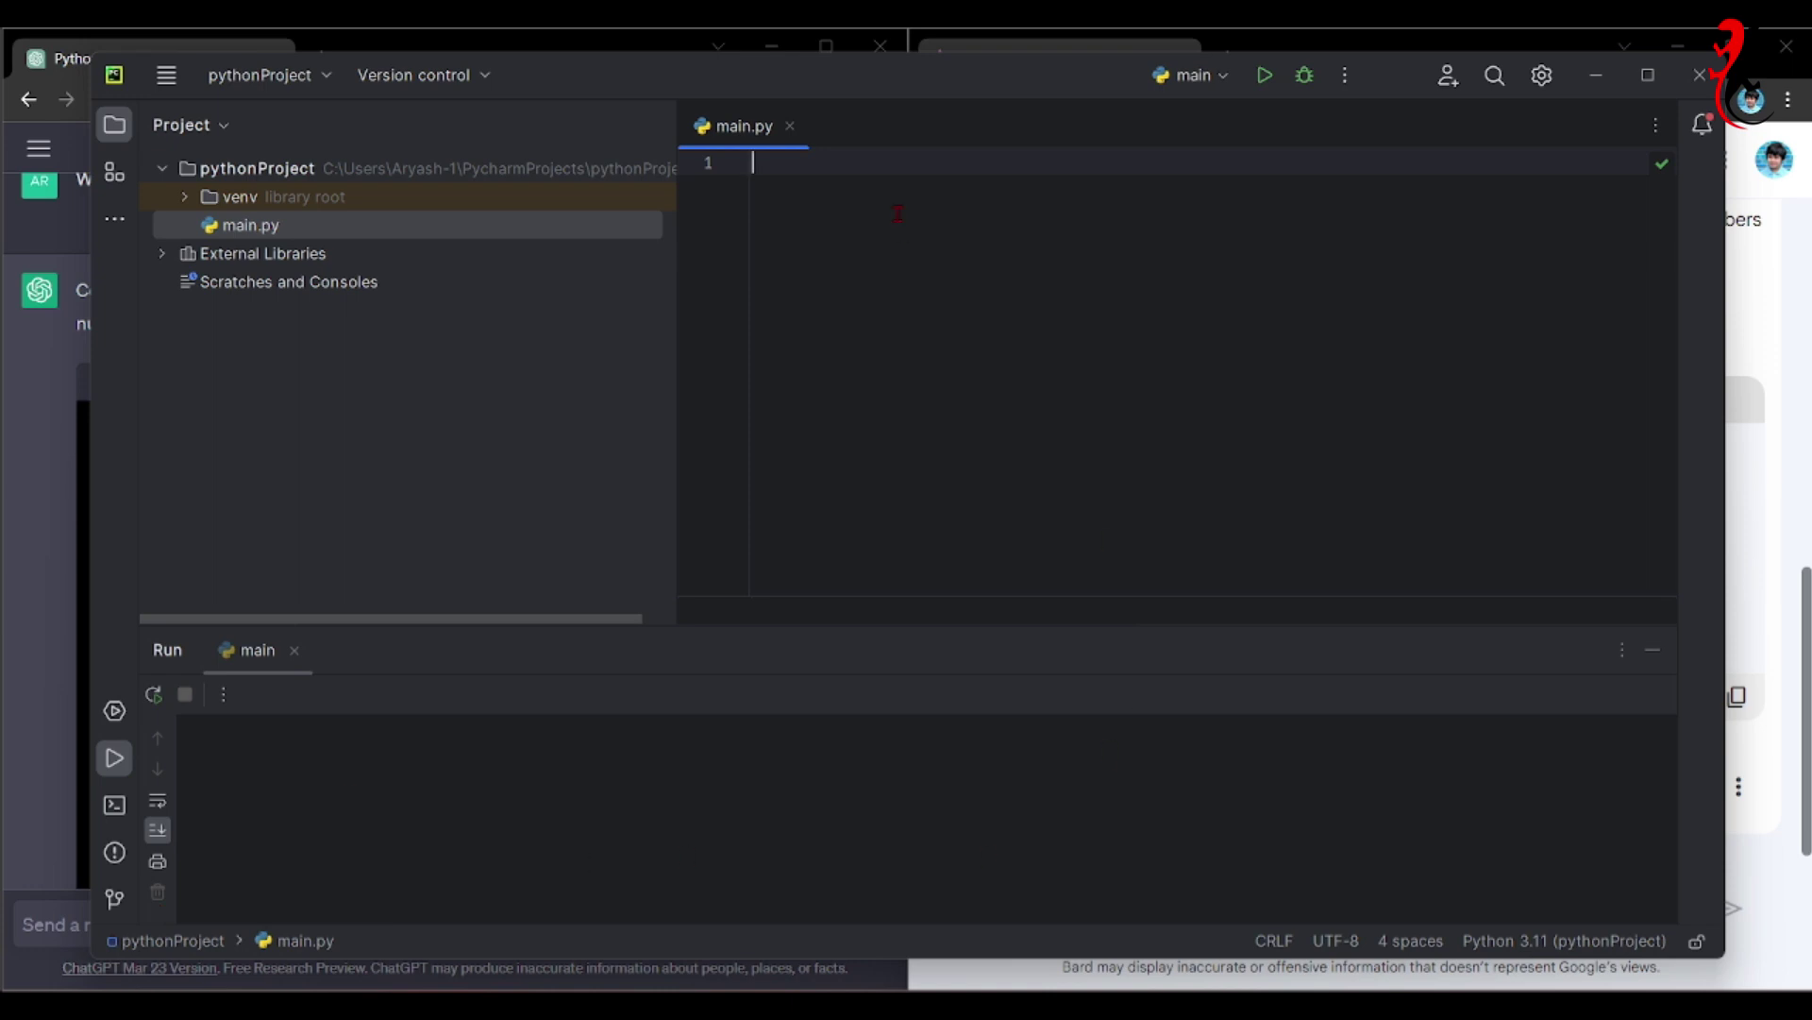
Copy ChatGPT's Fibonacci code into the empty main.py in PyCharm and remove the blank lines at its end.
mouse_move(908, 1010)
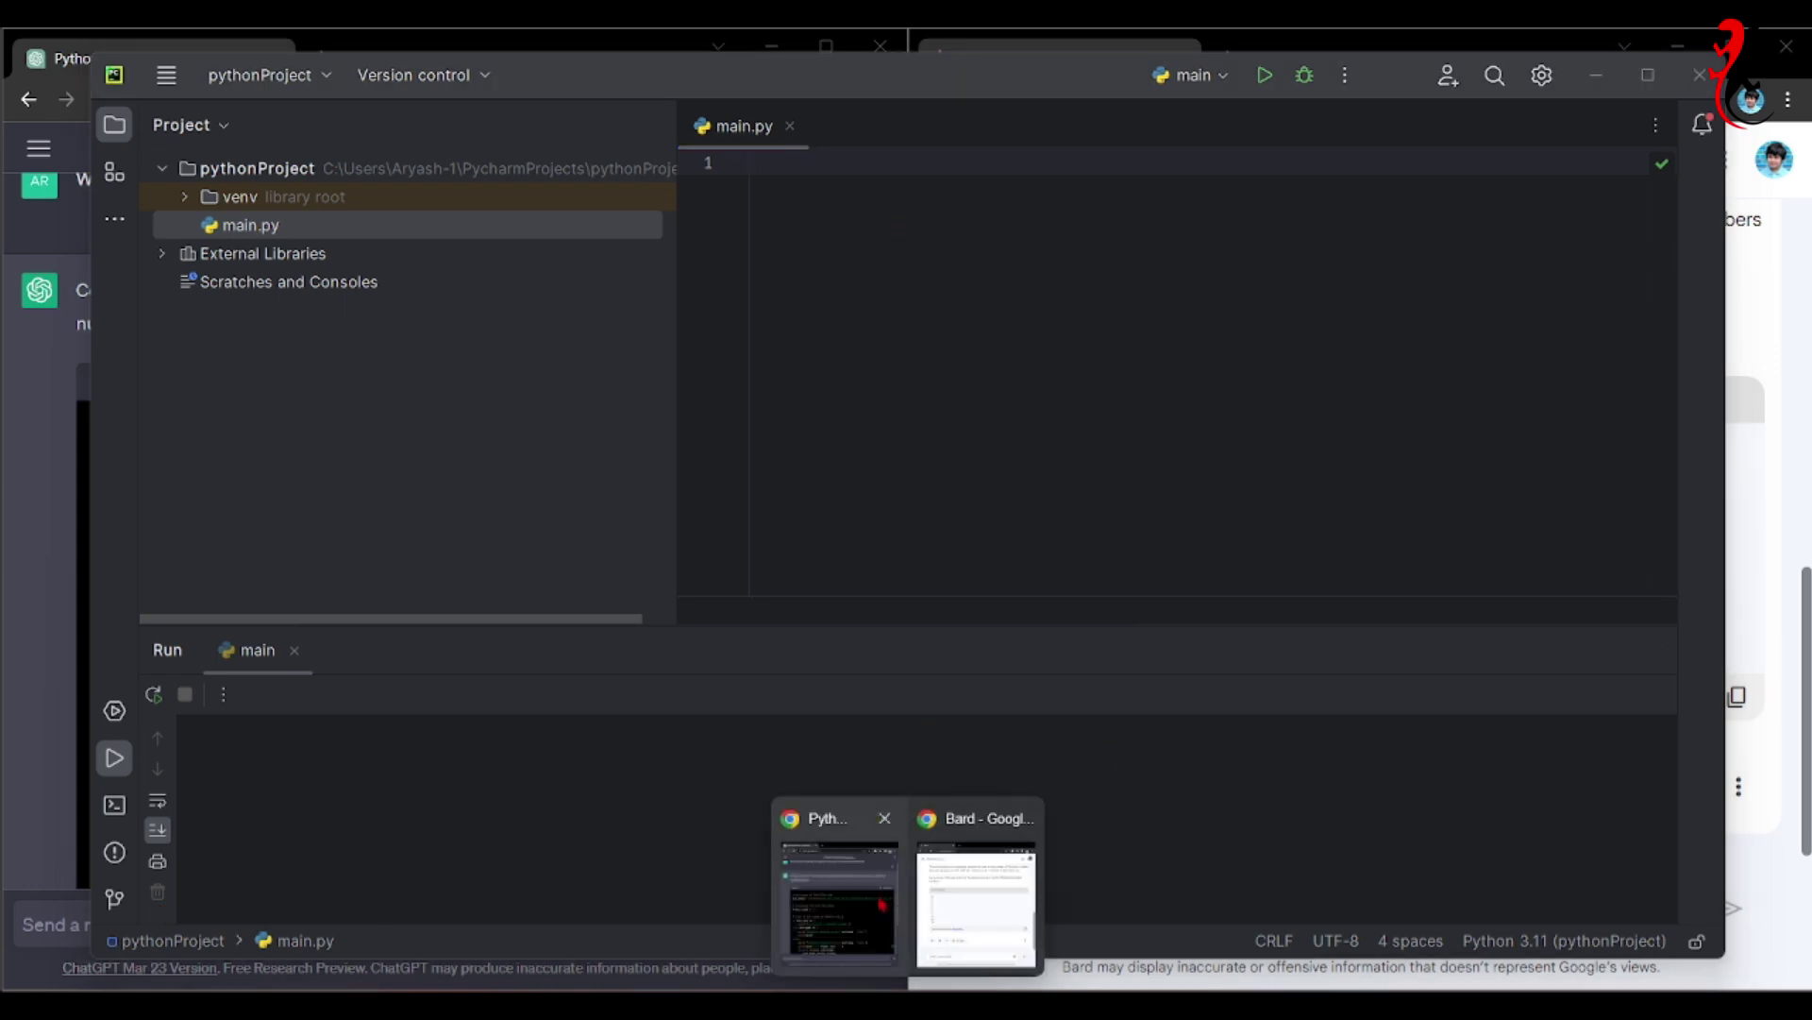
click(838, 897)
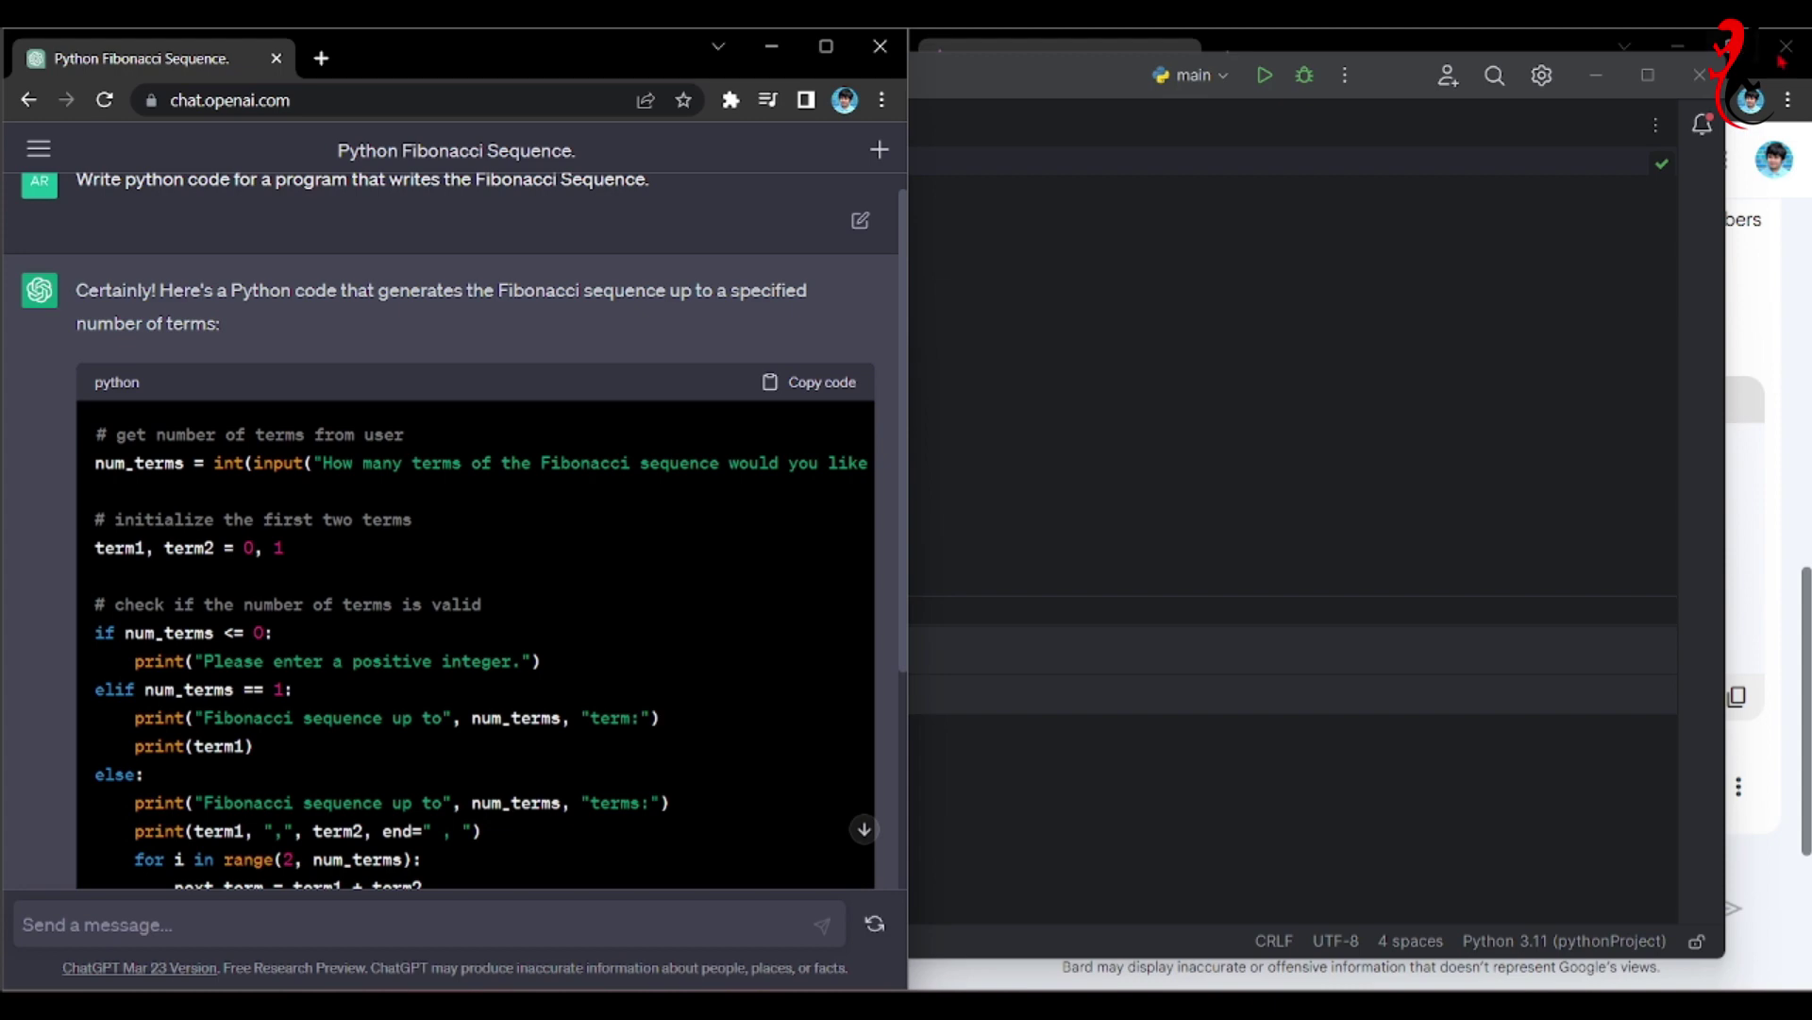
click(1596, 75)
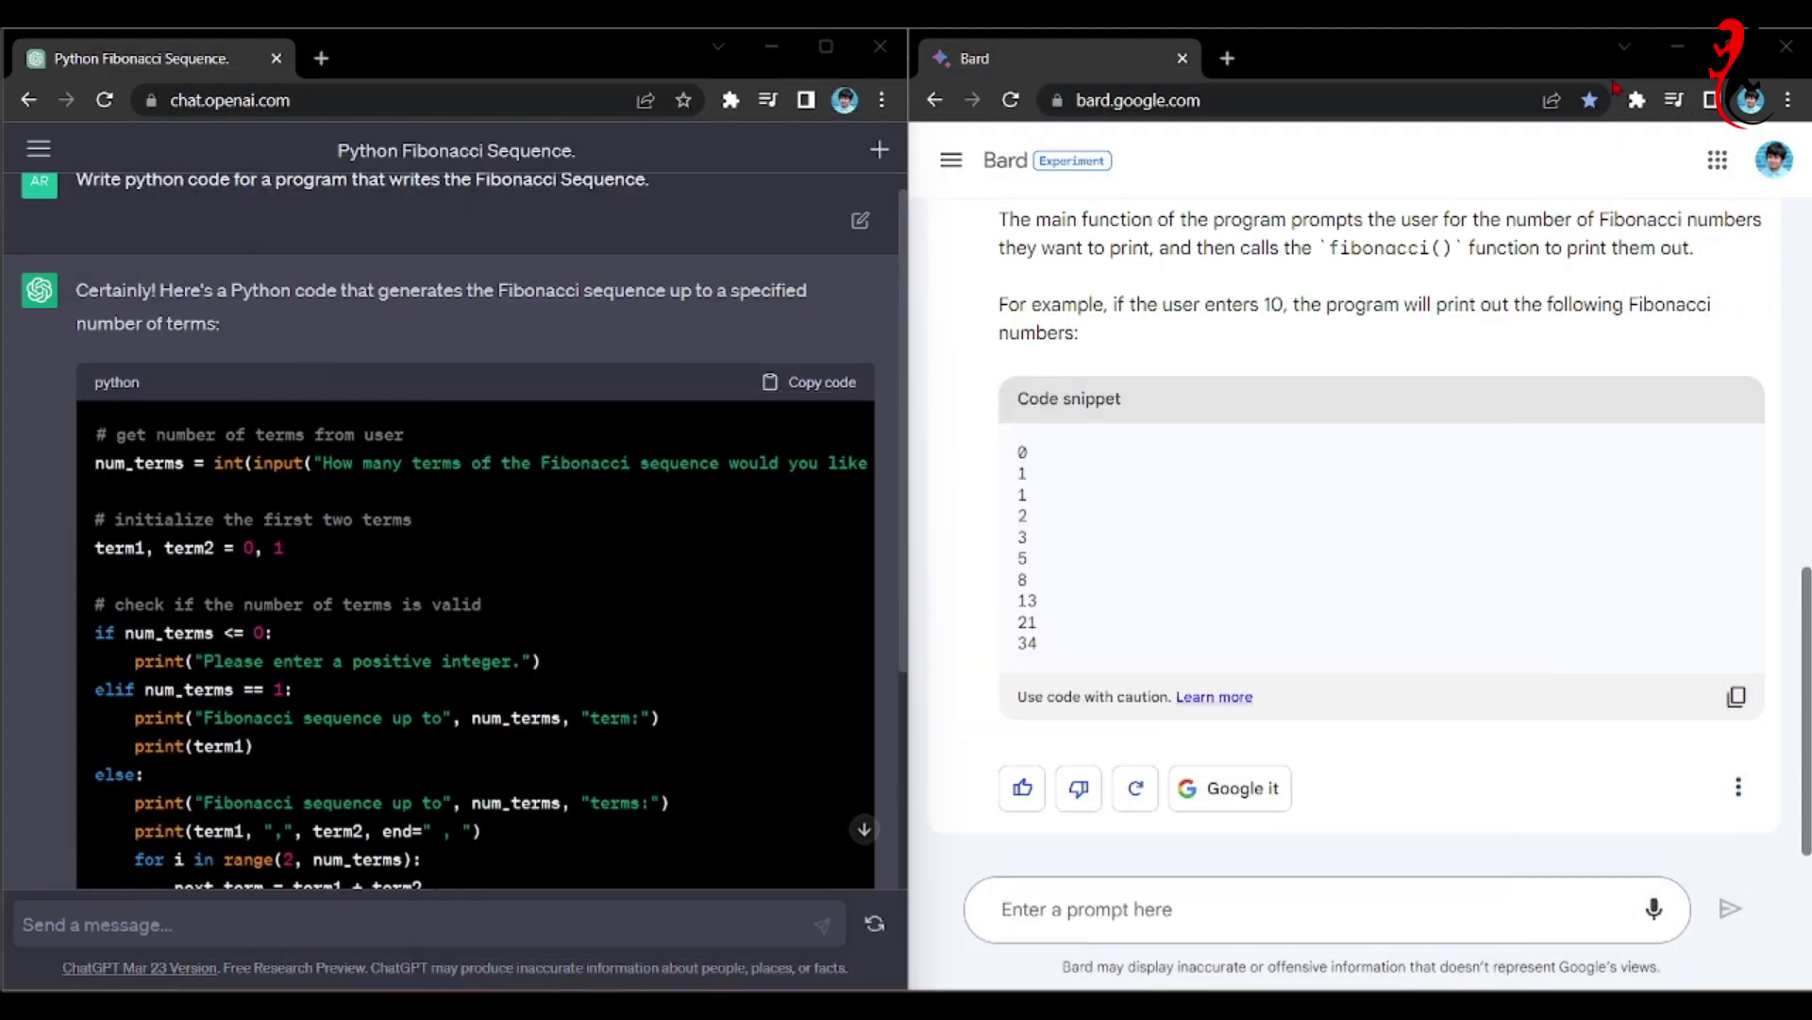
click(808, 390)
mouse_move(1064, 1006)
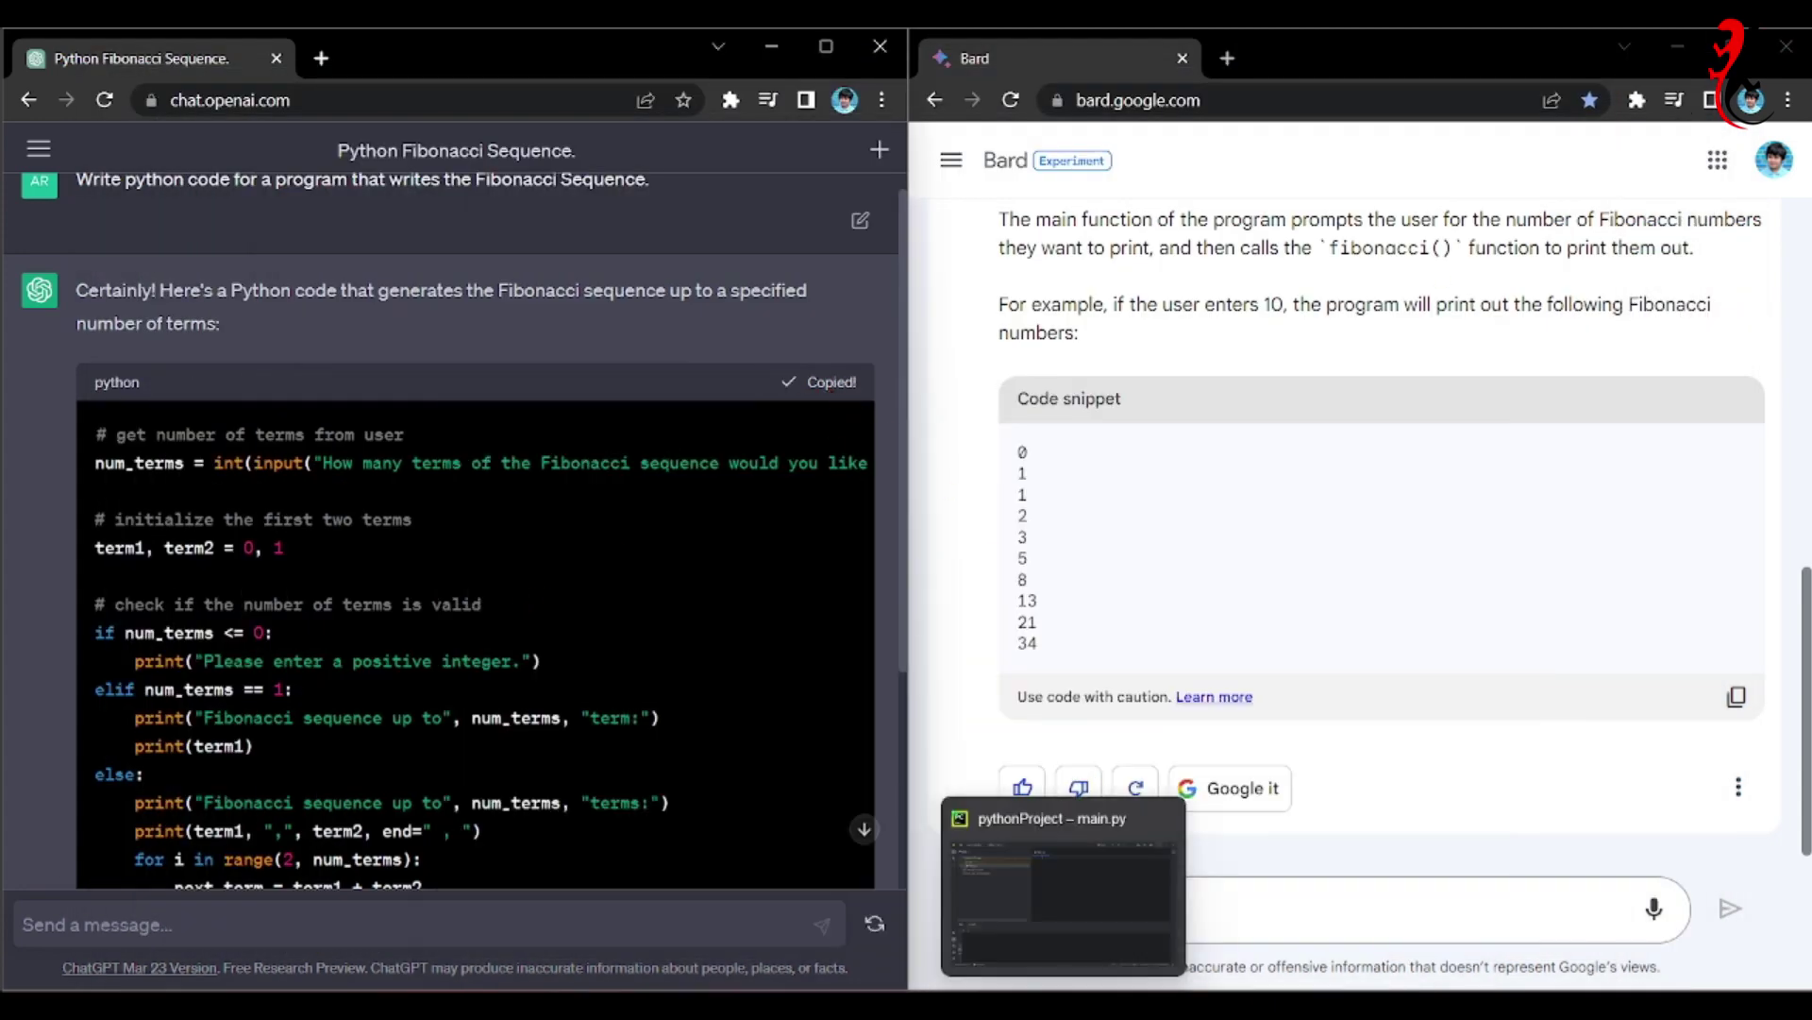
click(1064, 892)
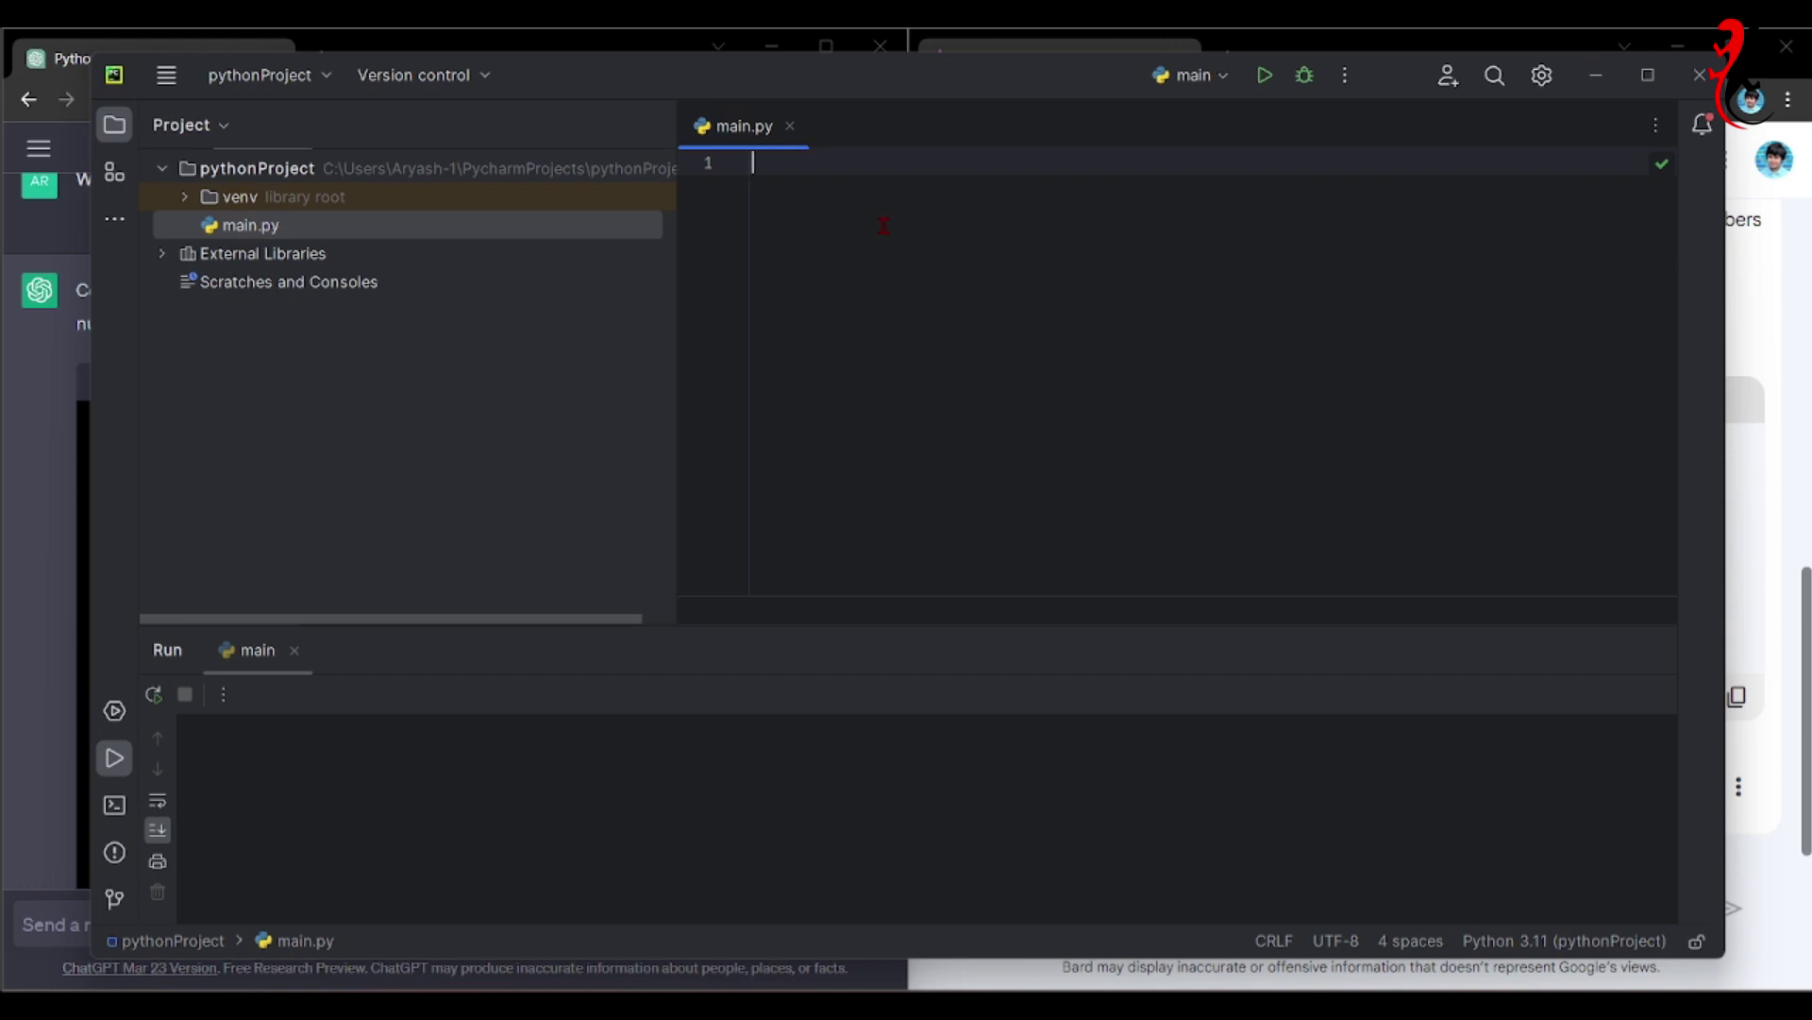
key(ctrl+v)
key(Return)
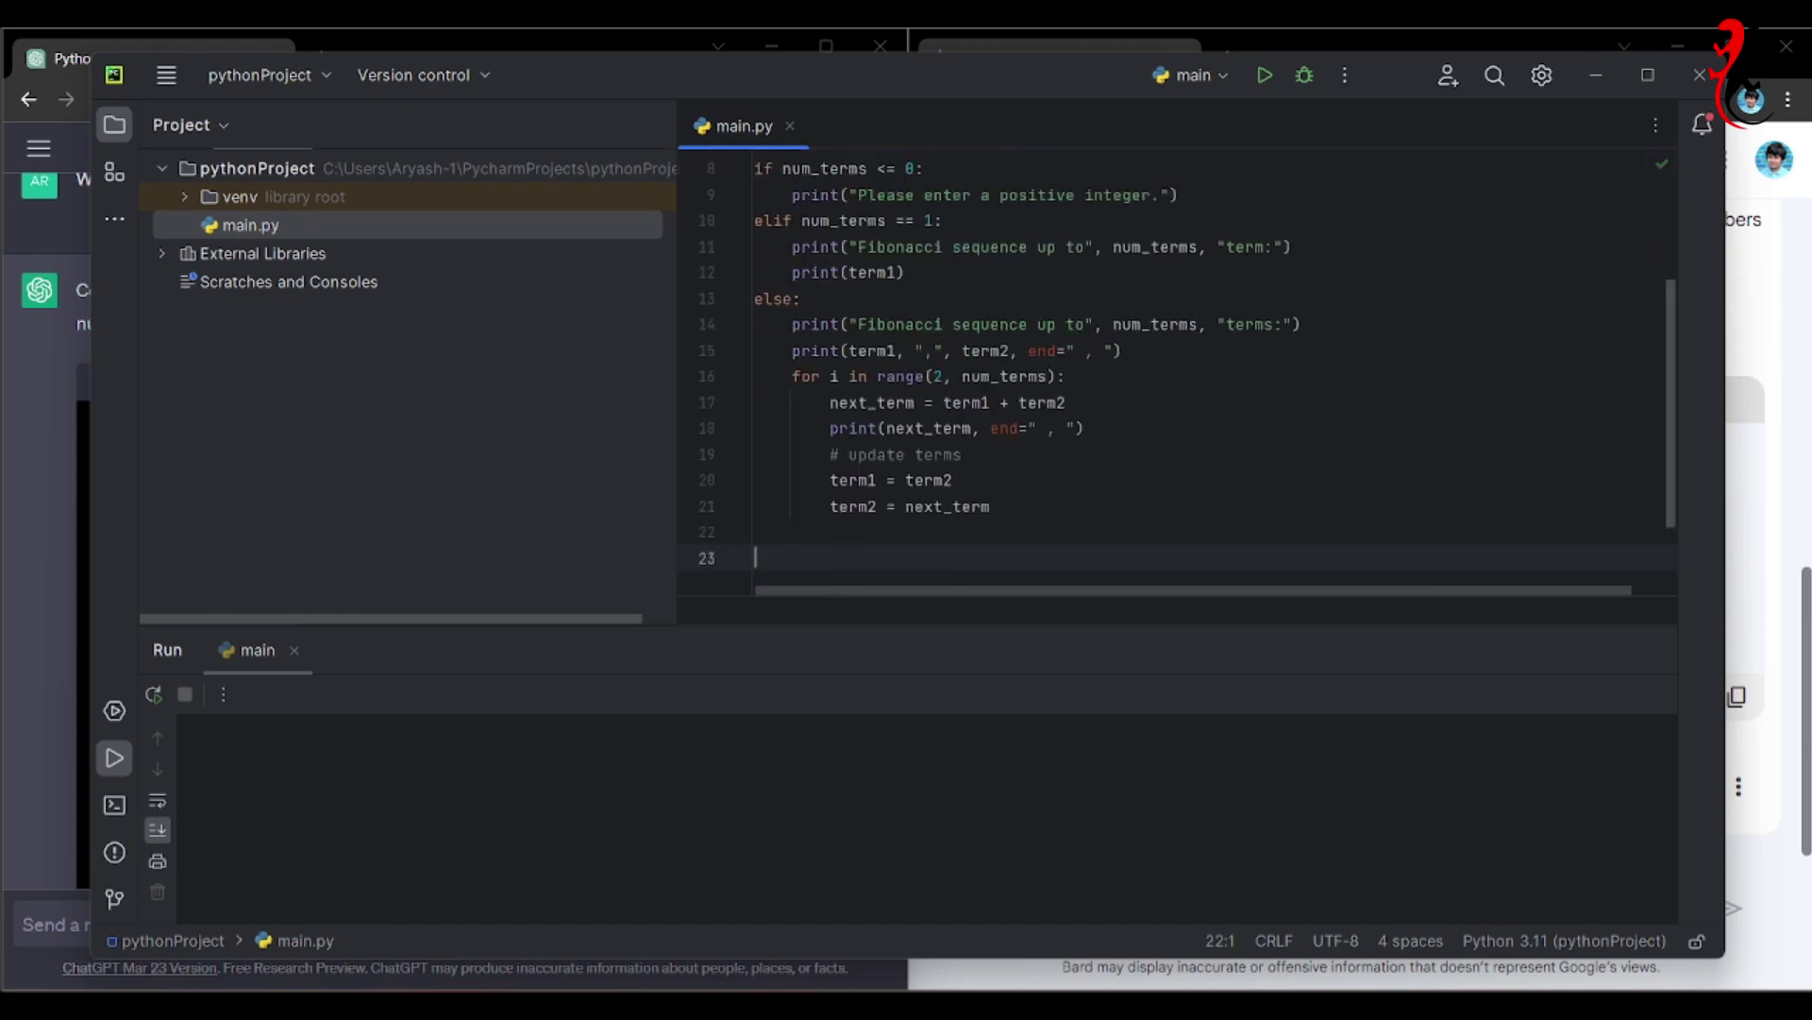
key(BackSpace)
key(BackSpace)
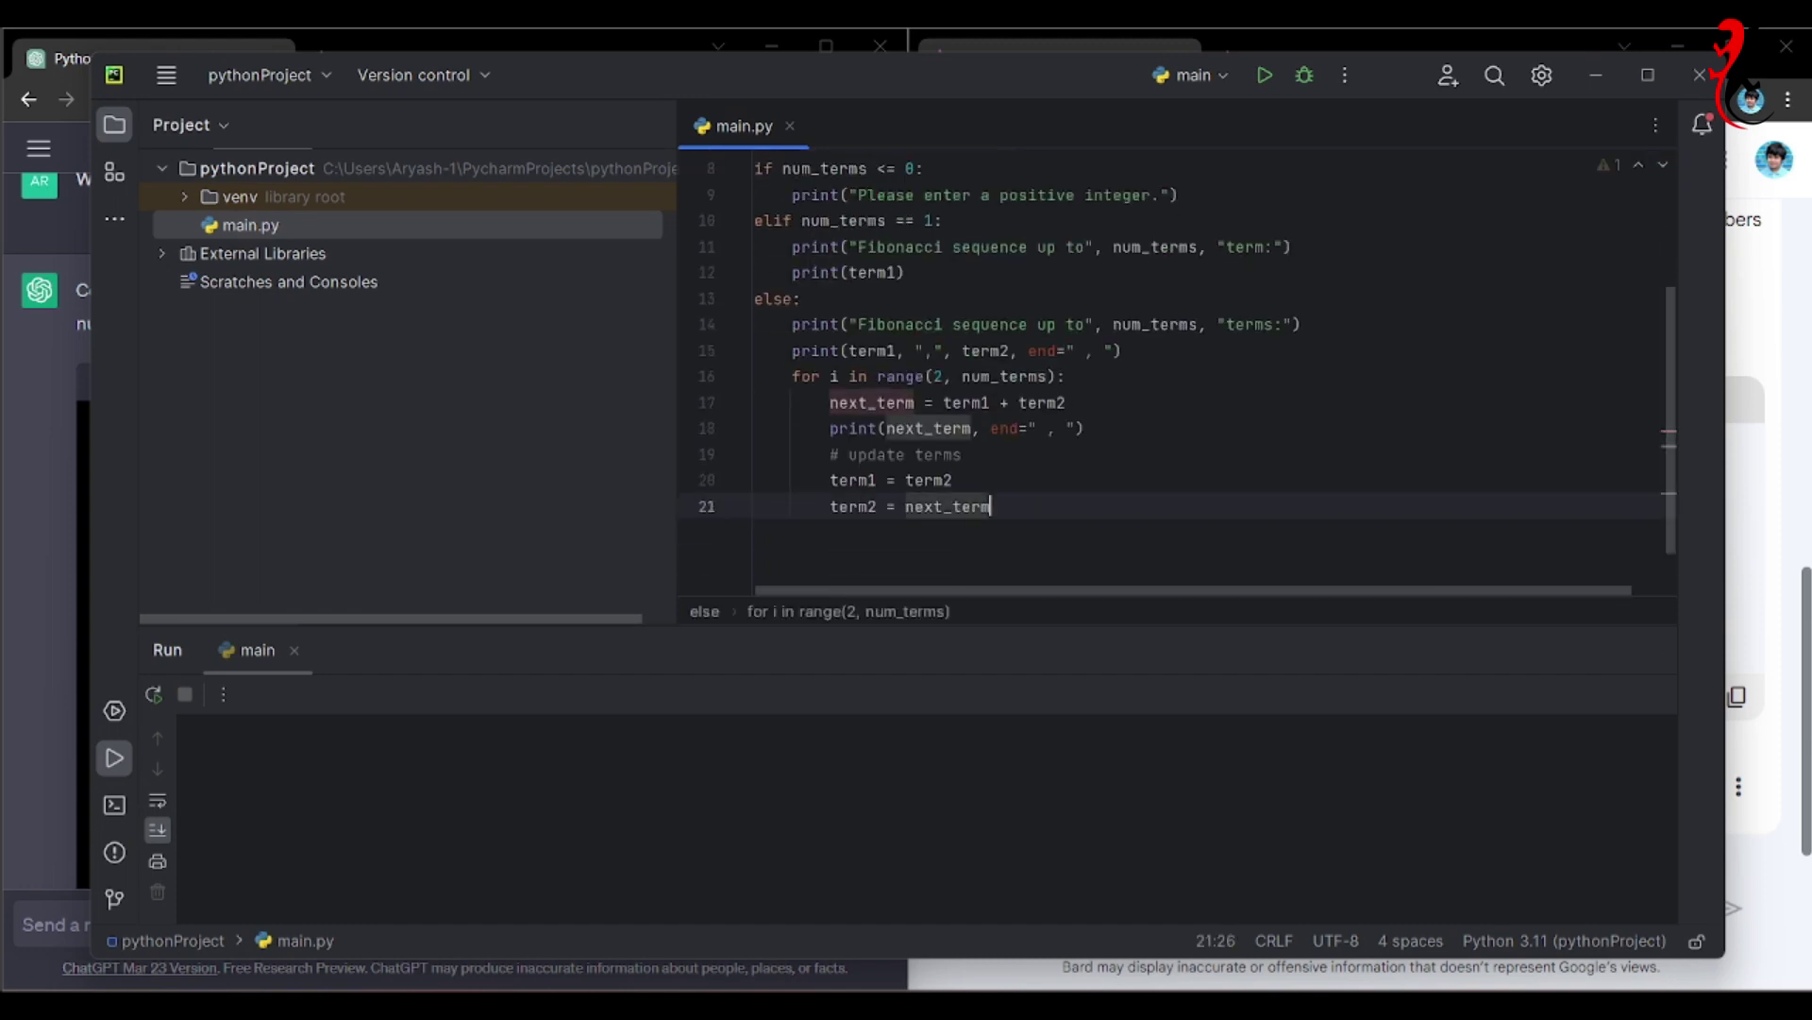
Run ChatGPT's Fibonacci script and answer its question about how many terms to generate with 14.
key(shift+F10)
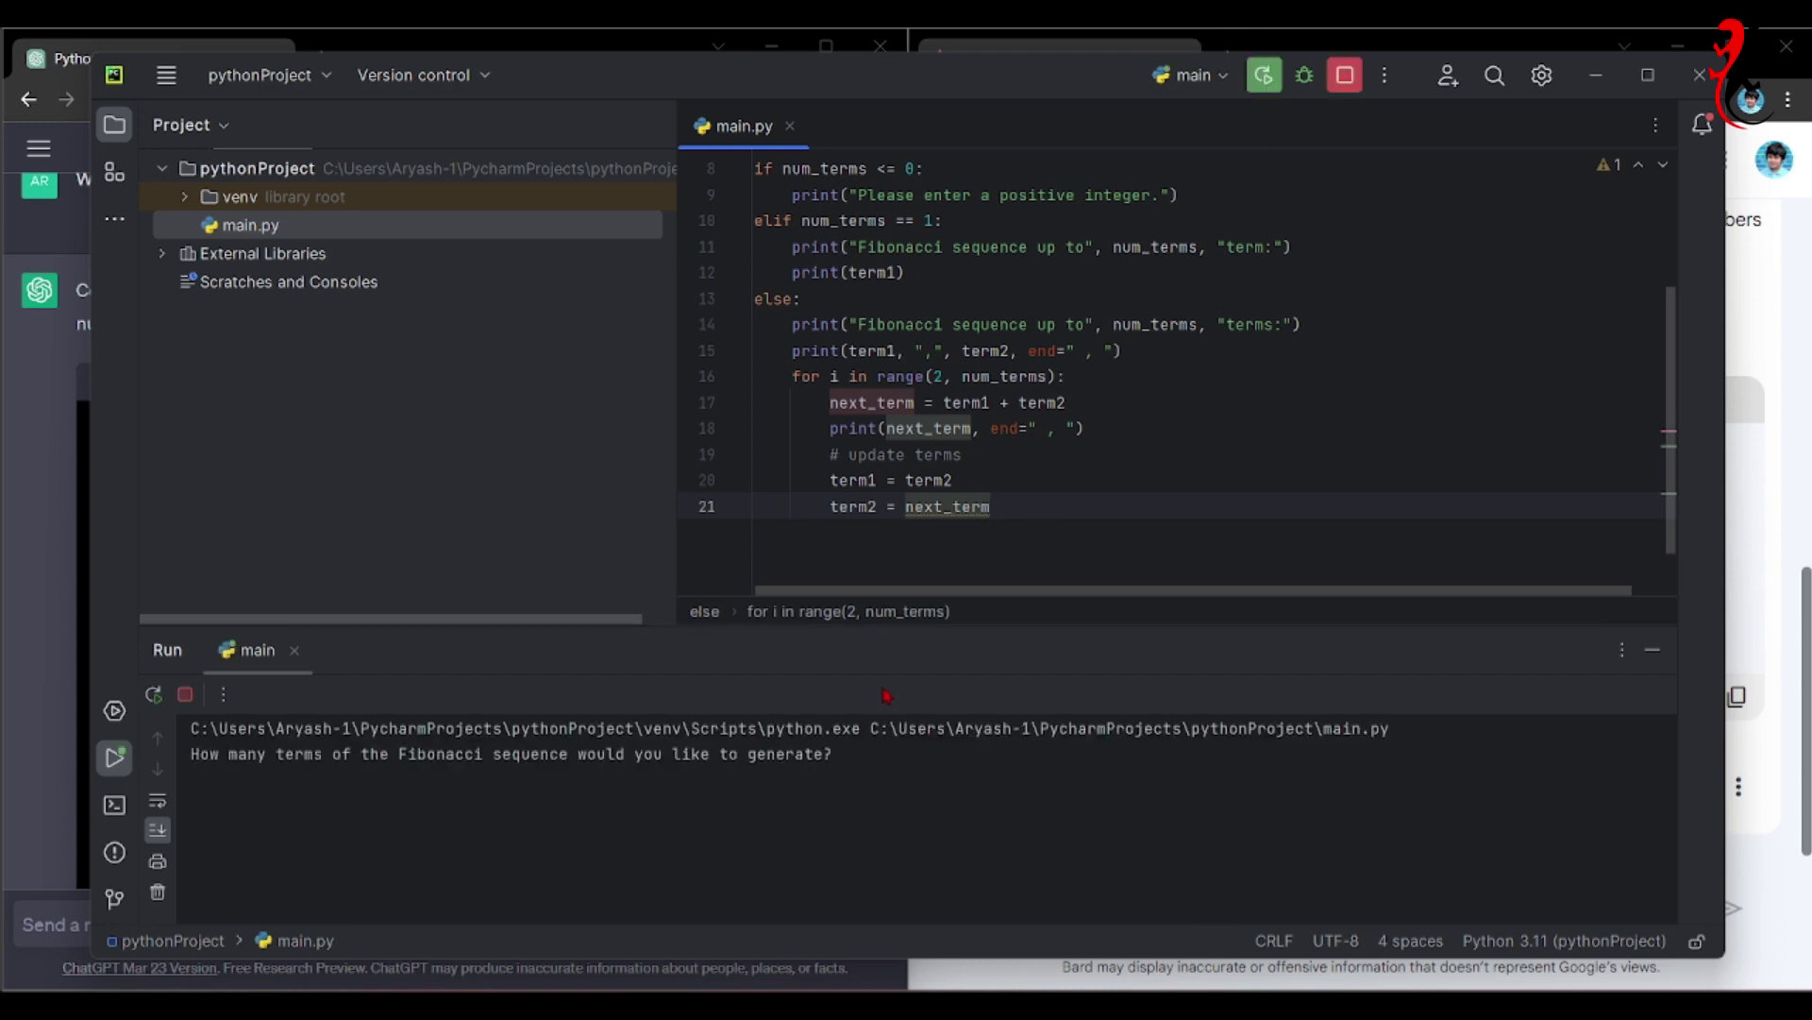
click(926, 765)
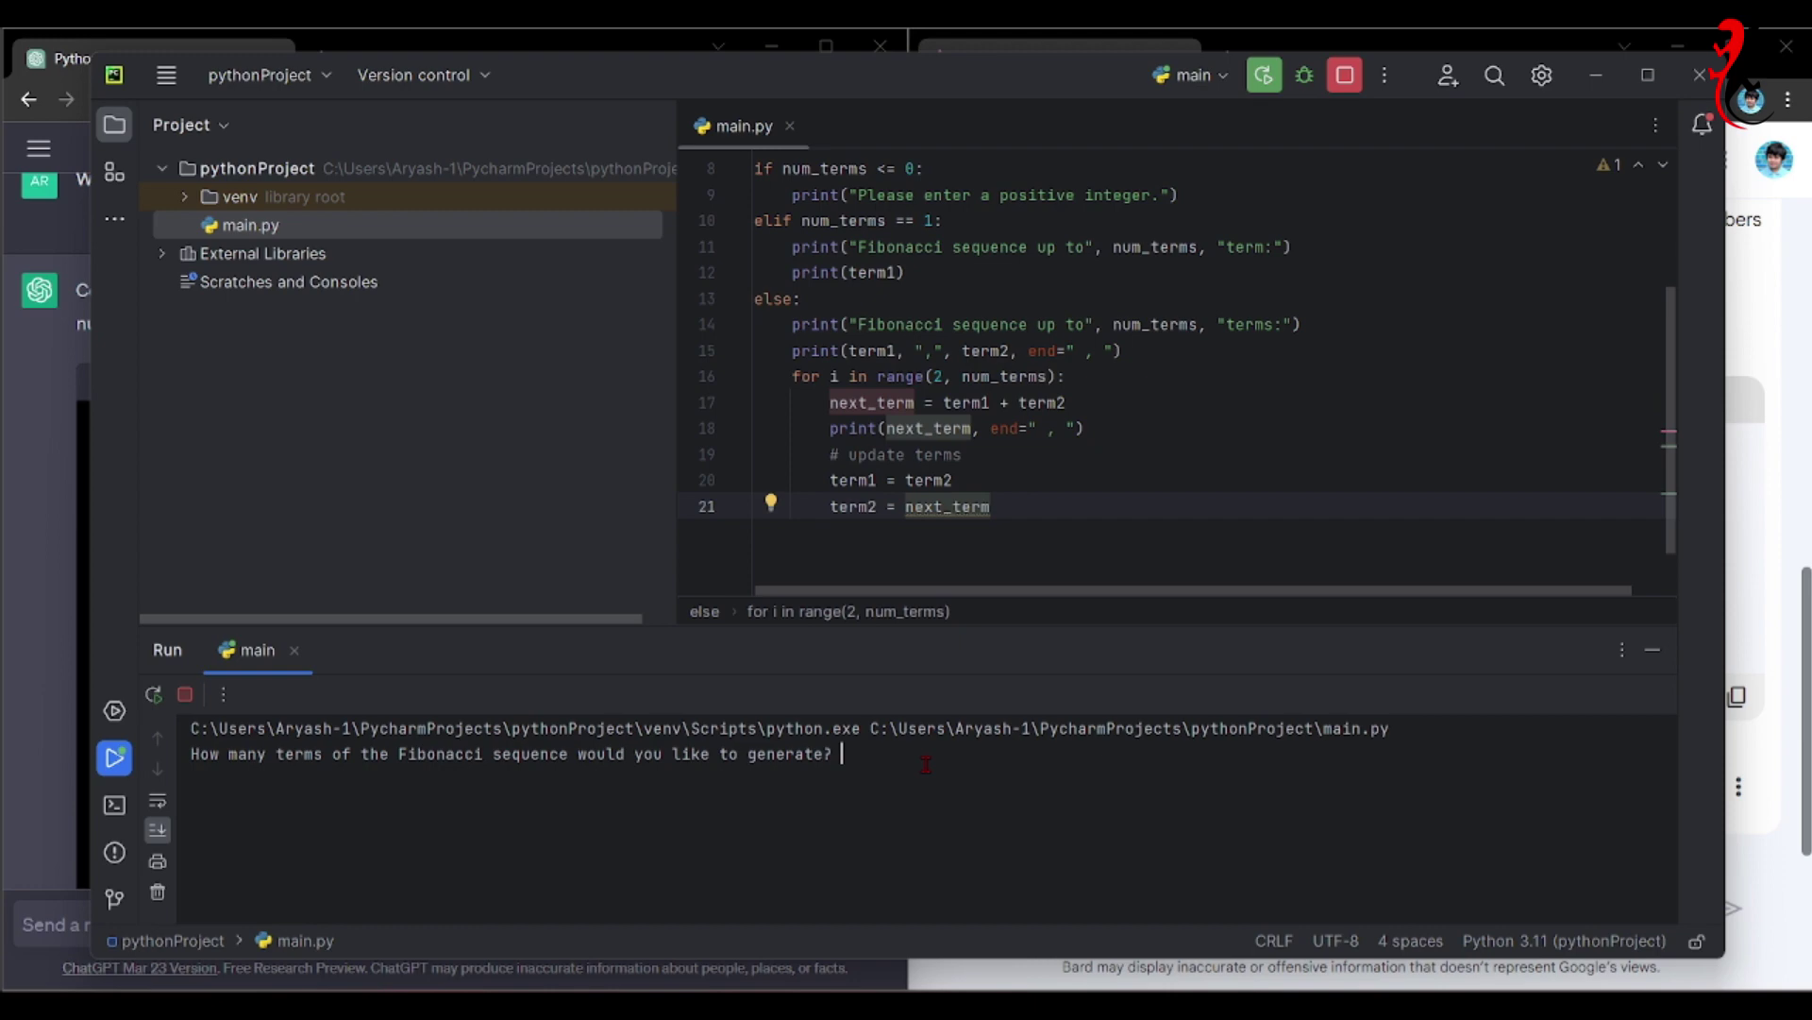
text(14)
key(Return)
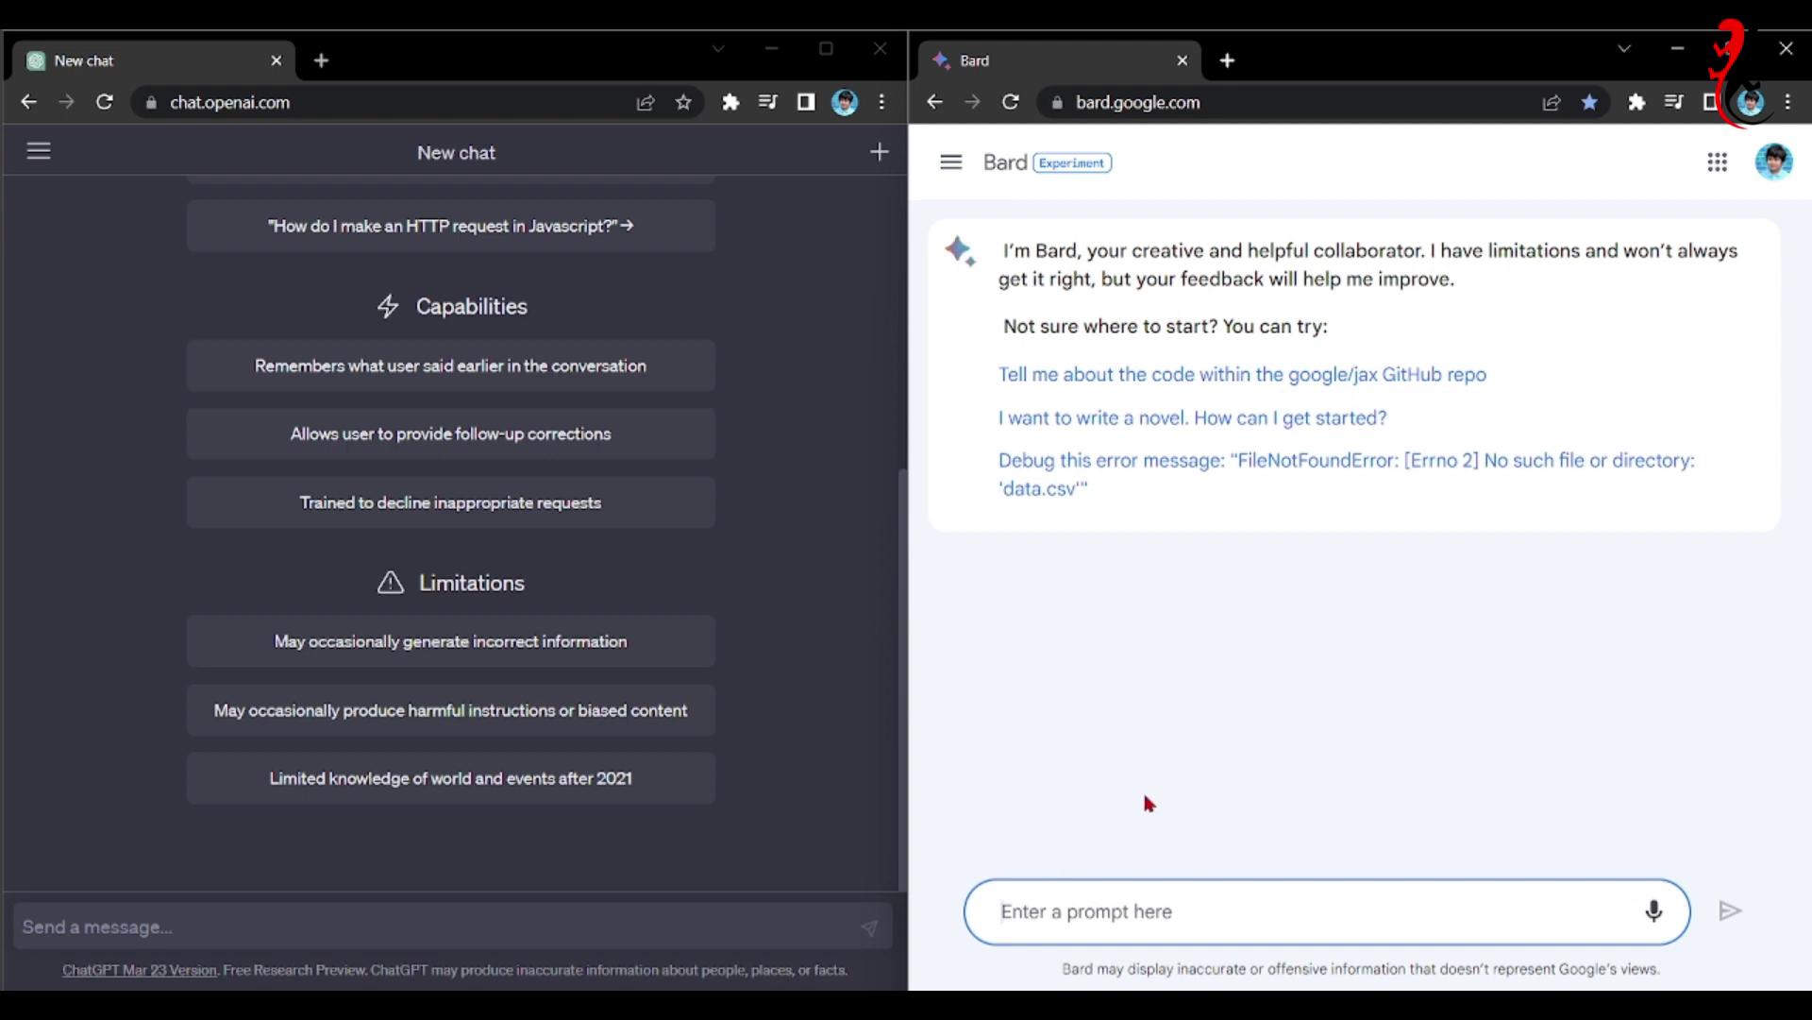
Write the prompt "What year is it?" in the new ChatGPT chat without sending it, and select its whole text.
click(406, 914)
text(W)
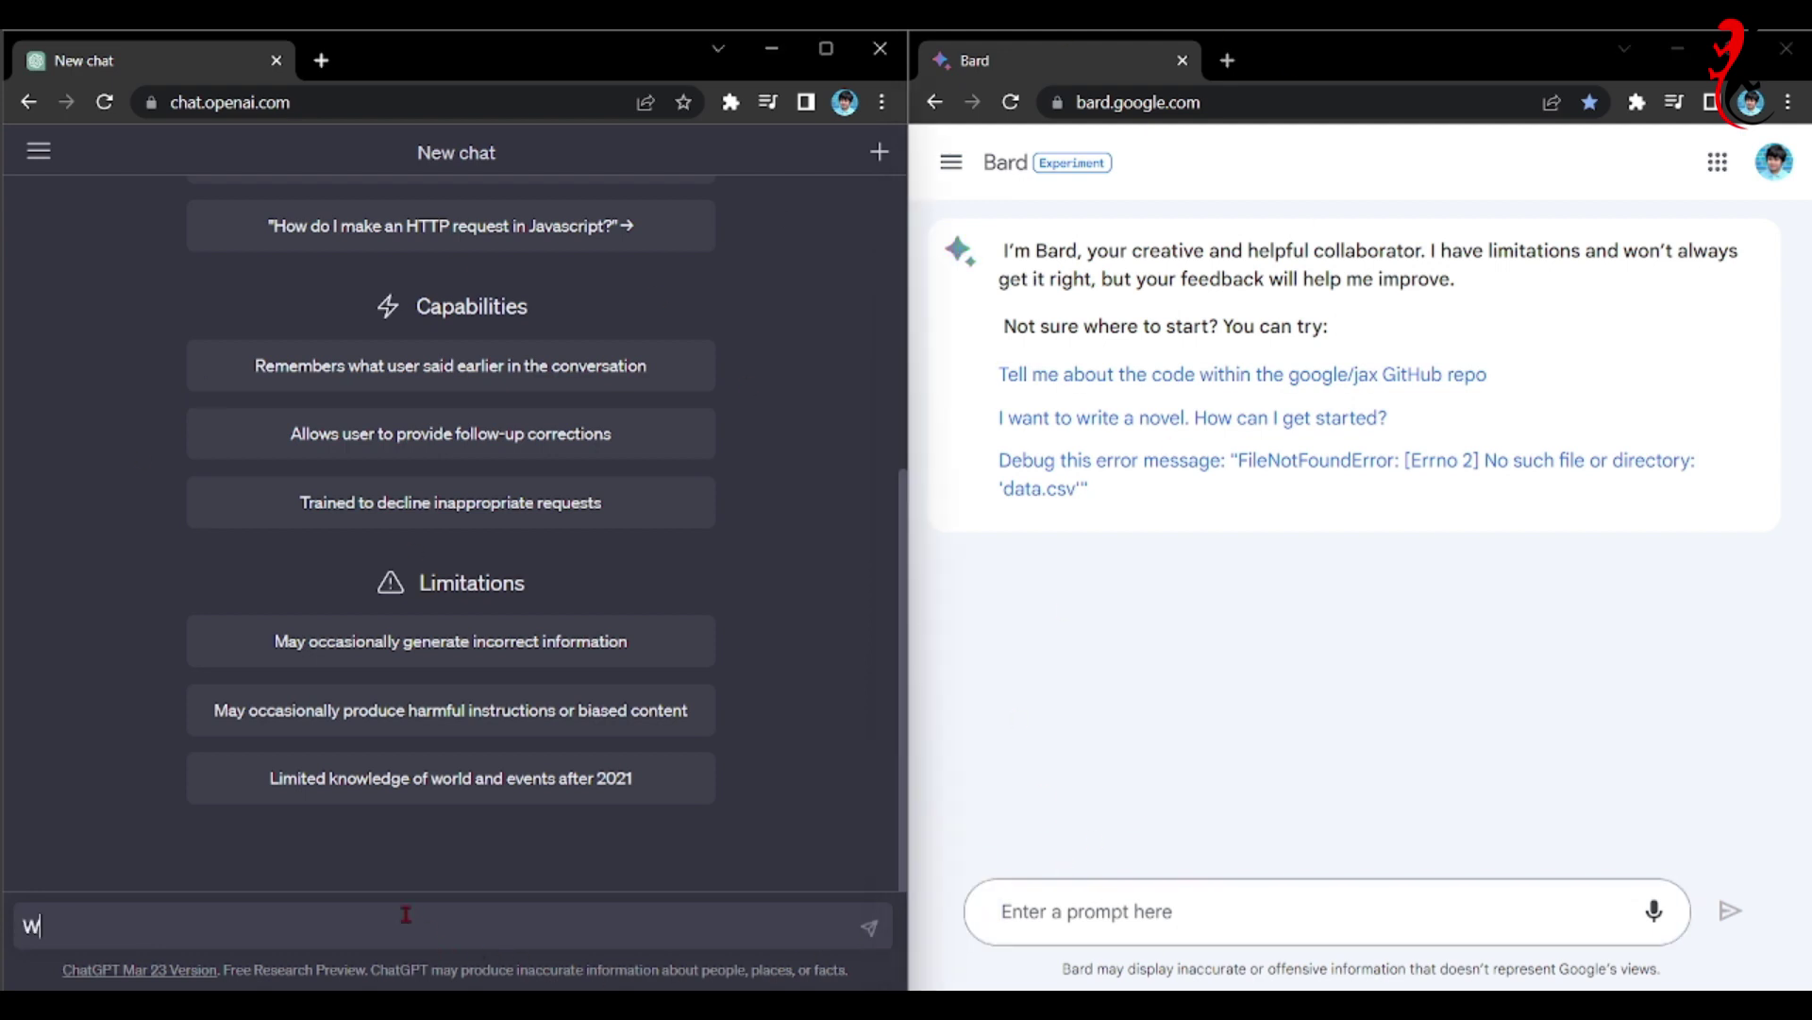
text(hat year is iot)
key(BackSpace)
text(t?)
key(ctrl+a)
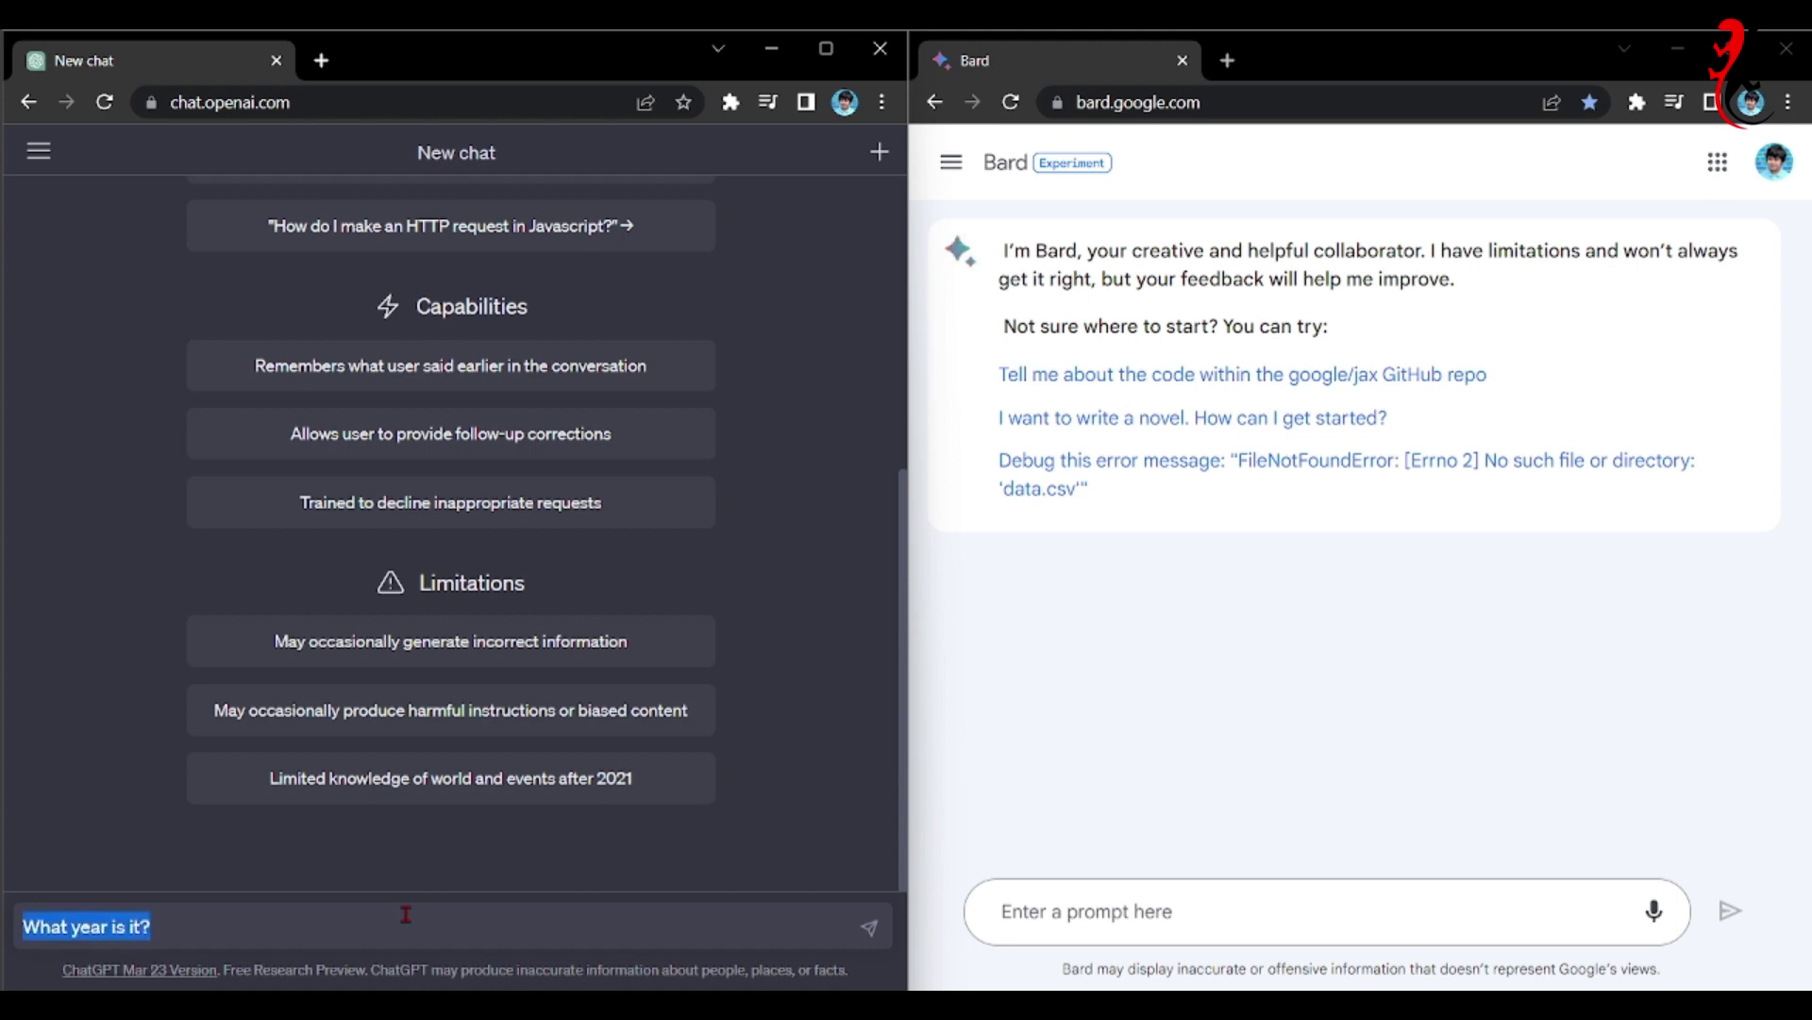
Copy the year question into Bard's prompt and submit it in both ChatGPT and Bard.
click(1003, 910)
key(ctrl+v)
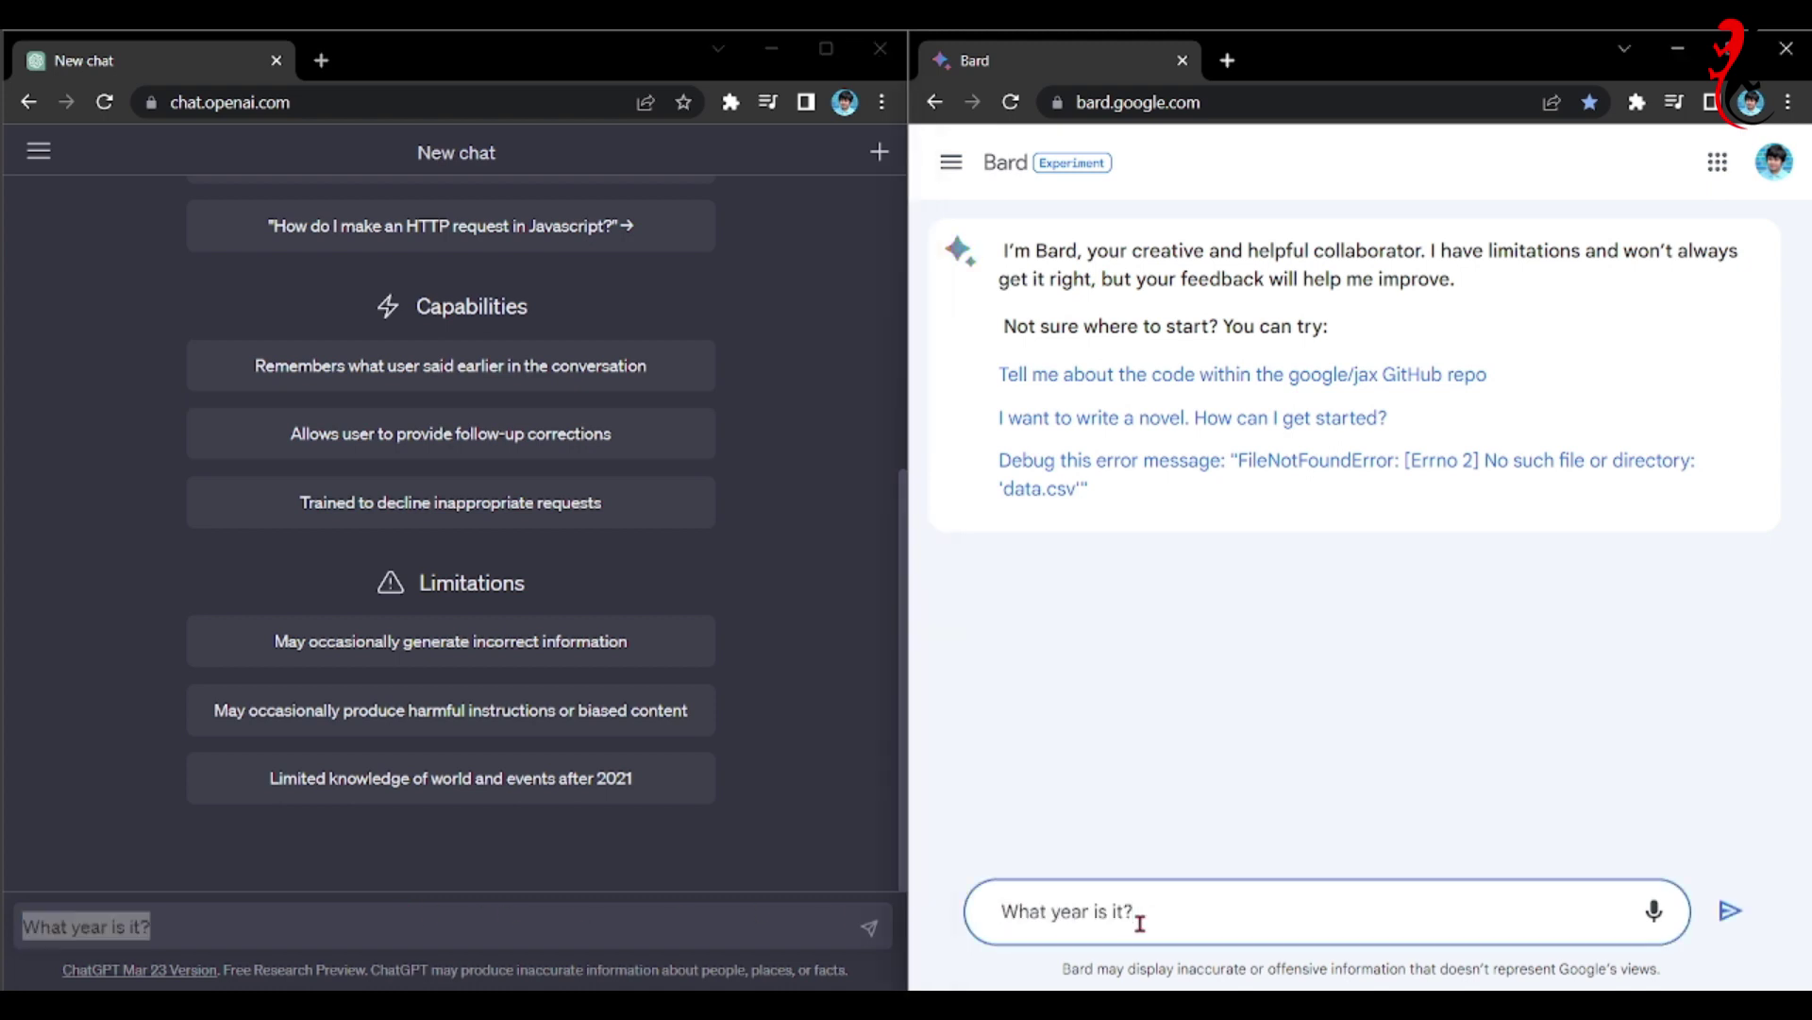
click(869, 927)
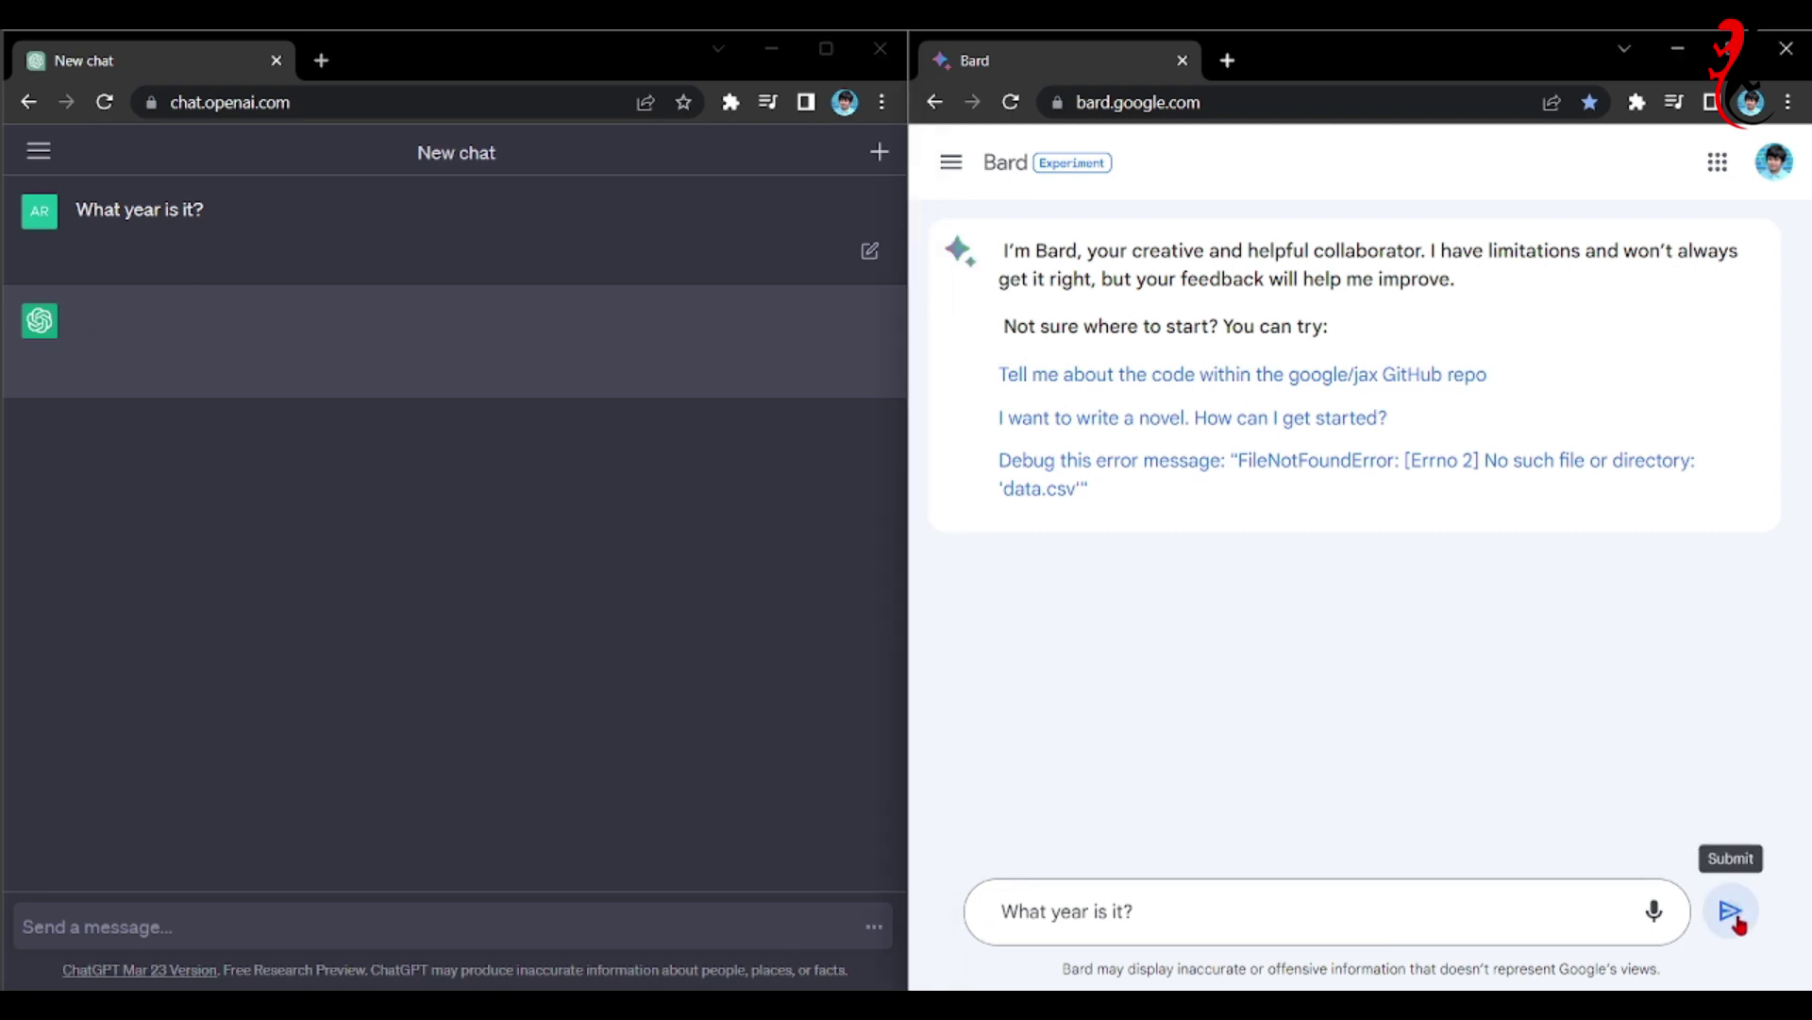
click(1733, 916)
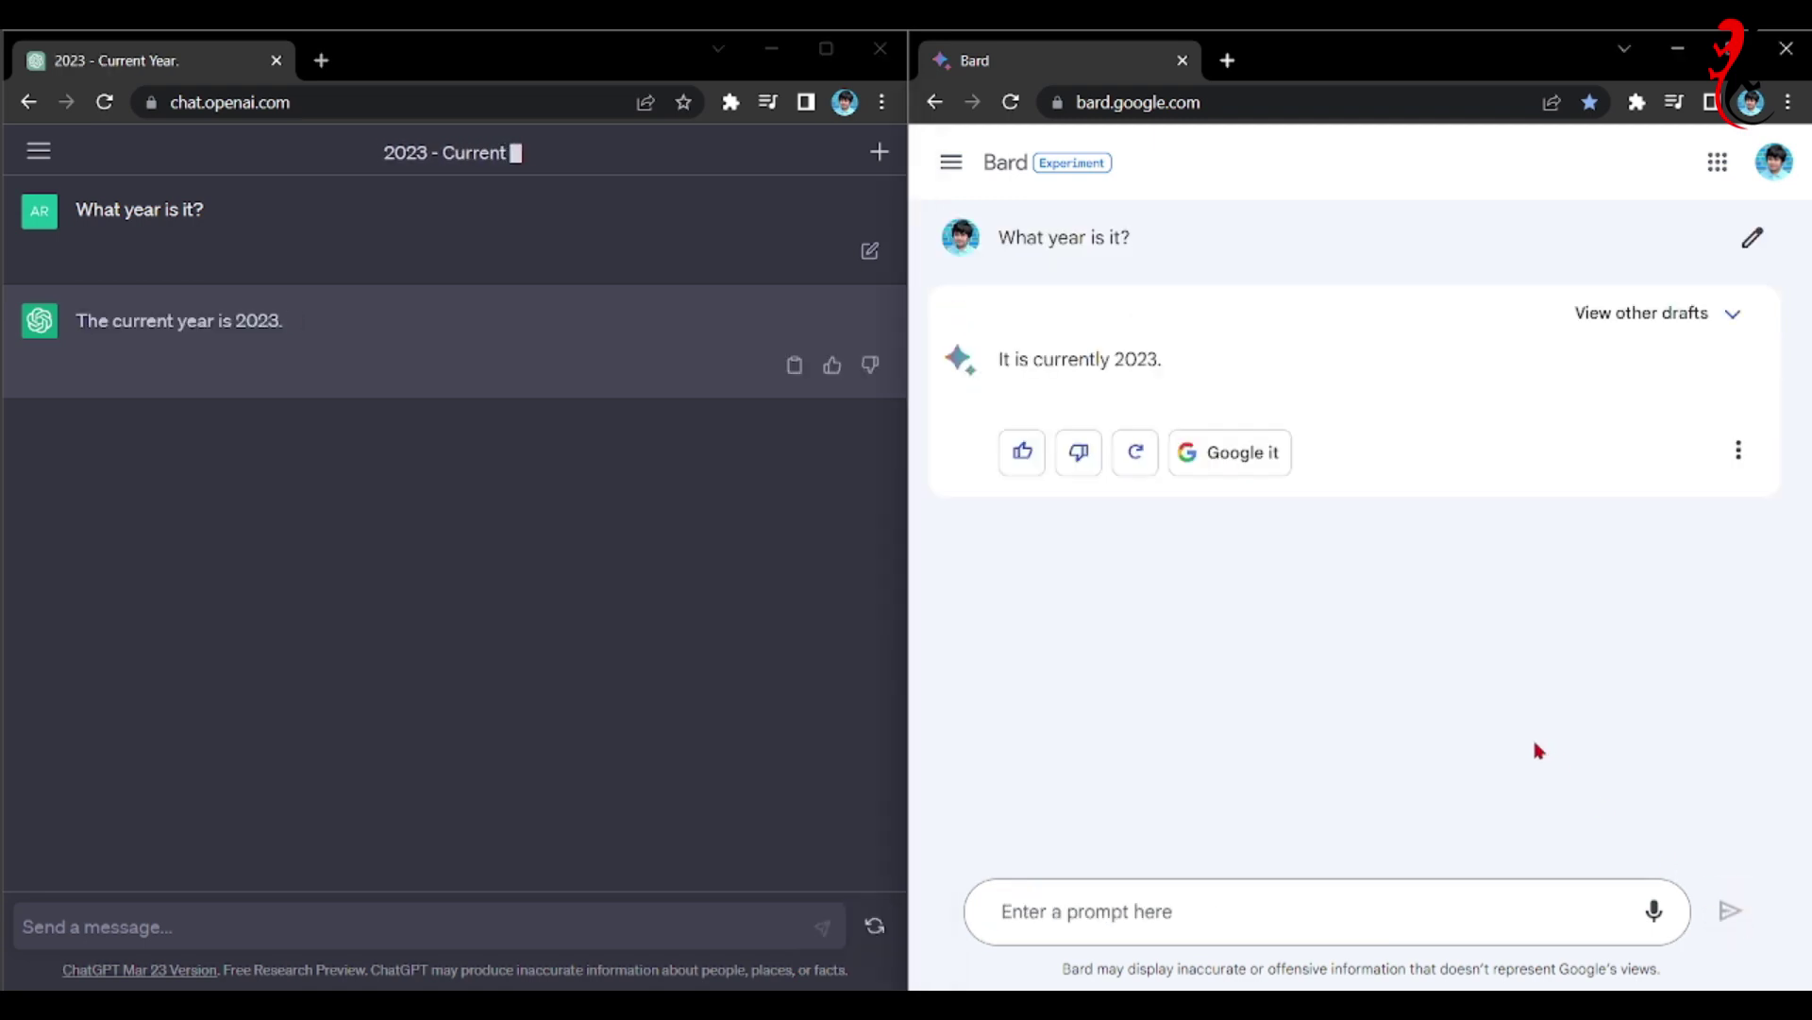